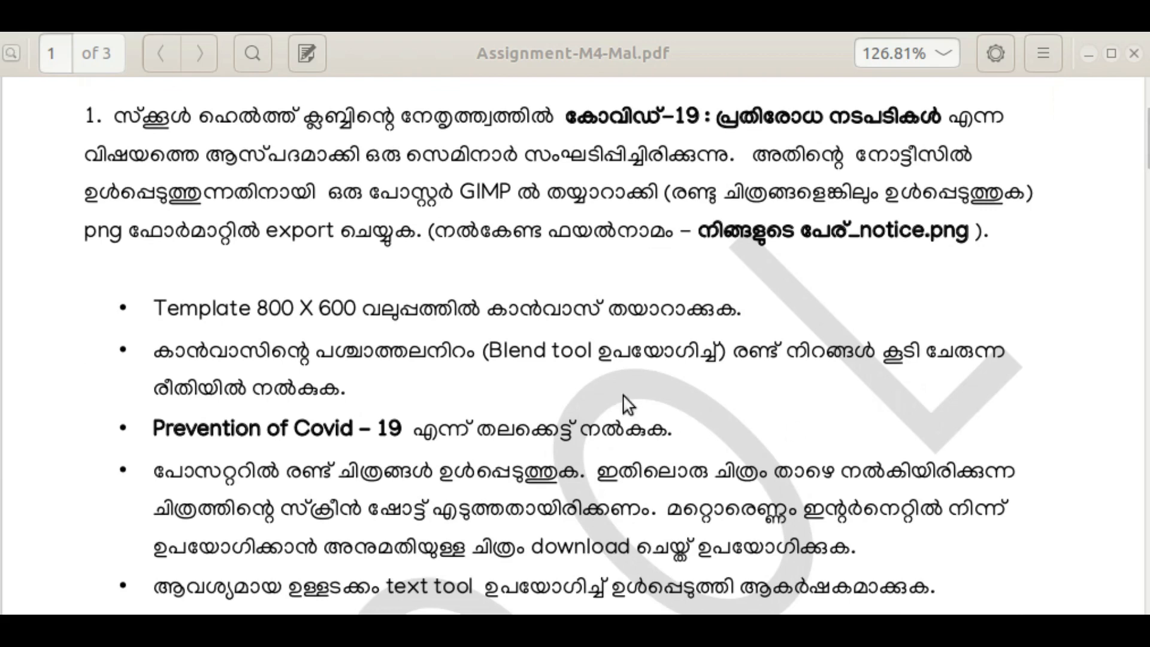
# Read the poster requirements in the assignment document and launch the GNU Image Manipulation Program
pyautogui.scroll(-3, 597, 375)
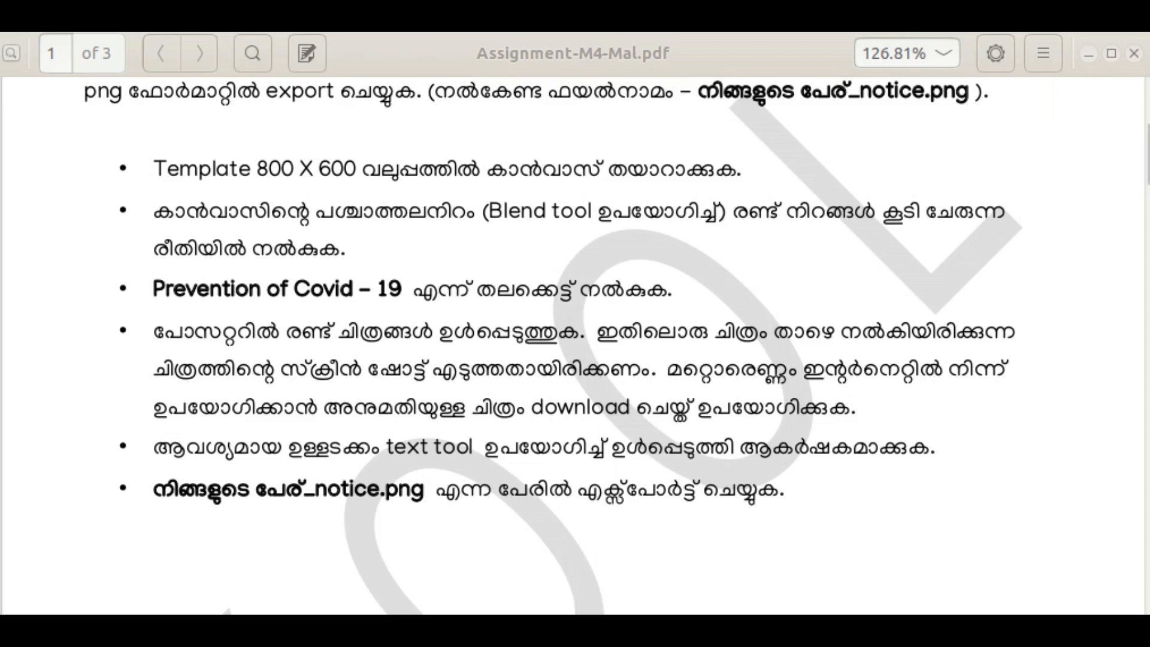
pyautogui.click(42, 24)
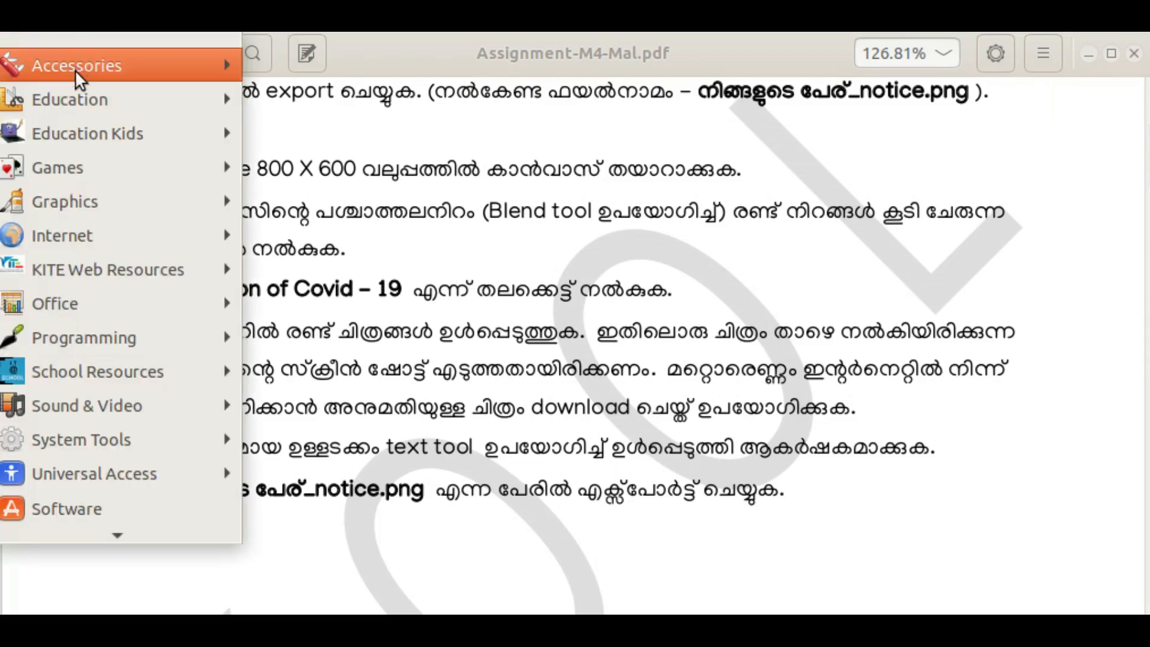
pyautogui.moveTo(138, 203)
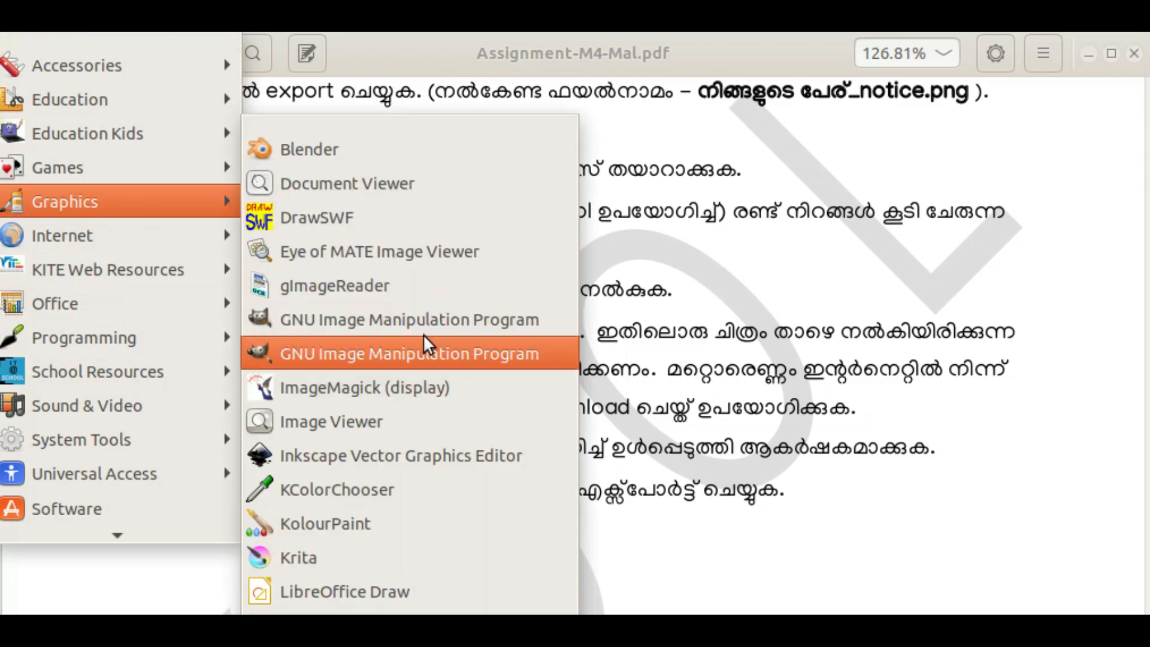
pyautogui.click(470, 323)
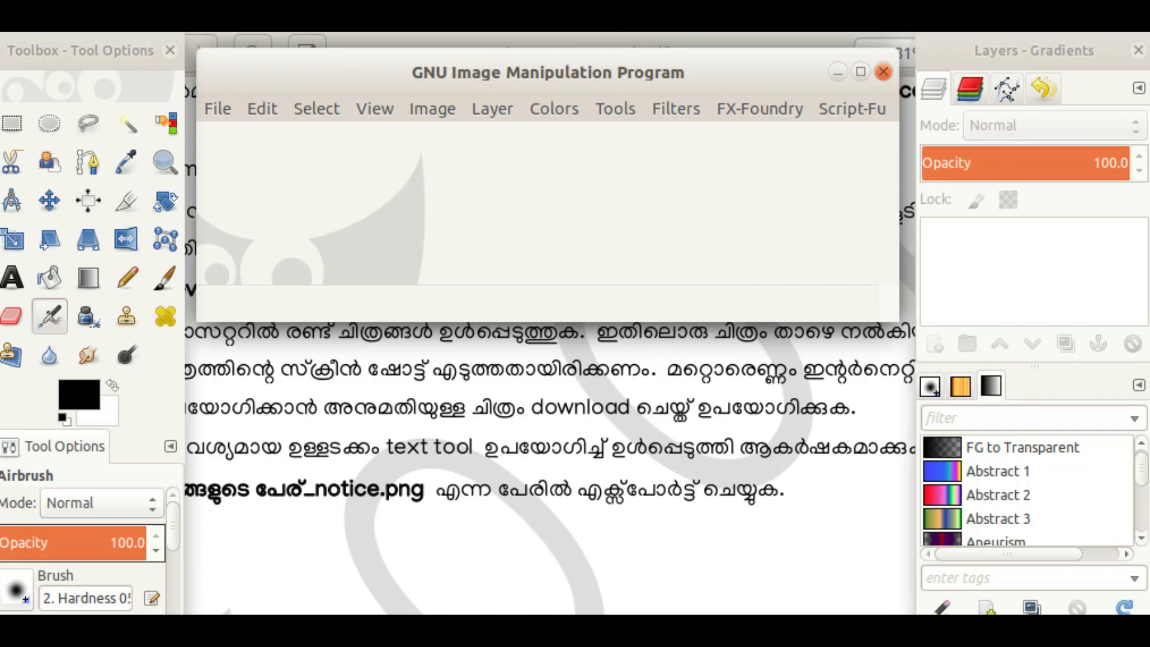
# Create a new image 800 px wide and 600 px high, as the assignment's template size requires
pyautogui.click(217, 108)
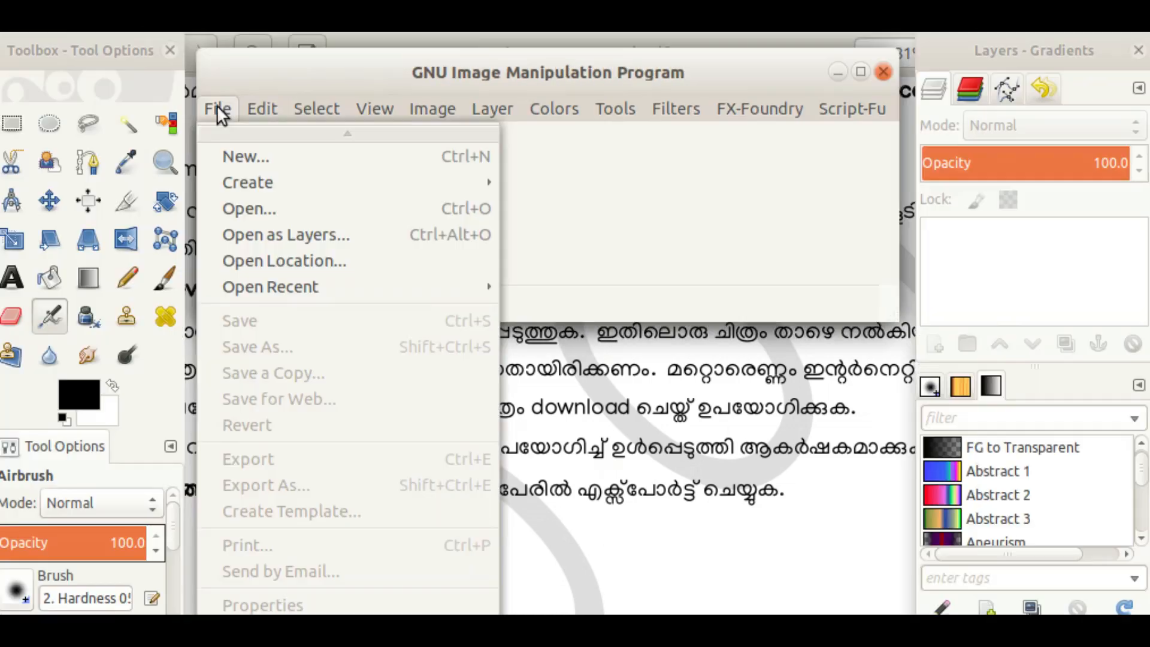
pyautogui.click(331, 154)
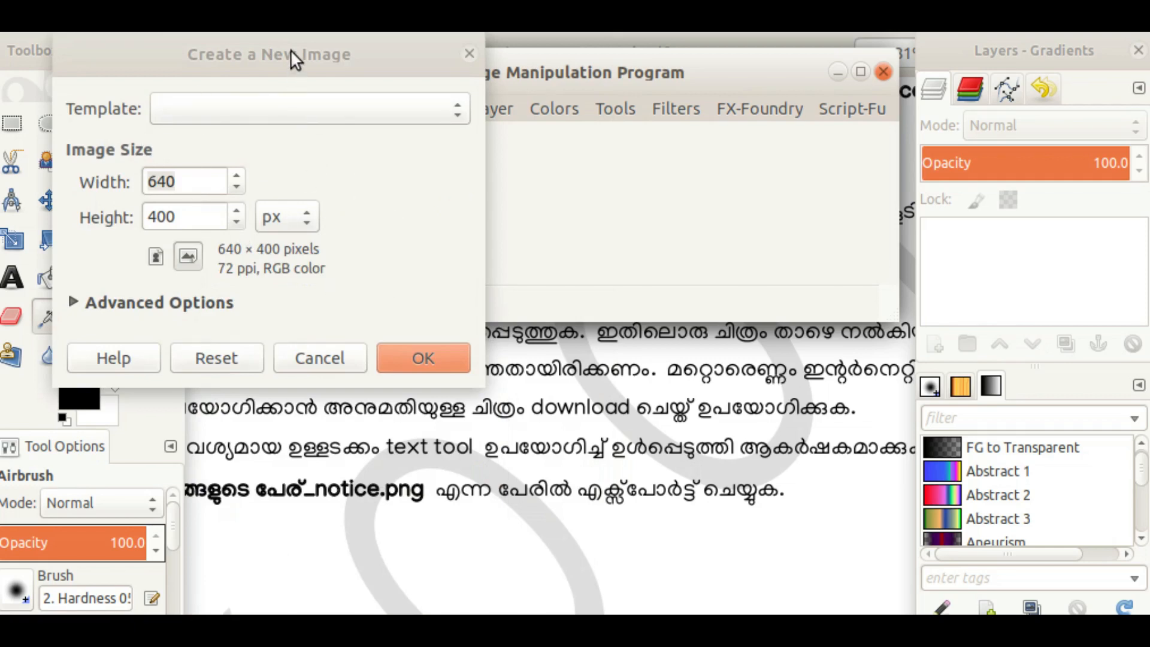
pyautogui.moveTo(290, 51); pyautogui.dragTo(295, 87)
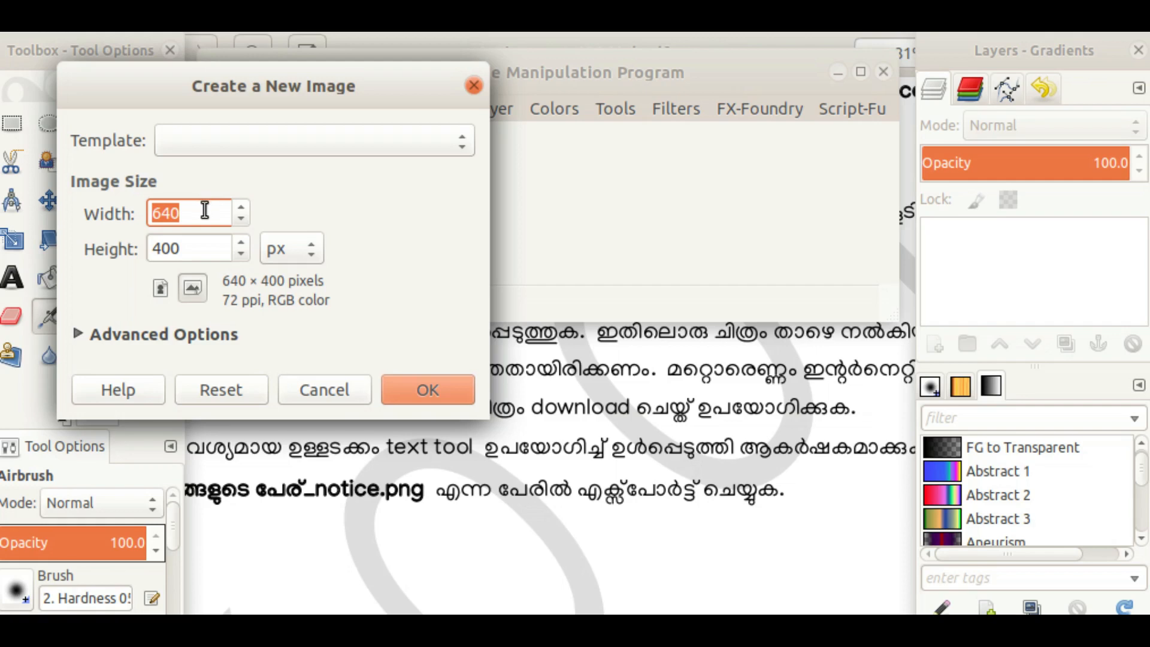
pyautogui.click(514, 628)
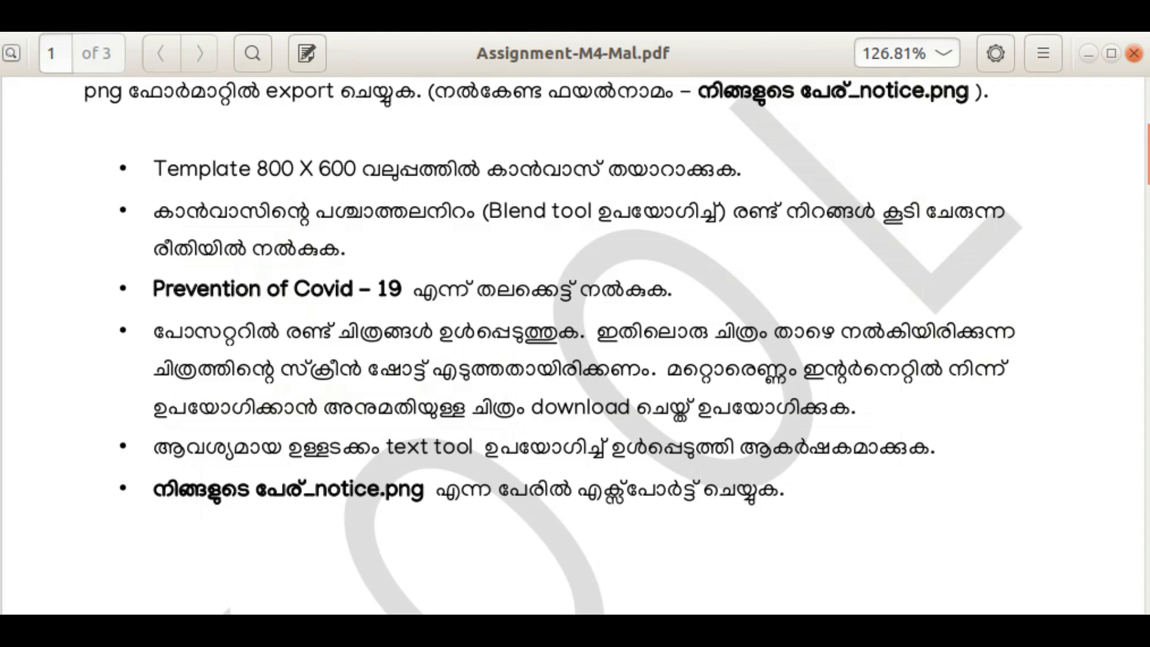
pyautogui.click(513, 628)
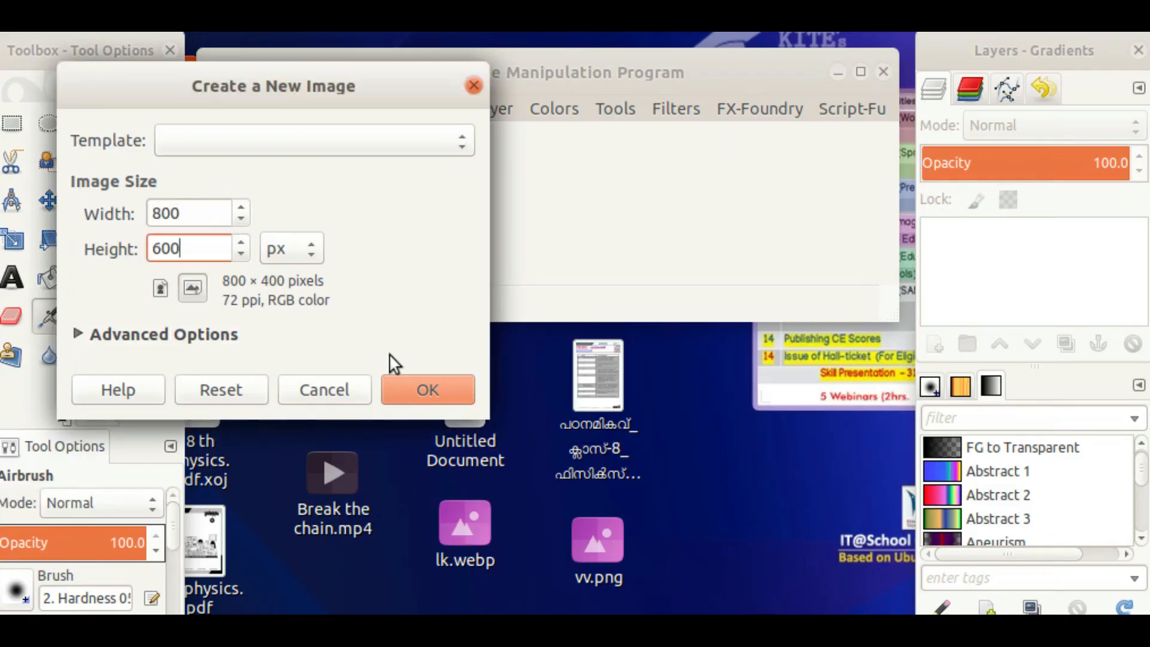
pyautogui.click(445, 387)
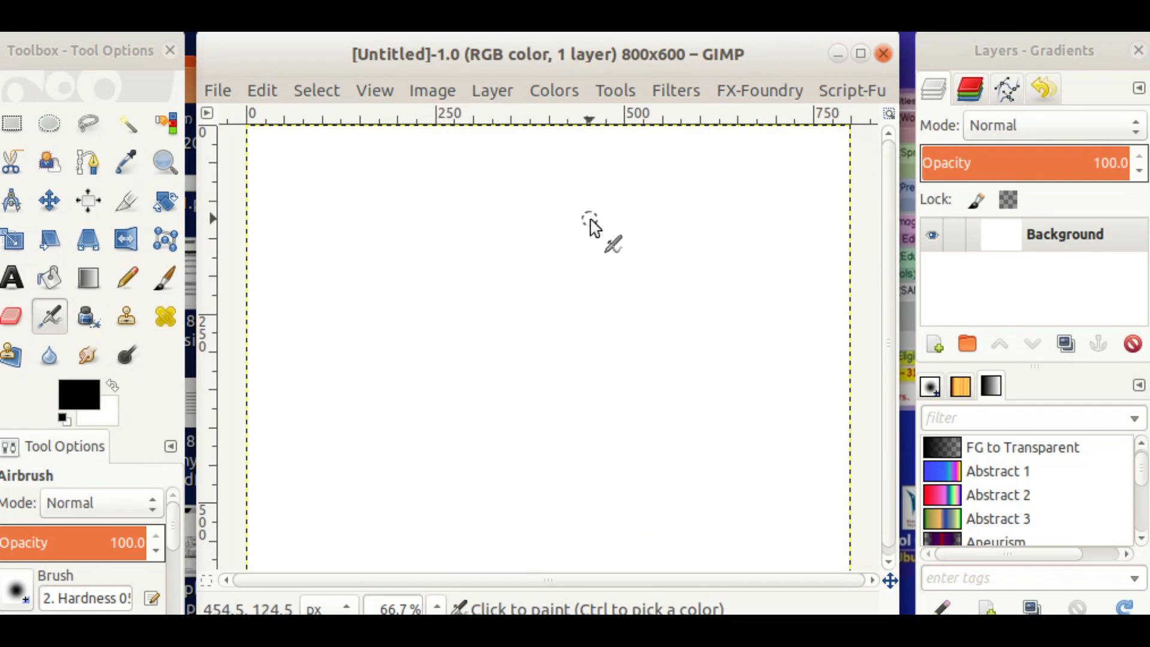
# Check the assignment's background instruction, then set the foreground colour to light cyan (74dee8) and the background colour to blue (0d9ae3)
pyautogui.hotkey('alt', 'Tab')
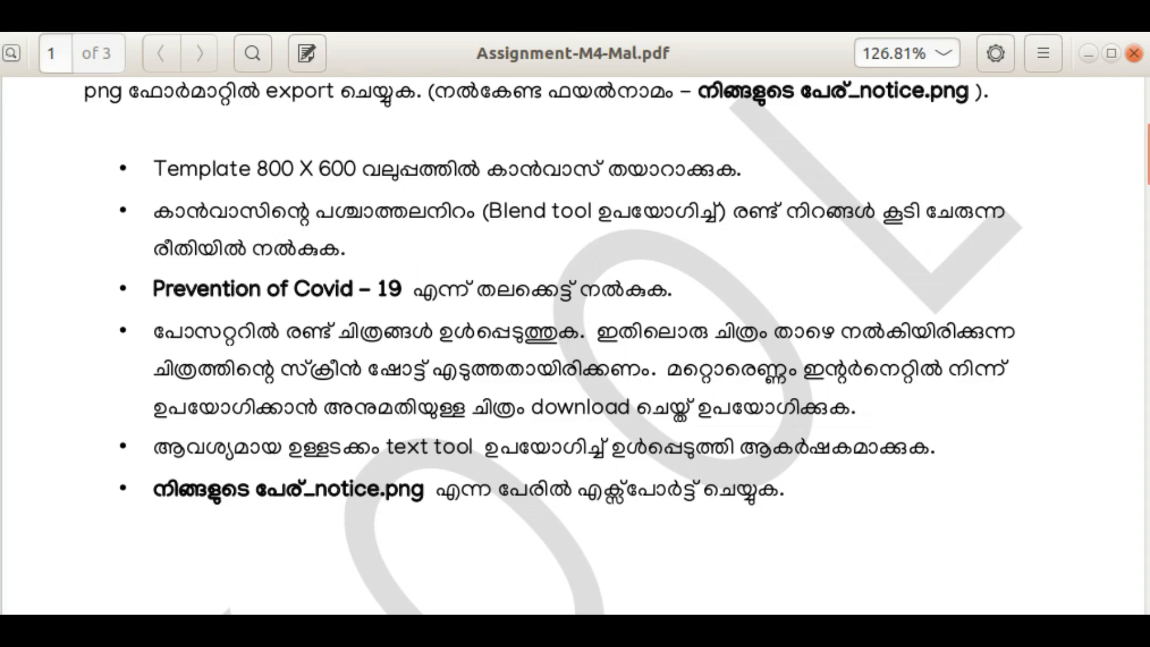
pyautogui.click(611, 640)
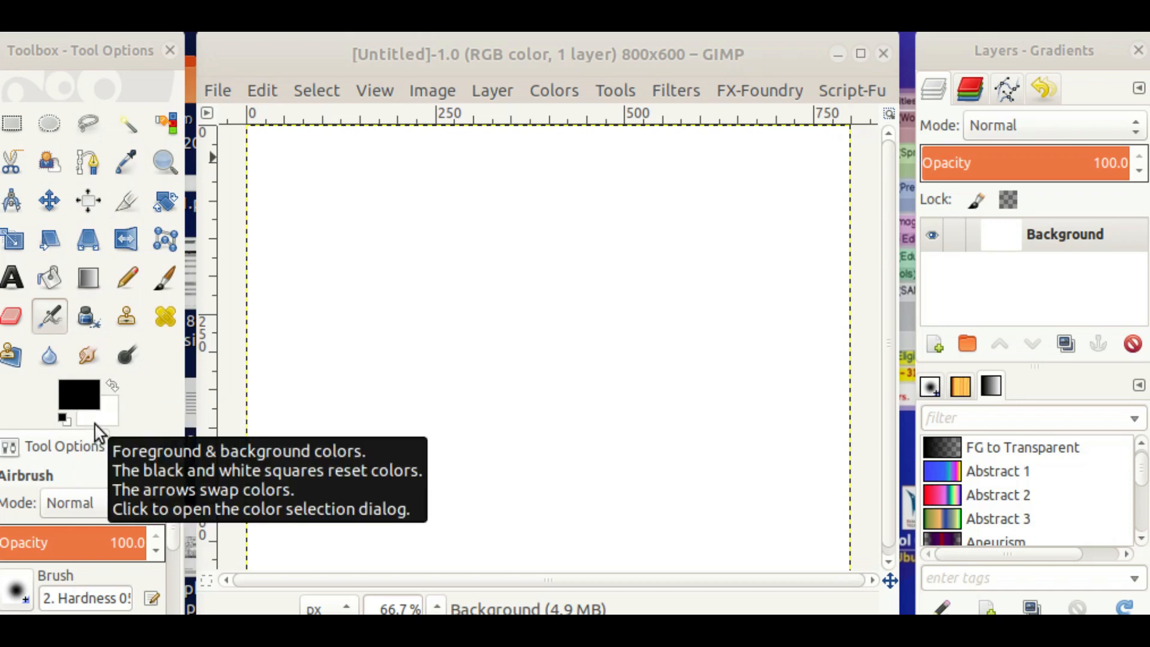
pyautogui.click(86, 398)
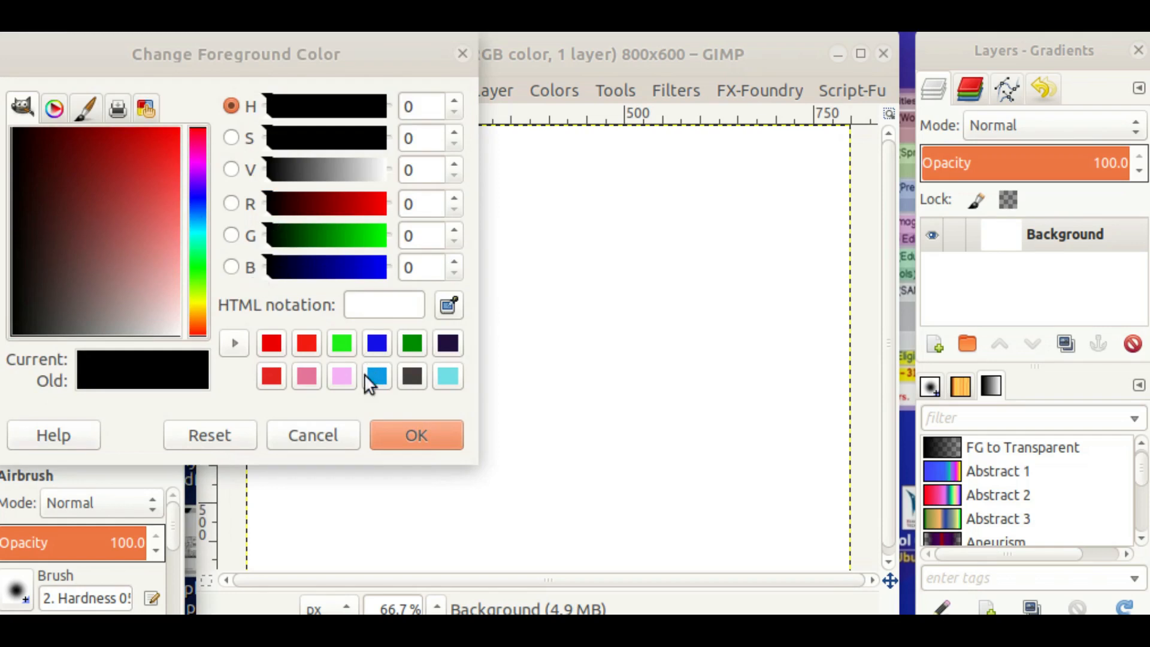
pyautogui.click(447, 376)
pyautogui.click(418, 442)
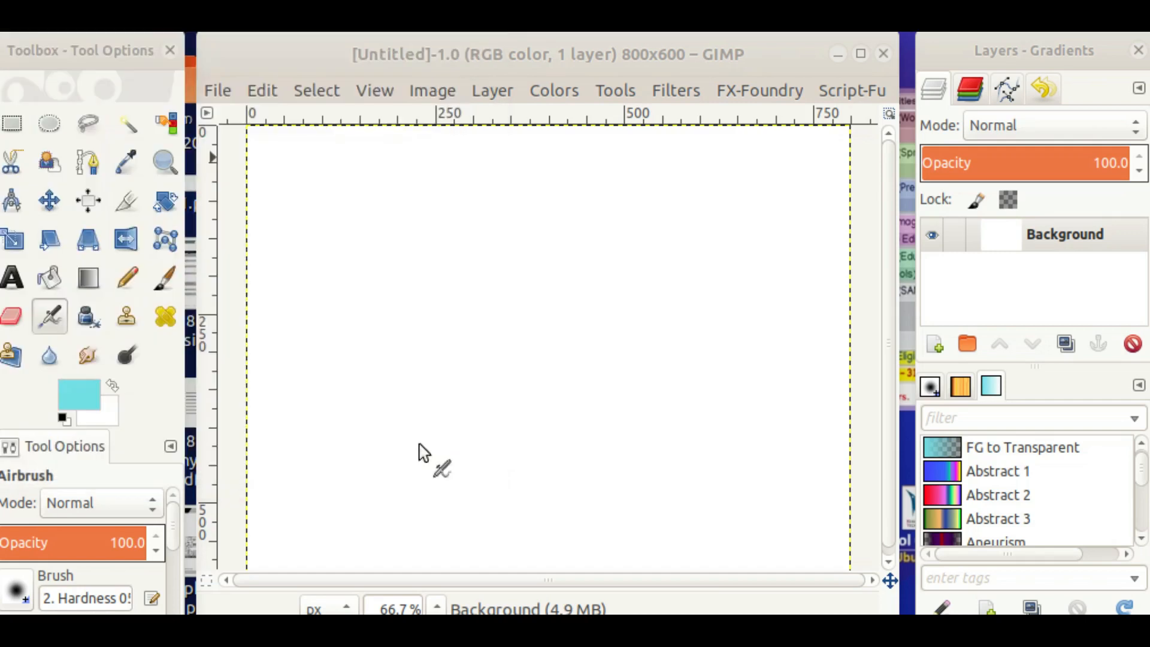
pyautogui.click(111, 417)
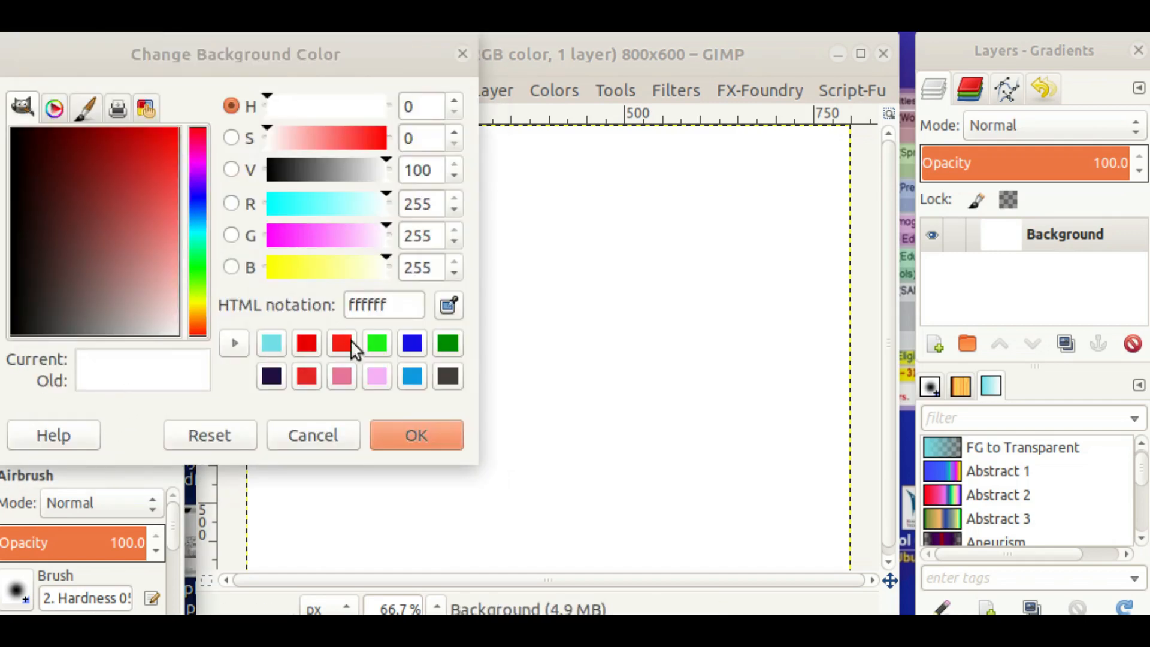
pyautogui.click(410, 377)
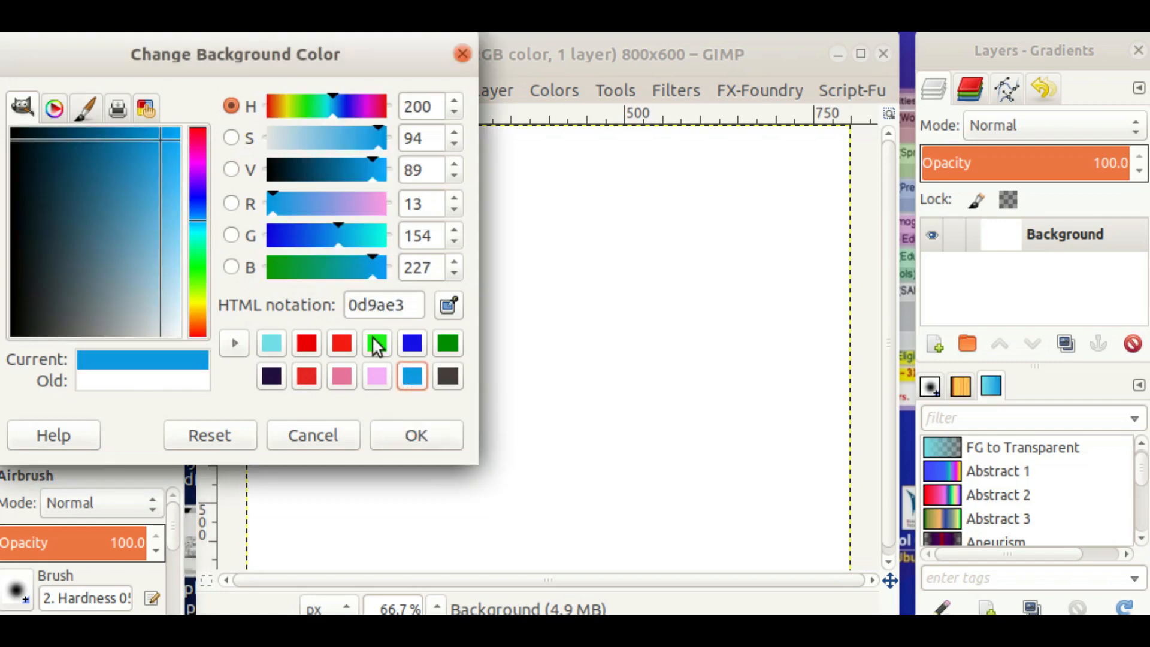
pyautogui.click(434, 442)
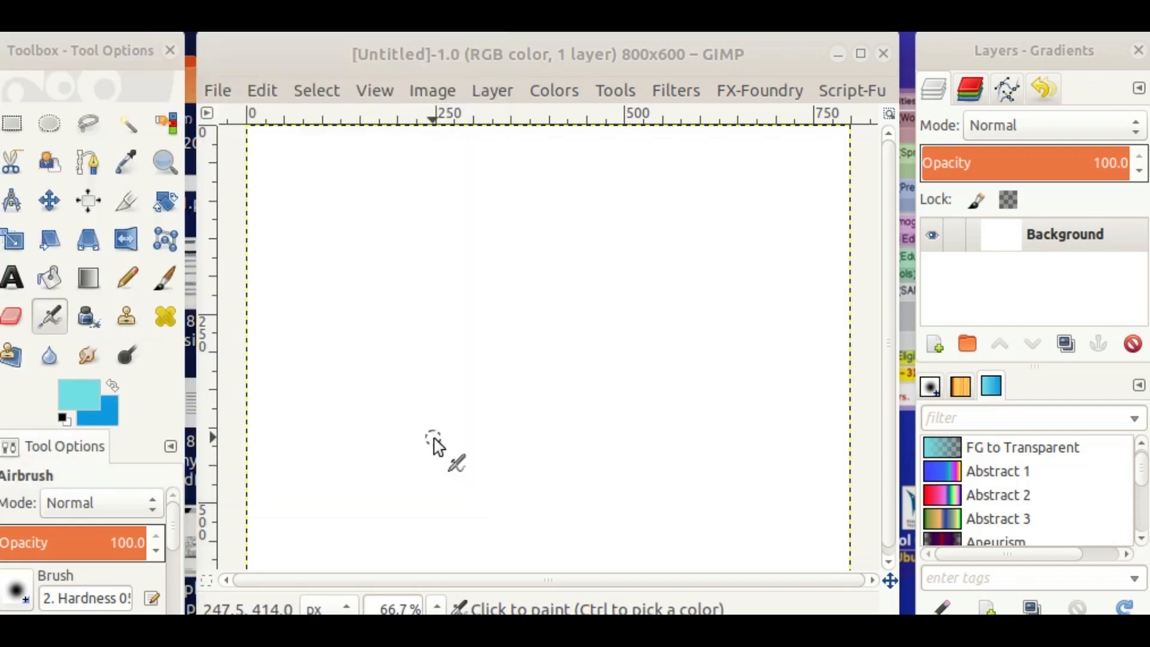
# Fill the Background layer with a light-cyan-to-blue gradient using the Blend tool, redrawing it at several angles and lengths
pyautogui.click(96, 291)
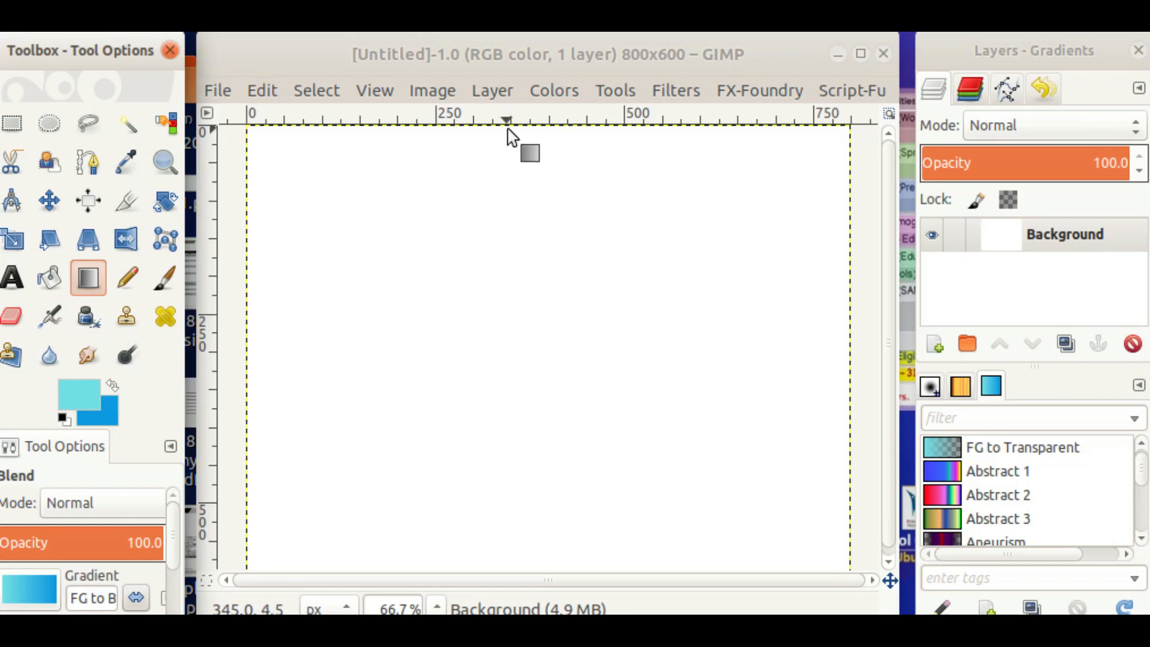
pyautogui.moveTo(507, 125); pyautogui.dragTo(511, 558)
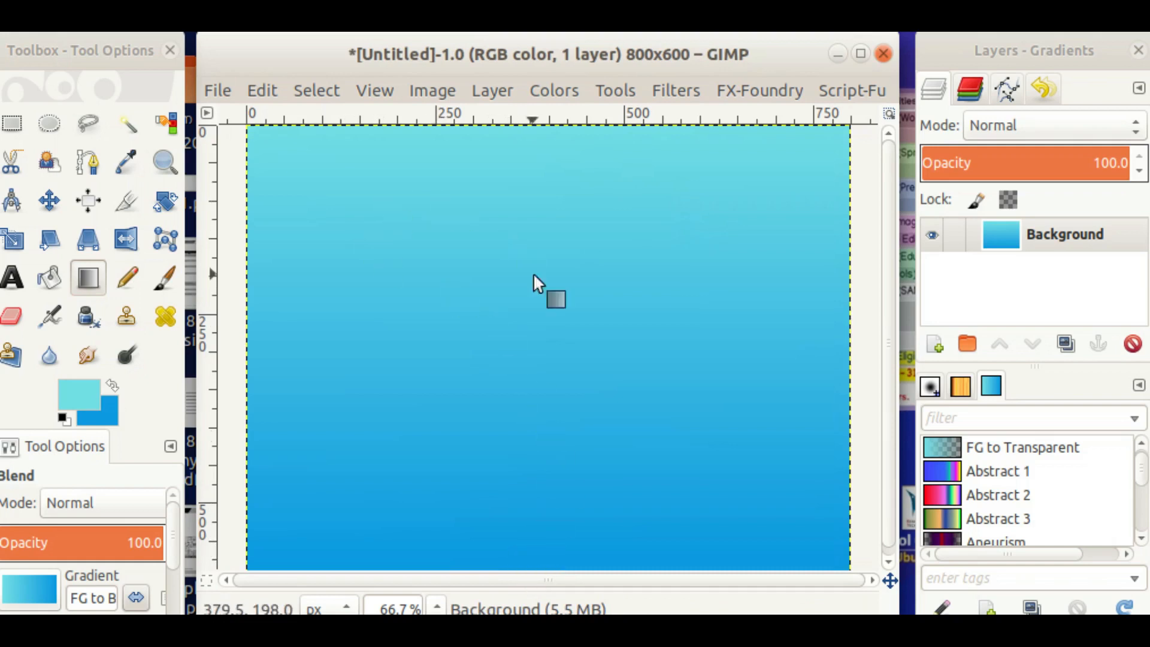
pyautogui.moveTo(498, 139); pyautogui.dragTo(543, 506)
pyautogui.moveTo(480, 242); pyautogui.dragTo(541, 483)
pyautogui.moveTo(534, 318); pyautogui.dragTo(538, 413)
pyautogui.moveTo(596, 331); pyautogui.dragTo(593, 368)
pyautogui.moveTo(506, 367); pyautogui.dragTo(550, 489)
pyautogui.moveTo(593, 353); pyautogui.dragTo(637, 487)
pyautogui.moveTo(579, 405); pyautogui.dragTo(624, 480)
pyautogui.moveTo(391, 191); pyautogui.dragTo(407, 321)
pyautogui.moveTo(456, 126); pyautogui.dragTo(467, 311)
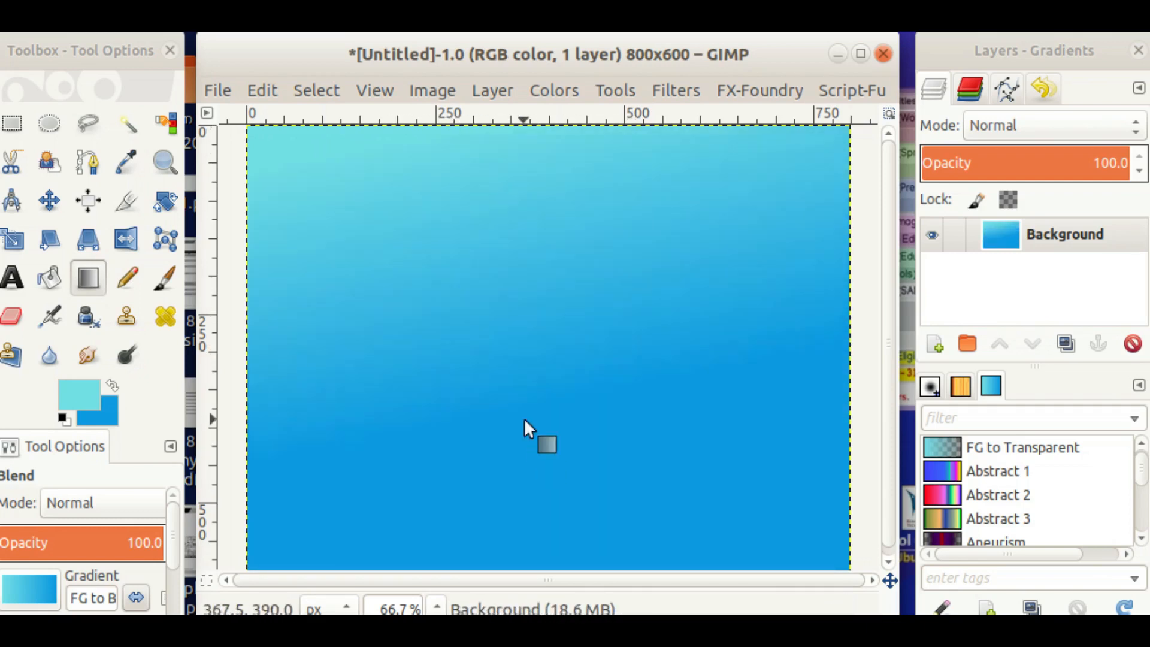
pyautogui.moveTo(501, 236); pyautogui.dragTo(544, 478)
pyautogui.moveTo(538, 304); pyautogui.dragTo(544, 455)
pyautogui.moveTo(477, 306); pyautogui.dragTo(518, 371)
pyautogui.moveTo(603, 329); pyautogui.dragTo(701, 482)
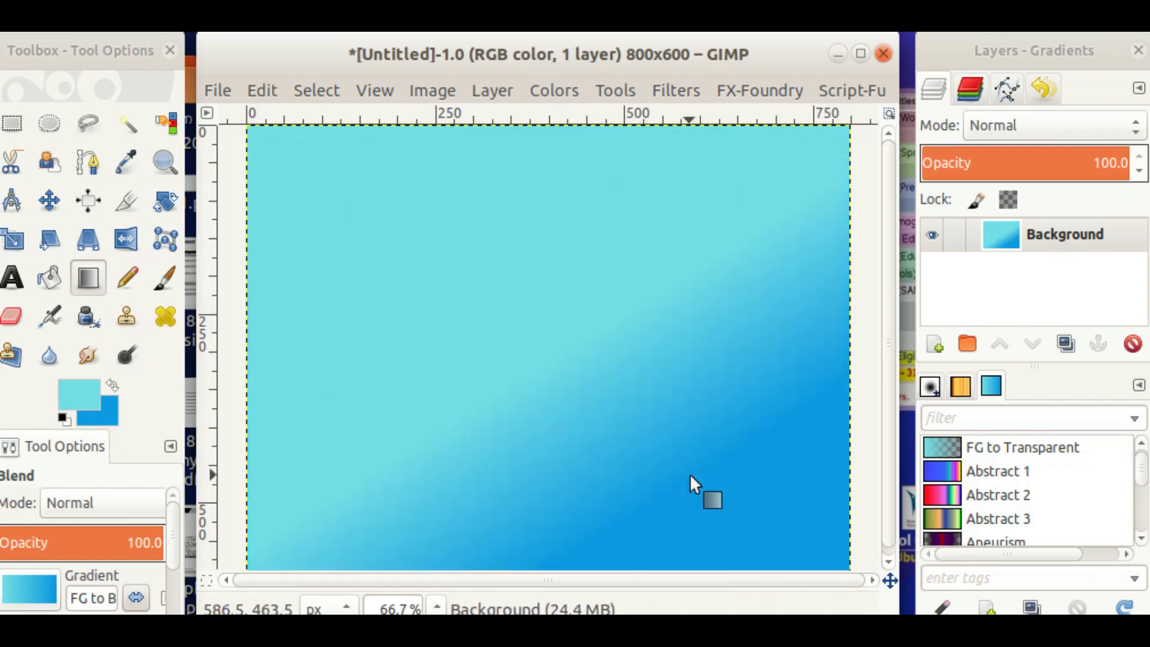
pyautogui.moveTo(661, 381); pyautogui.dragTo(690, 480)
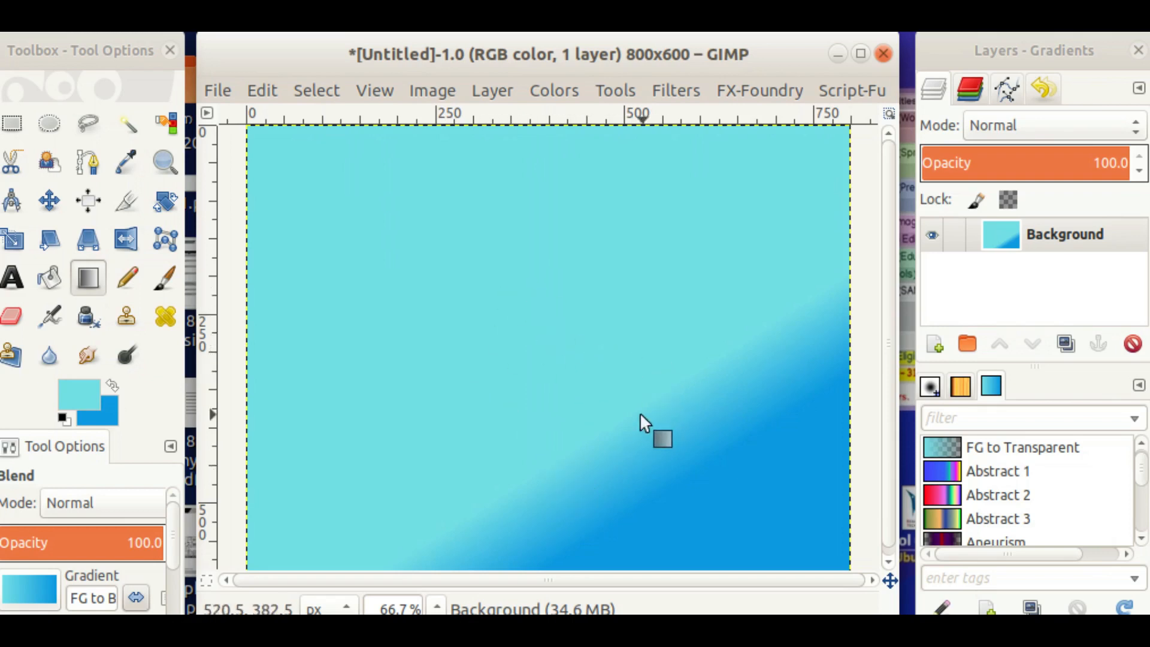
# Try a red (f71b12) foreground and blend red-to-blue gradients across the canvas, vertically and diagonally
pyautogui.click(67, 389)
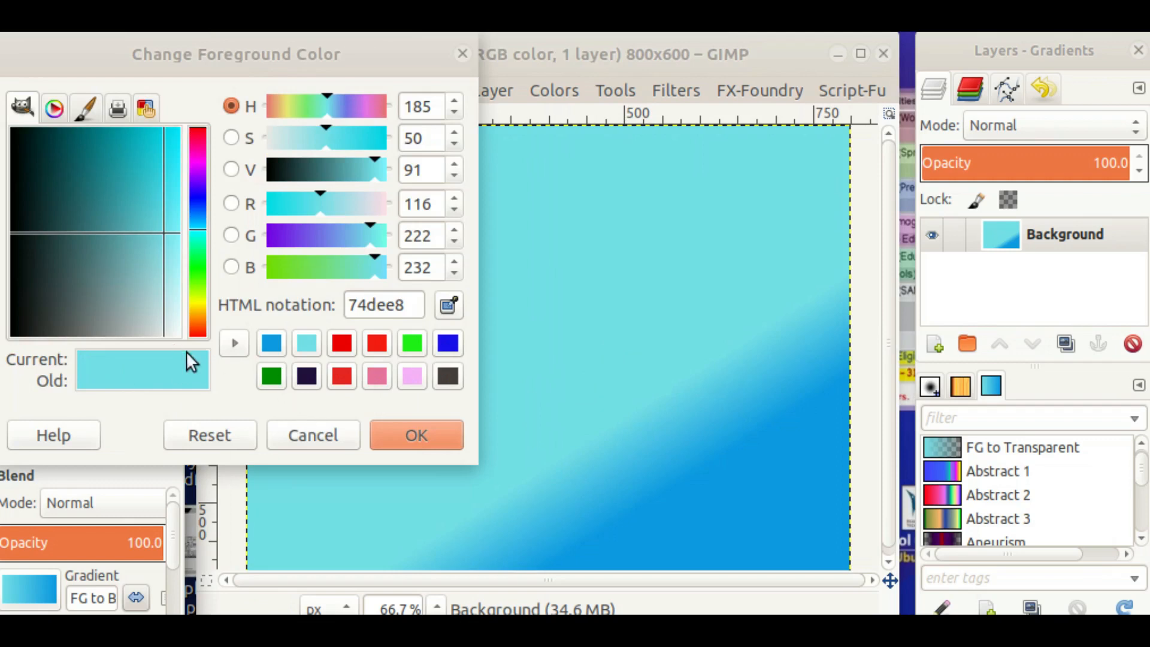
pyautogui.click(383, 343)
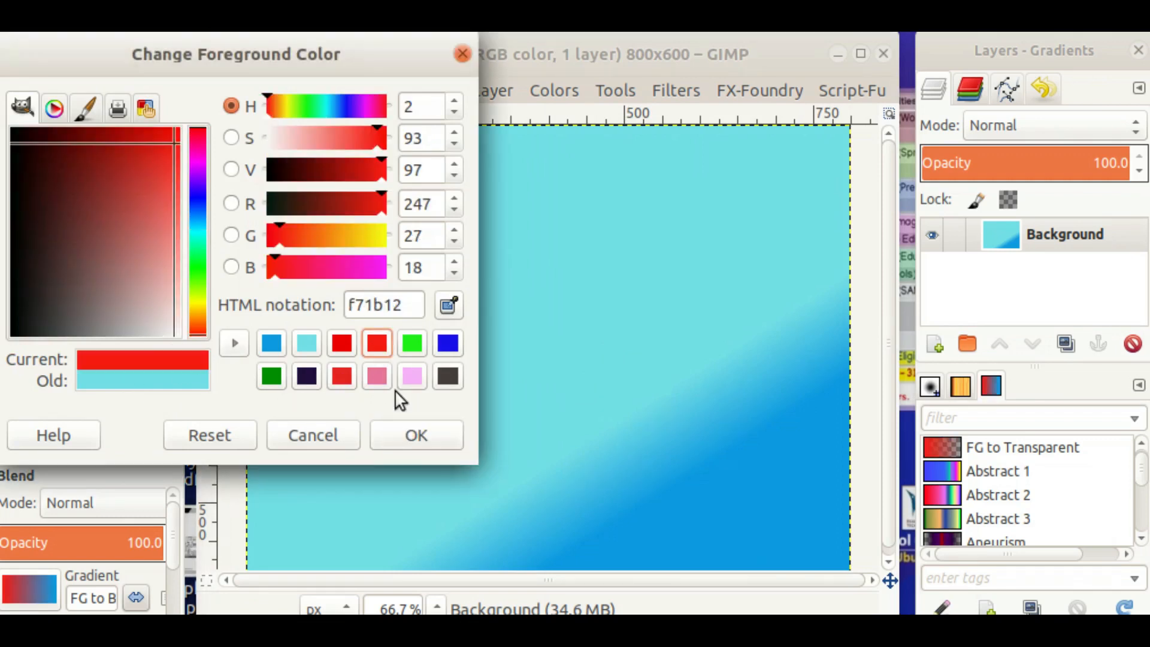
pyautogui.click(419, 436)
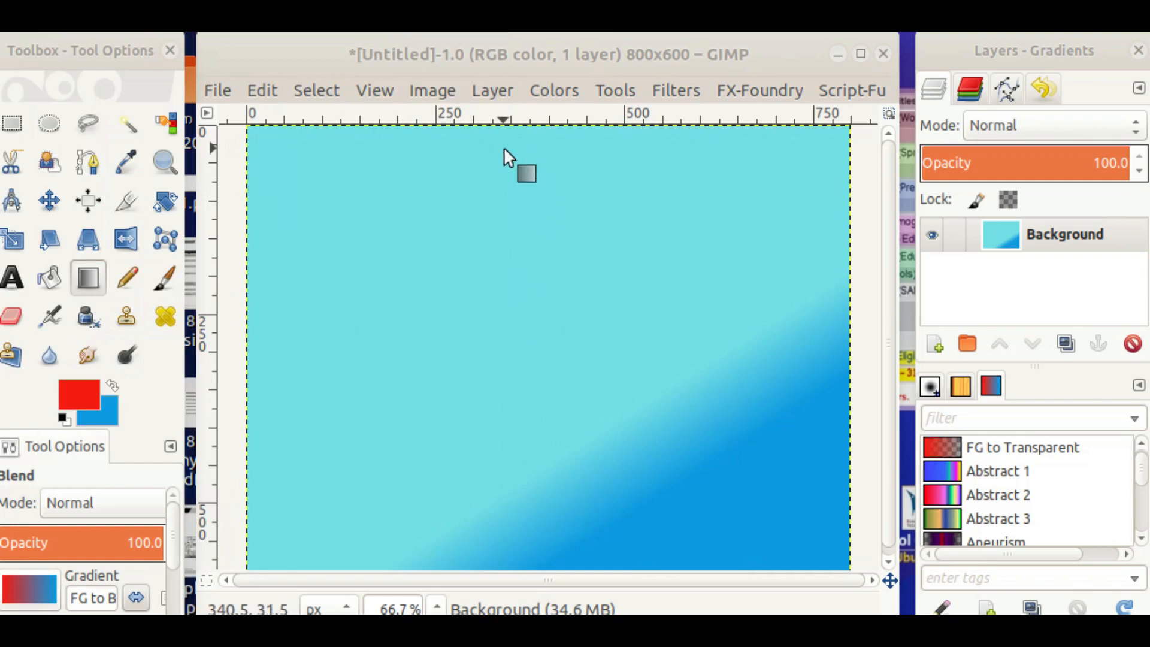
pyautogui.moveTo(494, 211); pyautogui.dragTo(503, 466)
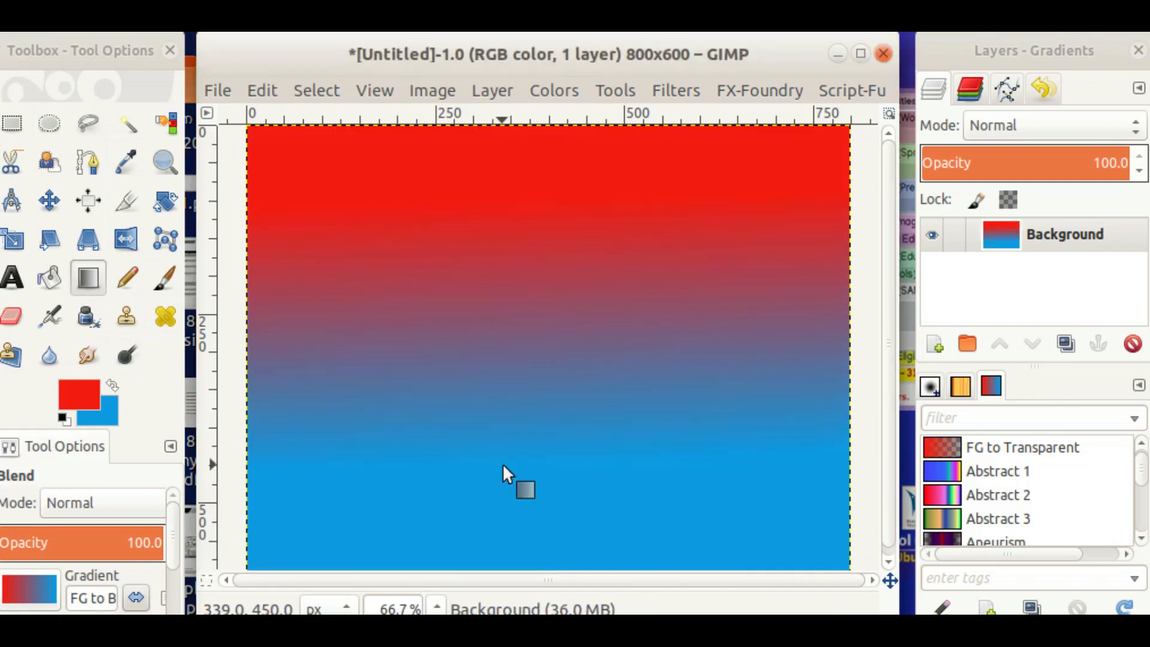
pyautogui.moveTo(446, 221); pyautogui.dragTo(572, 410)
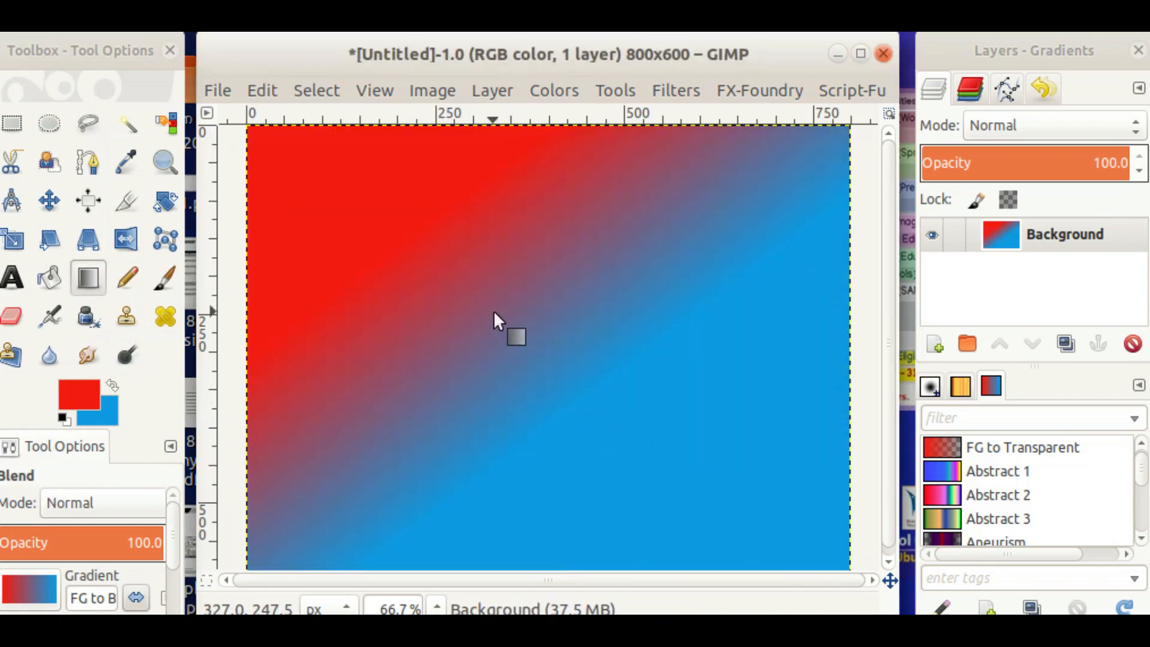
pyautogui.moveTo(494, 312); pyautogui.dragTo(641, 464)
pyautogui.moveTo(641, 336); pyautogui.dragTo(707, 495)
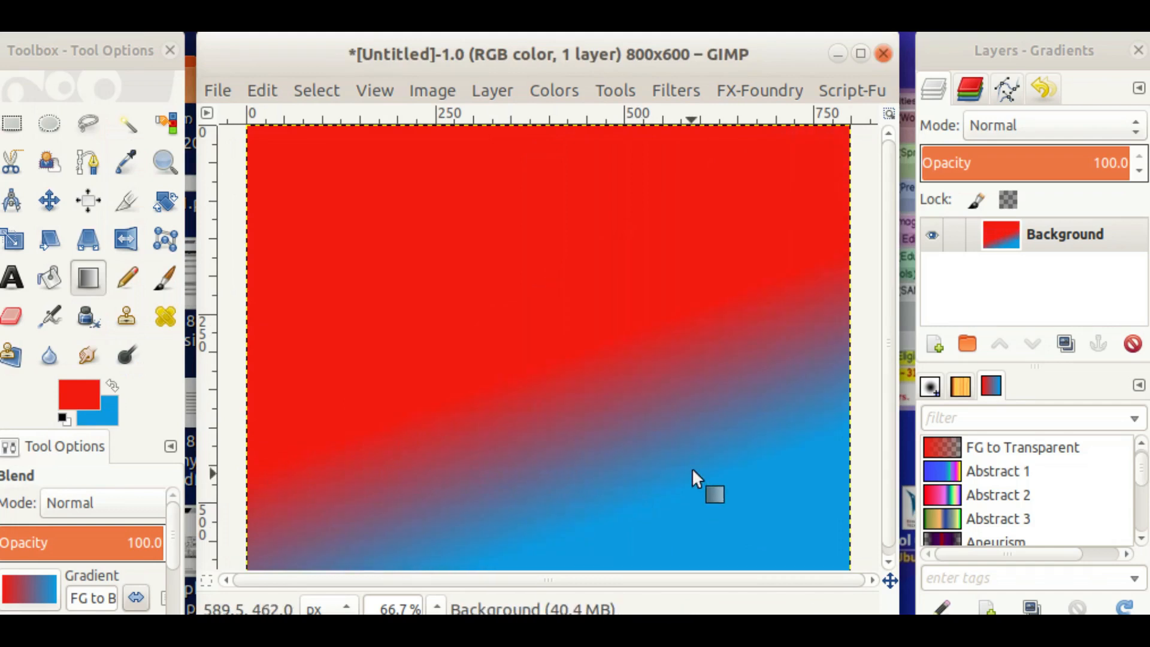
# Redraw the canvas background as a diagonal gradient from light cyan at the upper left to blue at the lower right
pyautogui.moveTo(501, 351); pyautogui.dragTo(528, 398)
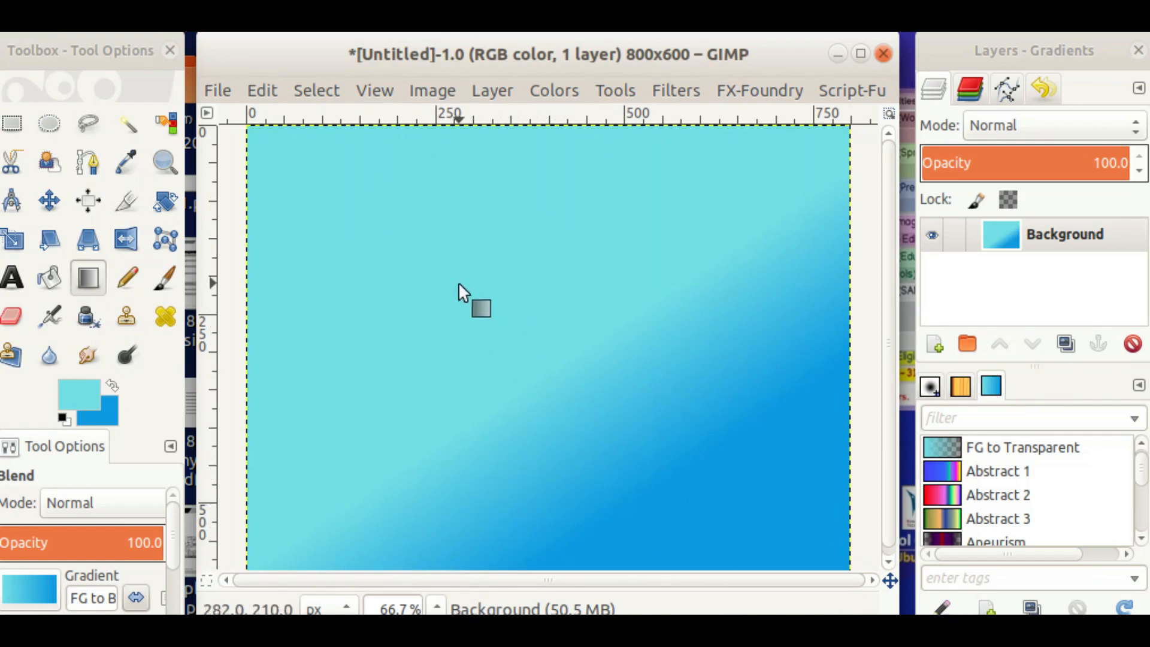
pyautogui.moveTo(480, 250); pyautogui.dragTo(617, 369)
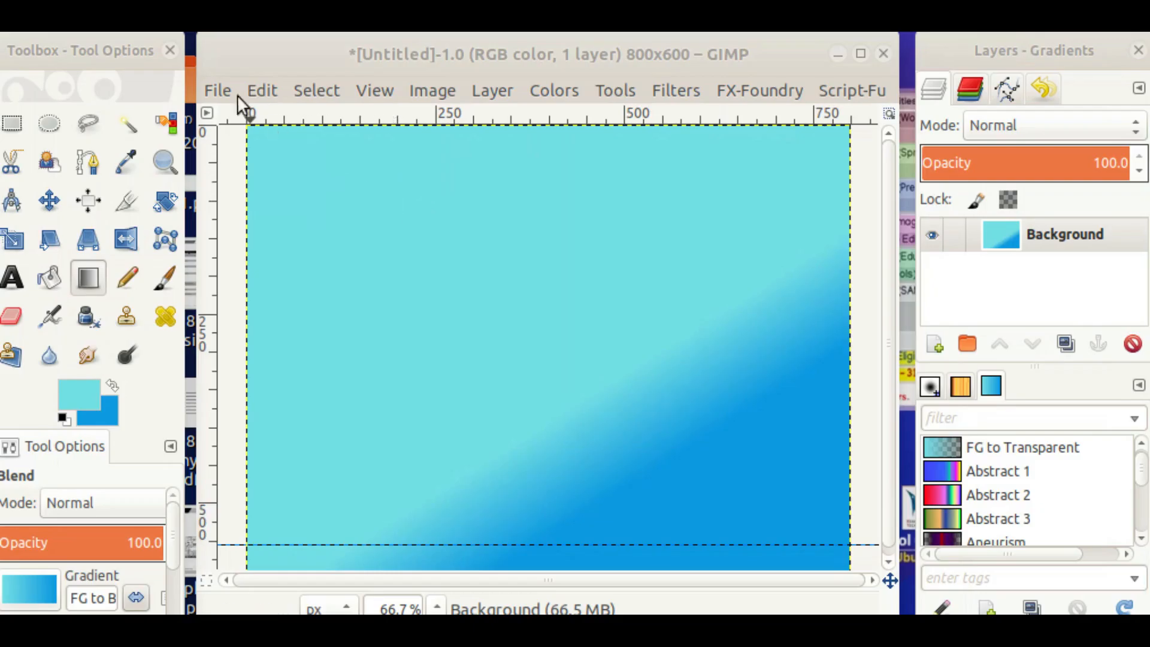
# Try to save the image to the Desktop as an XCF file named with the author's name followed by _notice
pyautogui.click(217, 91)
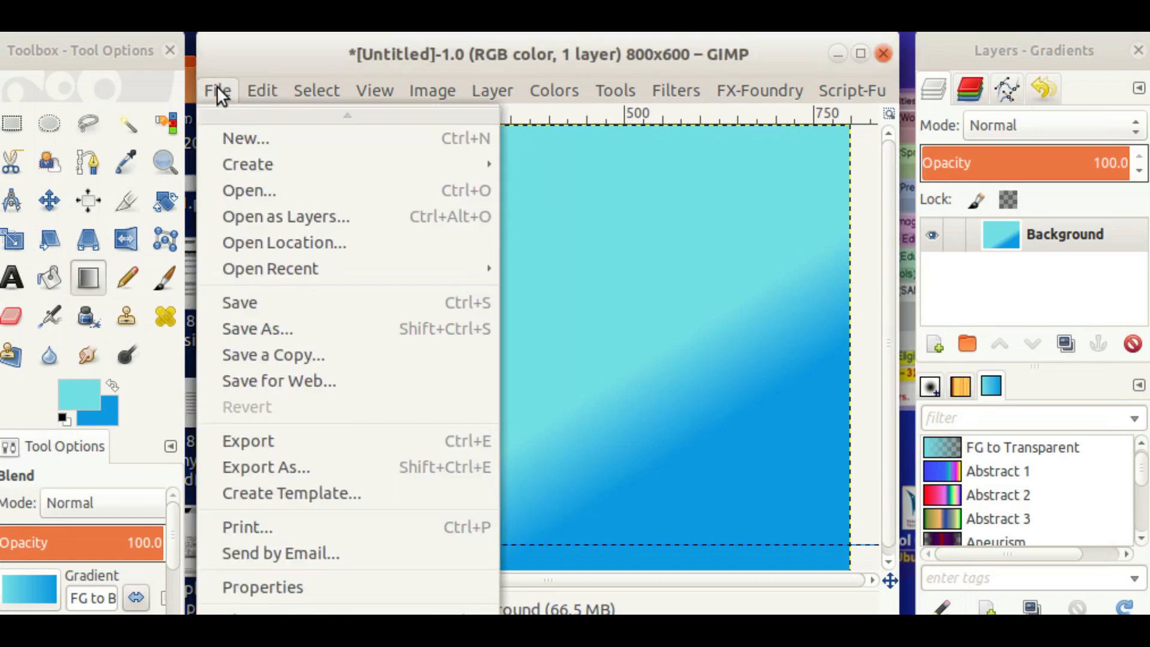
pyautogui.click(266, 300)
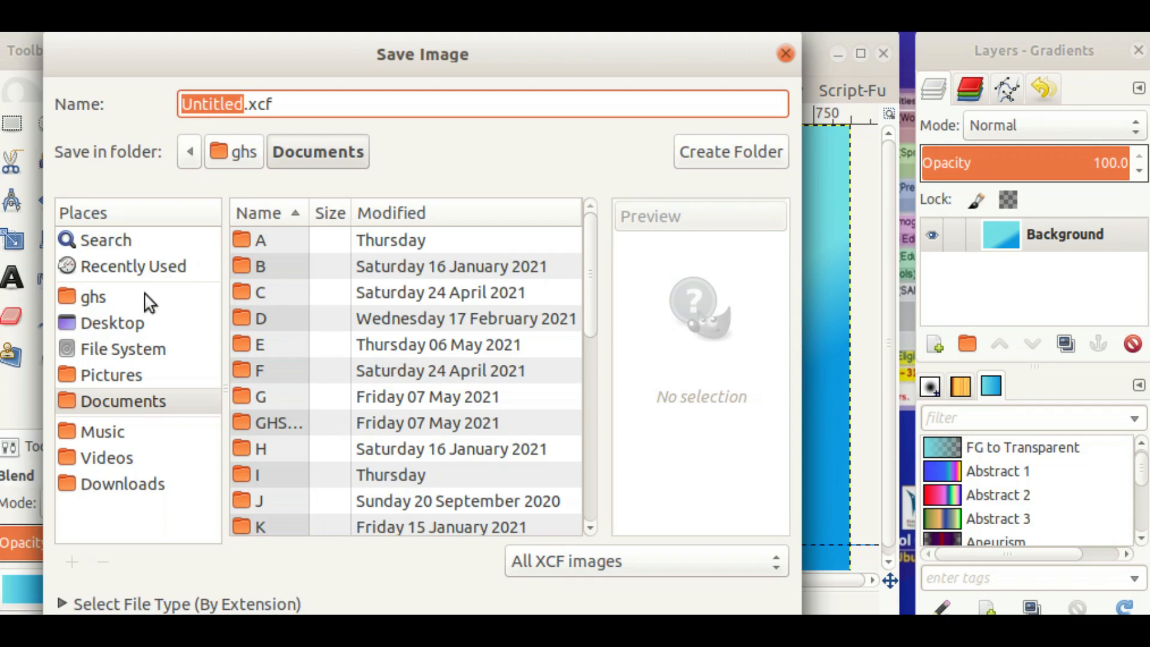
pyautogui.click(139, 324)
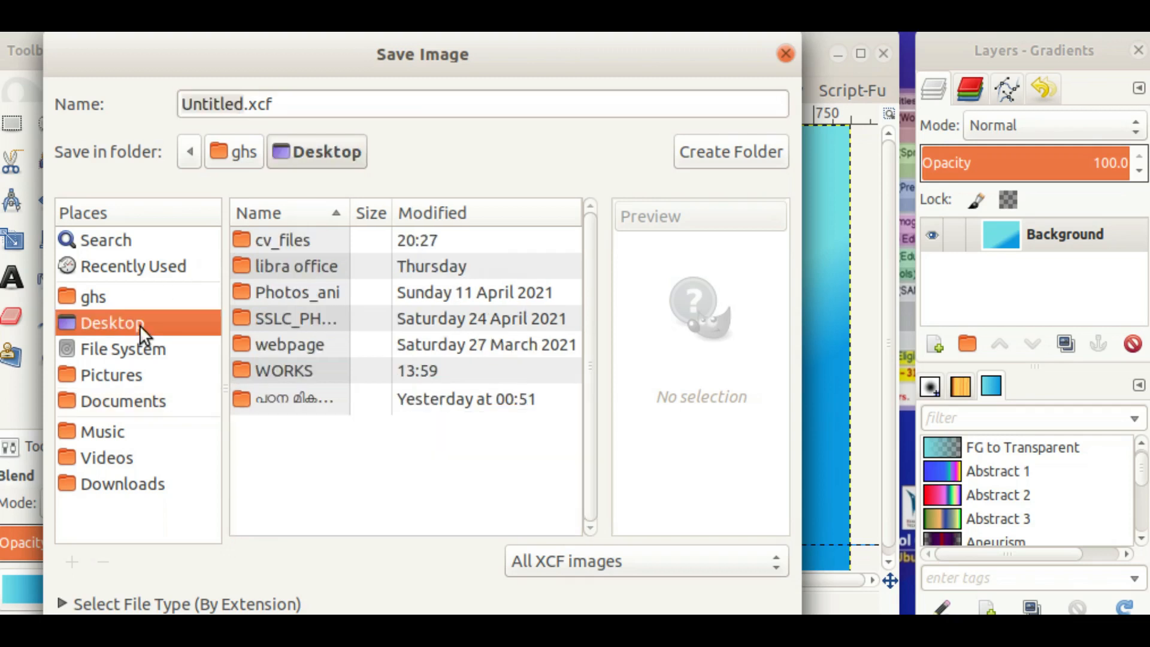
pyautogui.doubleClick(237, 115)
pyautogui.write('ANE')
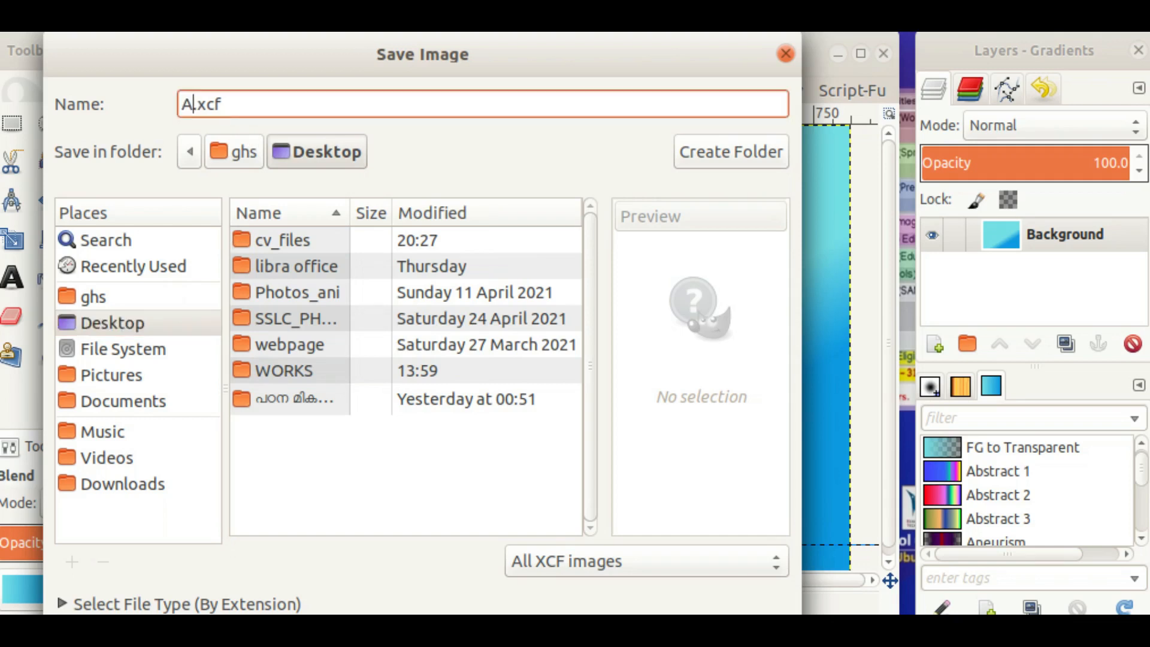
pyautogui.write('ESH_notice')
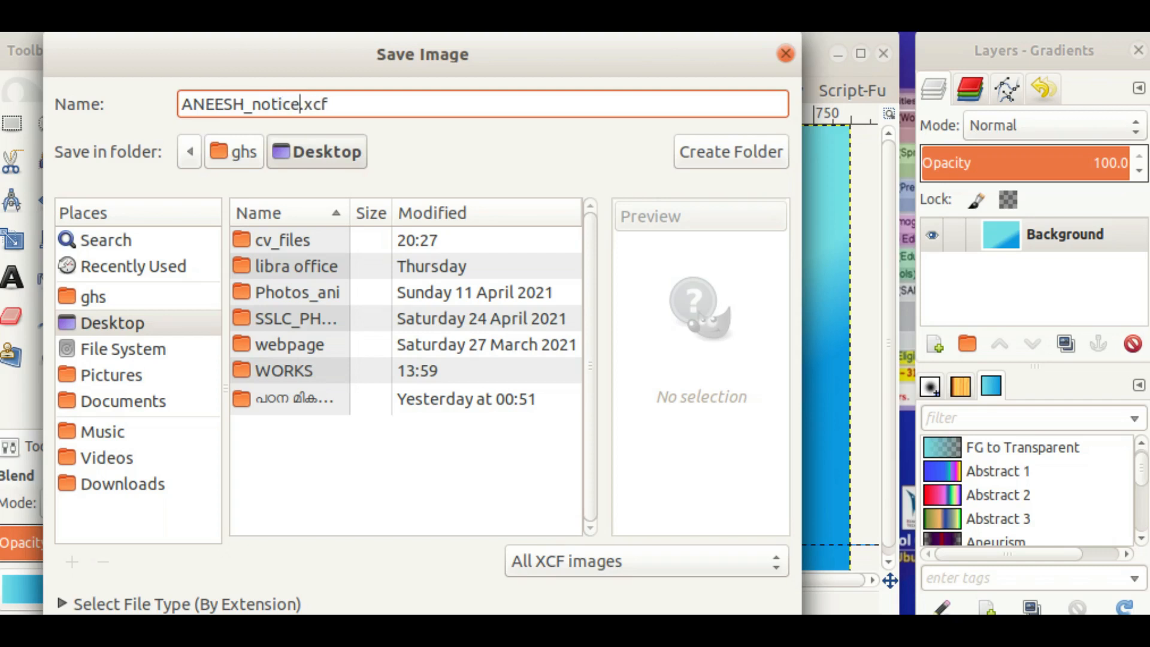
pyautogui.press('Return')
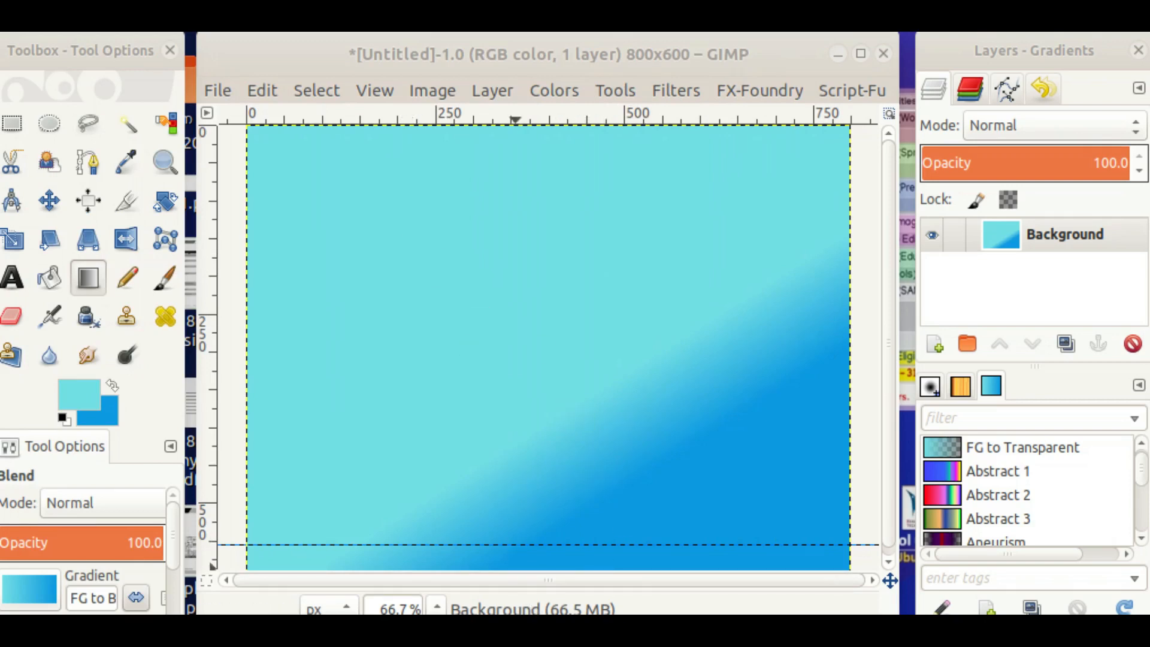
# Check the assignment's title instruction, then draw a text box about 563 × 90 px near the canvas's upper edge and enter "PRE"
pyautogui.hotkey('alt', 'Tab')
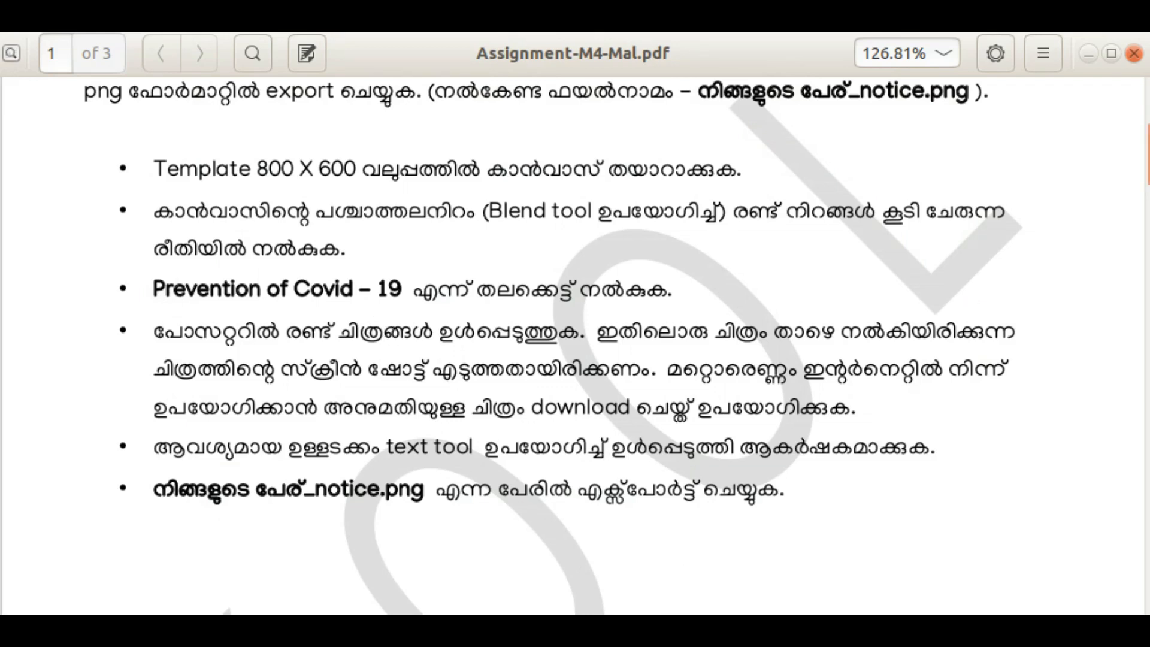
pyautogui.hotkey('alt', 'Tab')
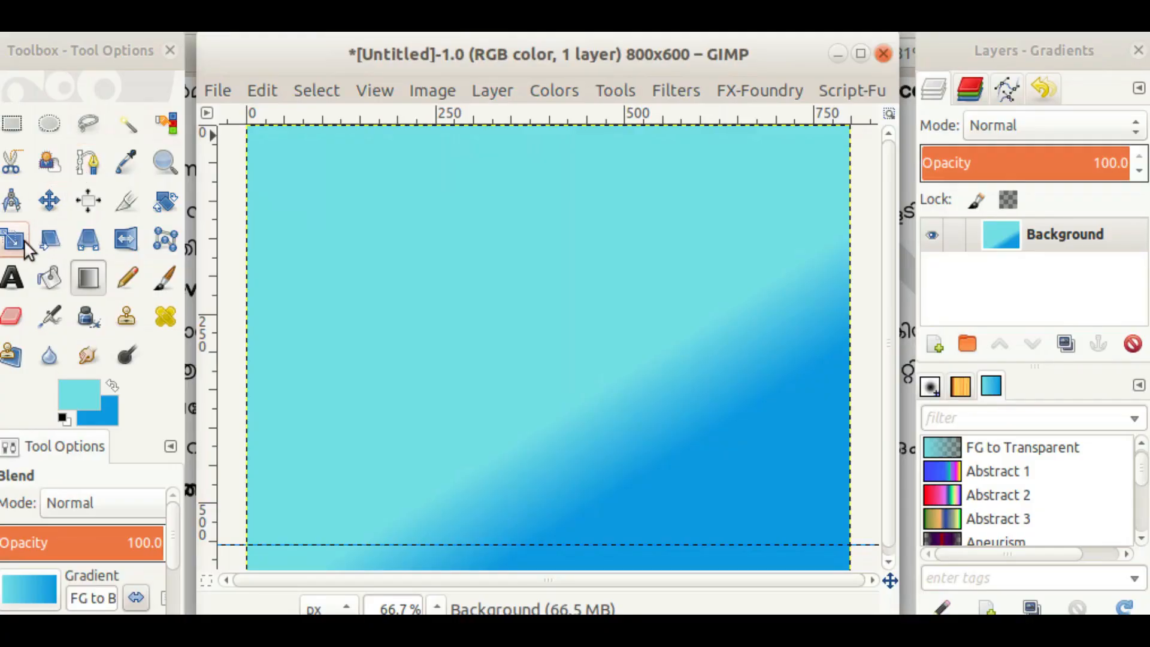
pyautogui.click(13, 279)
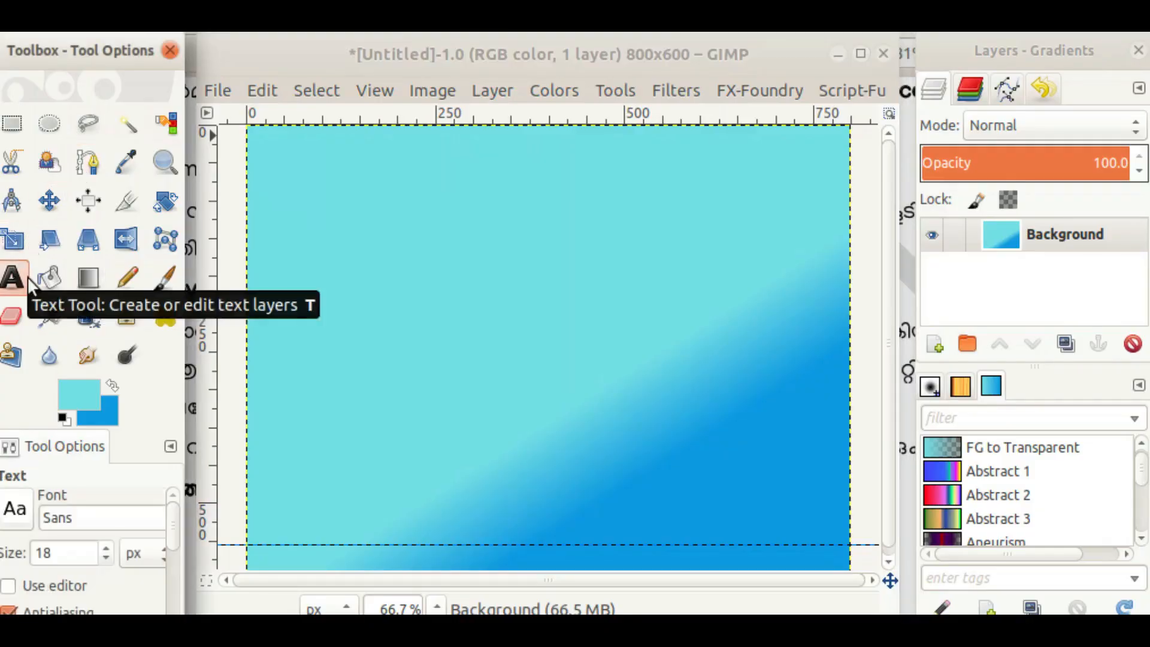
pyautogui.click(333, 168)
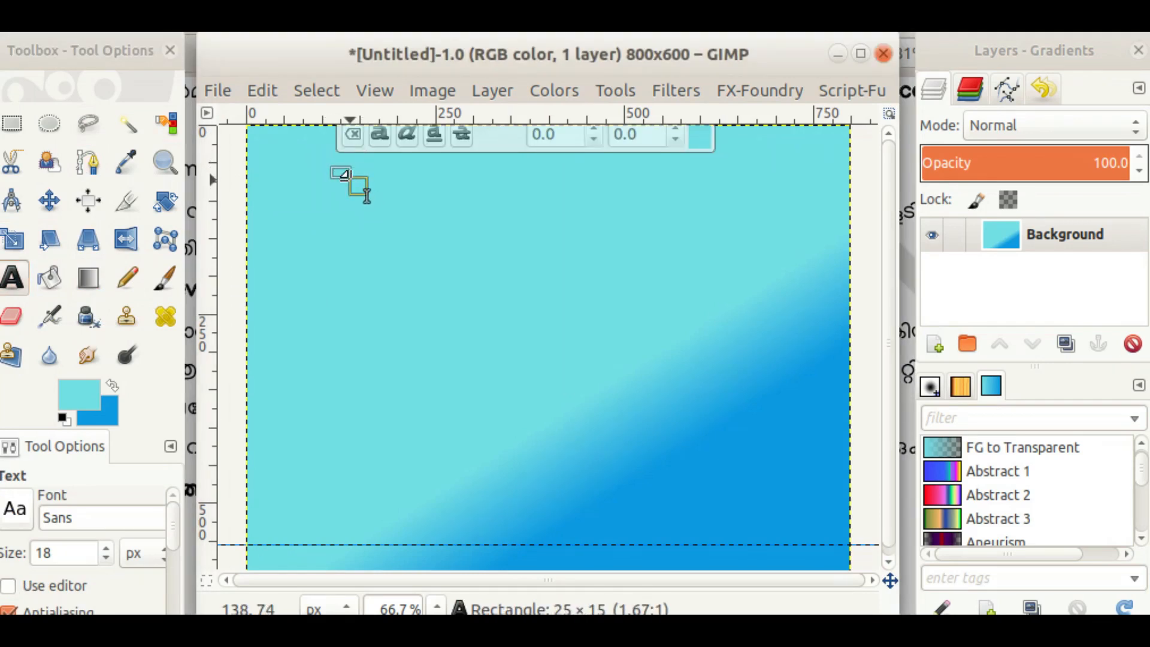
pyautogui.moveTo(380, 206); pyautogui.dragTo(786, 263)
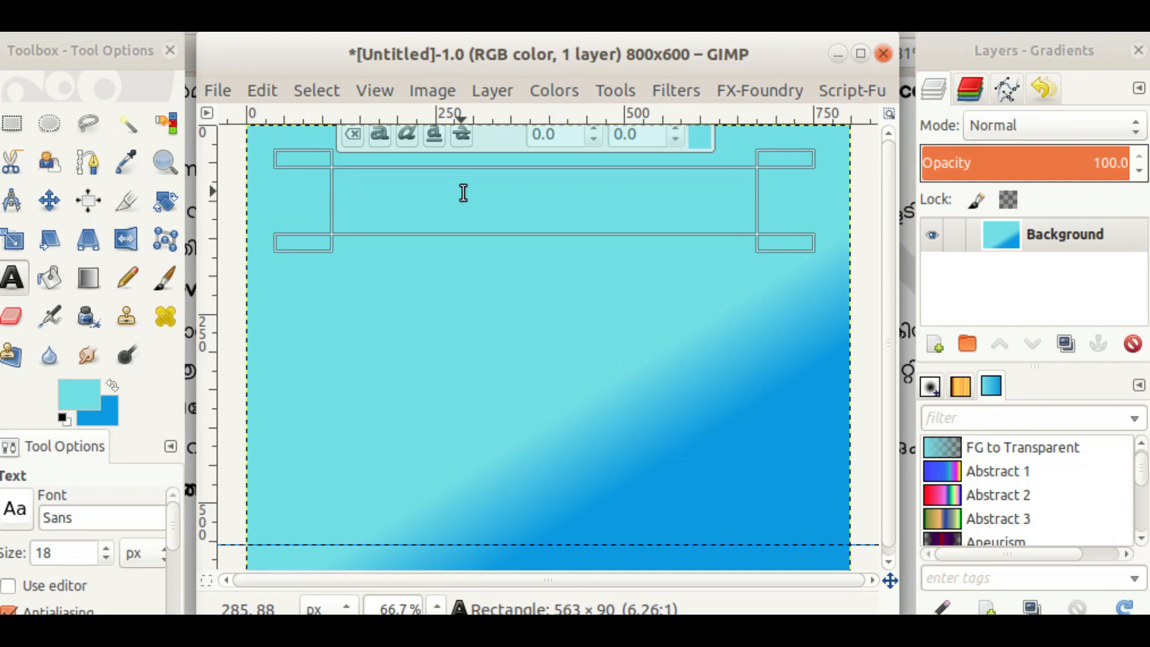
pyautogui.write('PRE')
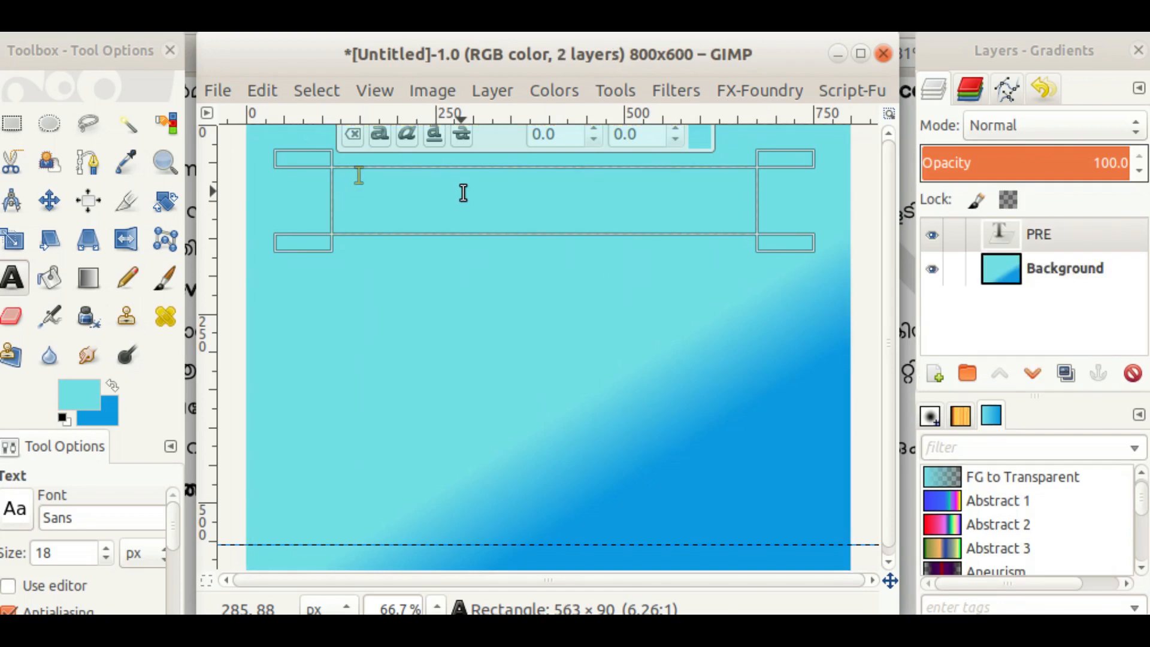
# Set the colour of the "PRE" text to red (f71b12)
pyautogui.hotkey('ctrl', 'a')
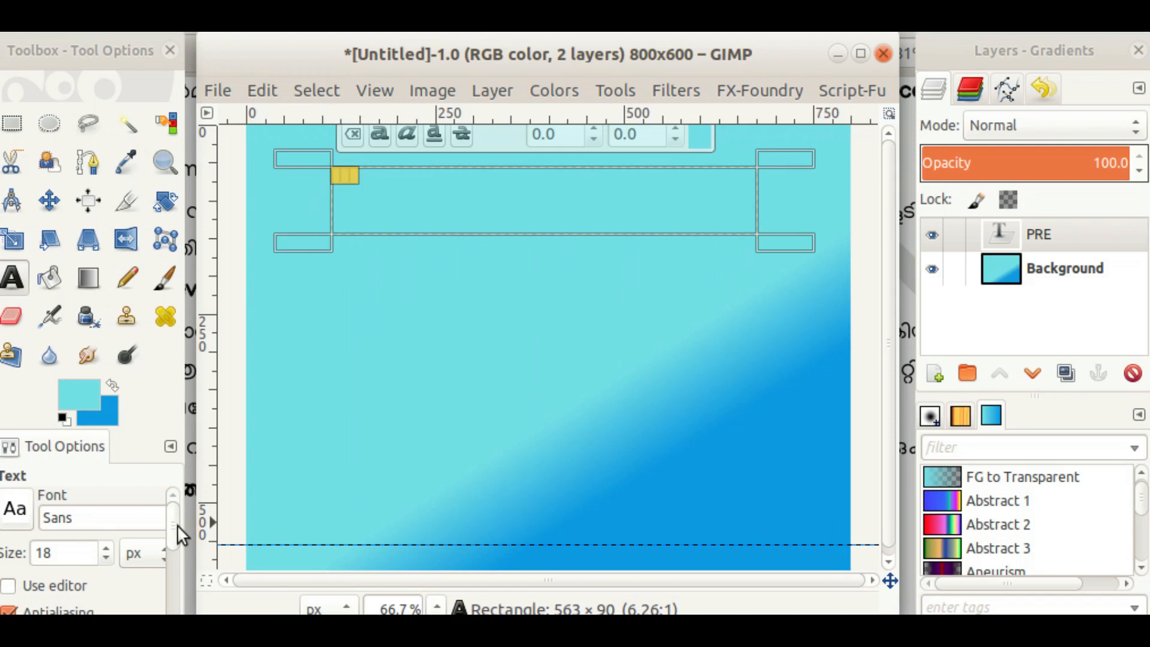
pyautogui.moveTo(173, 525); pyautogui.dragTo(181, 573)
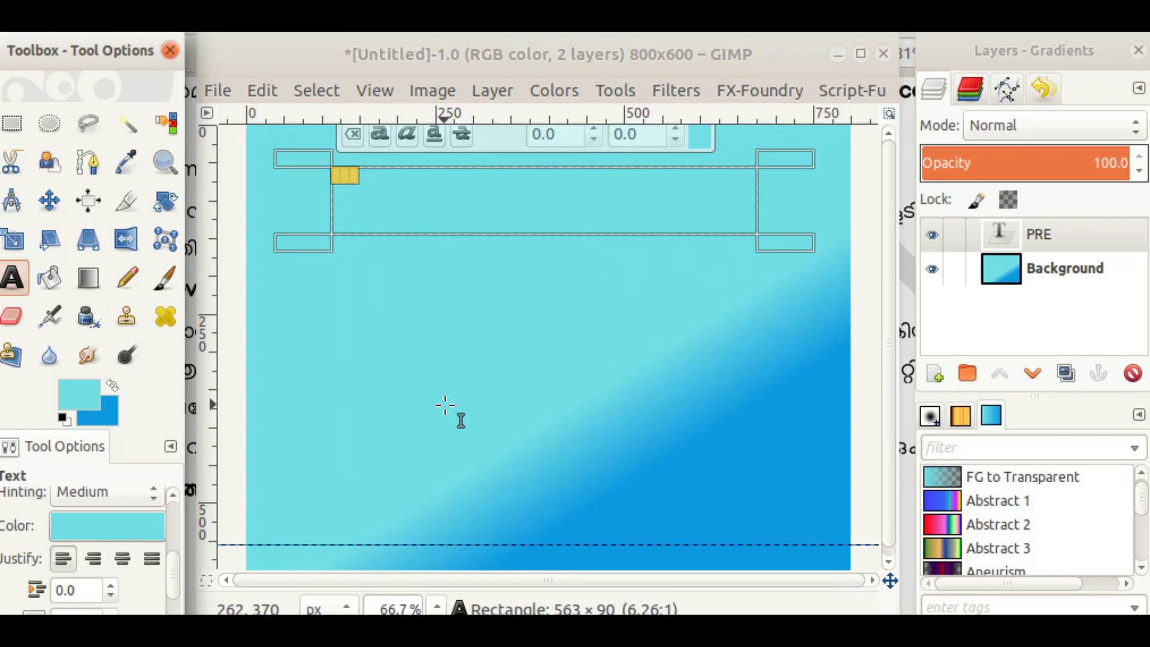
pyautogui.click(67, 524)
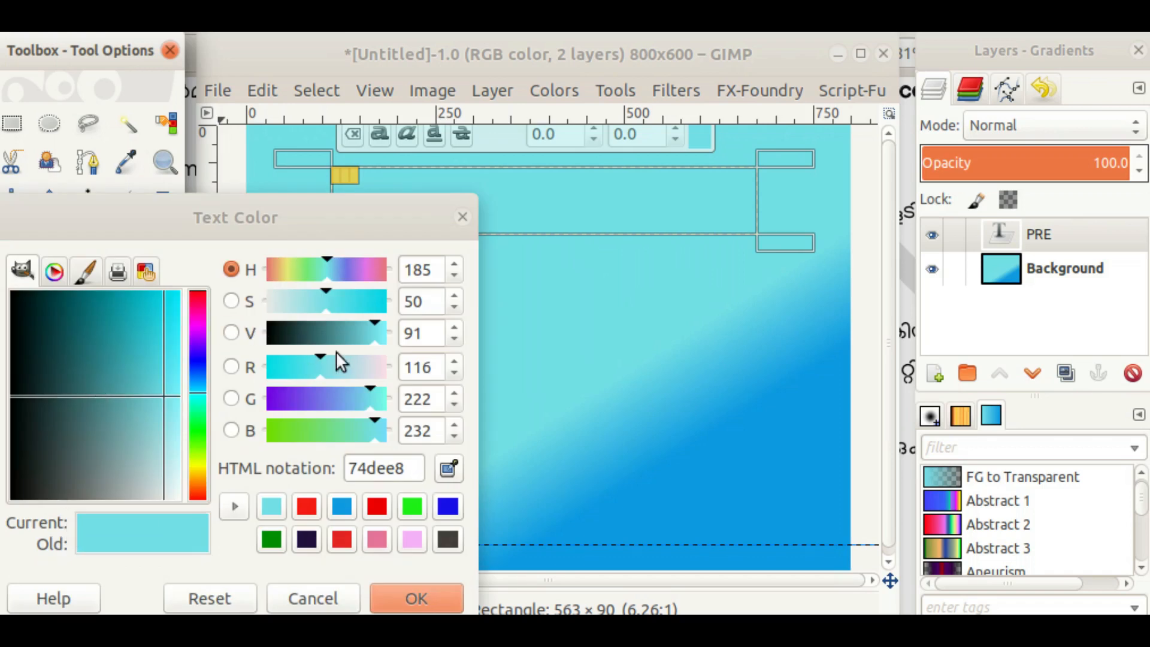
pyautogui.click(307, 505)
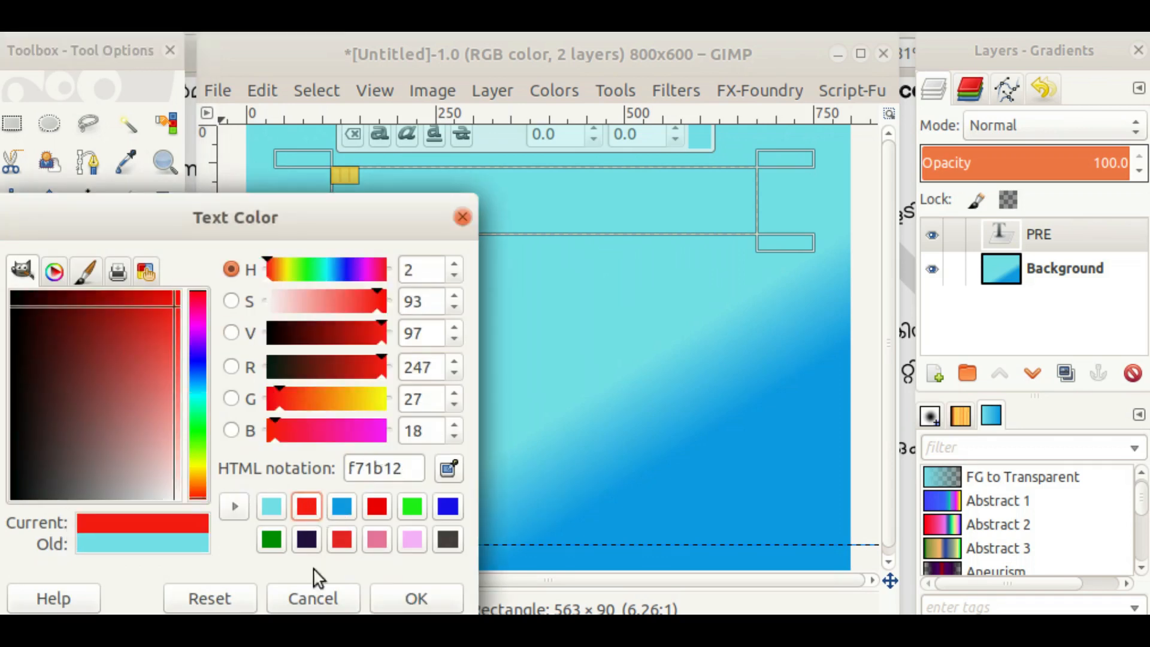
pyautogui.click(416, 598)
# Complete the title text to read "PREVENTION OF COVID-19" and finish editing it
pyautogui.click(393, 182)
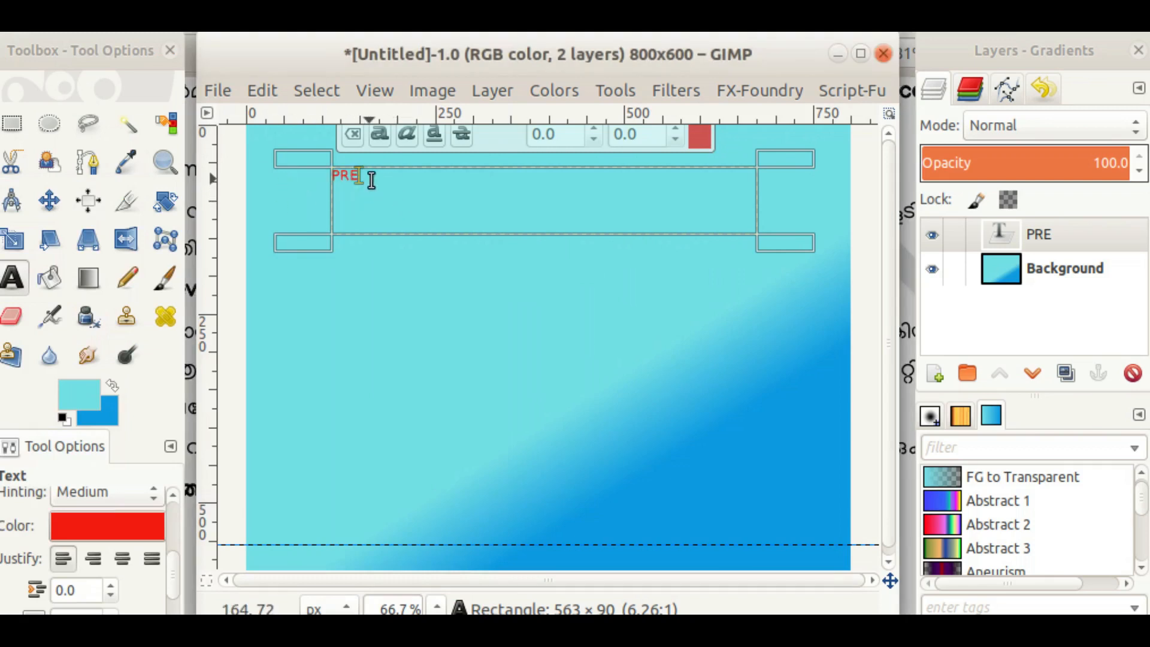
pyautogui.write('VENTION OFCO')
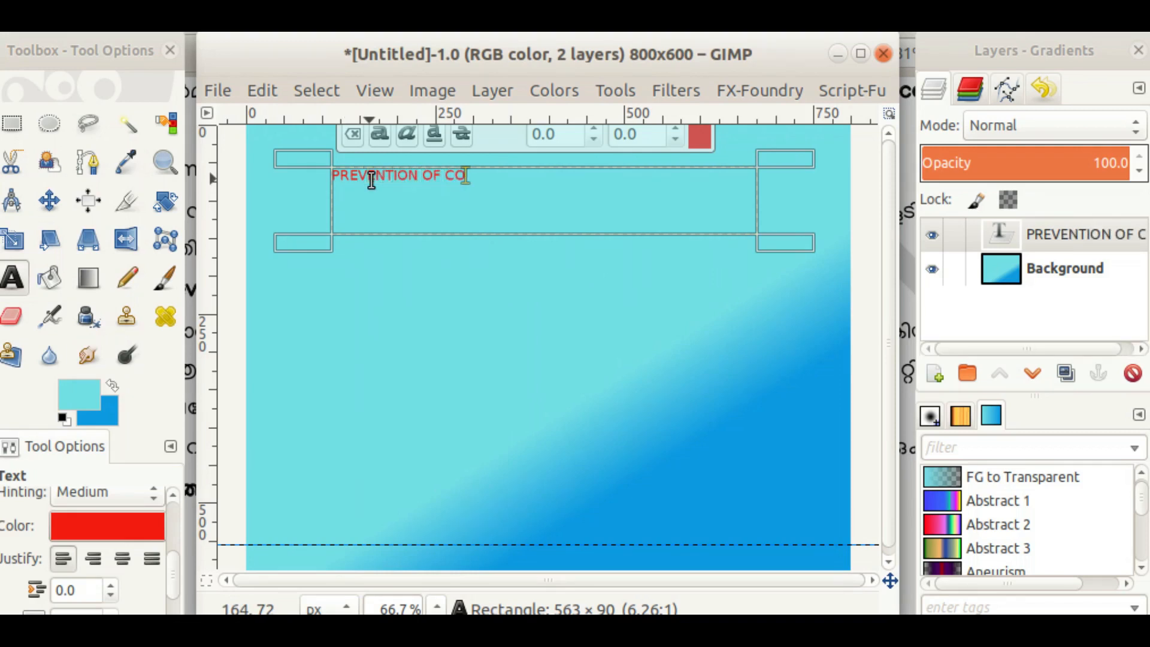
pyautogui.write('VID')
pyautogui.write(' 19')
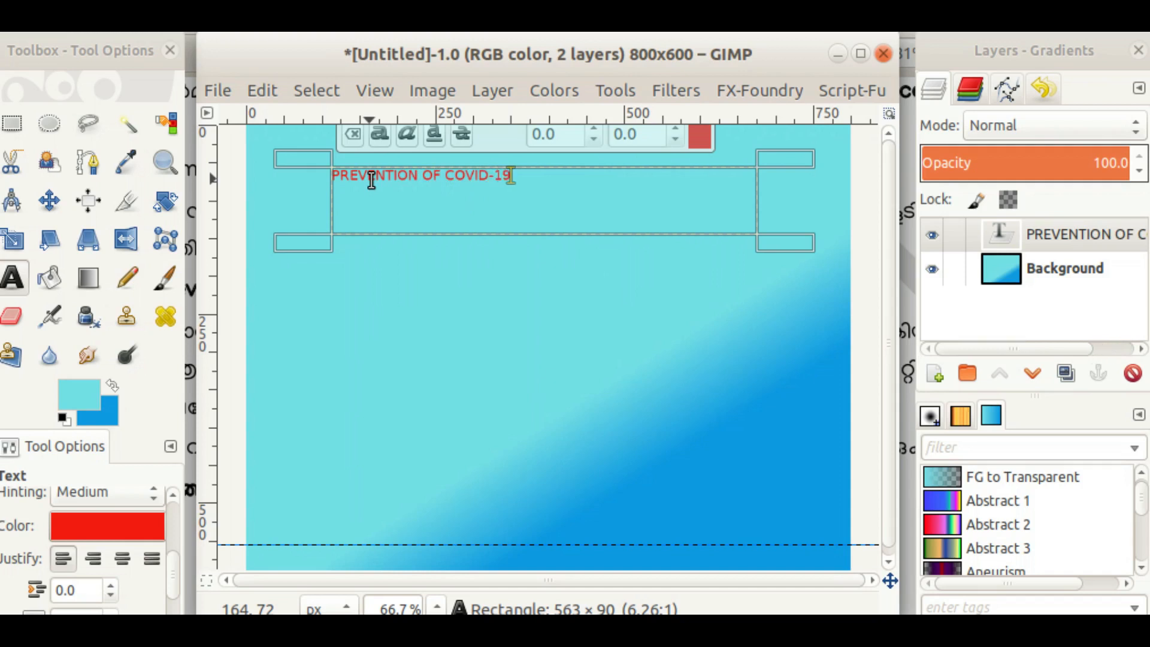
pyautogui.click(419, 268)
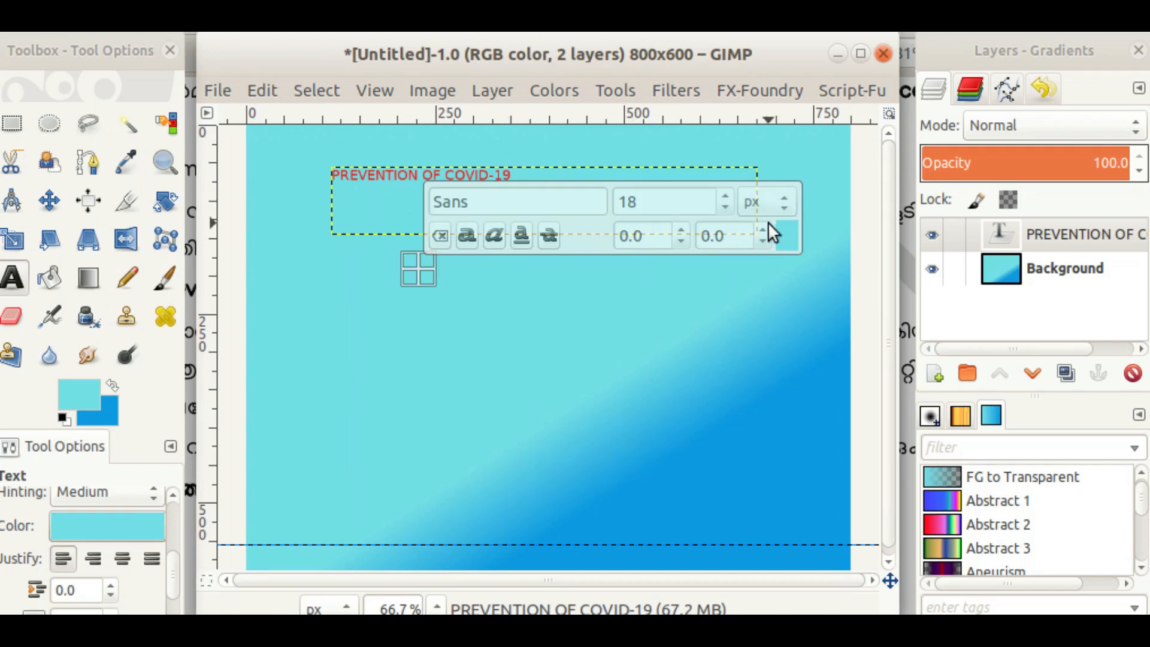
pyautogui.press('Escape')
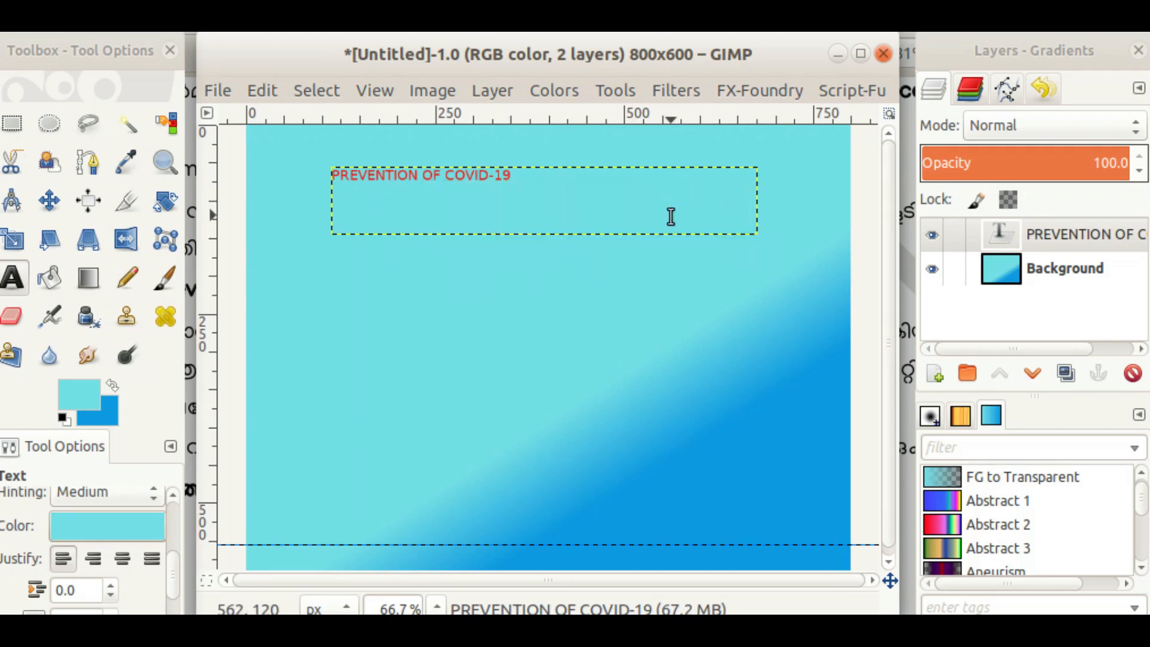
pyautogui.click(13, 239)
pyautogui.click(414, 171)
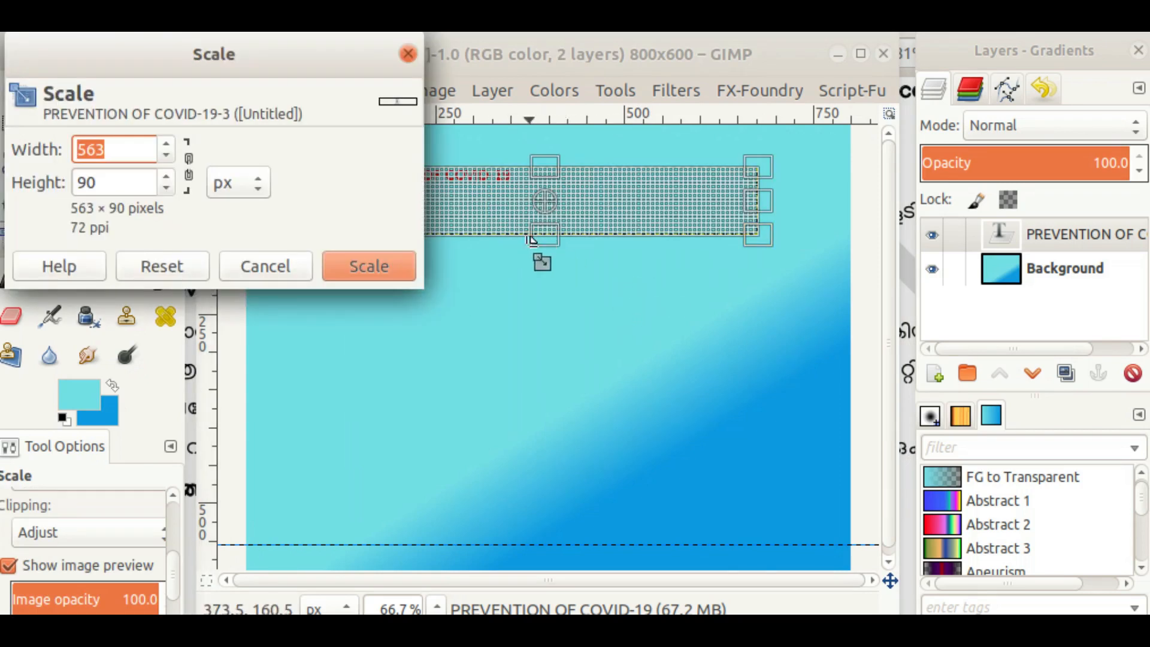
pyautogui.click(264, 266)
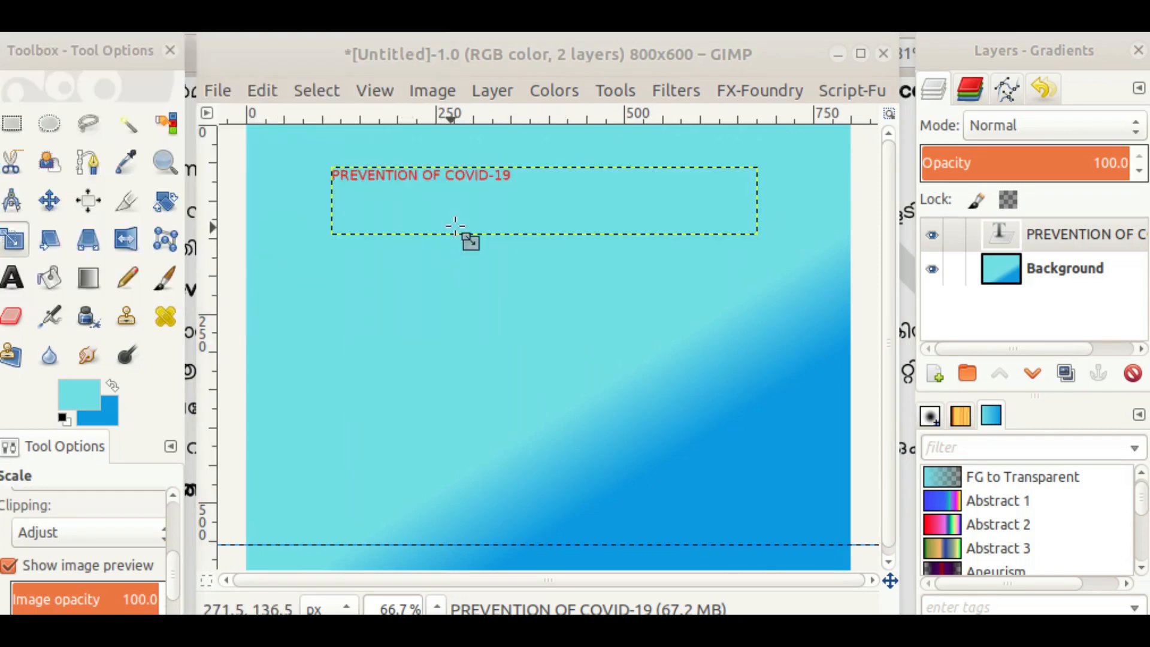
pyautogui.click(466, 188)
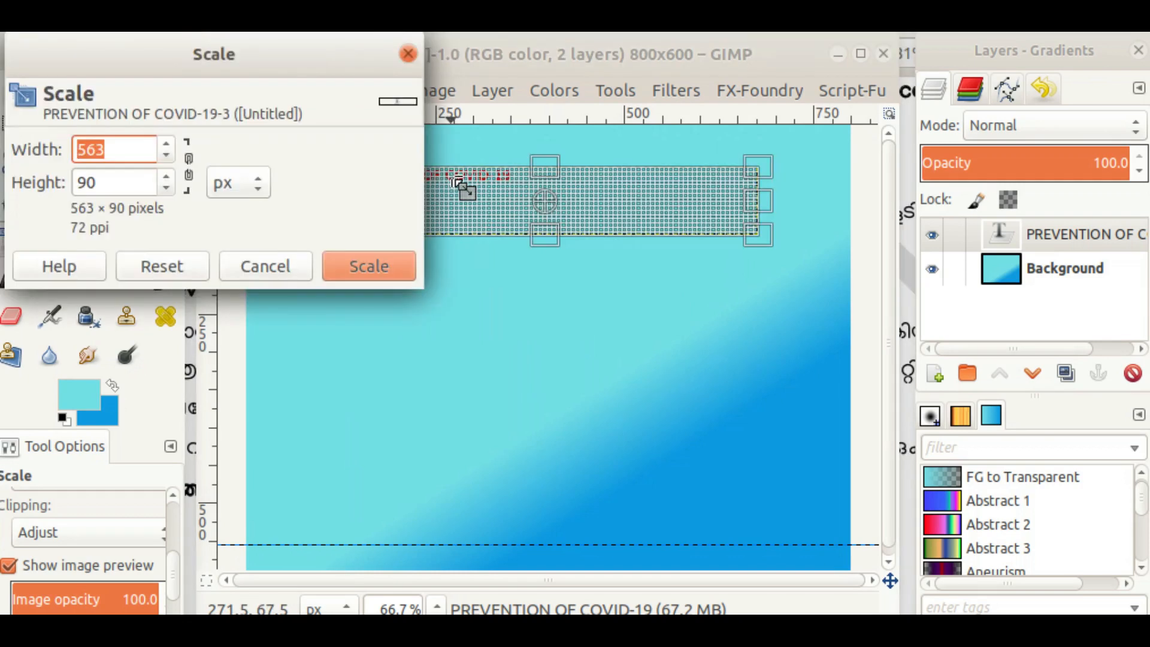
pyautogui.click(405, 50)
pyautogui.click(60, 189)
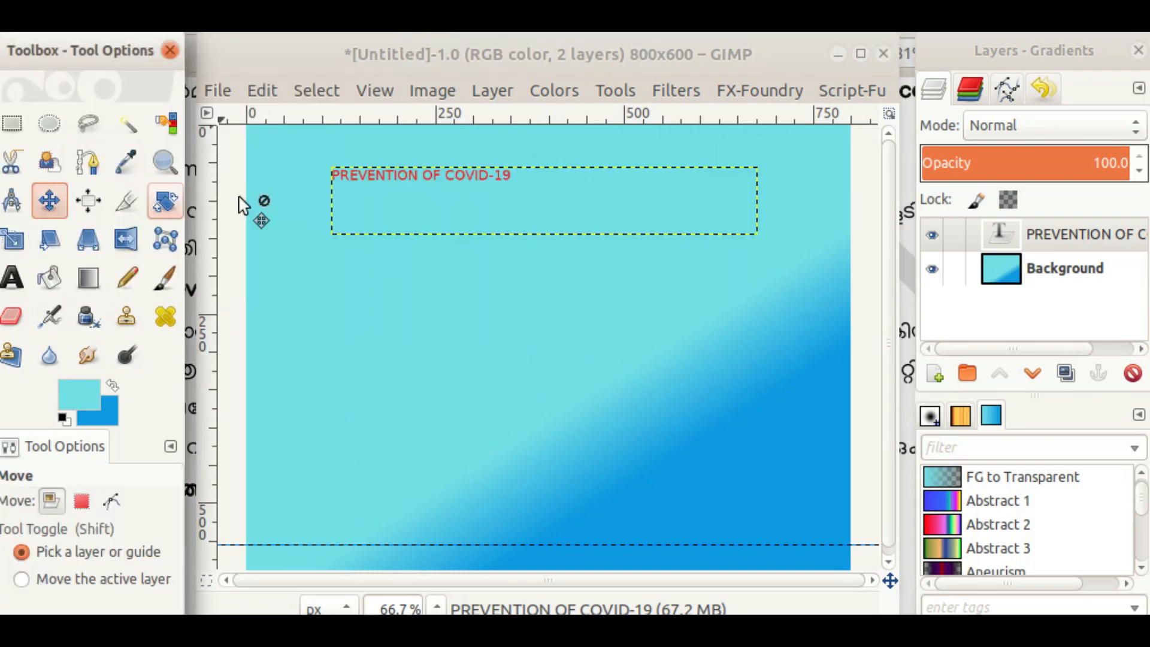
pyautogui.click(506, 187)
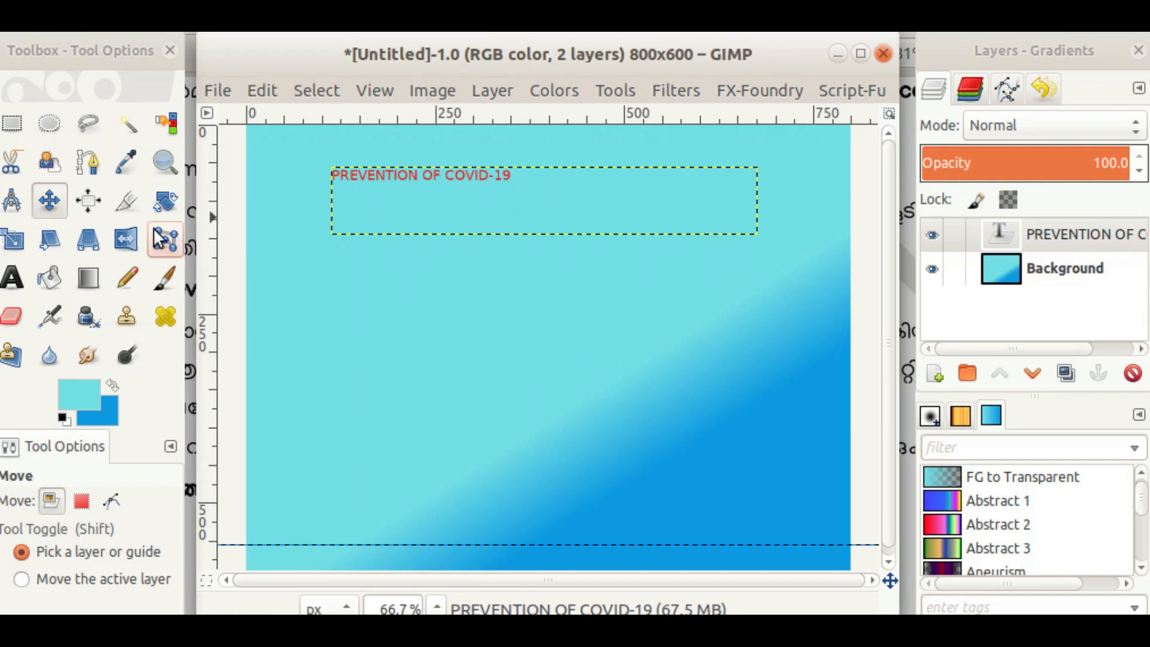
# Set the font size of the whole "PREVENTION OF COVID-19" title to 42 px
pyautogui.click(20, 279)
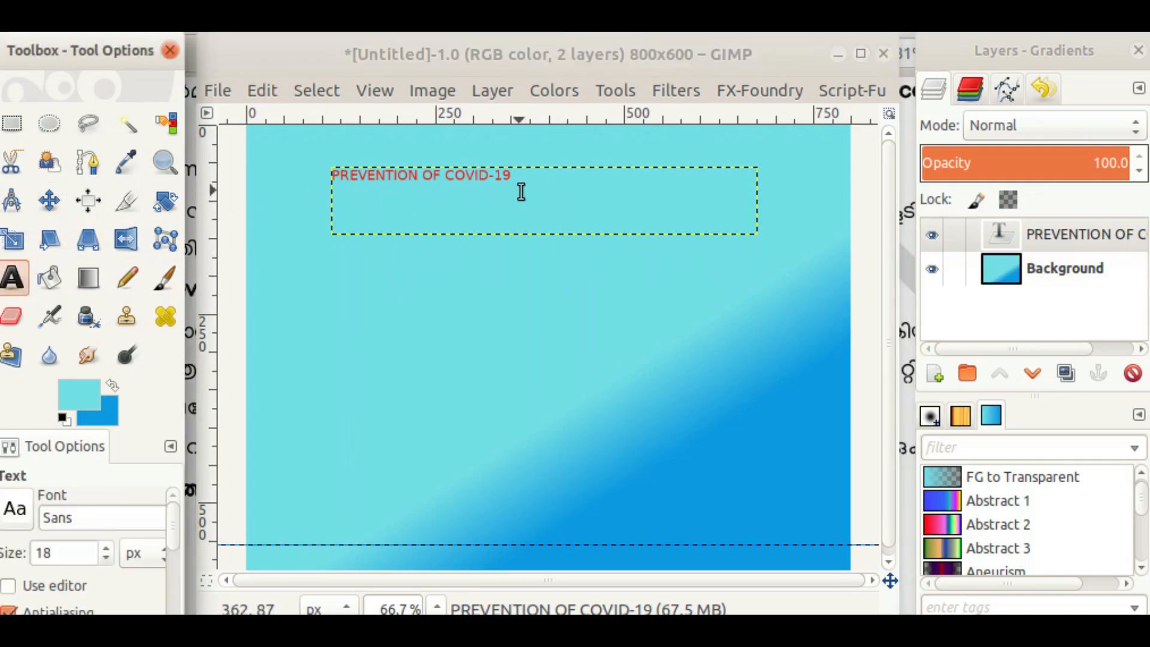
pyautogui.doubleClick(521, 188)
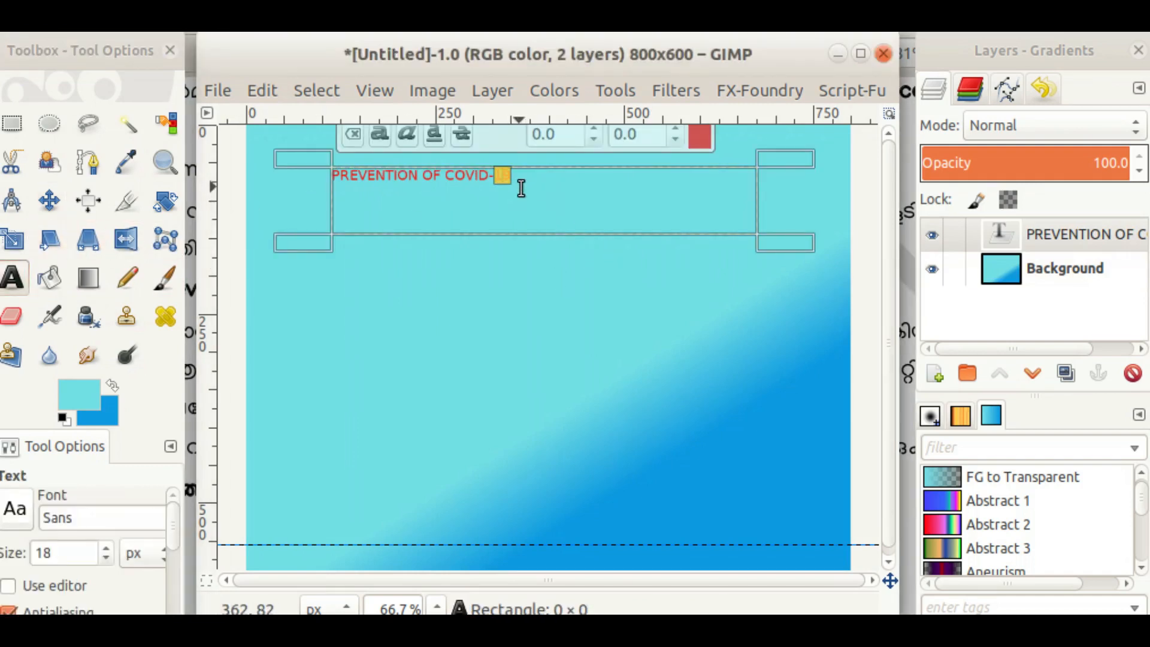
pyautogui.hotkey('ctrl', 'a')
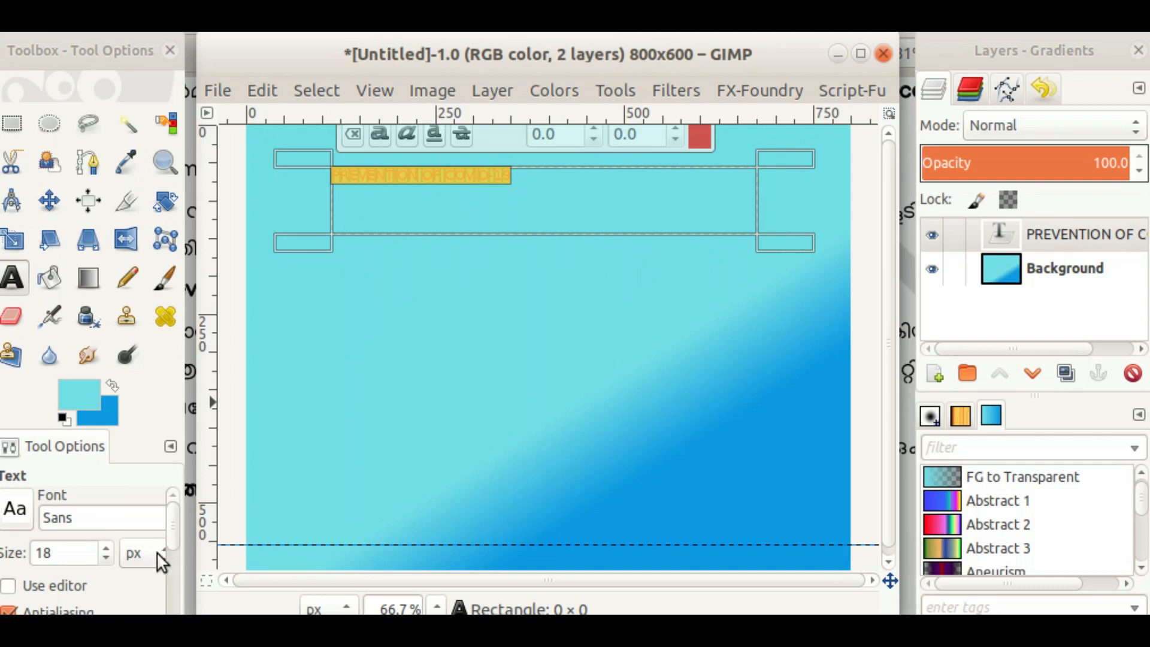
pyautogui.click(105, 545)
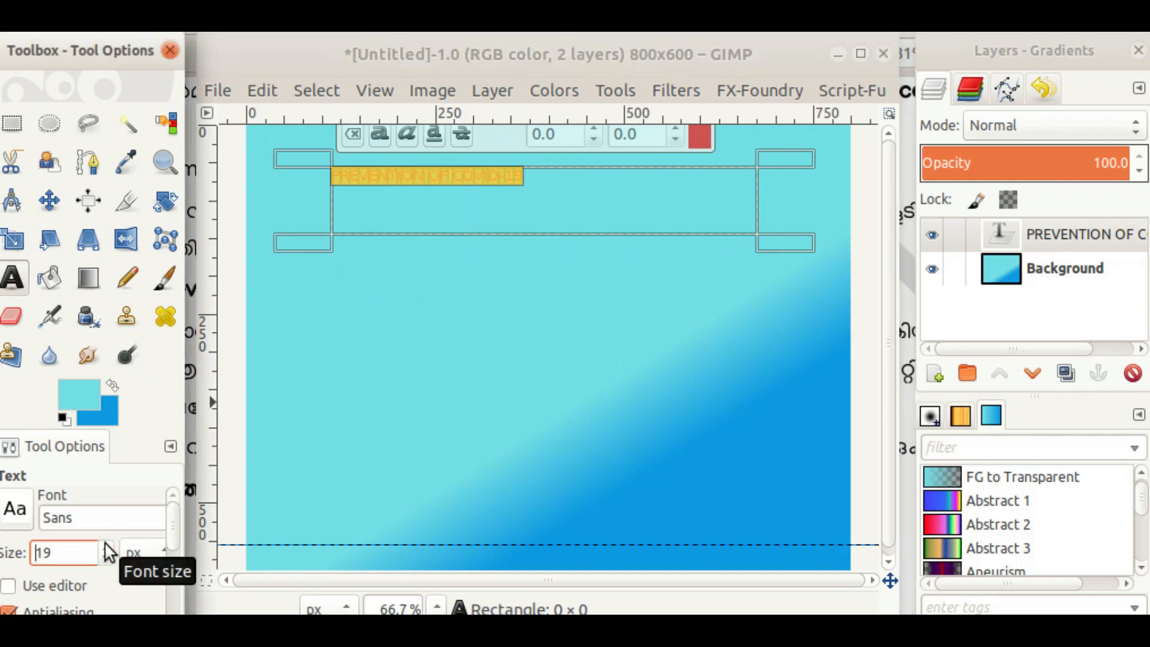
pyautogui.click(105, 546)
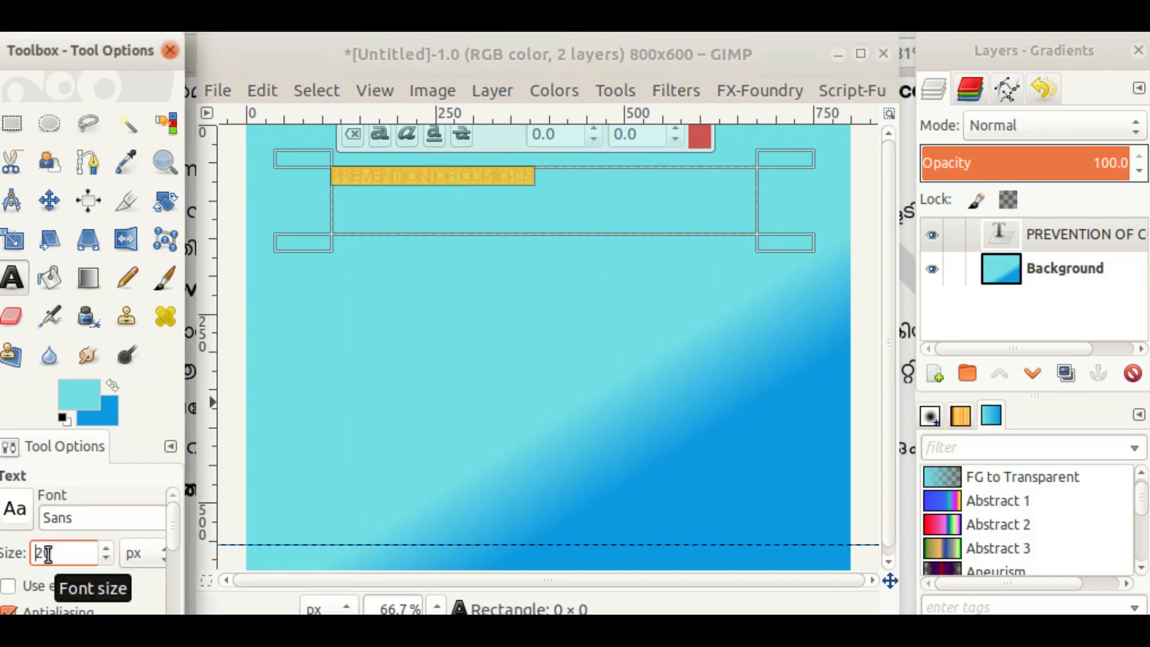
pyautogui.click(107, 547)
pyautogui.click(107, 547)
pyautogui.click(105, 548)
pyautogui.click(105, 547)
pyautogui.click(106, 548)
pyautogui.click(105, 547)
pyautogui.click(105, 548)
pyautogui.click(106, 548)
pyautogui.click(106, 548)
pyautogui.click(105, 548)
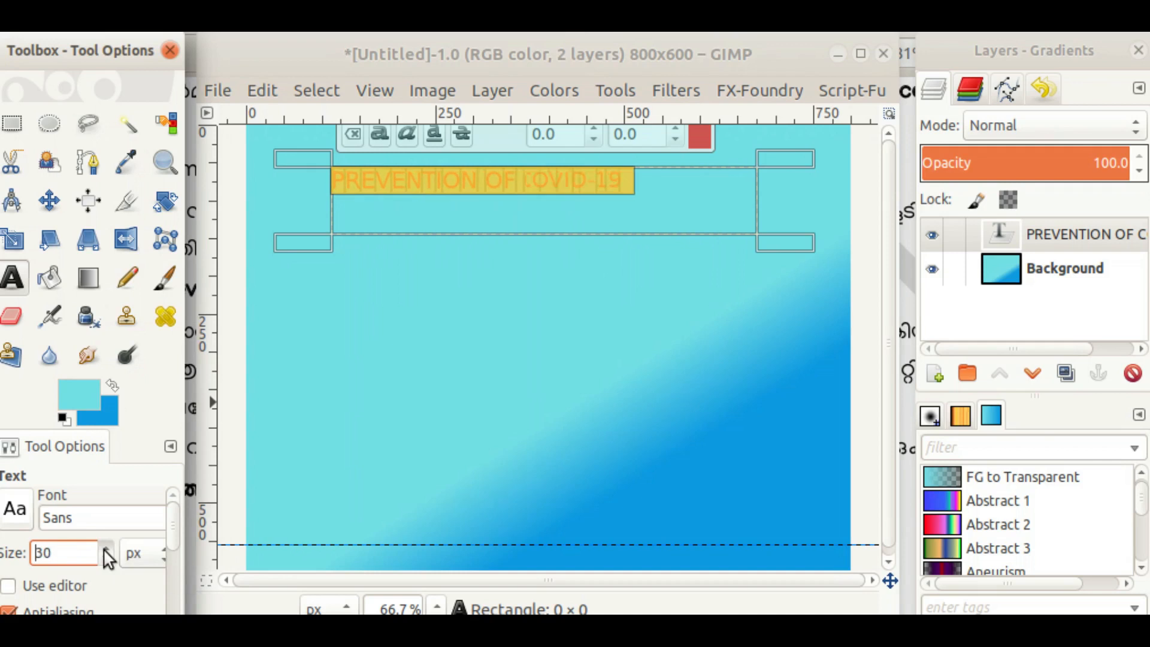
pyautogui.click(106, 548)
pyautogui.click(105, 548)
pyautogui.click(106, 548)
pyautogui.click(105, 547)
pyautogui.click(105, 547)
pyautogui.click(105, 547)
pyautogui.click(105, 548)
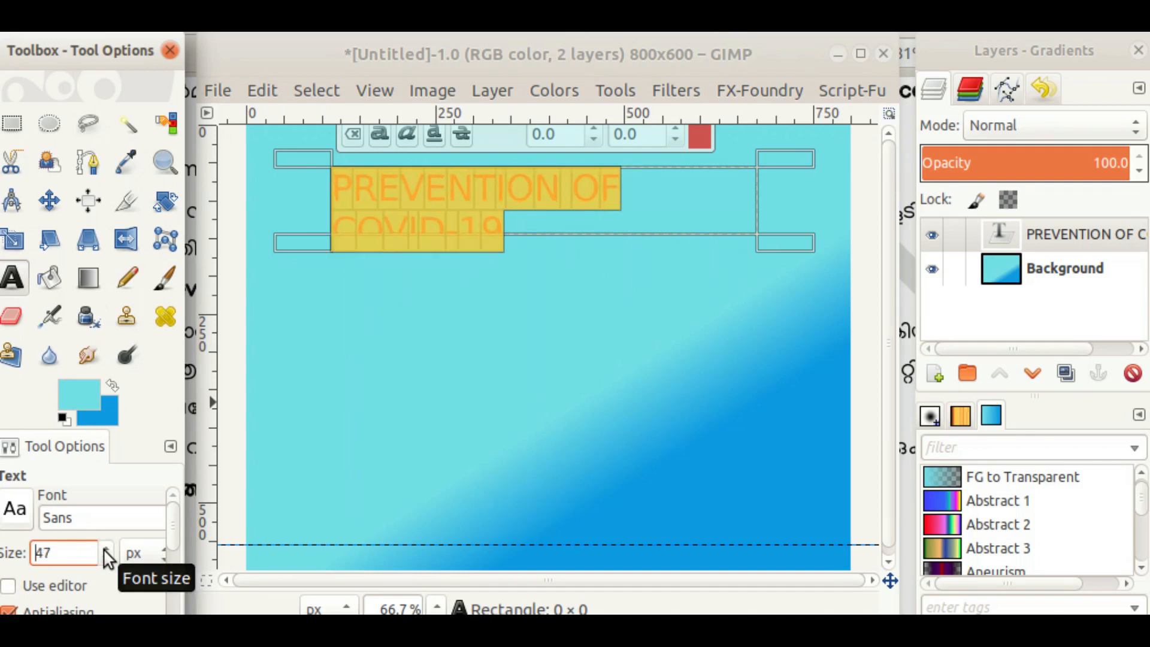
pyautogui.click(106, 560)
pyautogui.click(106, 560)
pyautogui.click(106, 560)
pyautogui.click(106, 559)
pyautogui.click(106, 559)
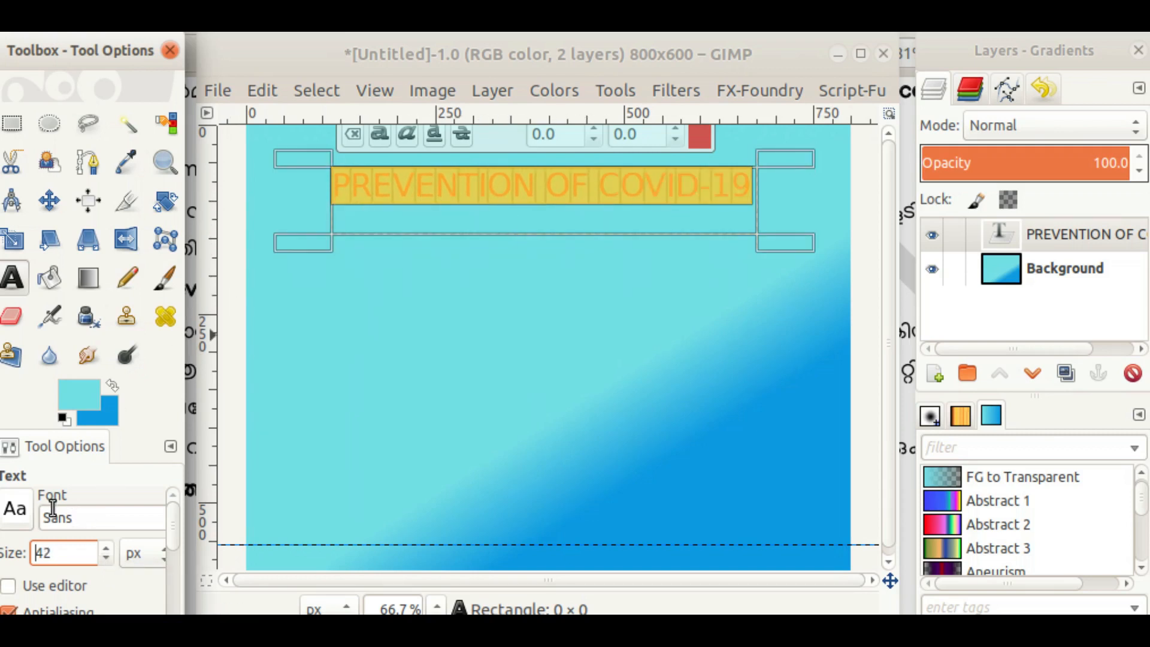
pyautogui.moveTo(175, 524)
pyautogui.mouseDown()
pyautogui.moveTo(180, 598)
pyautogui.moveTo(187, 520)
pyautogui.mouseUp()
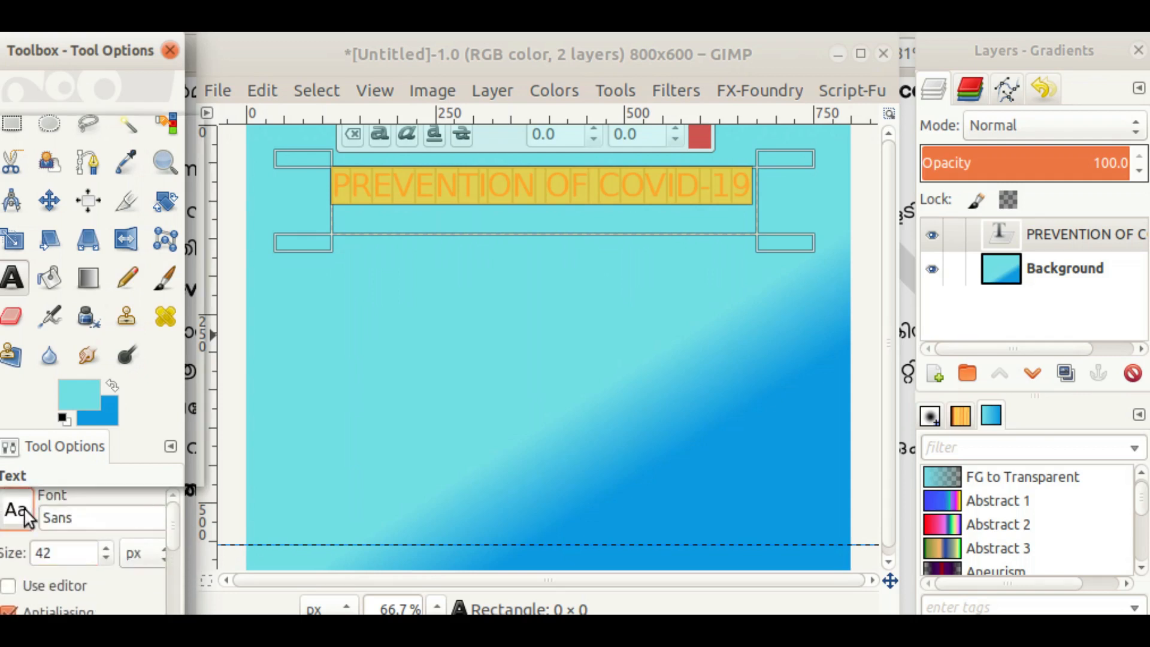
# Change the "PREVENTION OF COVID-19" title's font to Sans Bold and set its size to 38 px
pyautogui.click(24, 508)
pyautogui.click(72, 163)
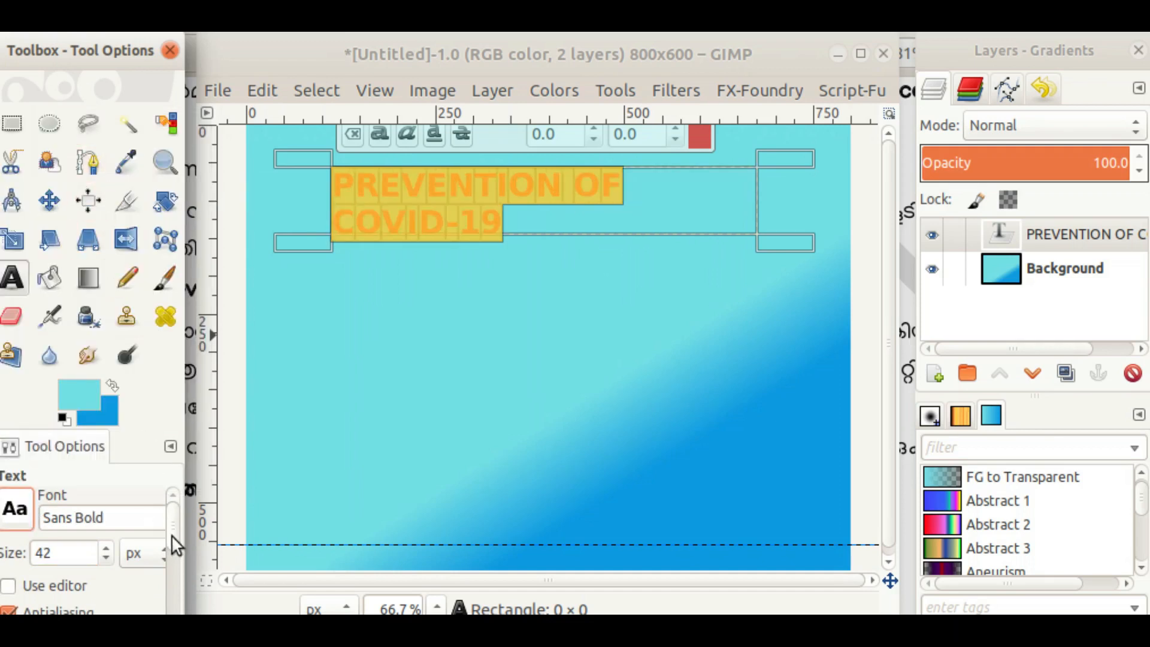
pyautogui.click(106, 557)
pyautogui.click(105, 557)
pyautogui.click(105, 557)
pyautogui.click(105, 557)
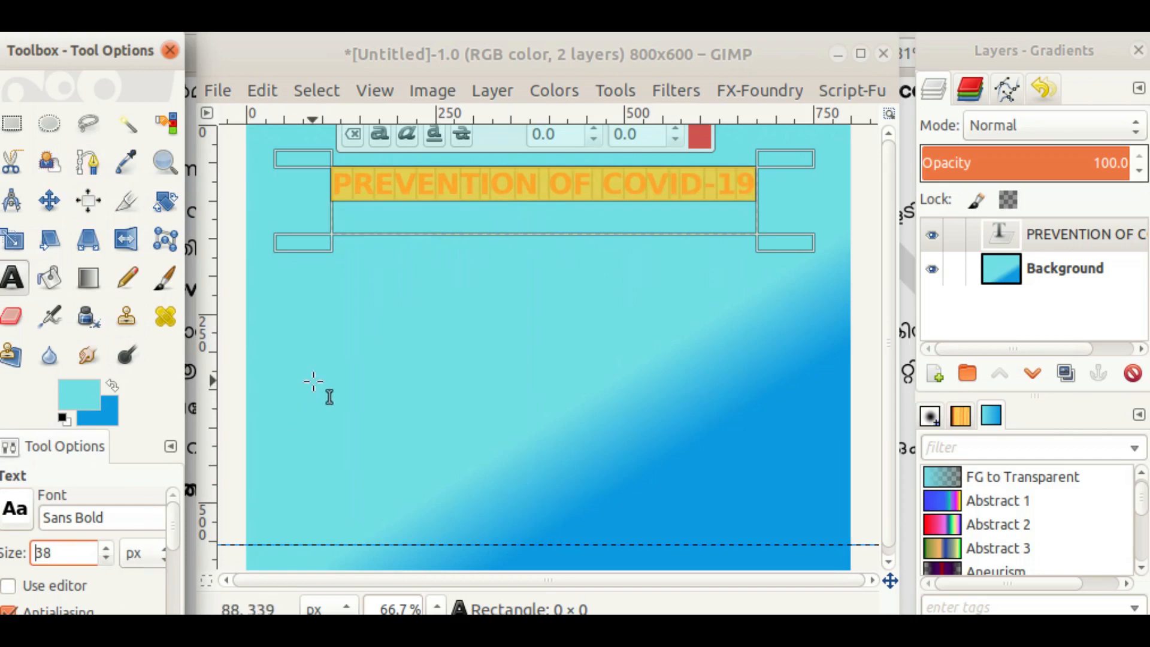
pyautogui.click(473, 217)
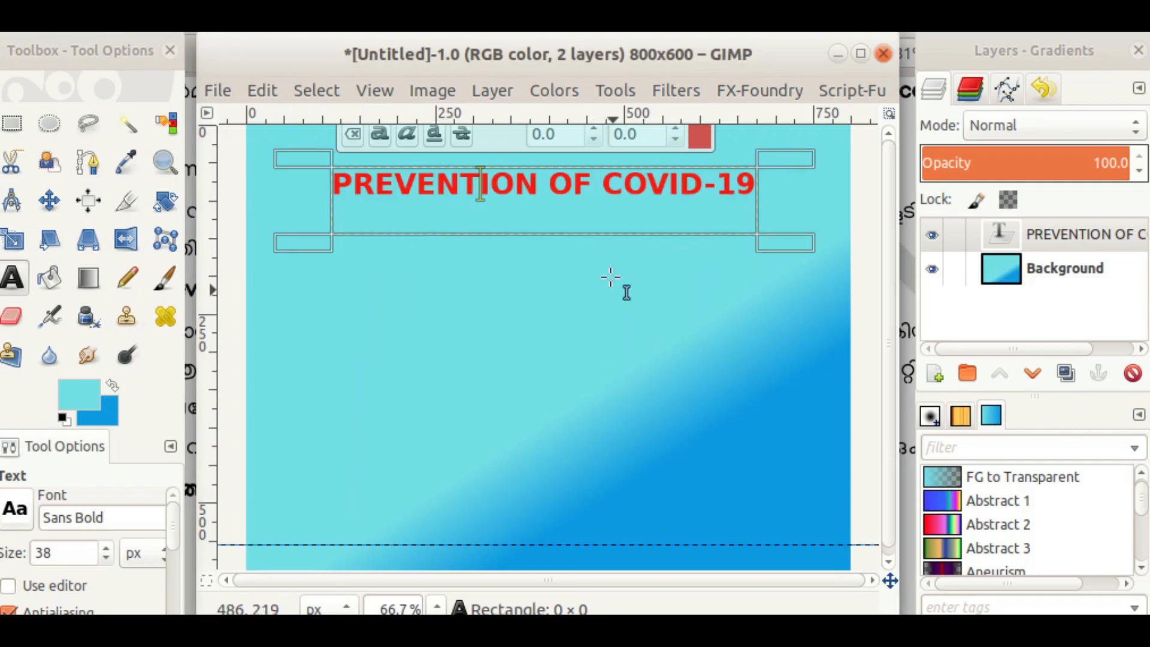
# Move the "PREVENTION OF COVID-19" title slightly upward, closer to the canvas's upper edge
pyautogui.click(49, 200)
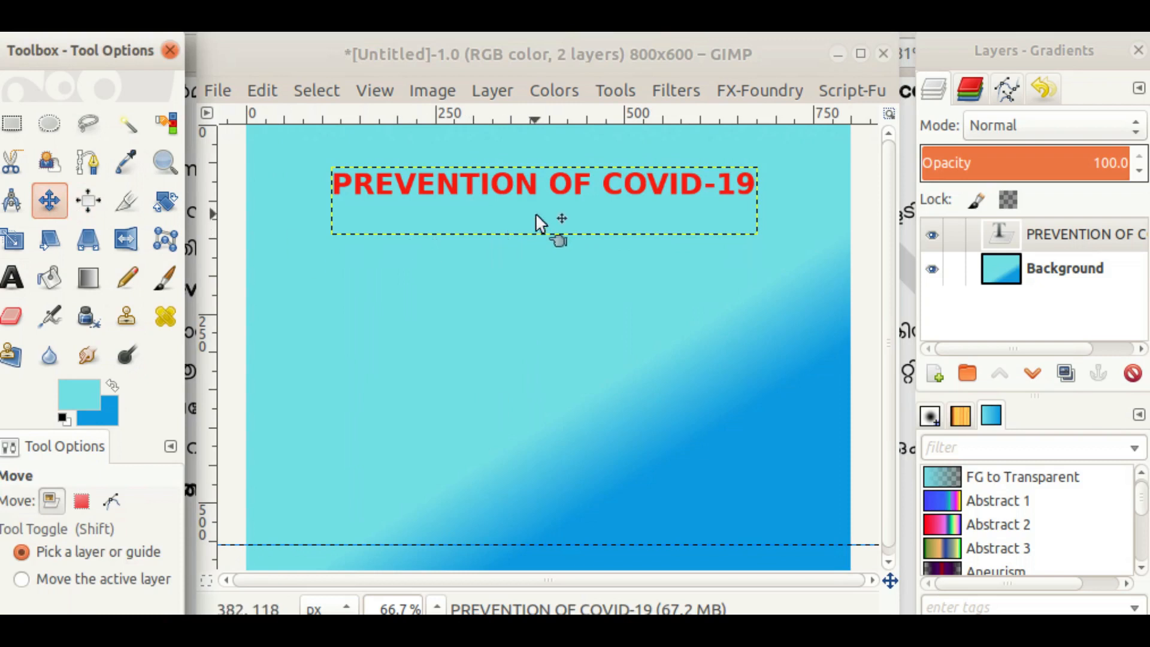
pyautogui.click(534, 191)
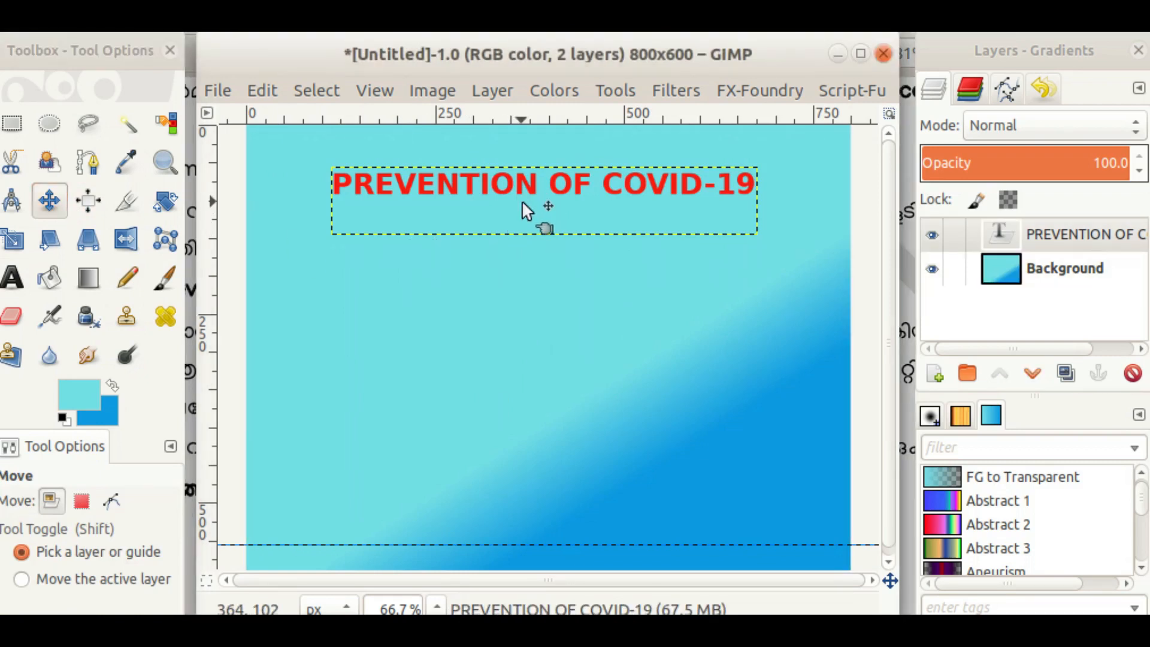
pyautogui.moveTo(510, 186)
pyautogui.mouseDown()
pyautogui.moveTo(494, 254)
pyautogui.moveTo(523, 358)
pyautogui.moveTo(593, 244)
pyautogui.moveTo(520, 195)
pyautogui.moveTo(508, 171)
pyautogui.mouseUp()
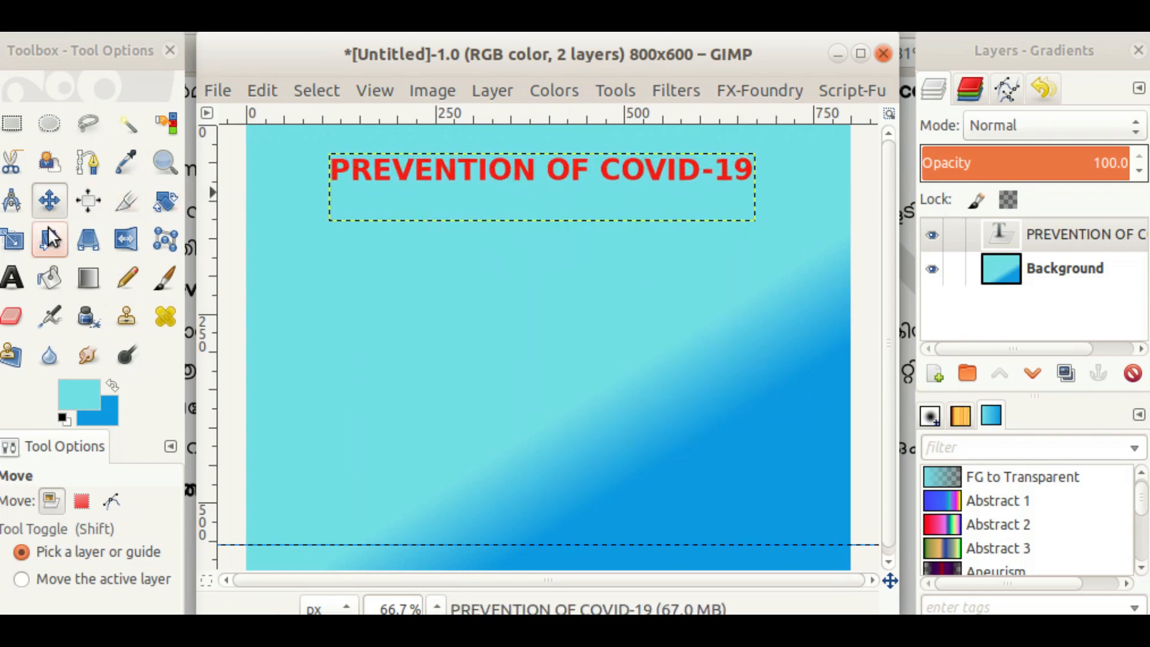
# Scale the title layer's height down to 54 px, keeping the width at 563 px
pyautogui.click(12, 239)
pyautogui.click(588, 170)
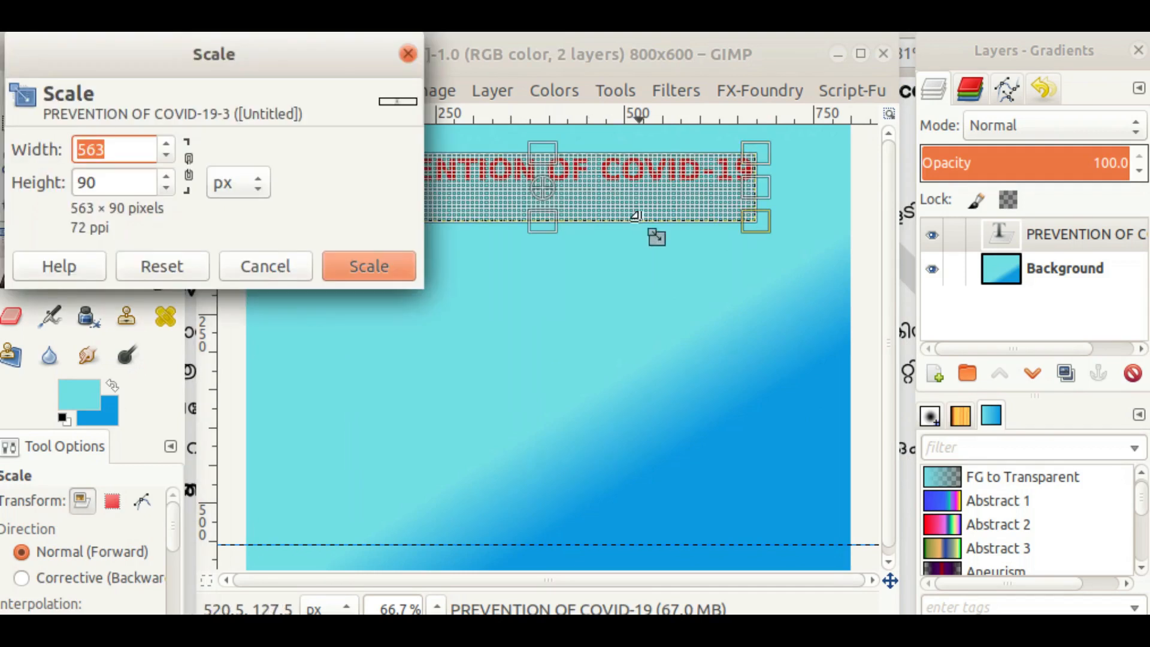
pyautogui.moveTo(551, 217); pyautogui.dragTo(560, 190)
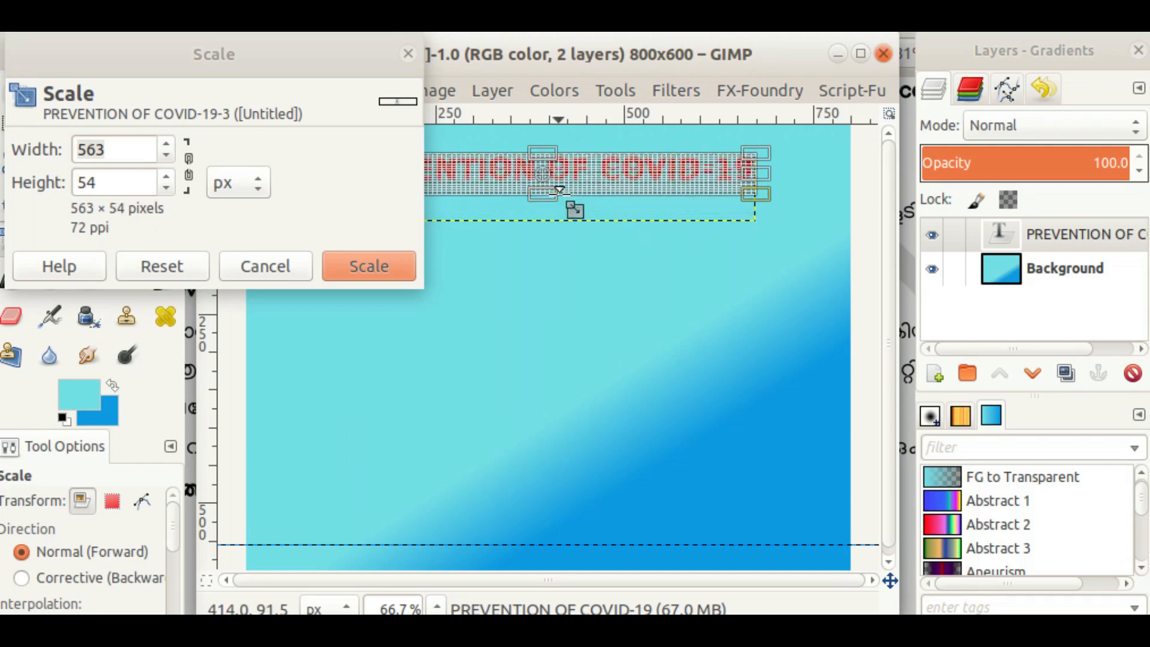
pyautogui.click(370, 258)
# Scale the title layer to 563 × 102 px so the lettering is taller
pyautogui.click(506, 170)
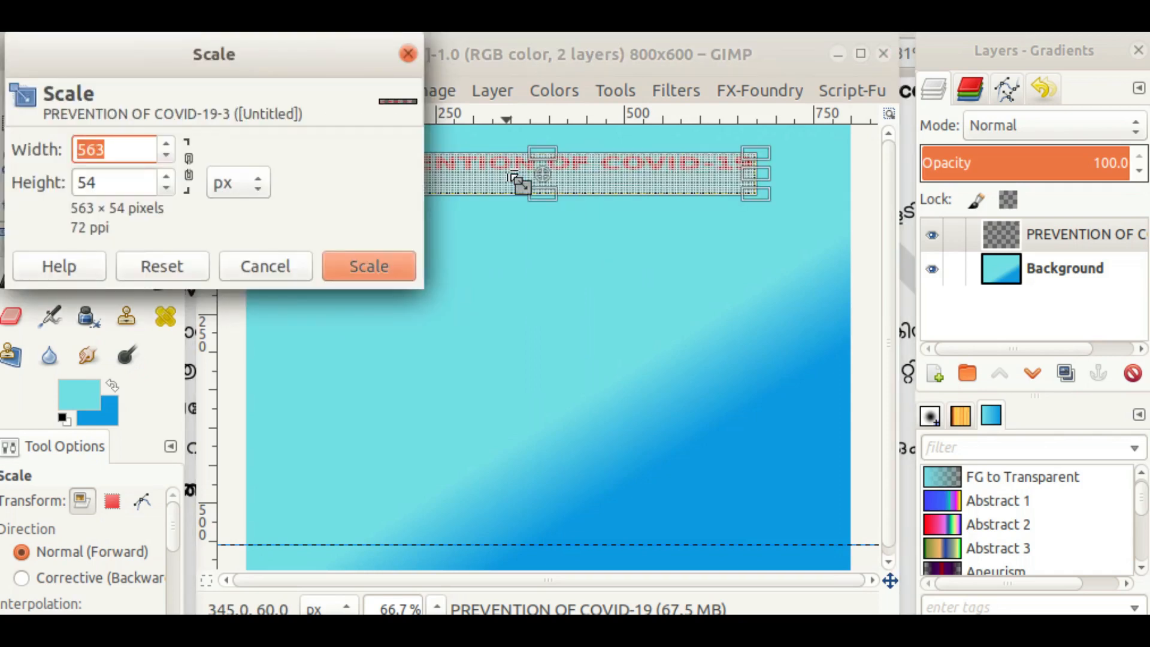
pyautogui.moveTo(543, 195); pyautogui.dragTo(541, 231)
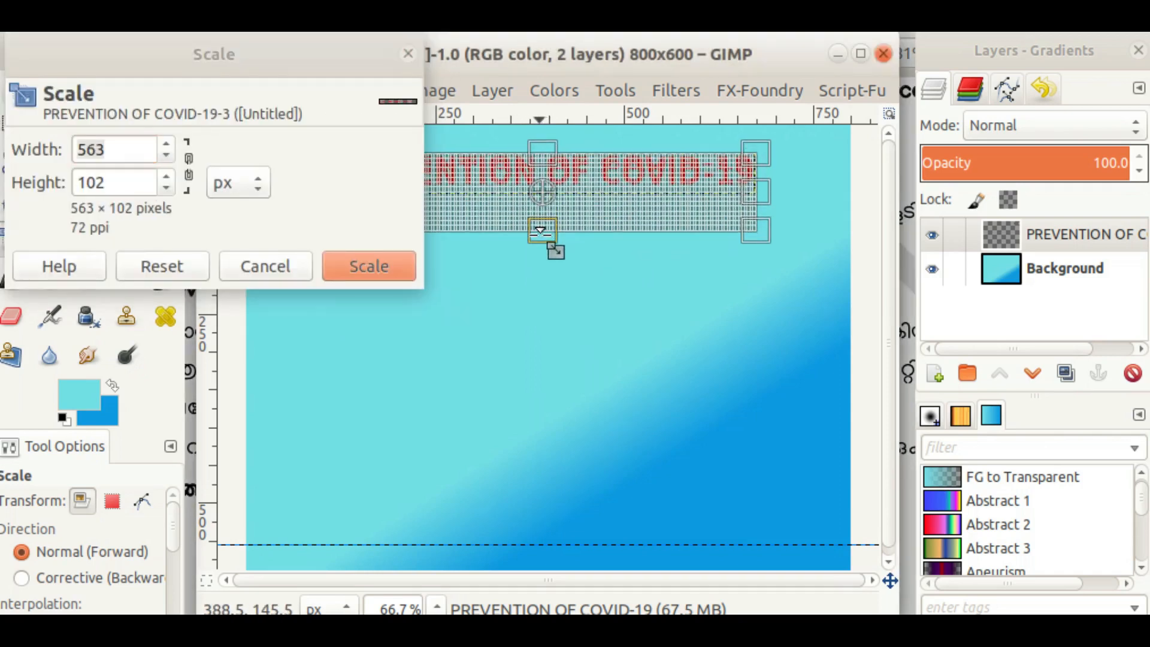
pyautogui.click(385, 263)
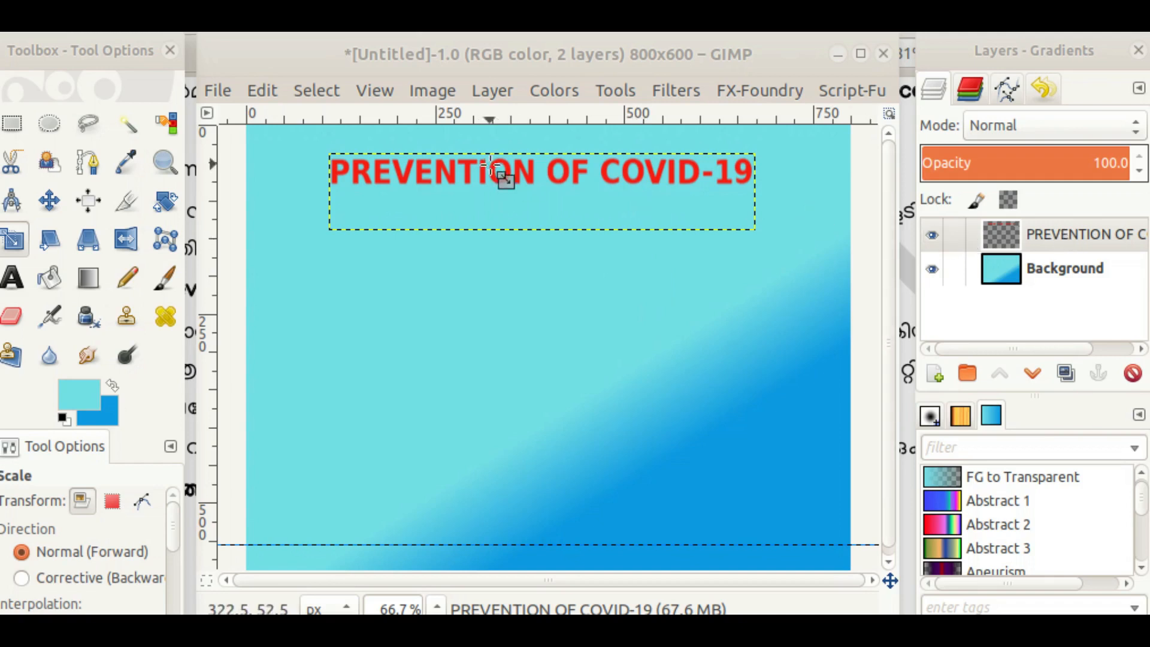
# Try moving the Background layer down and to the left with the Move tool, and undo the move
pyautogui.click(1035, 234)
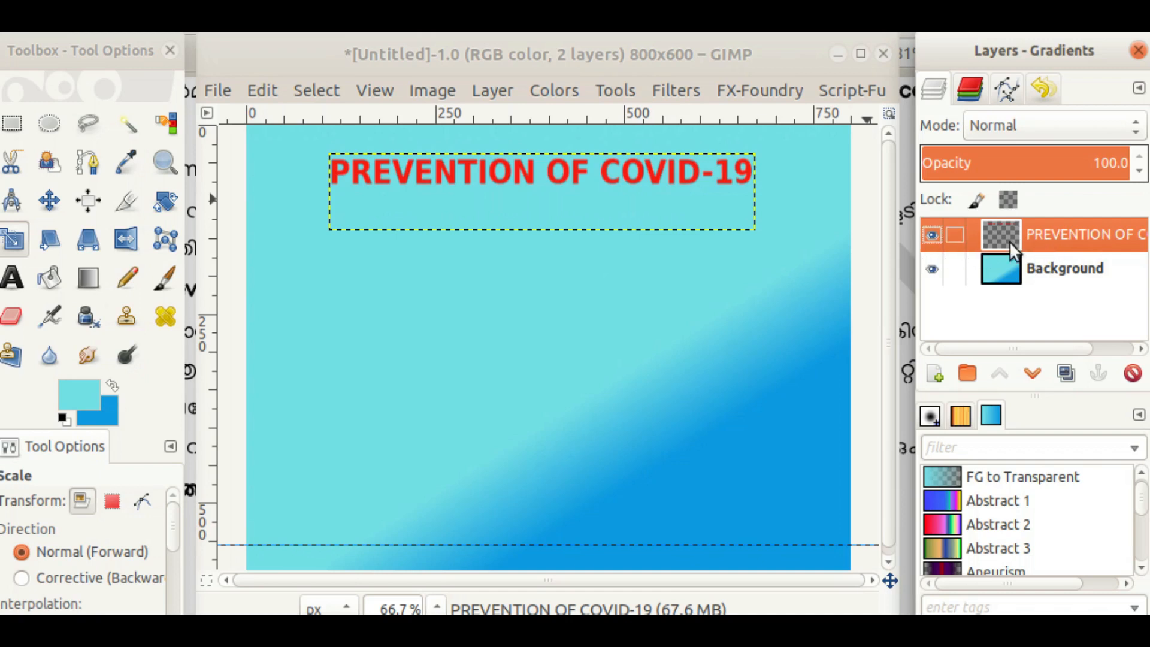
pyautogui.click(1027, 260)
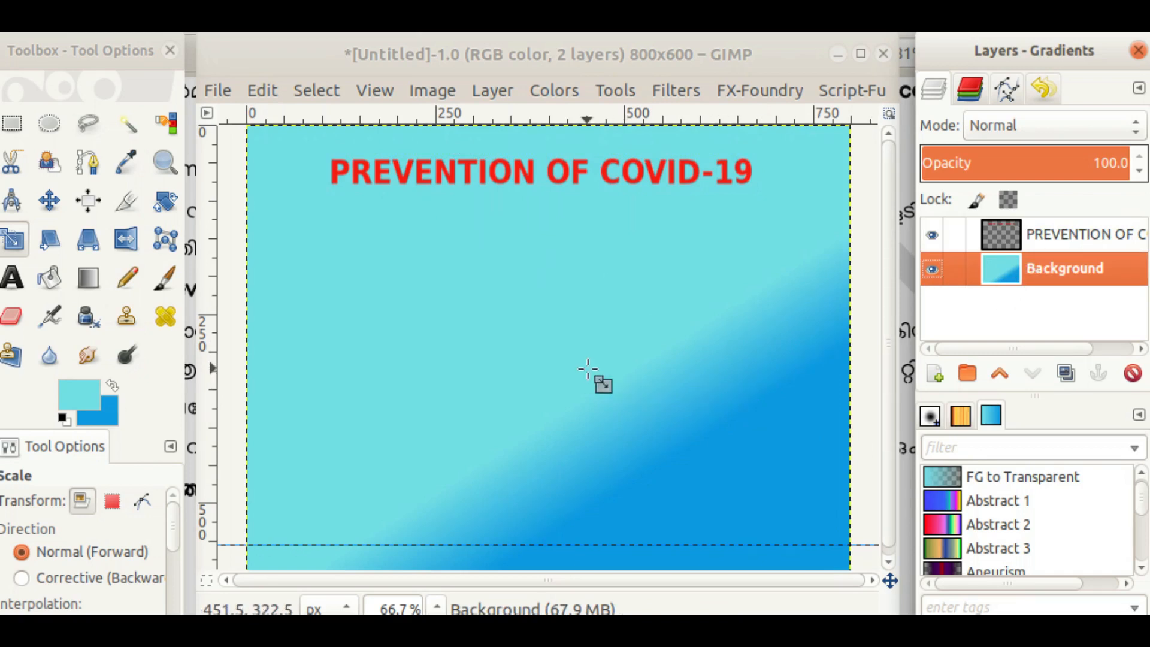
pyautogui.click(49, 200)
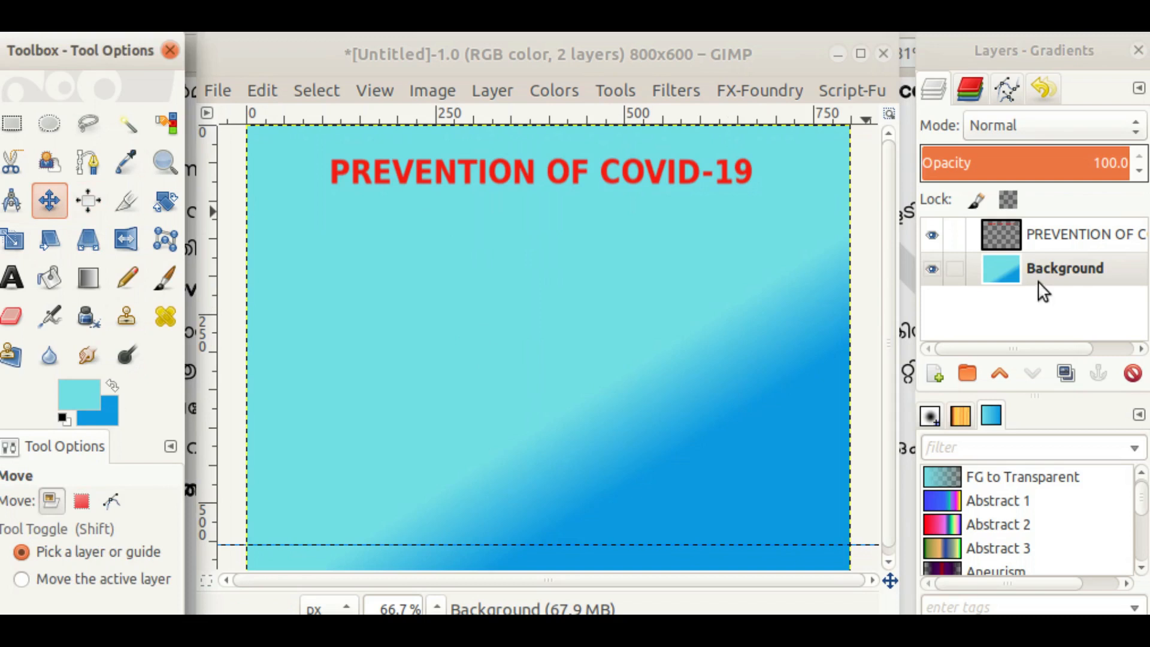
pyautogui.moveTo(631, 387); pyautogui.dragTo(545, 440)
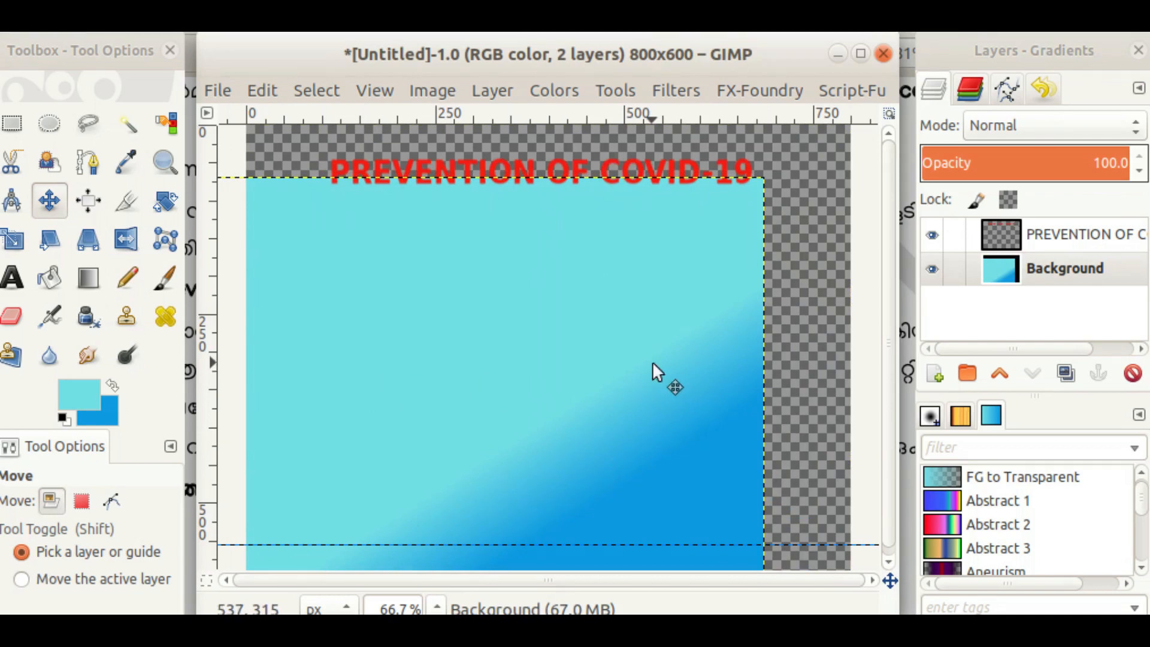
pyautogui.hotkey('ctrl', 'z')
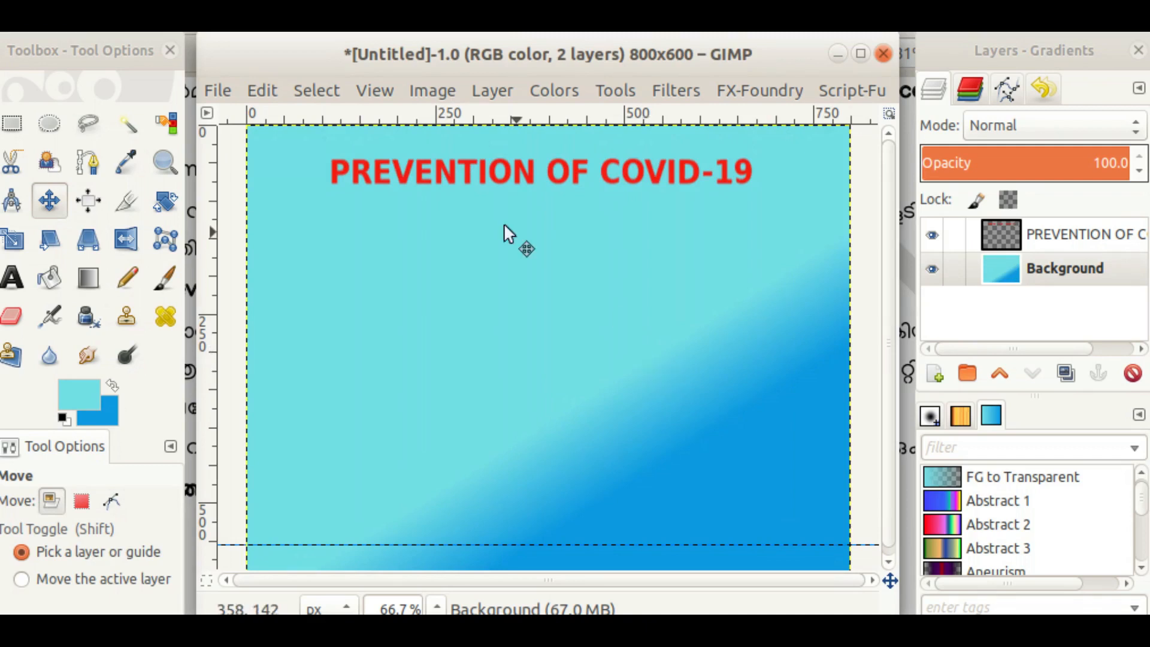
pyautogui.click(262, 90)
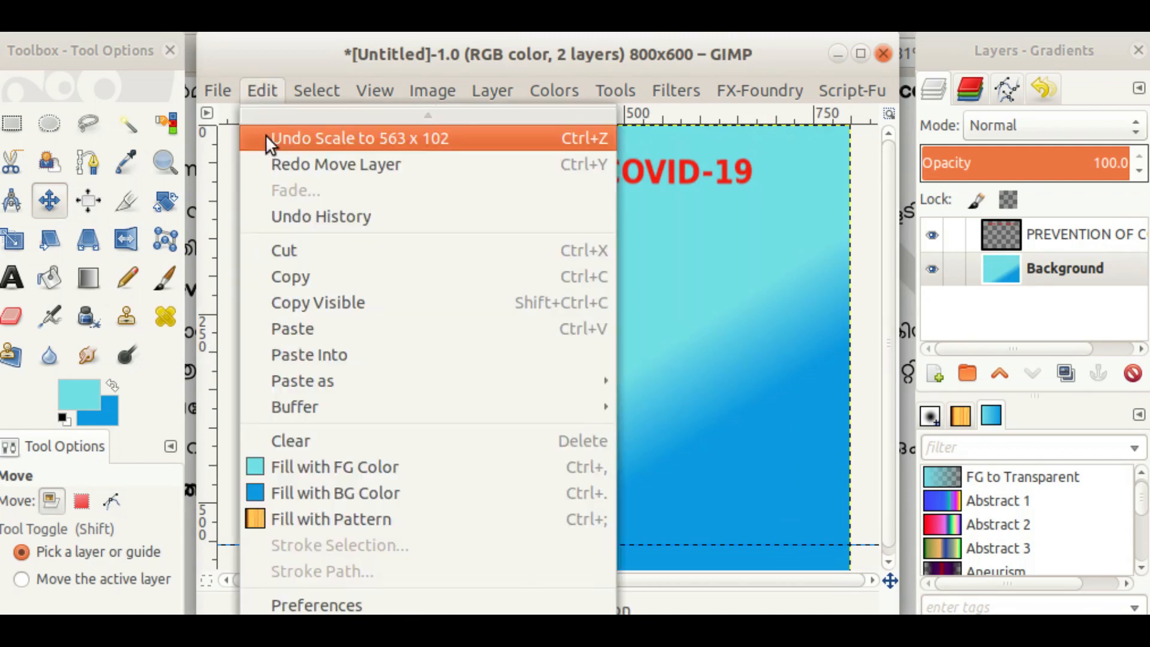
pyautogui.click(835, 281)
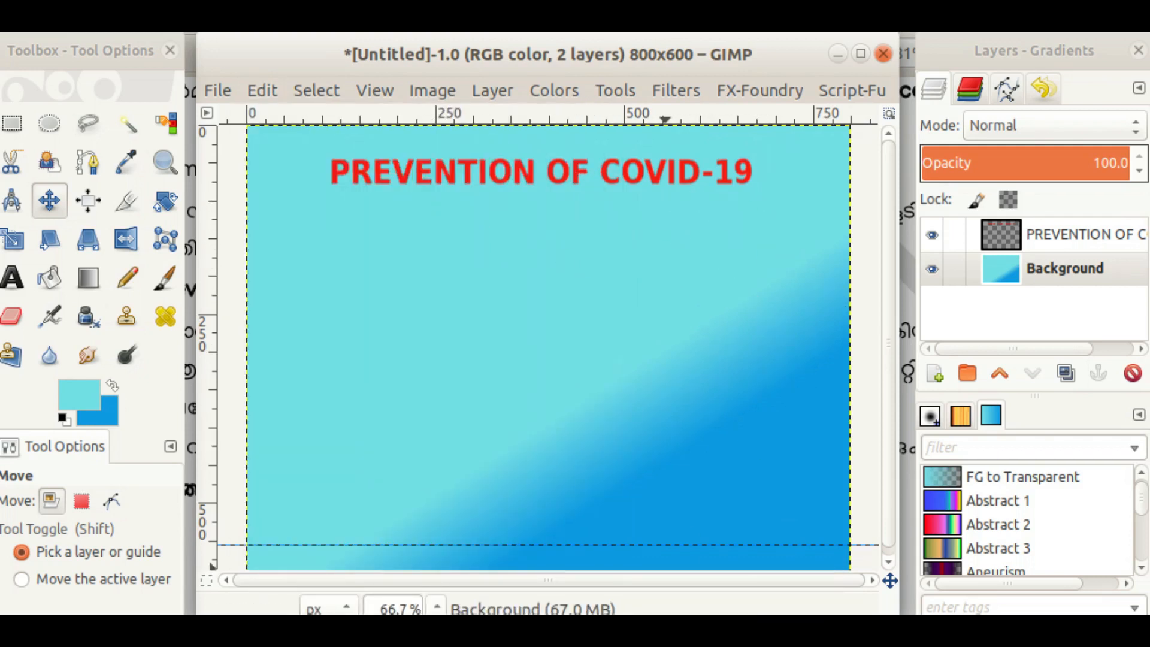
# Switch to Assignment-M4-Mal.pdf and examine the picture requirements and the sample pictures on page 3
pyautogui.hotkey('alt', 'Tab')
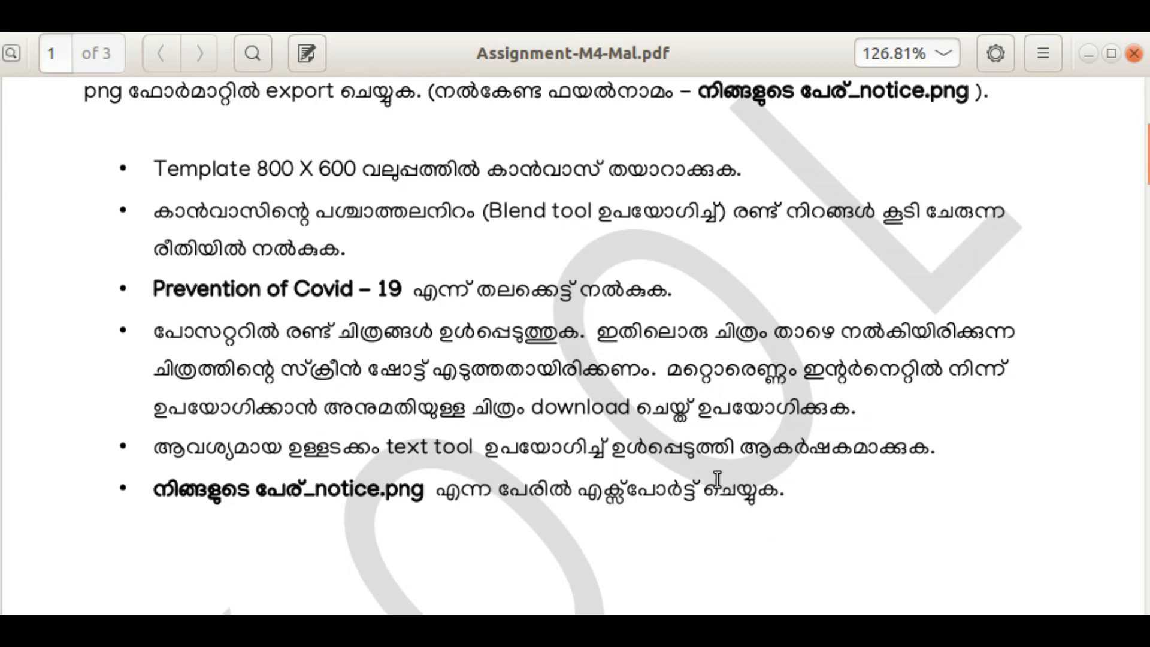
pyautogui.scroll(-10, 762, 463)
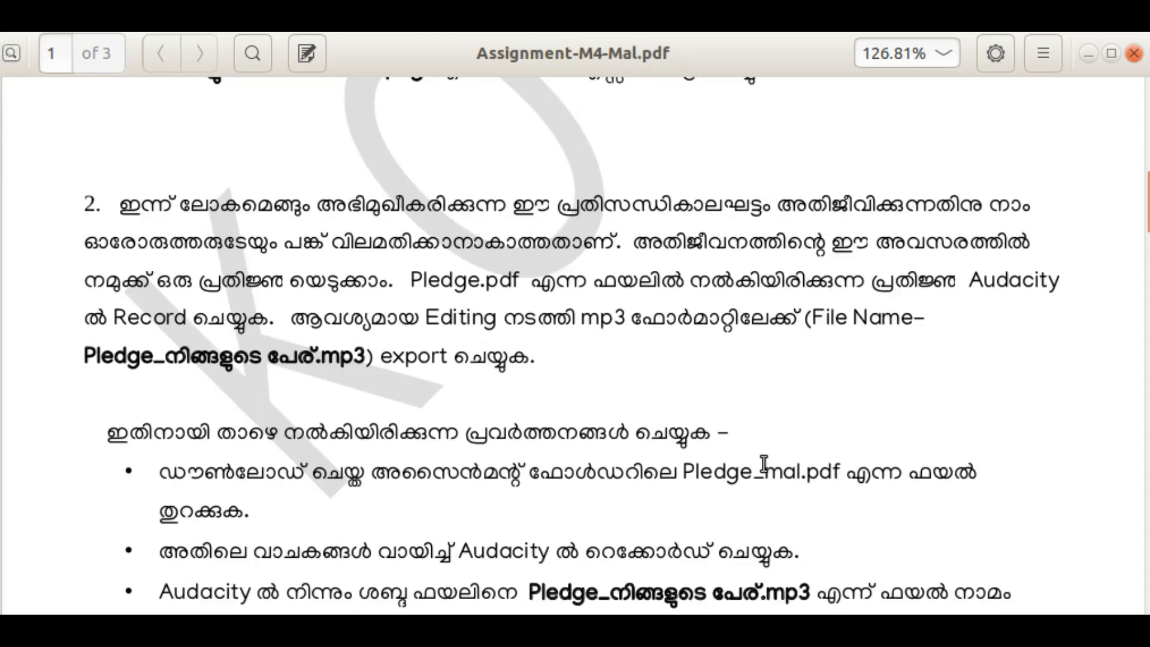
pyautogui.scroll(-15, 763, 464)
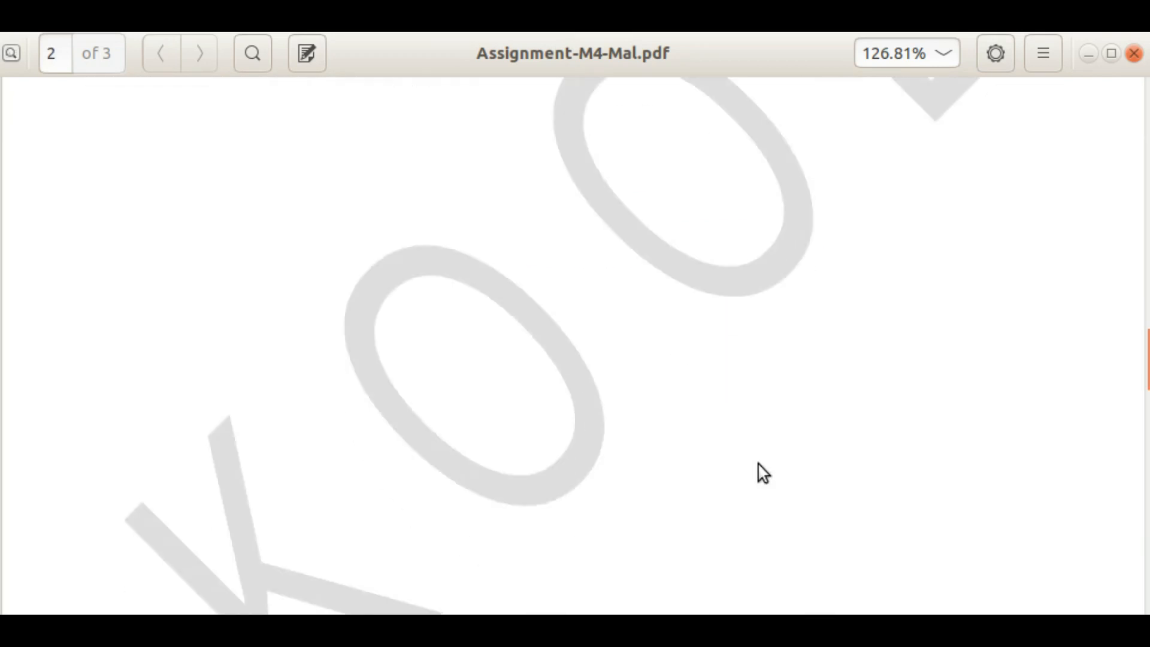
pyautogui.scroll(-15, 762, 471)
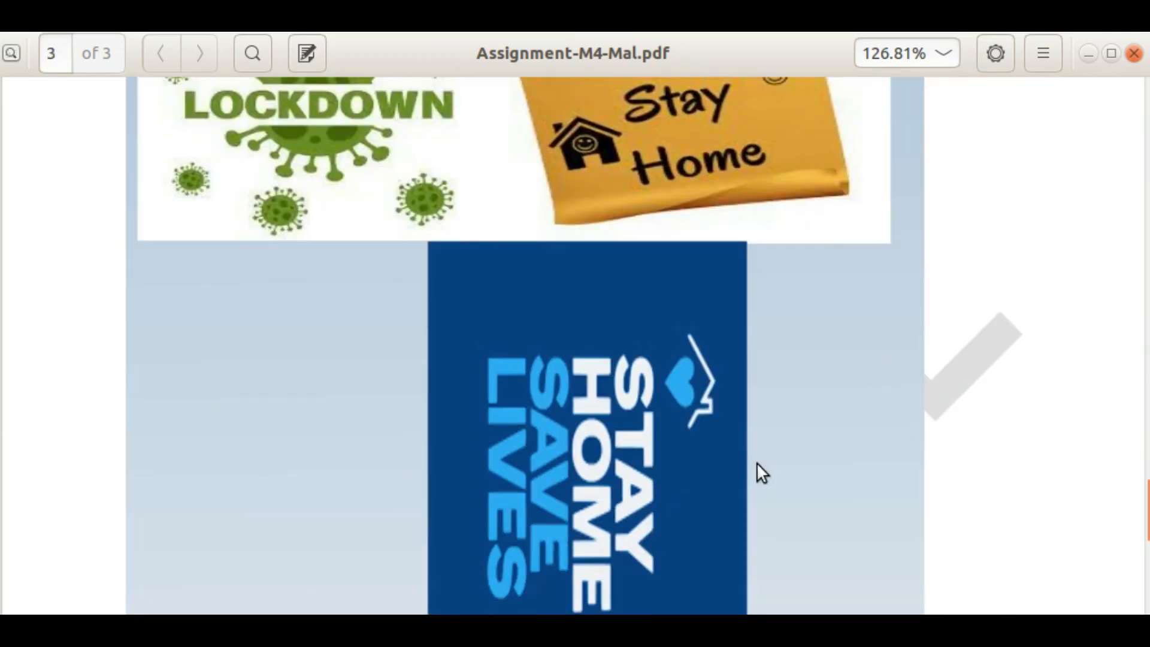
pyautogui.scroll(10, 756, 463)
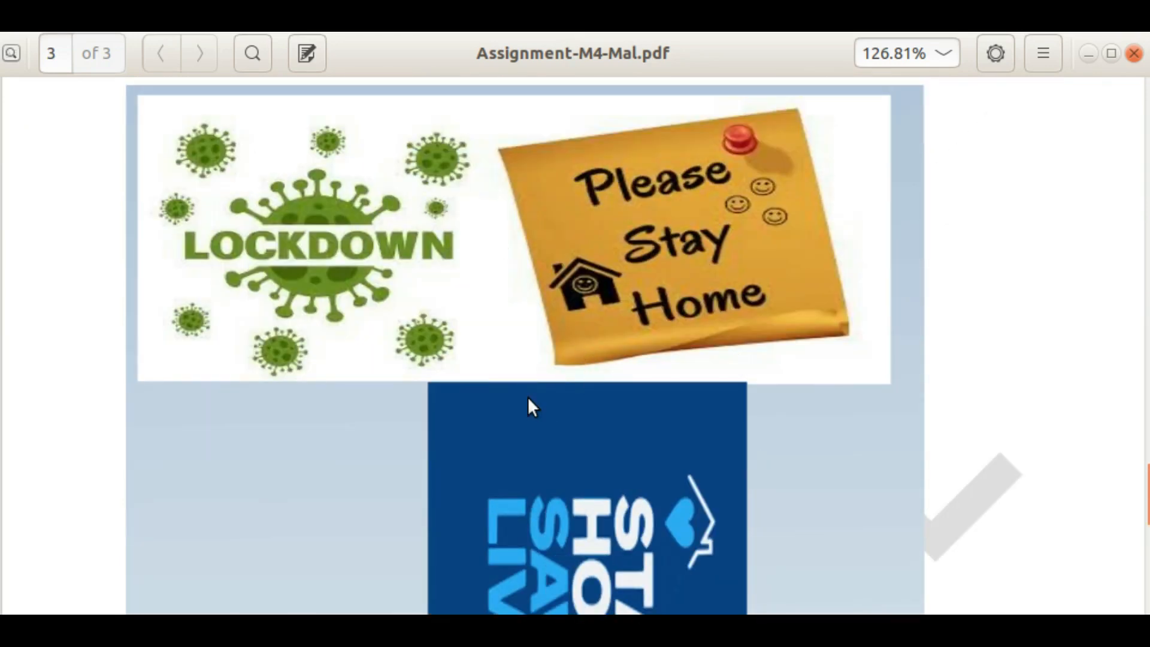
pyautogui.scroll(-2, 404, 328)
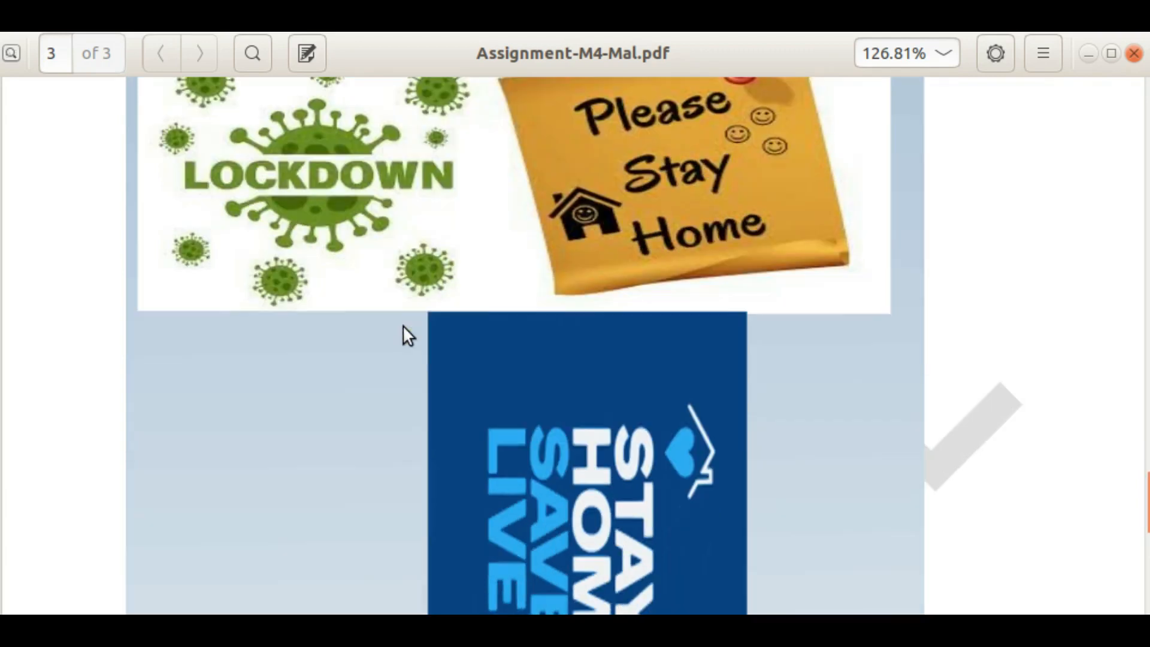
pyautogui.scroll(-8, 404, 328)
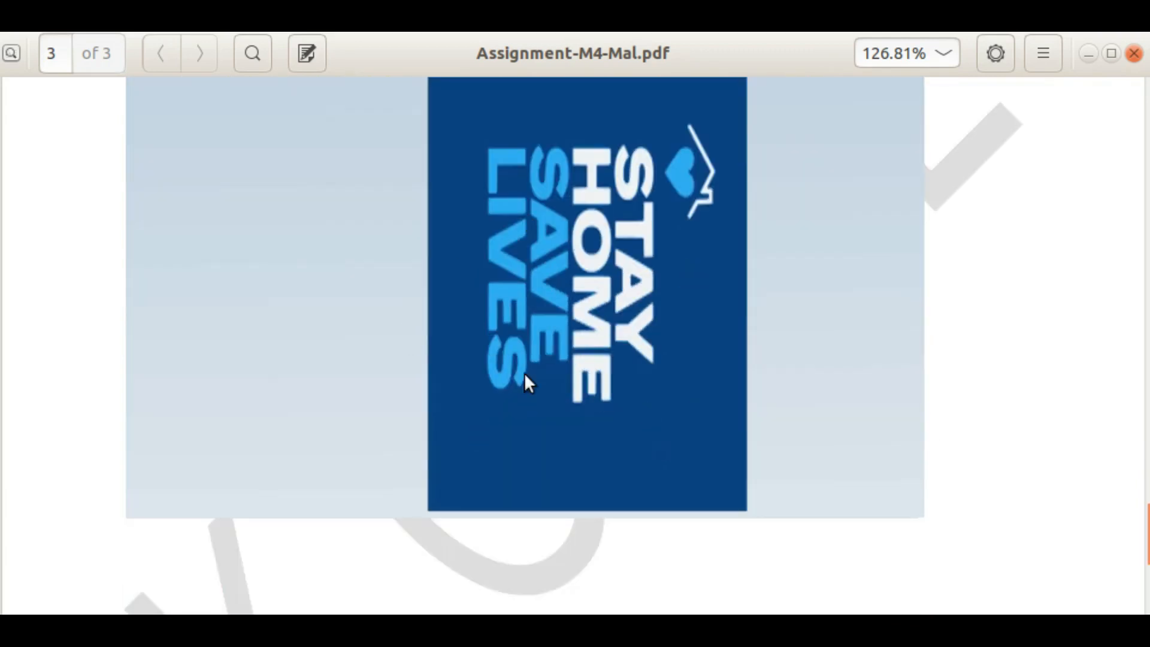
pyautogui.scroll(2, 612, 420)
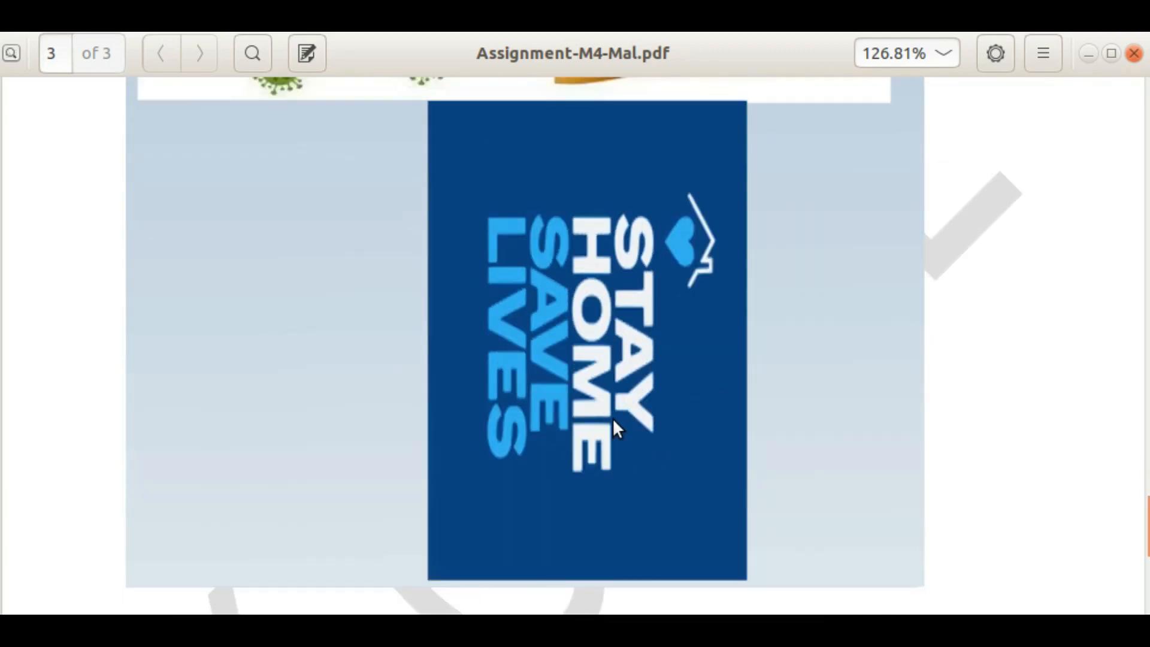
pyautogui.scroll(-2, 613, 419)
pyautogui.scroll(2, 614, 420)
# Open the Screenshot utility and grab only the area of the blue "STAY HOME SAVE LIVES" picture
pyautogui.click(13, 26)
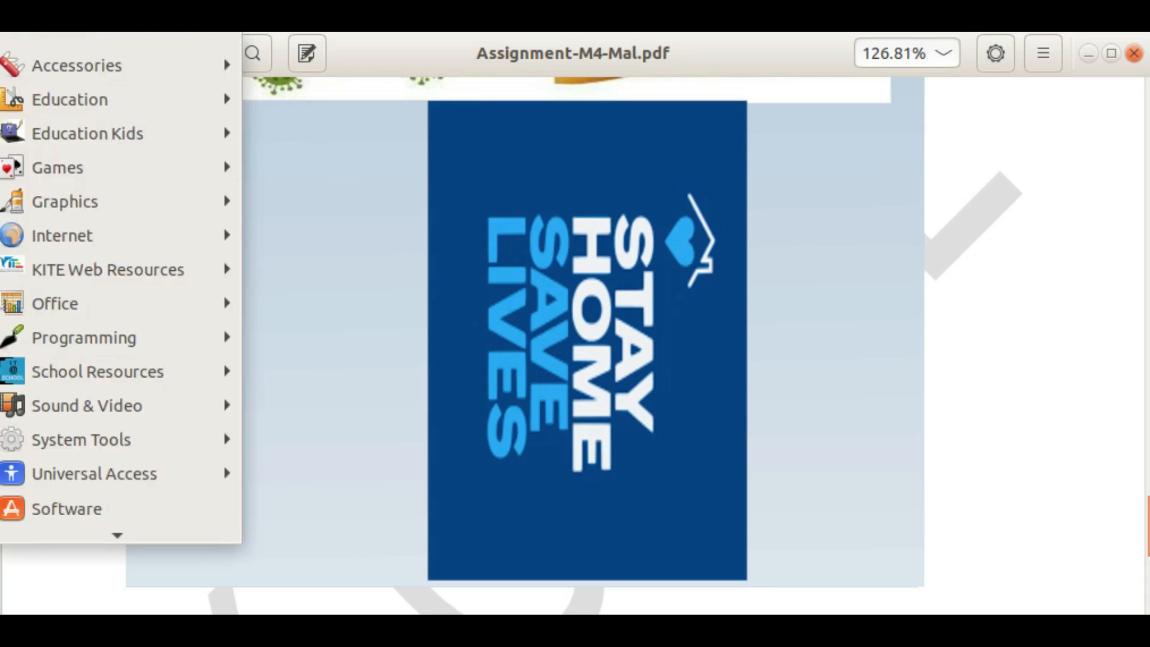
pyautogui.moveTo(134, 66)
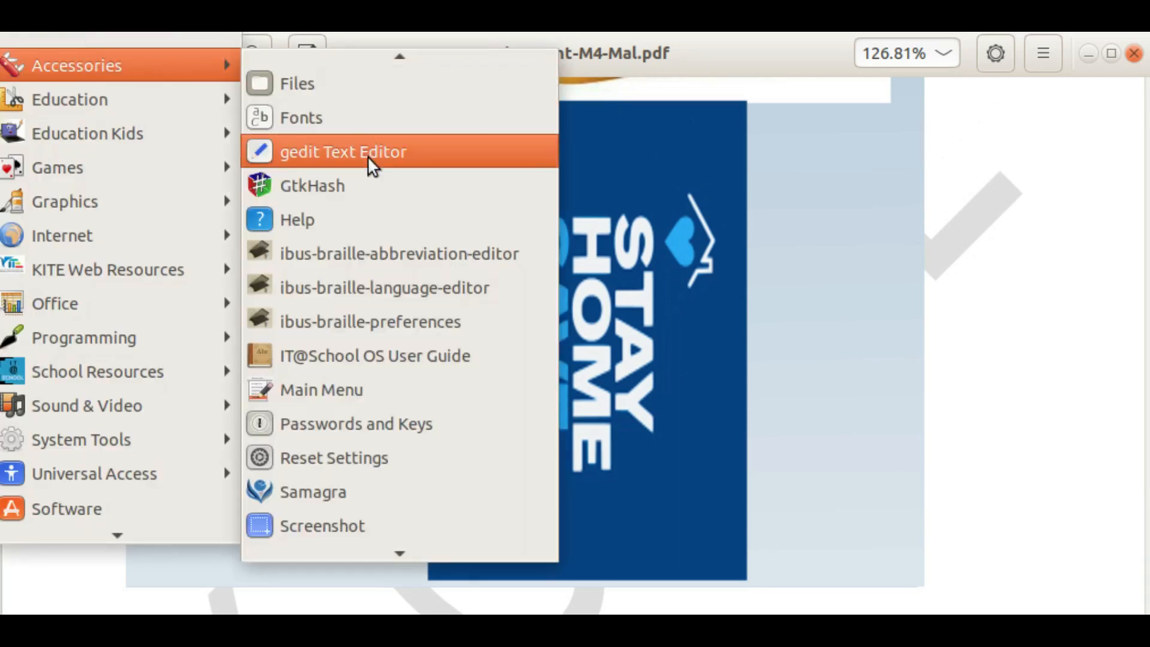
pyautogui.click(303, 523)
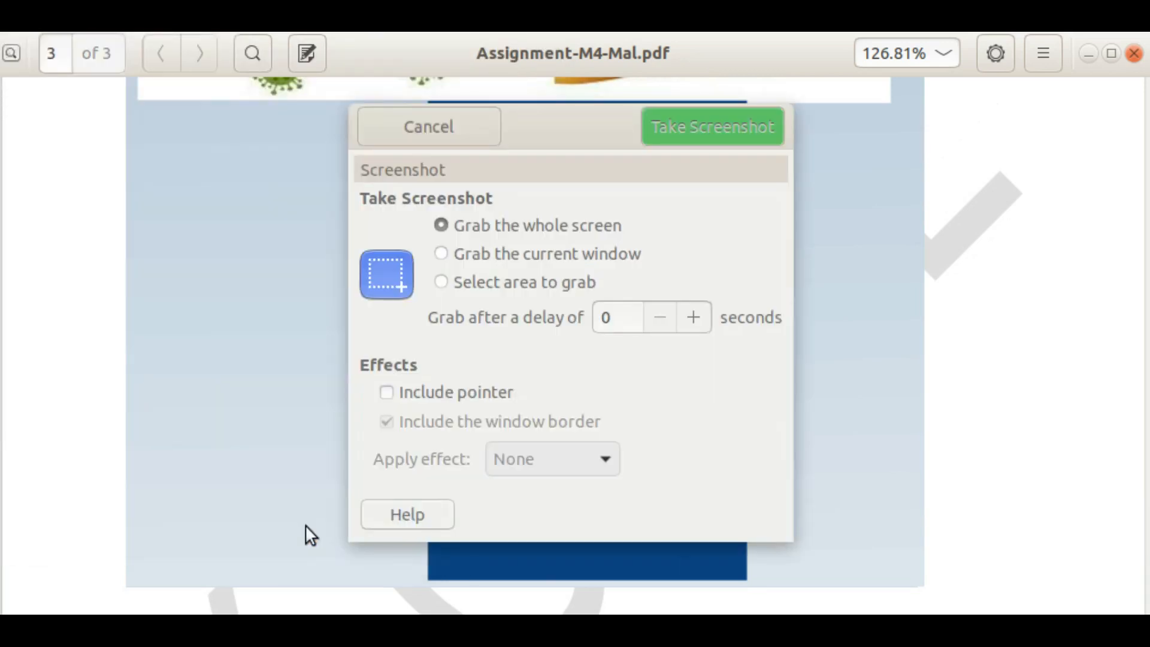
pyautogui.click(443, 282)
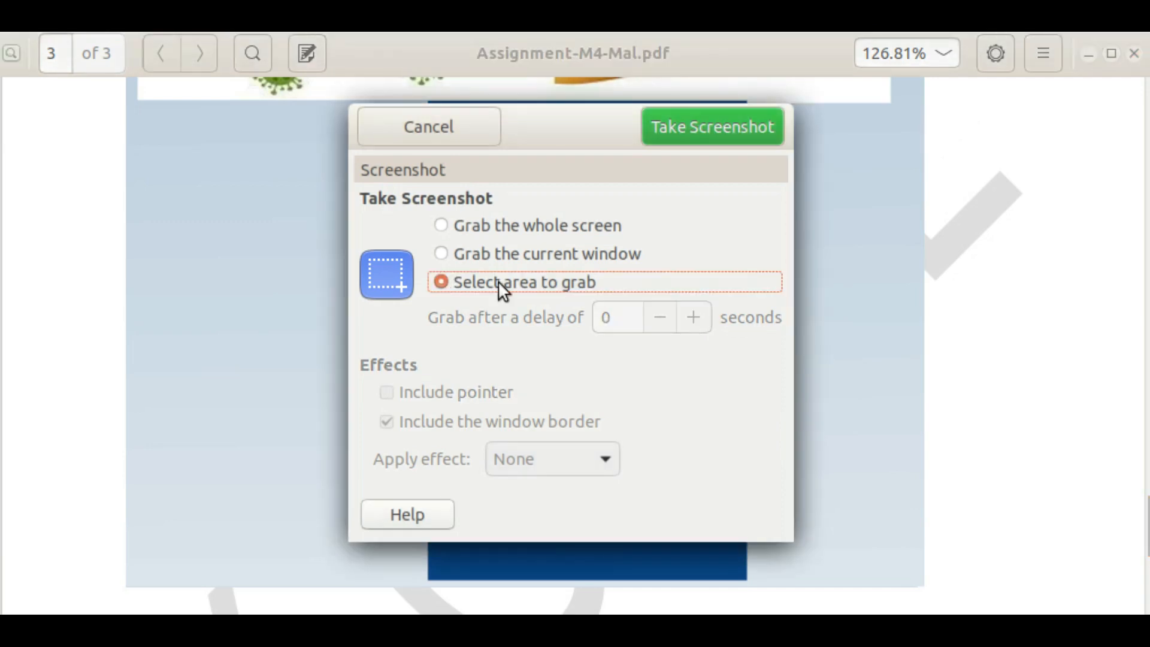
pyautogui.click(704, 114)
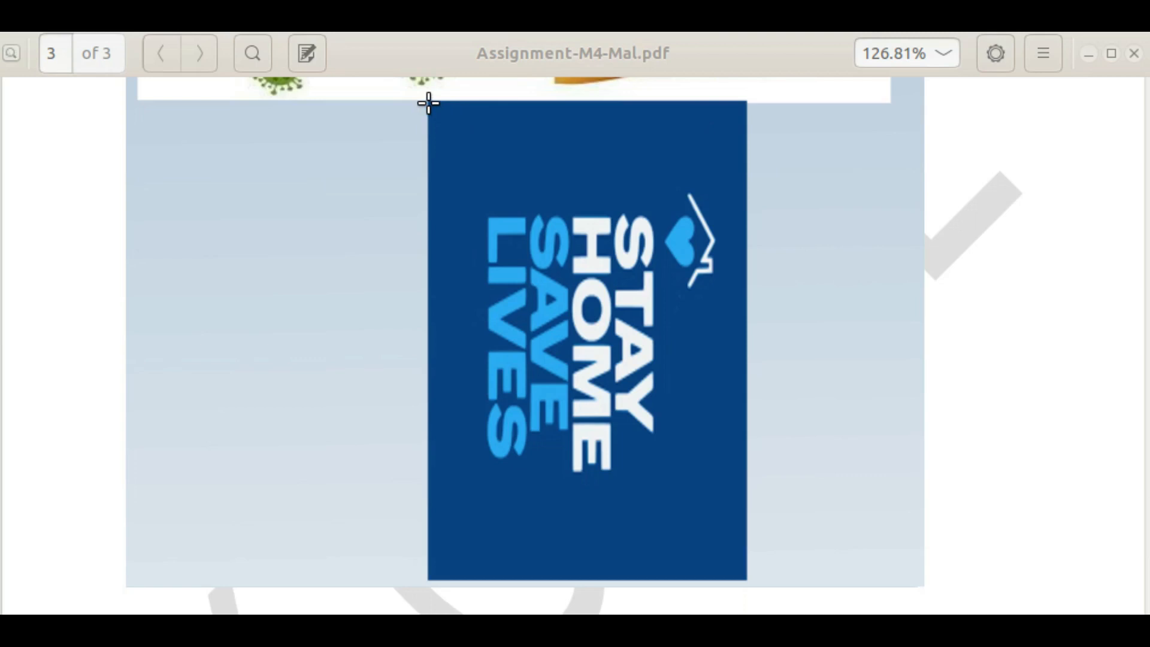
pyautogui.moveTo(428, 102); pyautogui.dragTo(750, 580)
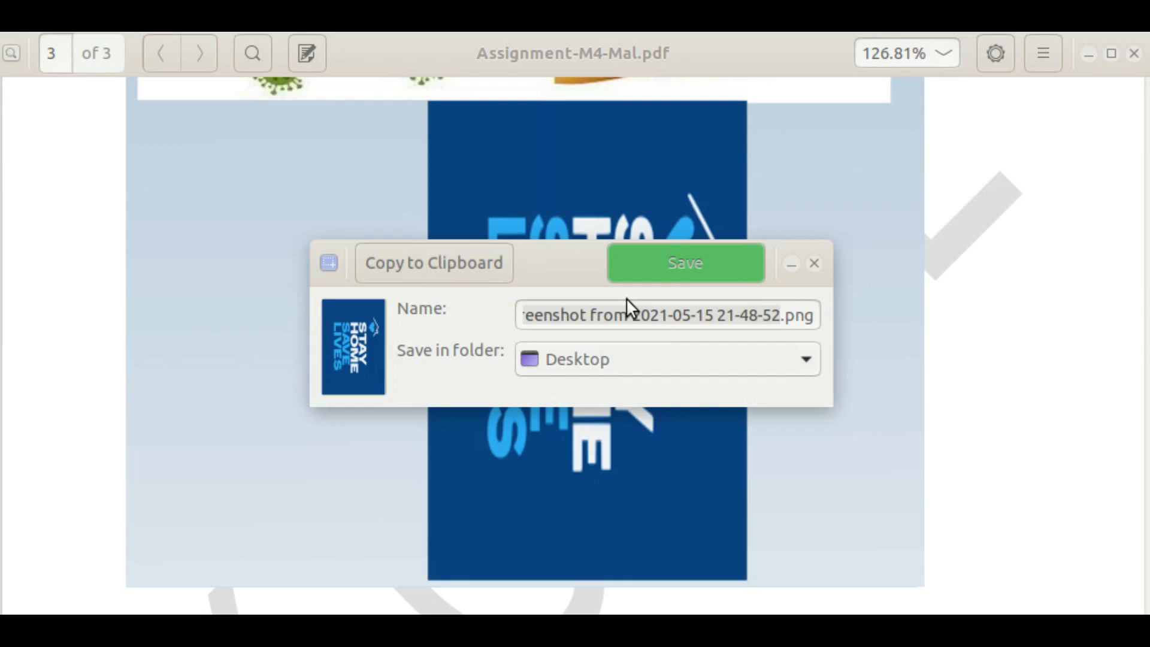
# Name the captured screenshot file "STAY AT HOME.png", with the Desktop as its folder
pyautogui.click(626, 318)
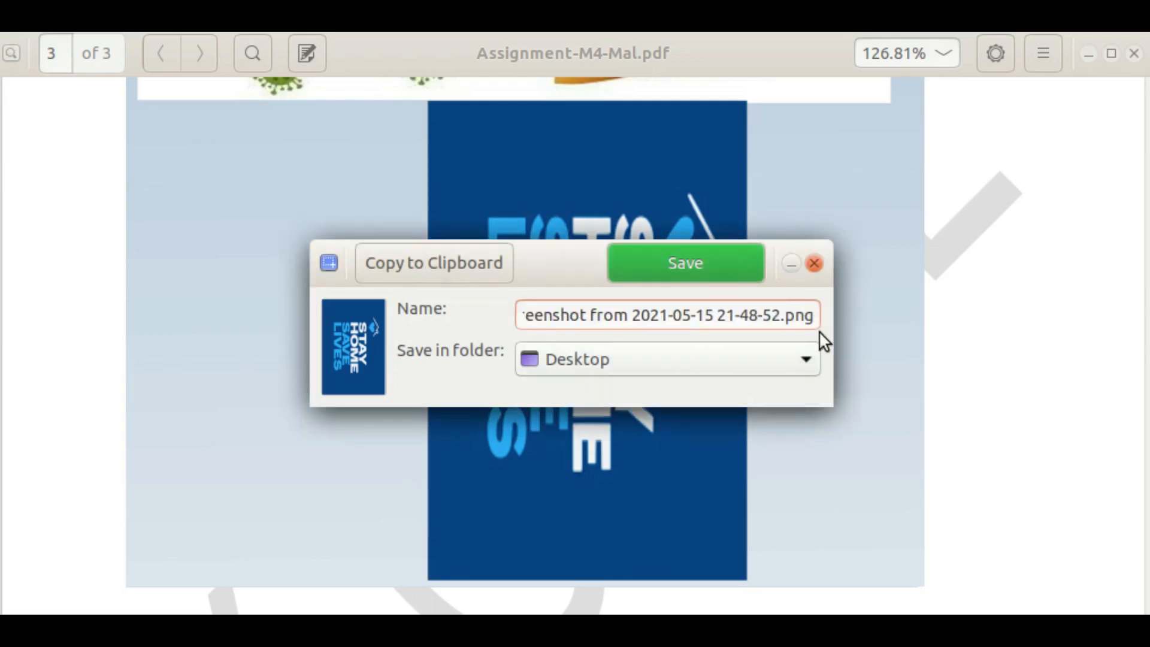
pyautogui.moveTo(781, 318); pyautogui.dragTo(501, 312)
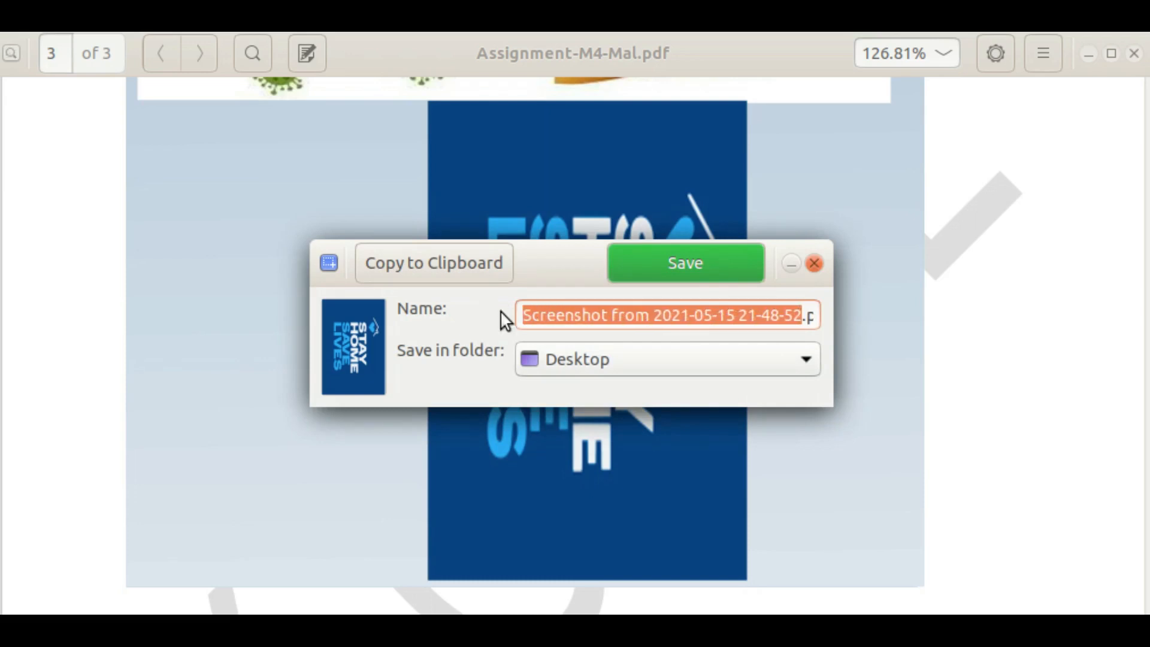
pyautogui.write('STAT')
pyautogui.press('BackSpace')
pyautogui.write('Y A')
pyautogui.press('BackSpace')
pyautogui.write('AT HOME.png')
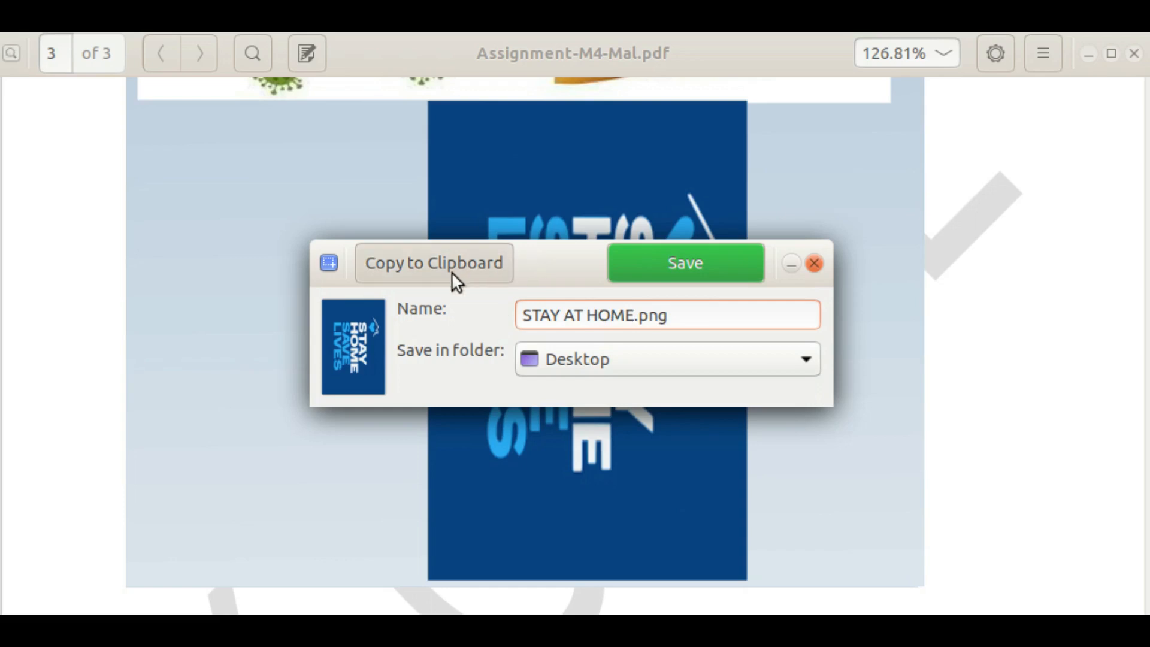
# Save the captured screenshot and review the poster requirements on page 1 of Assignment-M4-Mal.pdf
pyautogui.click(640, 278)
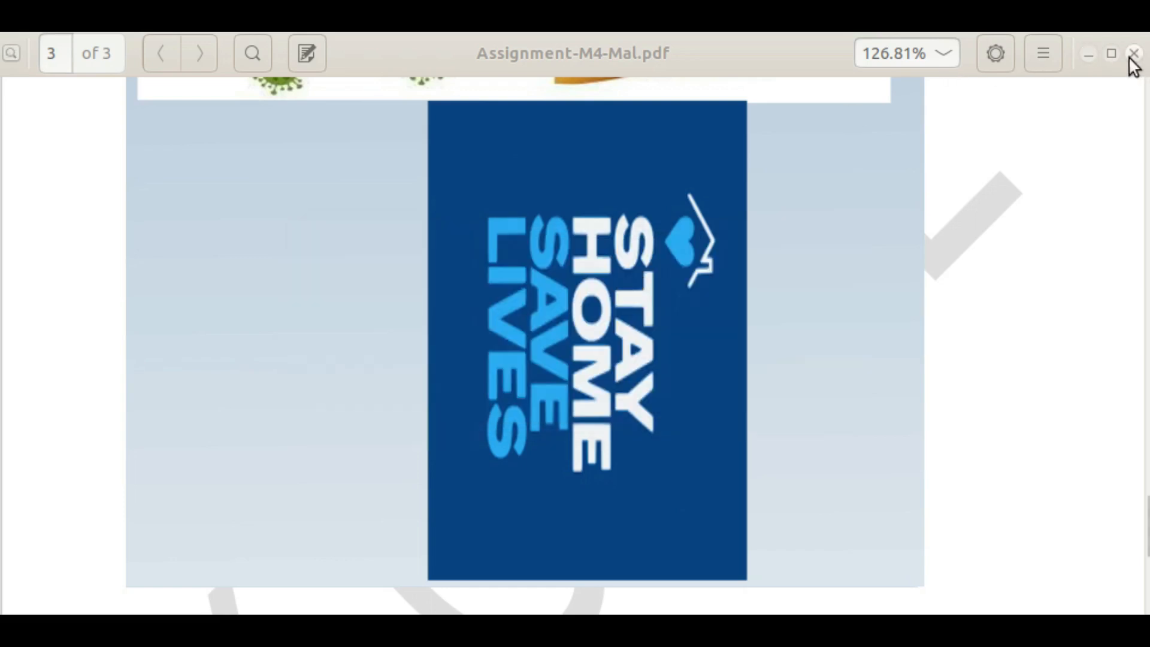
pyautogui.scroll(15, 753, 184)
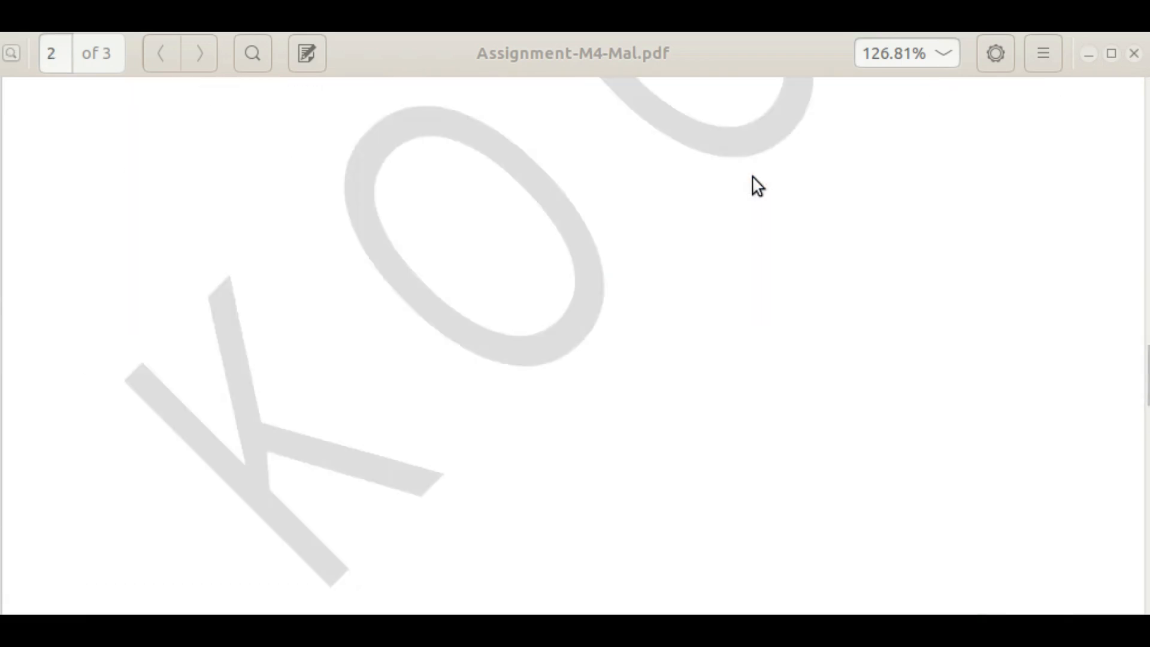
pyautogui.scroll(15, 755, 179)
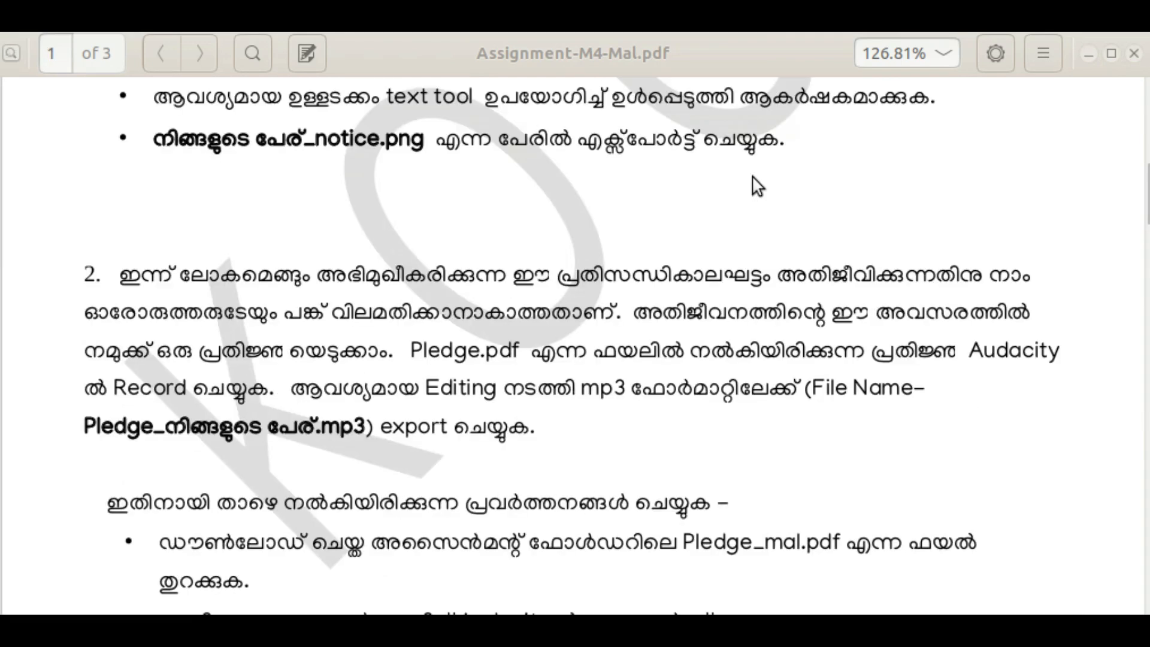
pyautogui.scroll(5, 755, 180)
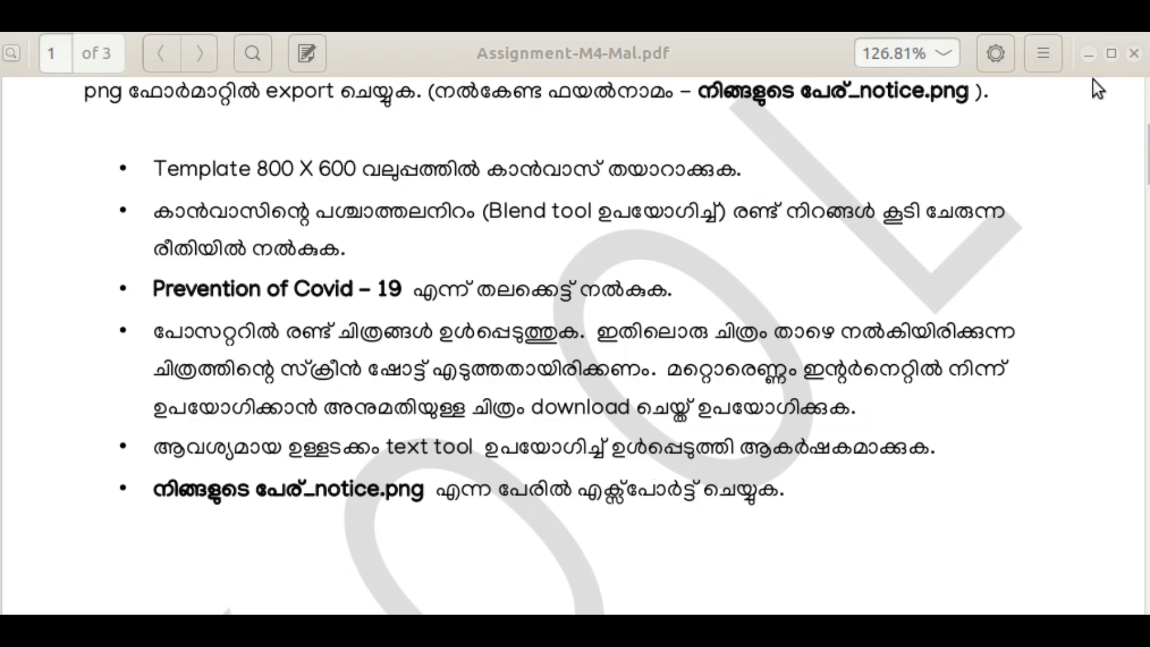
# Open STAY AT HOME.png from the desktop with GNU Image Manipulation Program
pyautogui.click(1089, 54)
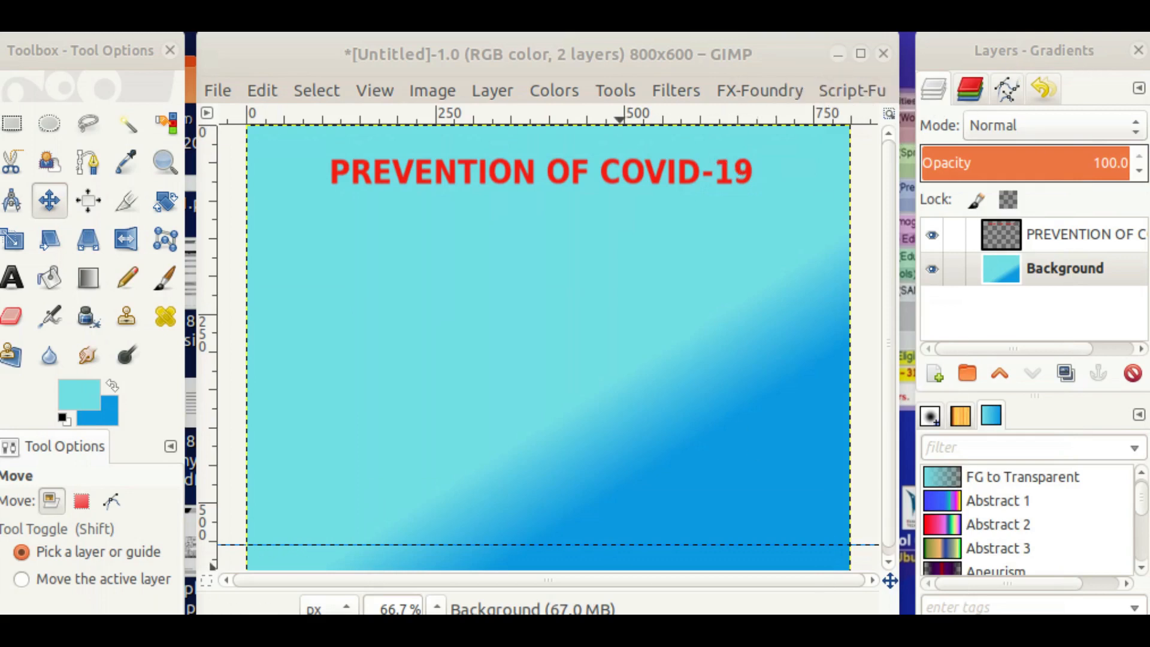
pyautogui.click(838, 54)
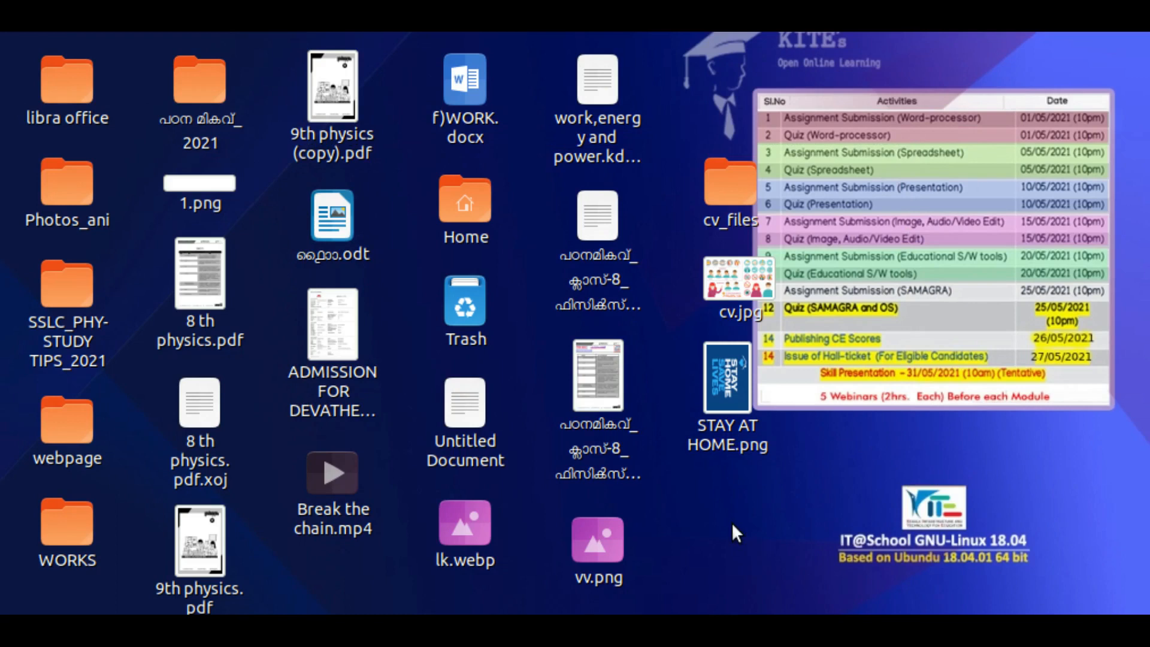
pyautogui.click(724, 368)
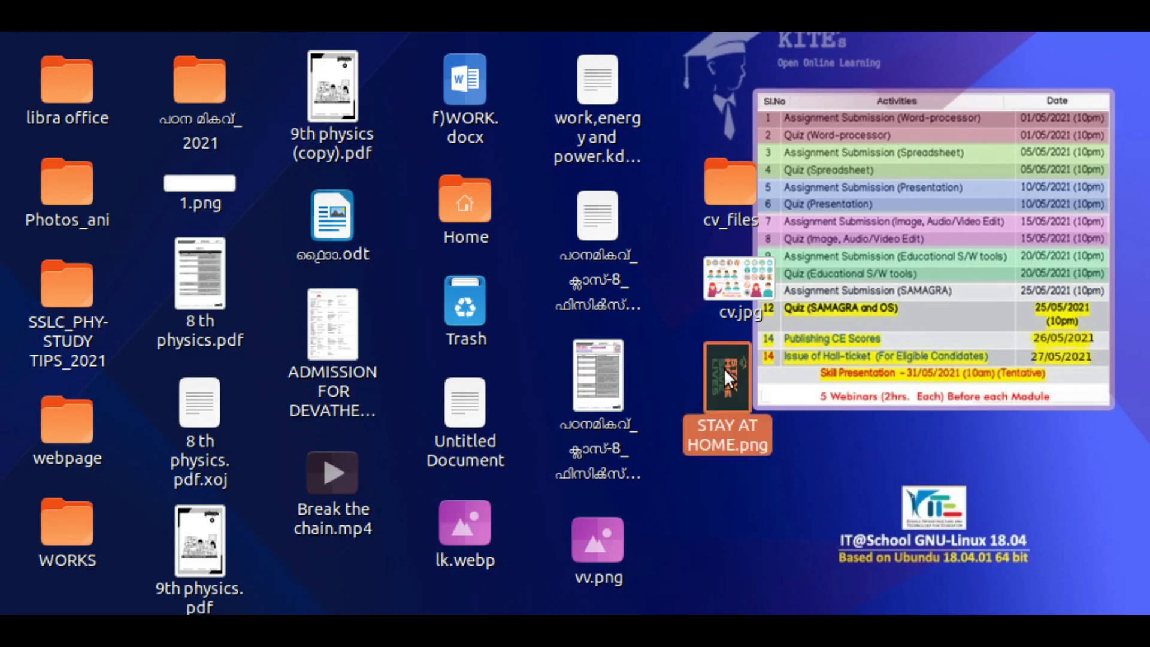
pyautogui.rightClick(724, 368)
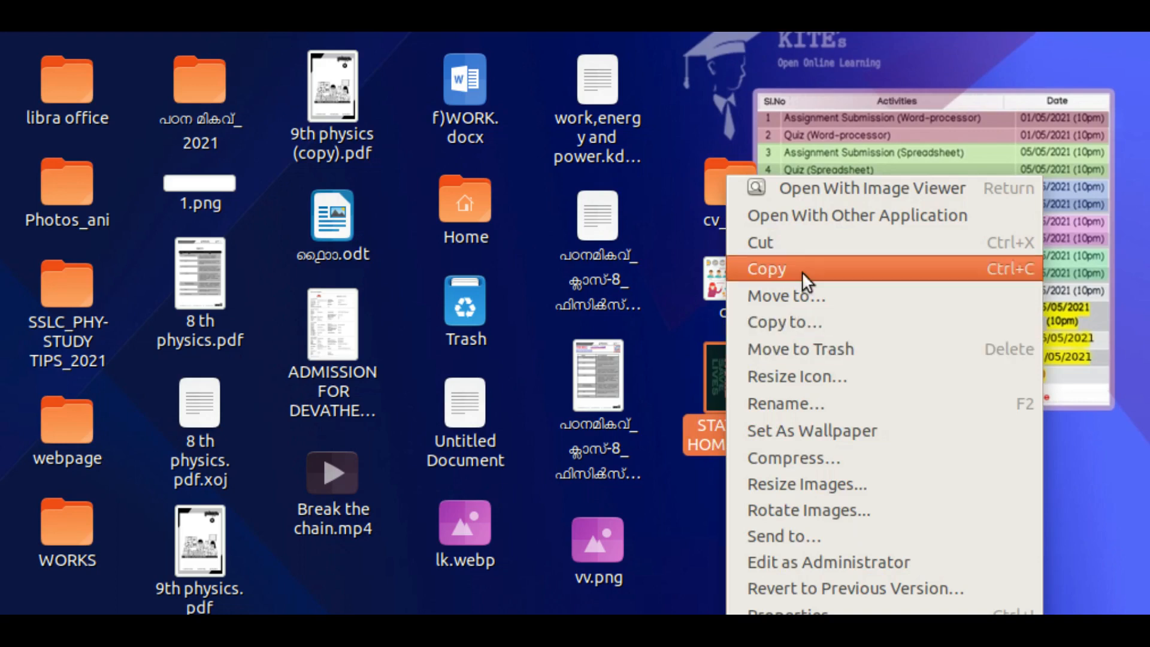
pyautogui.click(807, 219)
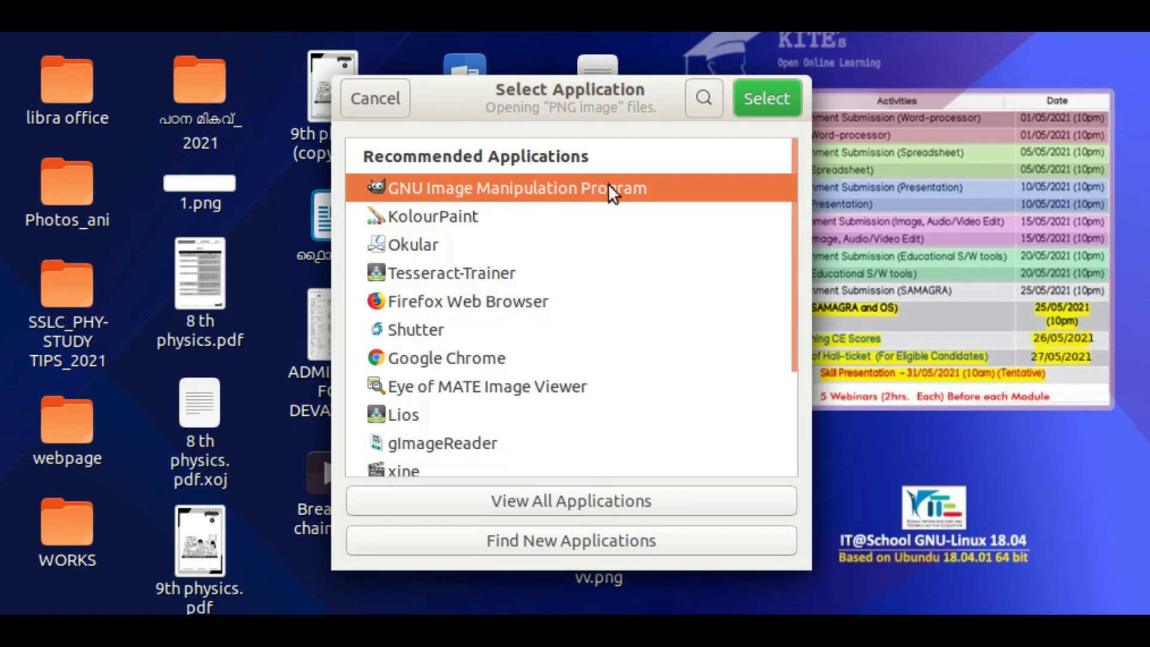
pyautogui.click(766, 103)
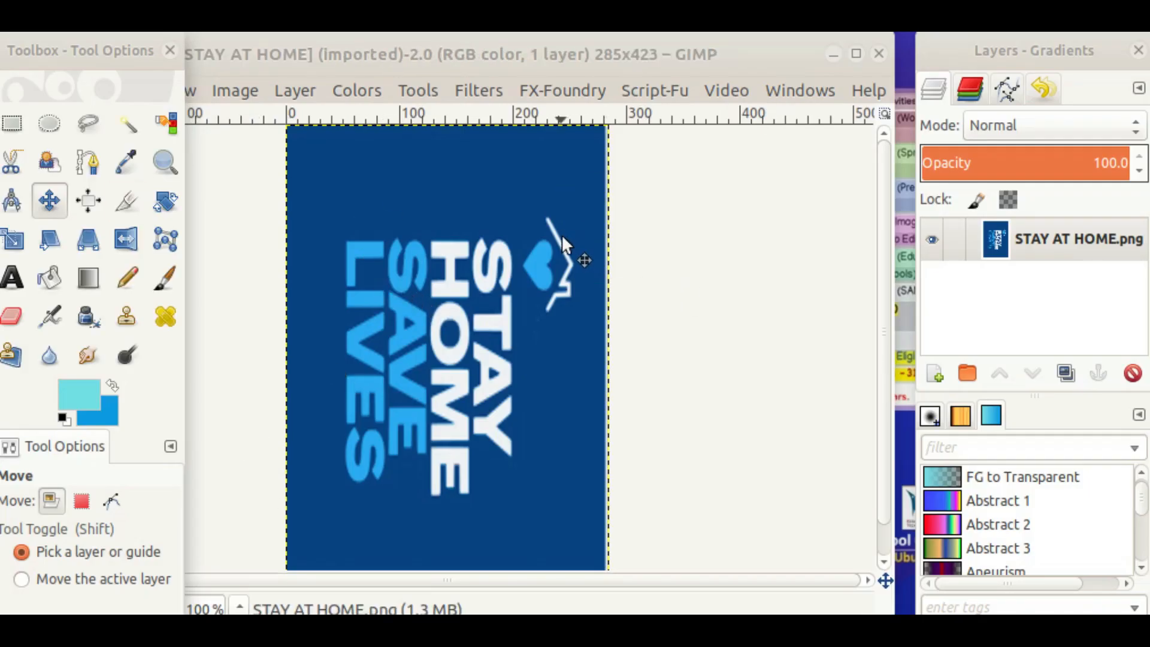
# Copy the whole STAY AT HOME picture to the clipboard and close its image window
pyautogui.doubleClick(280, 53)
pyautogui.moveTo(402, 62); pyautogui.dragTo(497, 53)
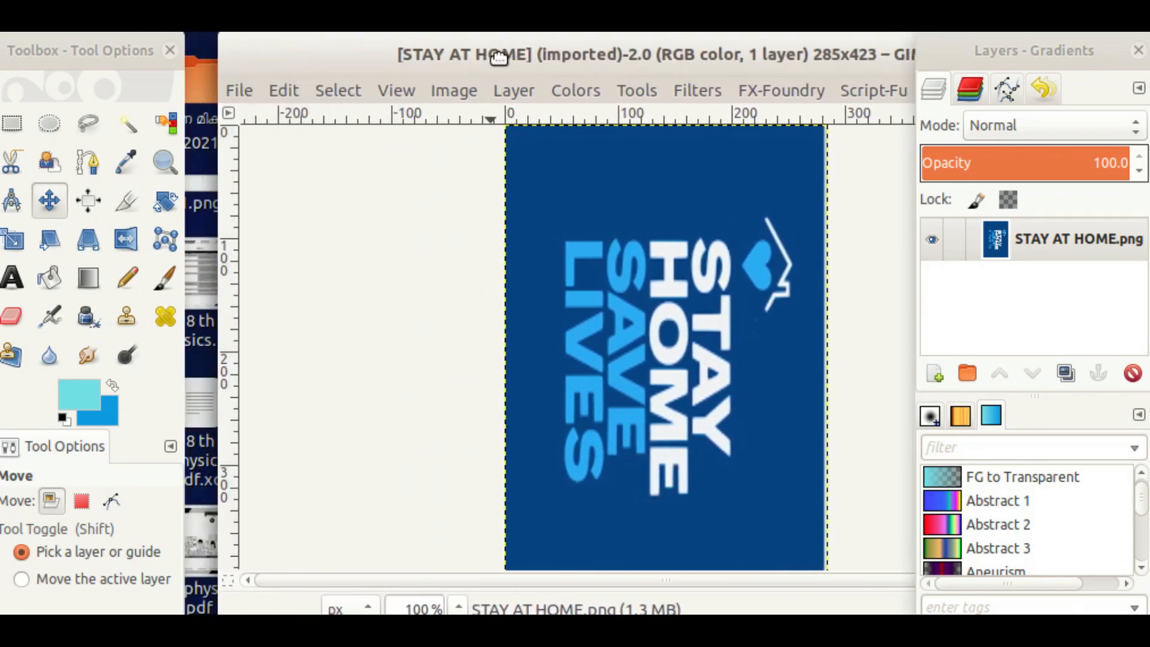
pyautogui.click(285, 91)
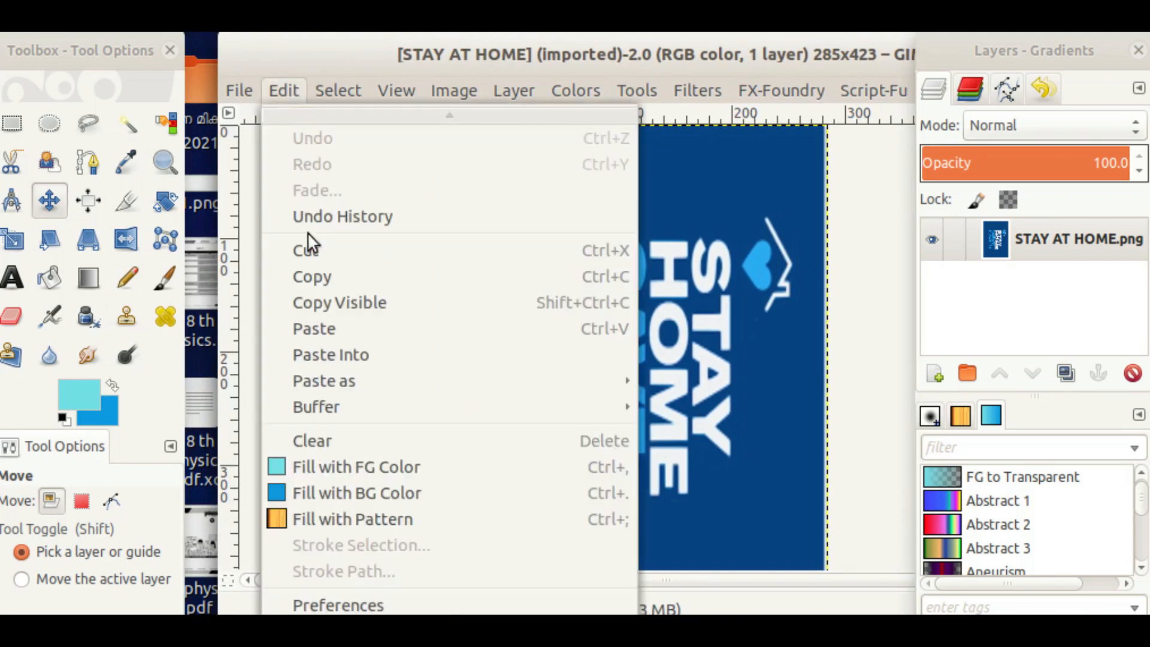
pyautogui.click(314, 278)
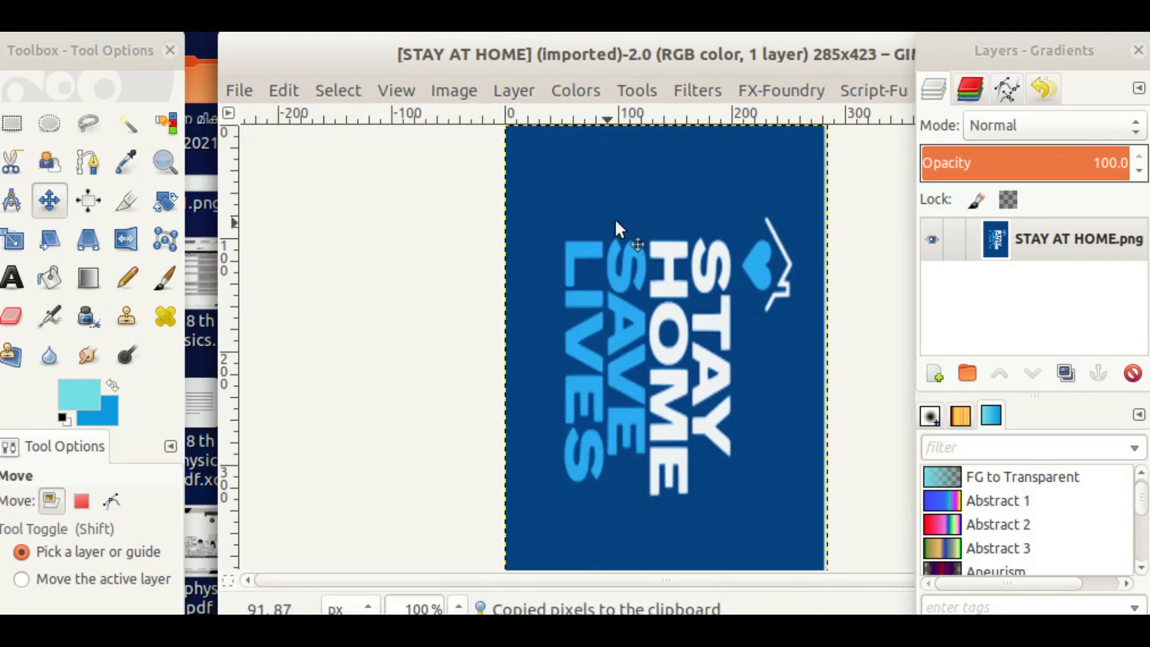
pyautogui.moveTo(763, 73); pyautogui.dragTo(527, 91)
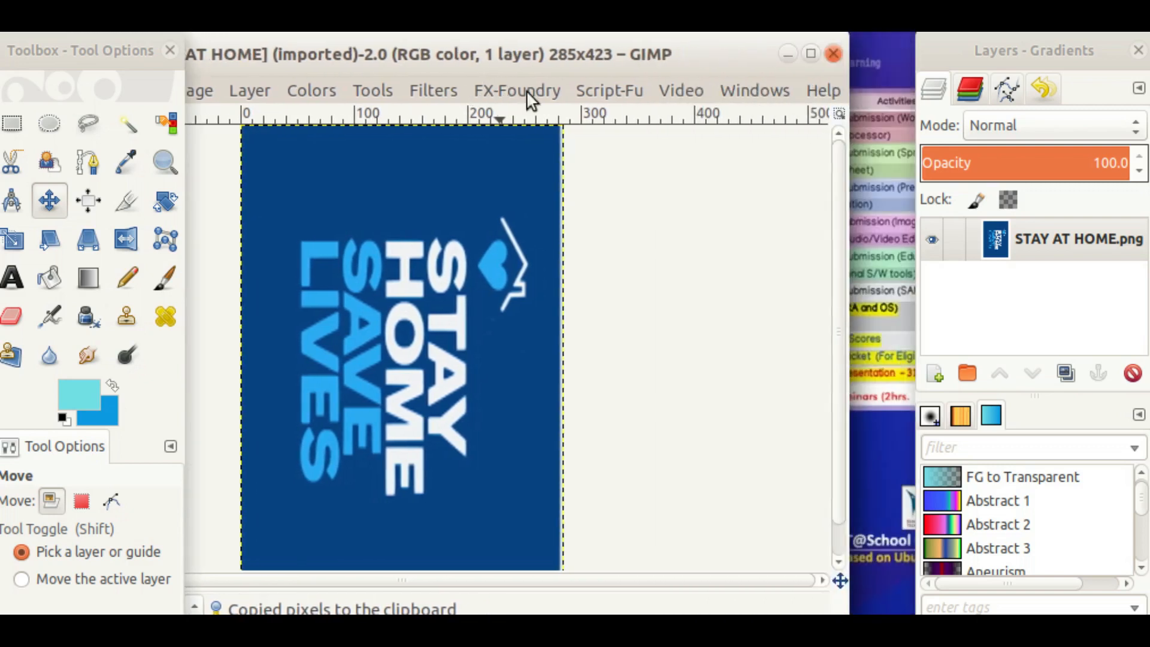
pyautogui.click(833, 52)
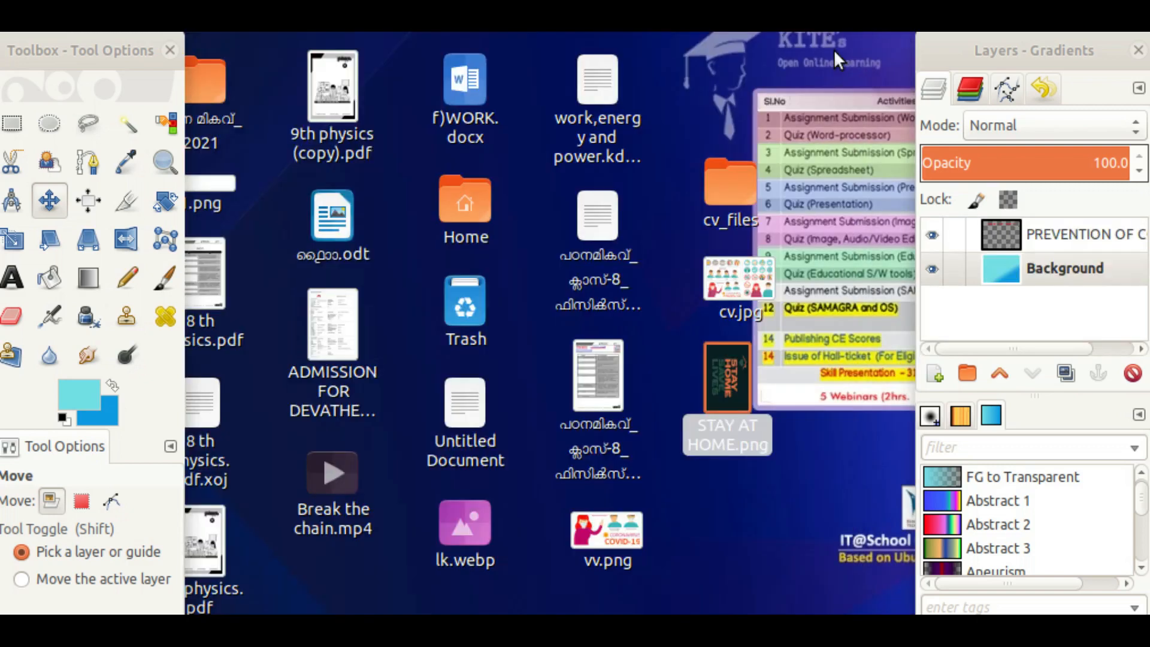
# Paste the copied picture into the 800x600 poster as a new layer and move it below the red title
pyautogui.hotkey('alt', 'Tab')
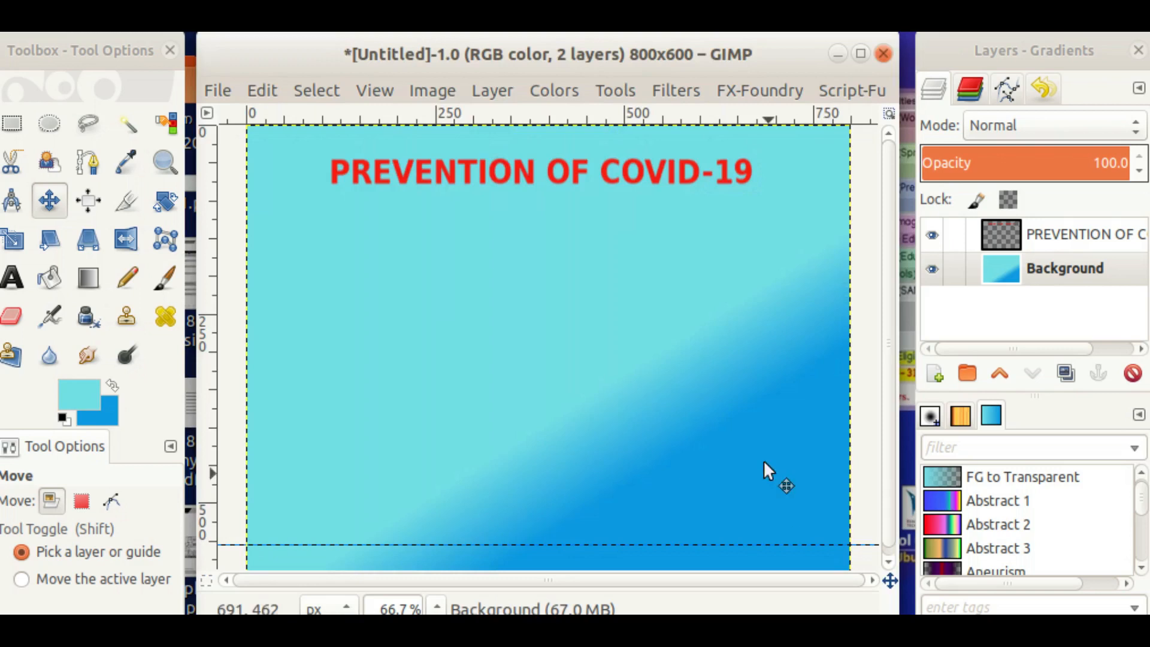
pyautogui.click(264, 88)
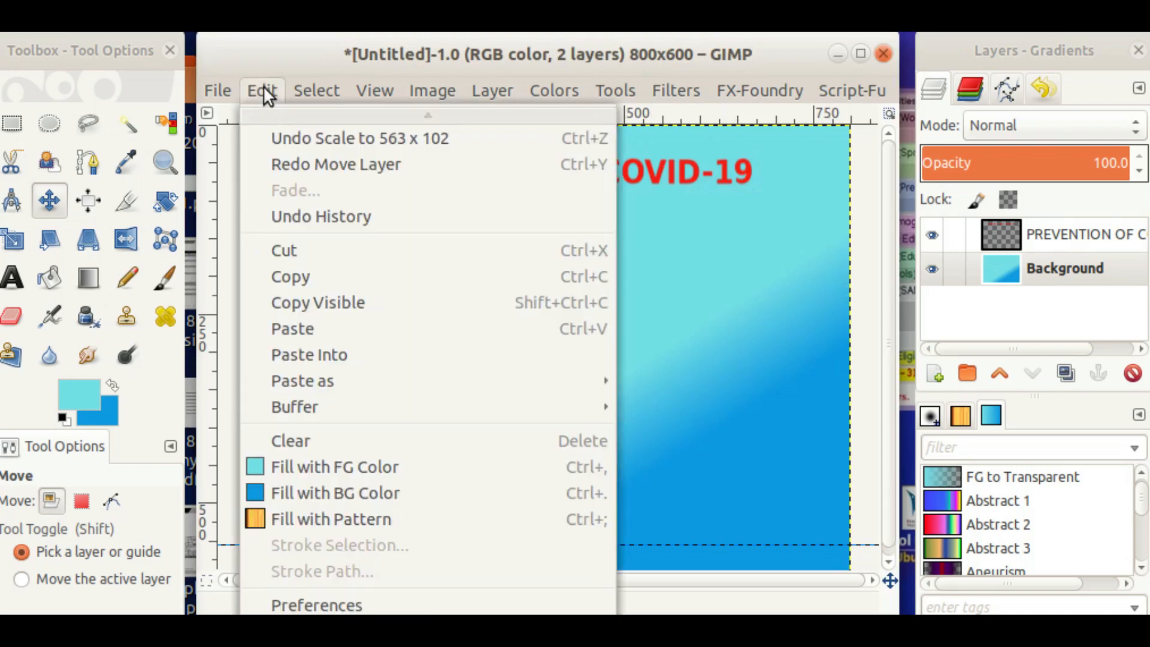
pyautogui.moveTo(319, 384)
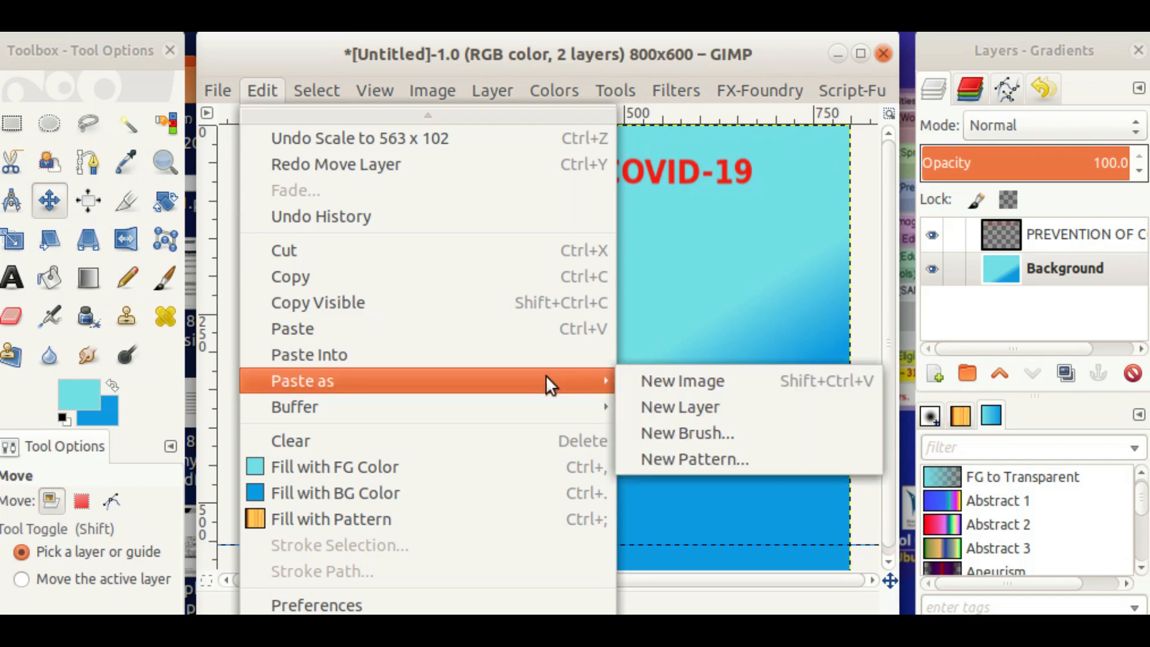
pyautogui.moveTo(317, 91)
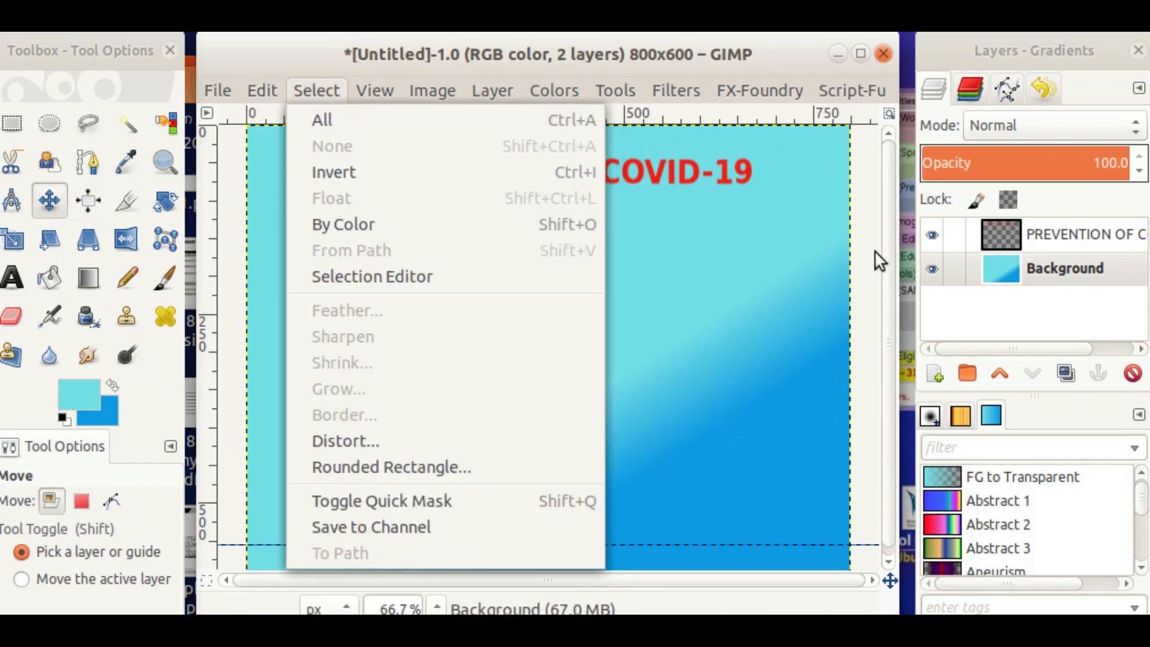
pyautogui.moveTo(267, 89)
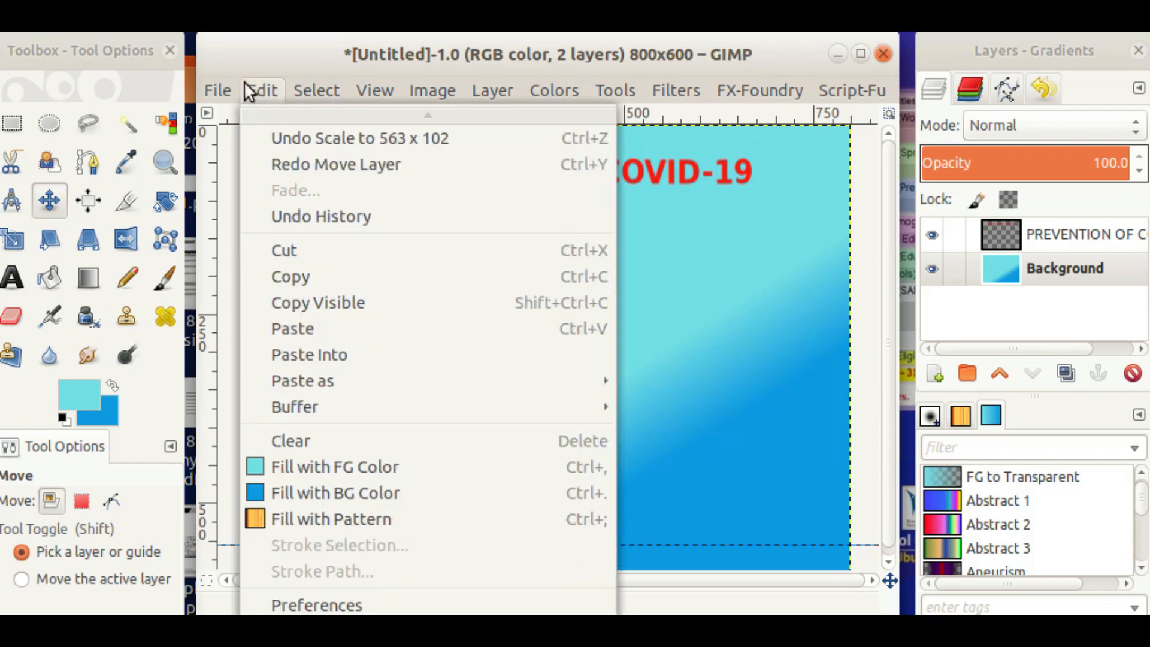
pyautogui.click(255, 81)
pyautogui.click(255, 81)
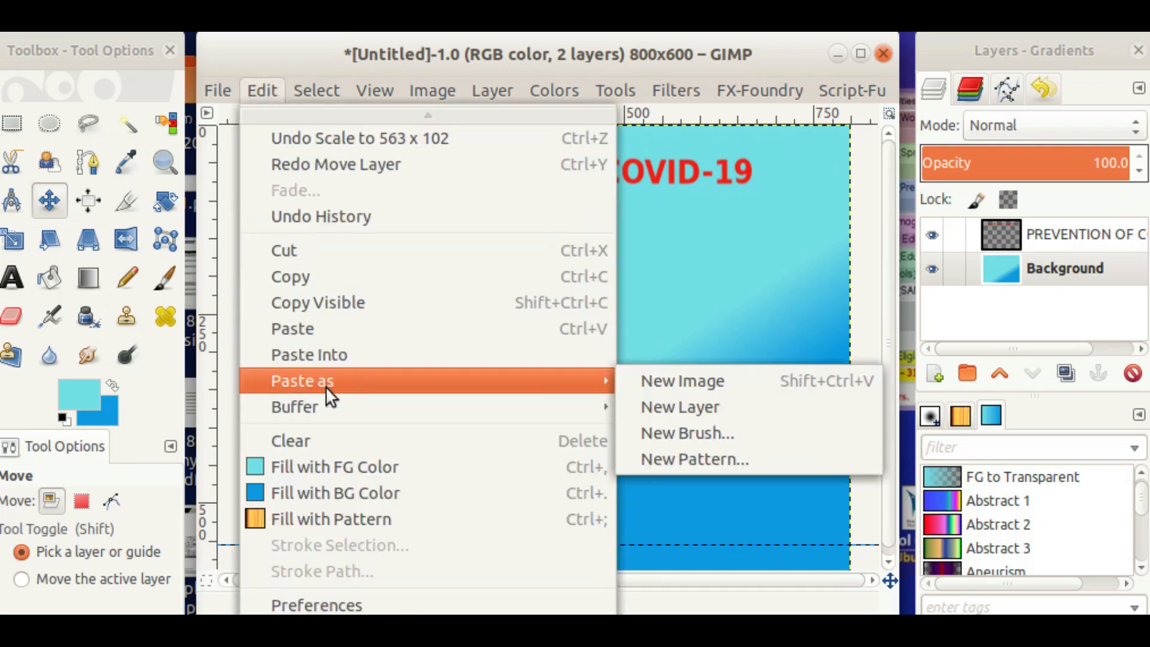
pyautogui.click(682, 413)
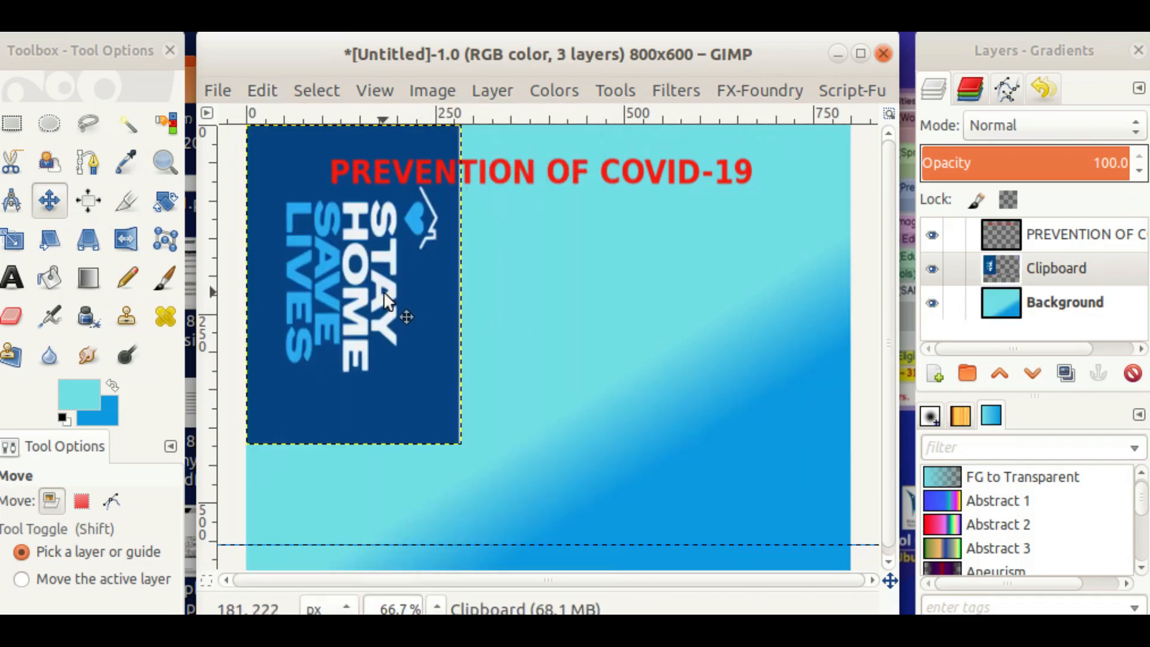
pyautogui.click(57, 207)
pyautogui.moveTo(349, 267); pyautogui.dragTo(479, 333)
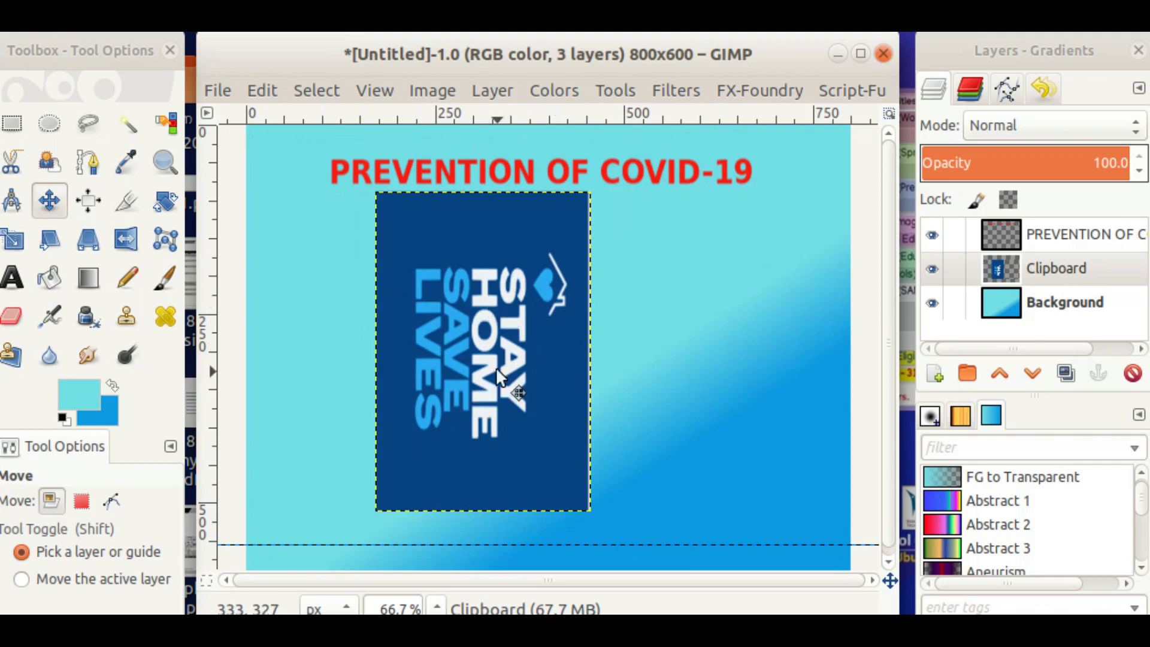
# Rename the pasted Clipboard layer to "STAY AT SAVE" and shift its picture slightly to the right
pyautogui.click(1055, 265)
pyautogui.doubleClick(1056, 265)
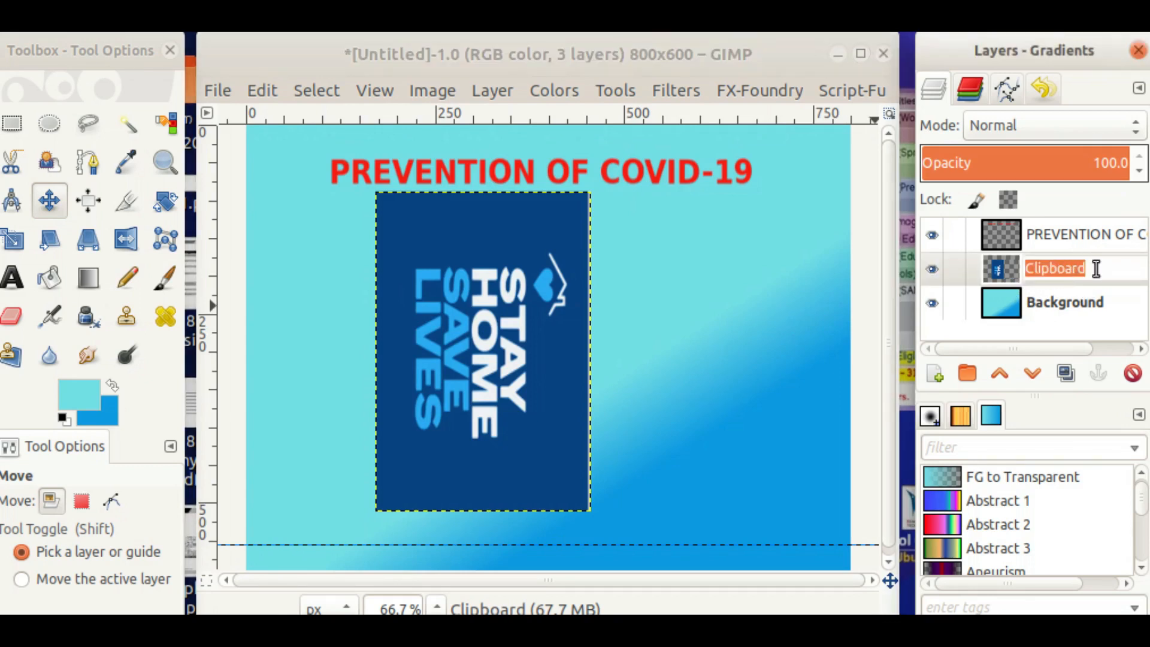
pyautogui.write('STAY ')
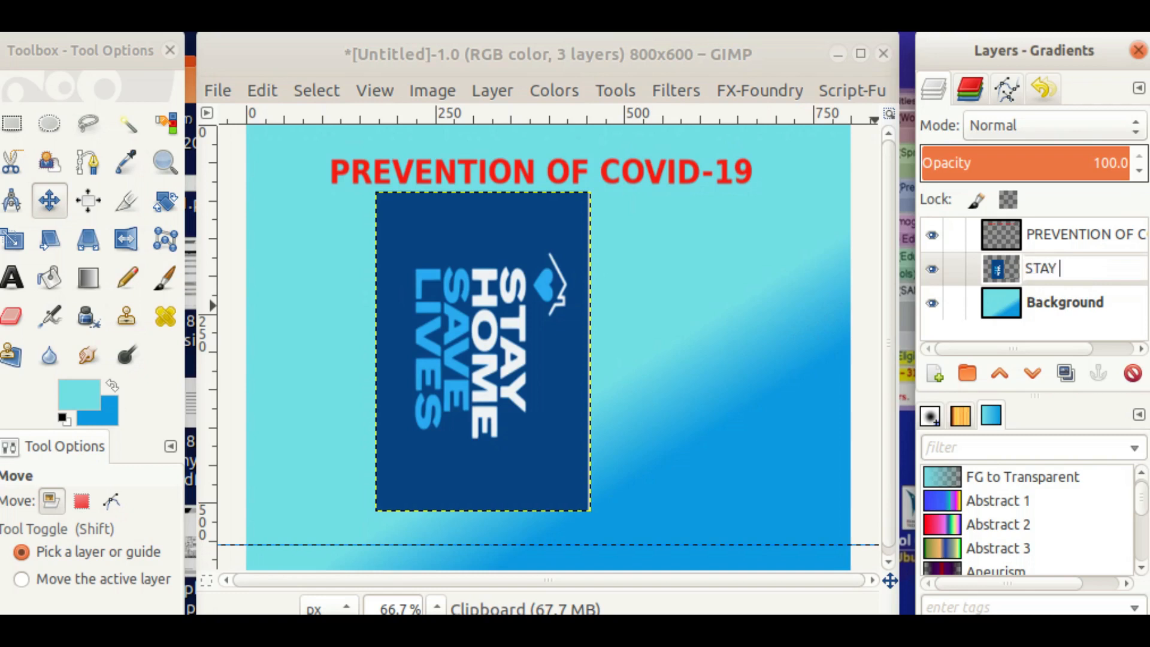
pyautogui.write('AT SAVE')
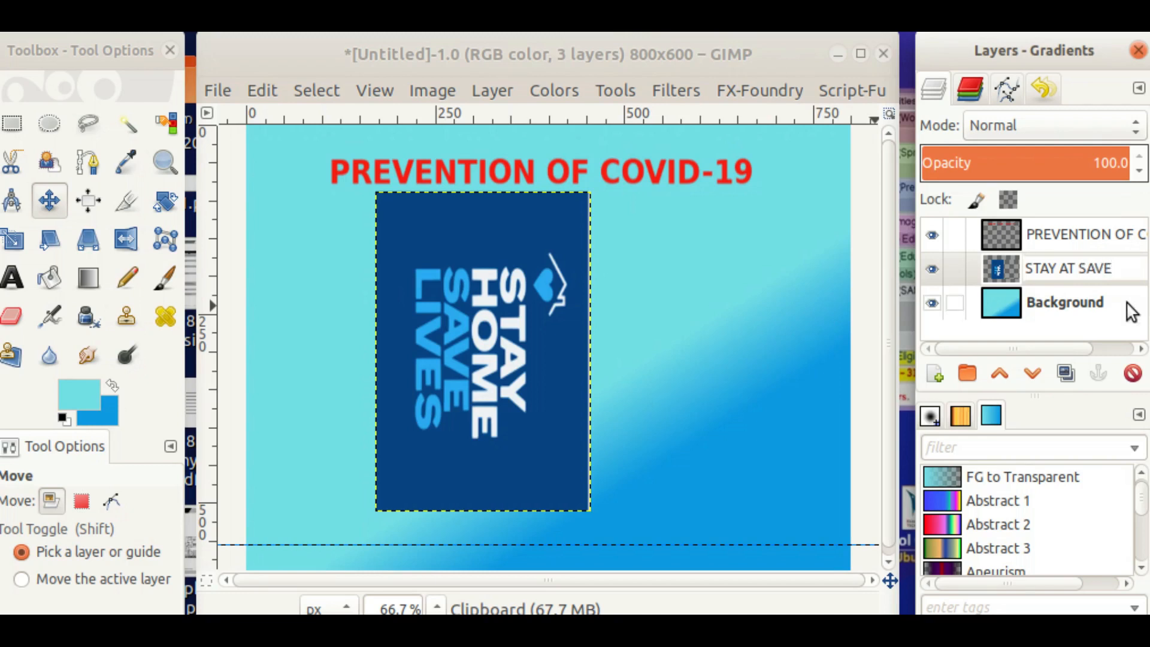
pyautogui.press('Return')
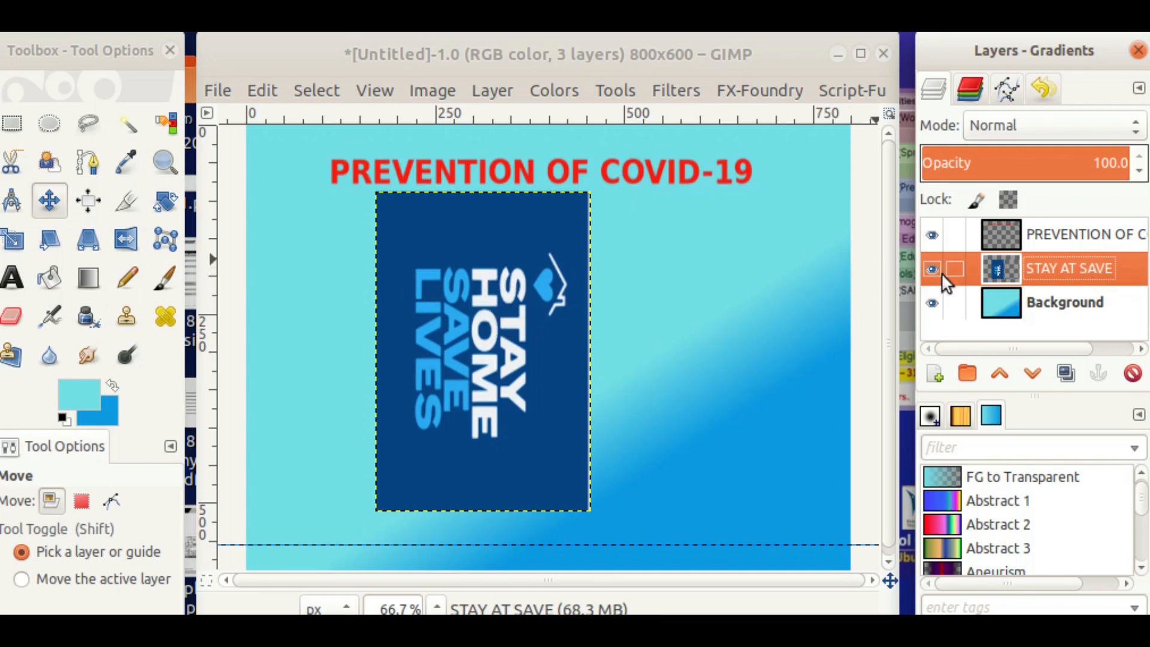
pyautogui.moveTo(493, 321); pyautogui.dragTo(522, 325)
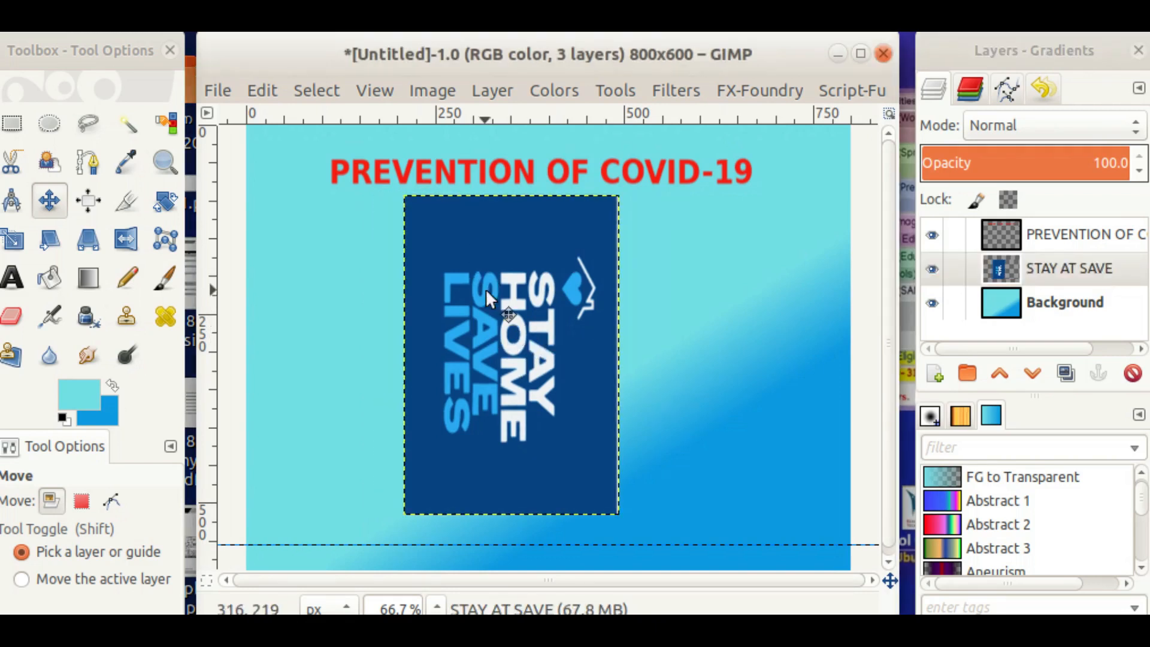
# Rotate the STAY AT SAVE layer by -90 degrees and move the upright picture closer beneath the red title
pyautogui.rightClick(563, 237)
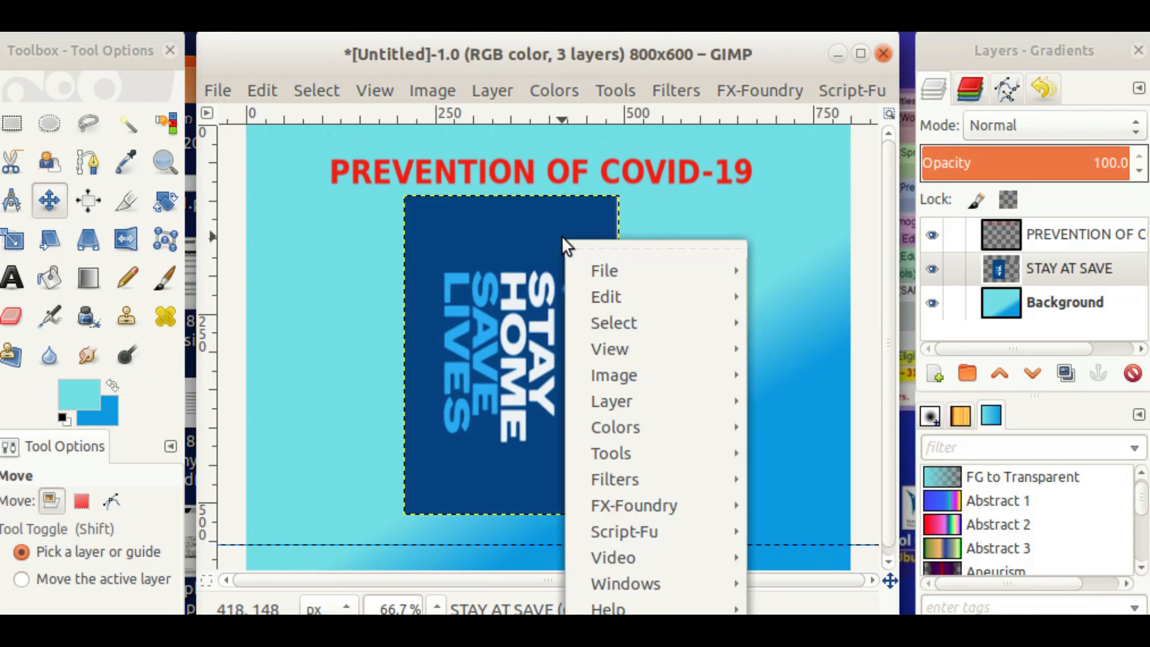
pyautogui.moveTo(620, 448)
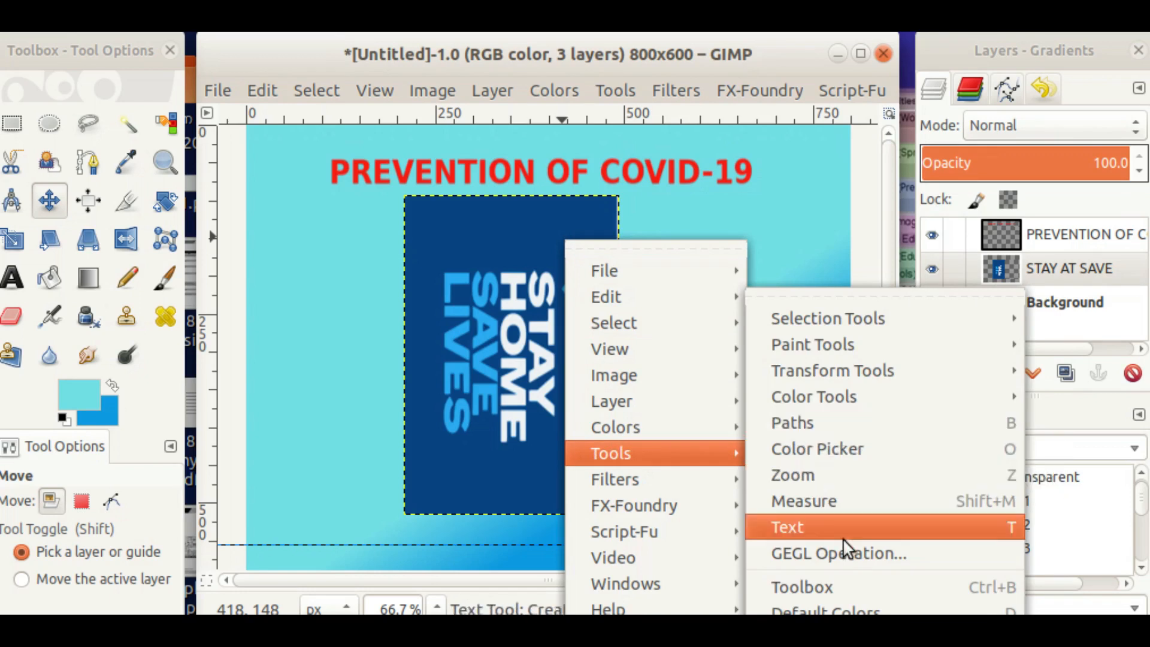
pyautogui.moveTo(893, 383)
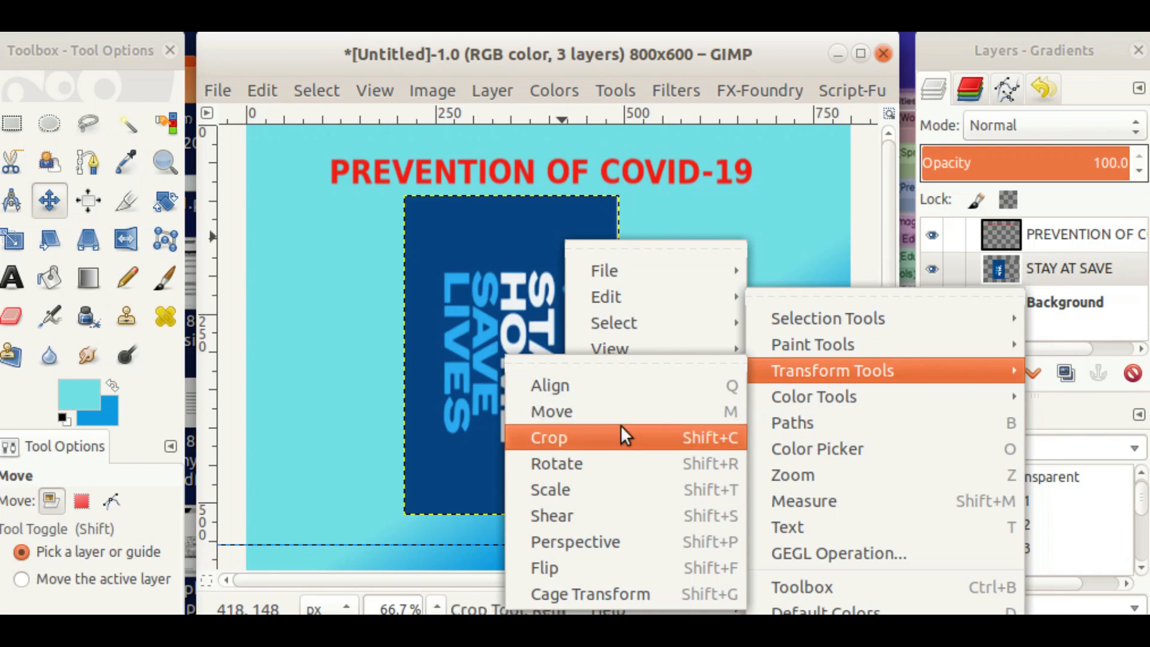
pyautogui.click(600, 465)
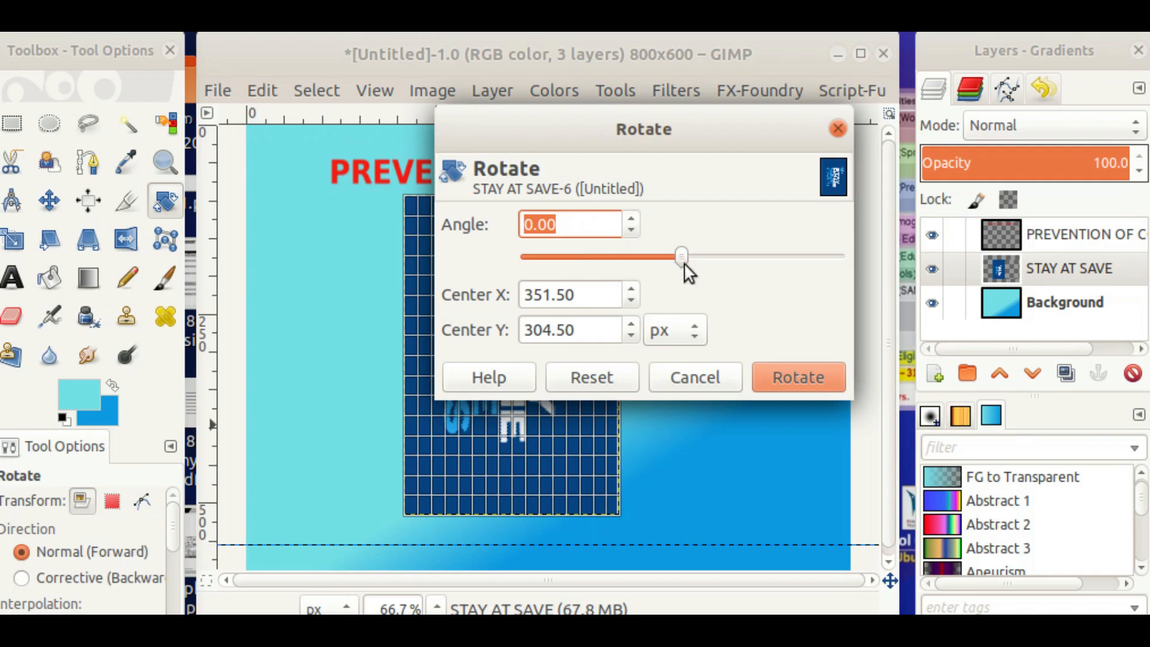
pyautogui.moveTo(681, 258); pyautogui.dragTo(607, 275)
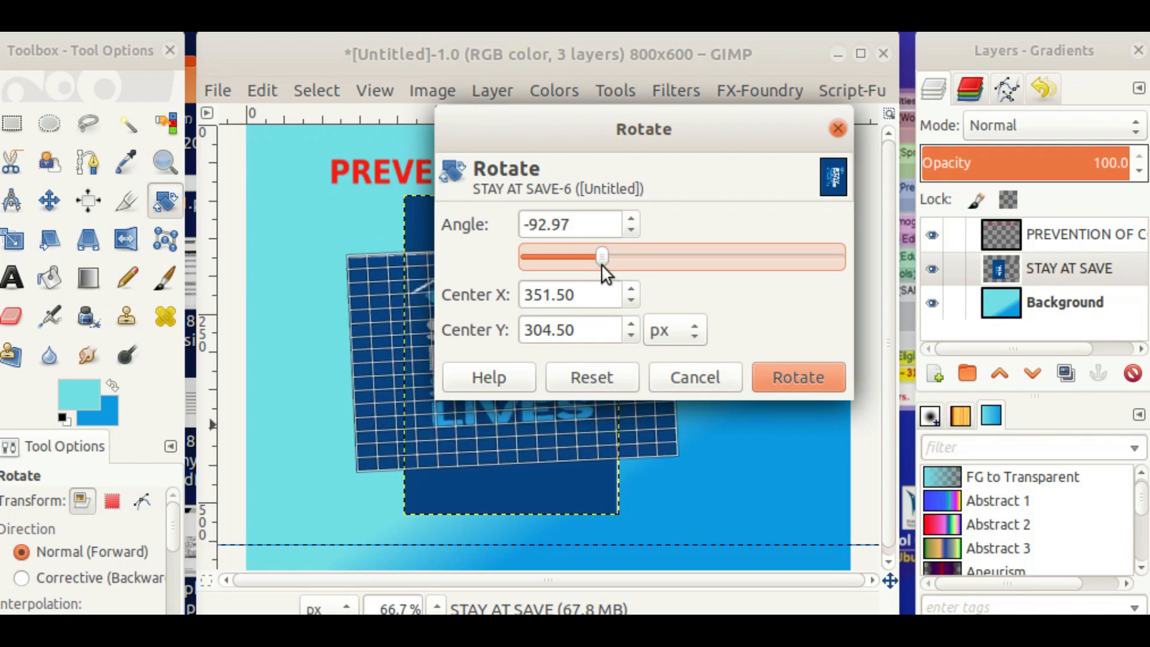
pyautogui.moveTo(575, 225); pyautogui.dragTo(533, 225)
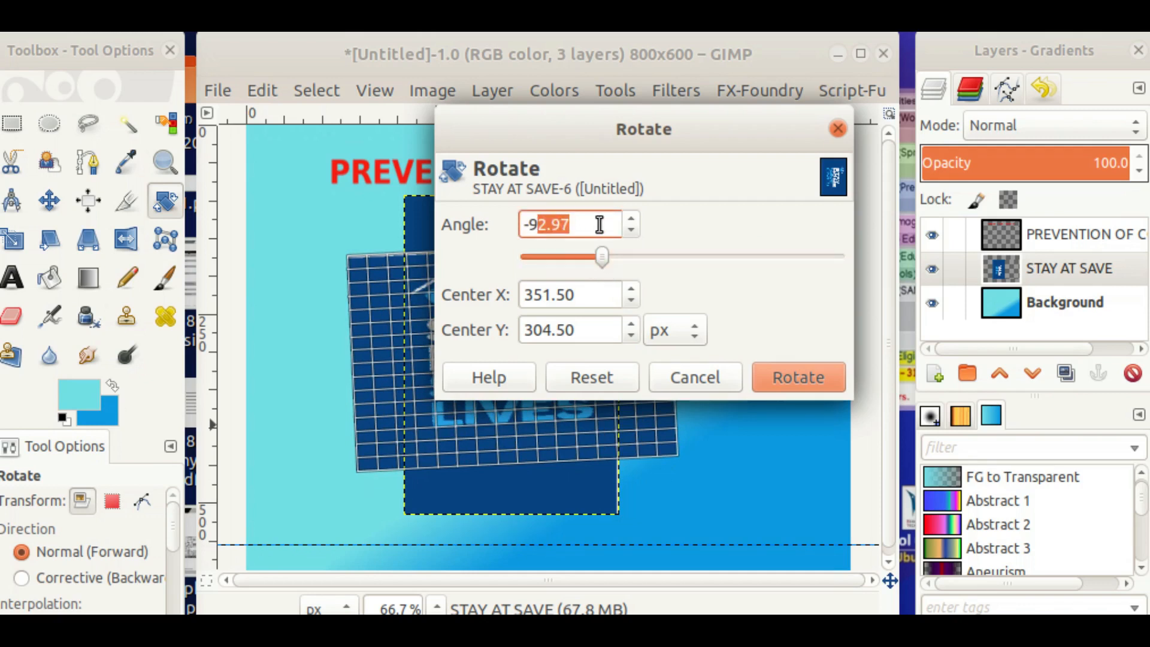
pyautogui.press('BackSpace')
pyautogui.press('BackSpace')
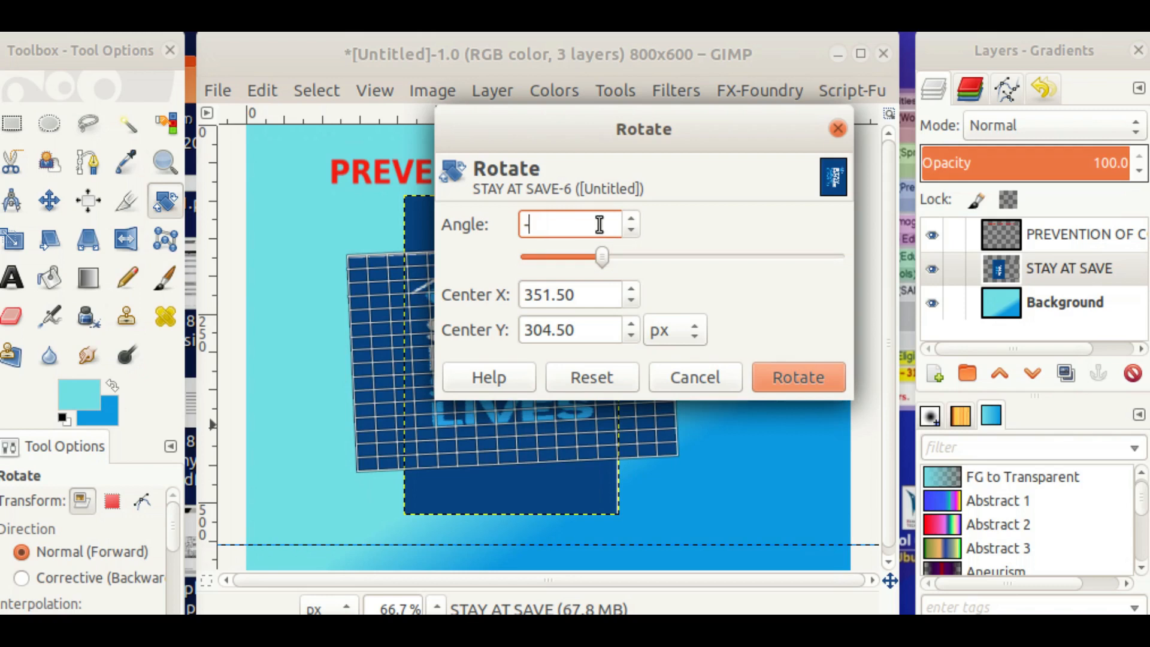
pyautogui.write('90')
pyautogui.click(832, 378)
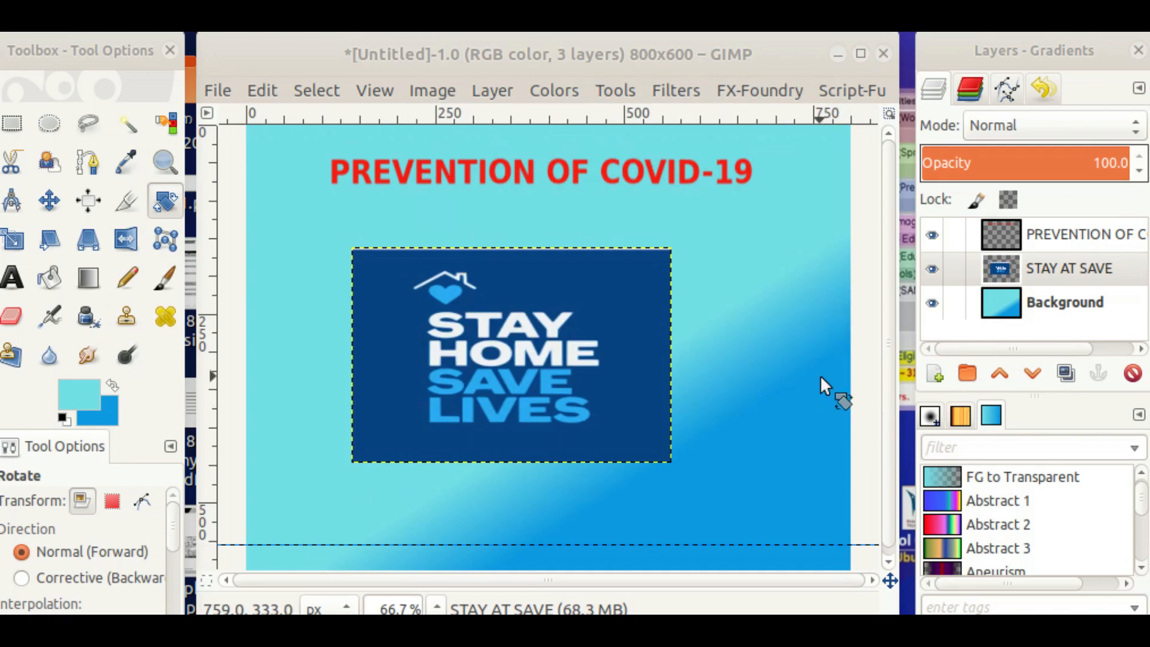
pyautogui.click(49, 200)
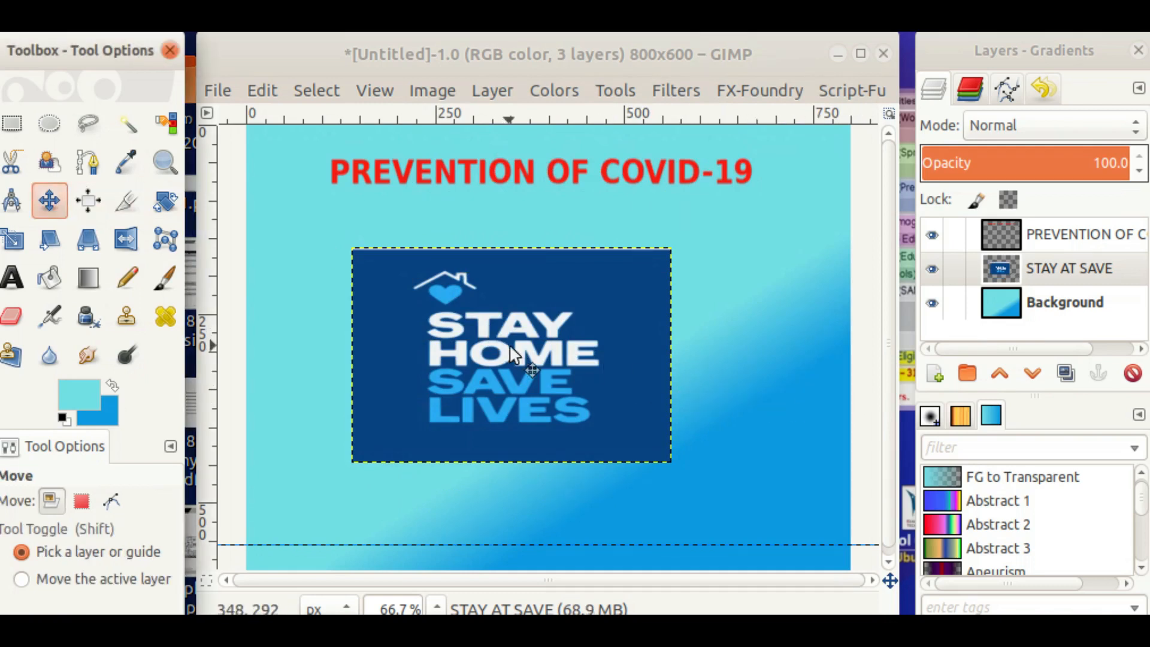
pyautogui.moveTo(512, 352); pyautogui.dragTo(497, 301)
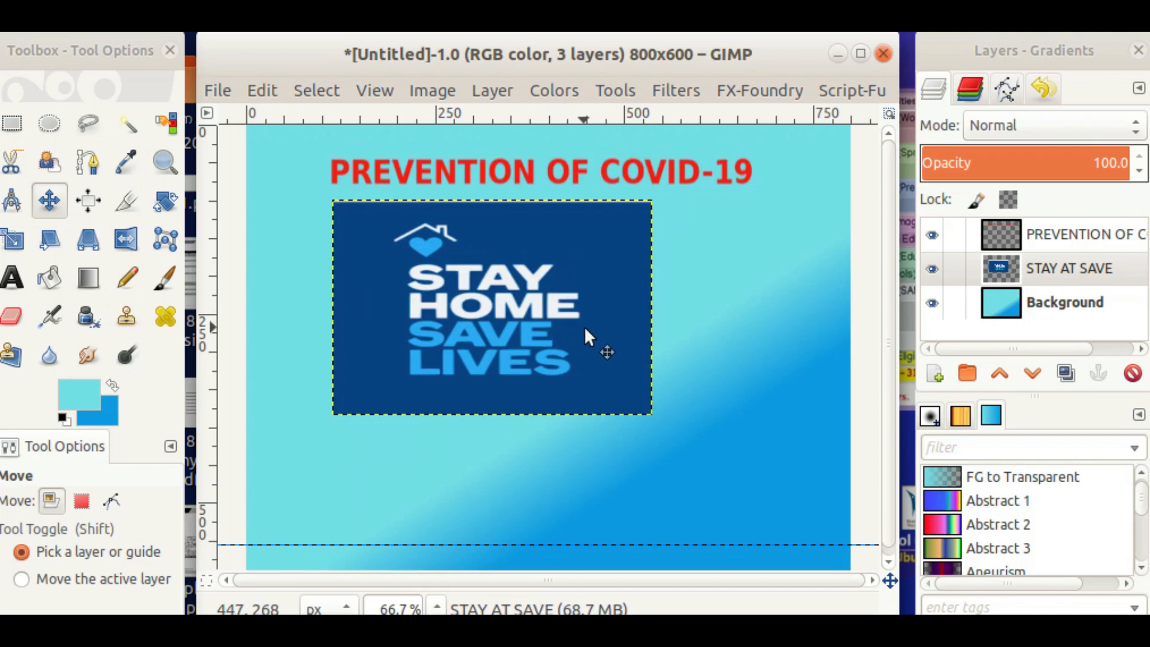
pyautogui.click(12, 252)
pyautogui.click(496, 292)
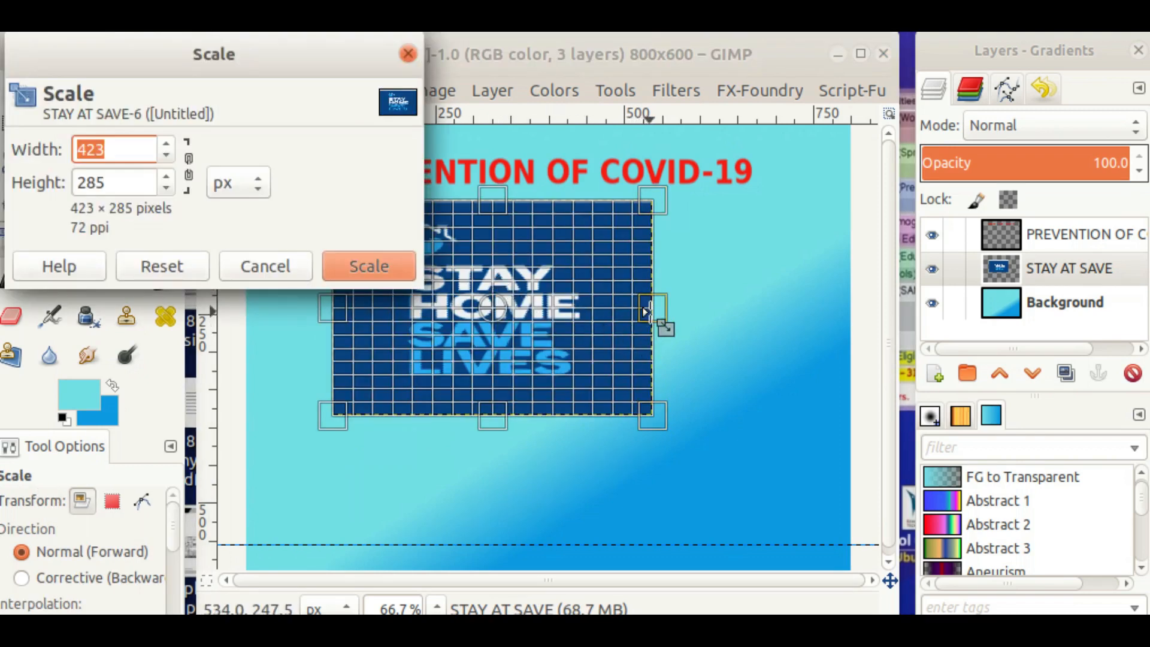
pyautogui.click(167, 157)
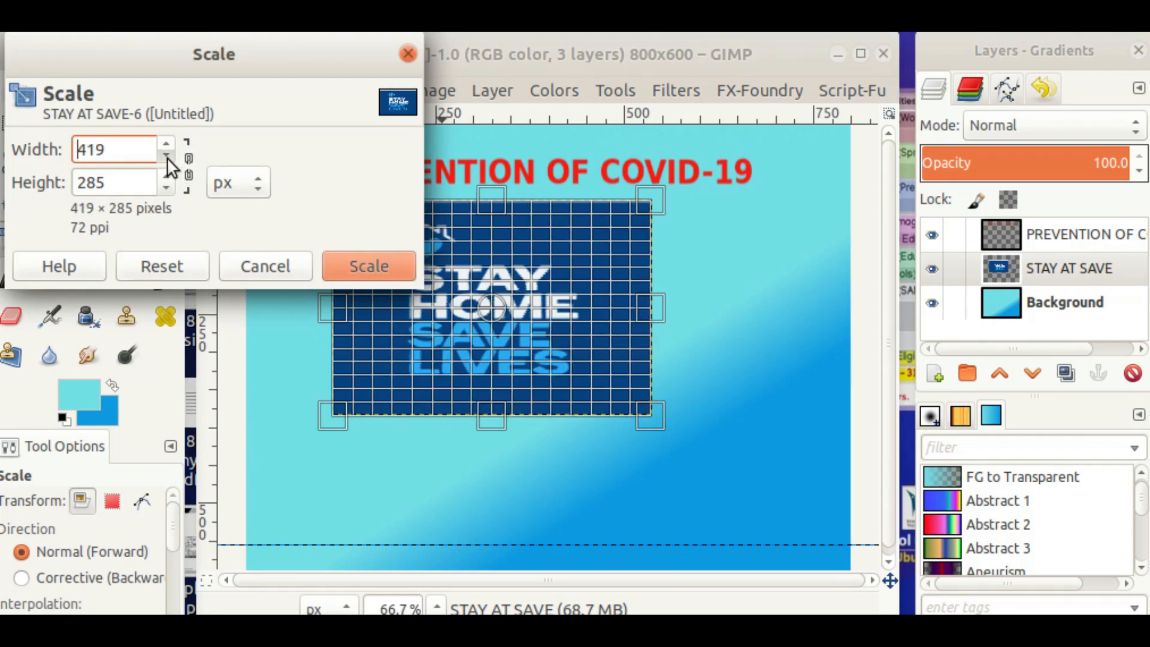
pyautogui.moveTo(166, 157); pyautogui.dragTo(167, 157)
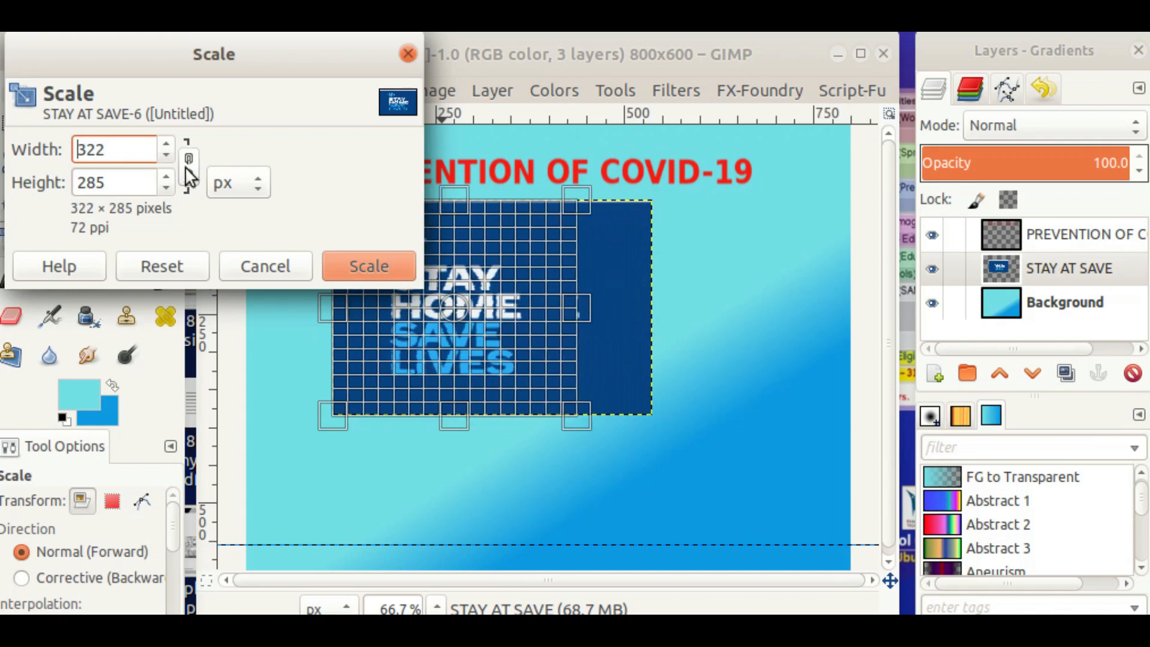
pyautogui.click(189, 167)
pyautogui.click(276, 261)
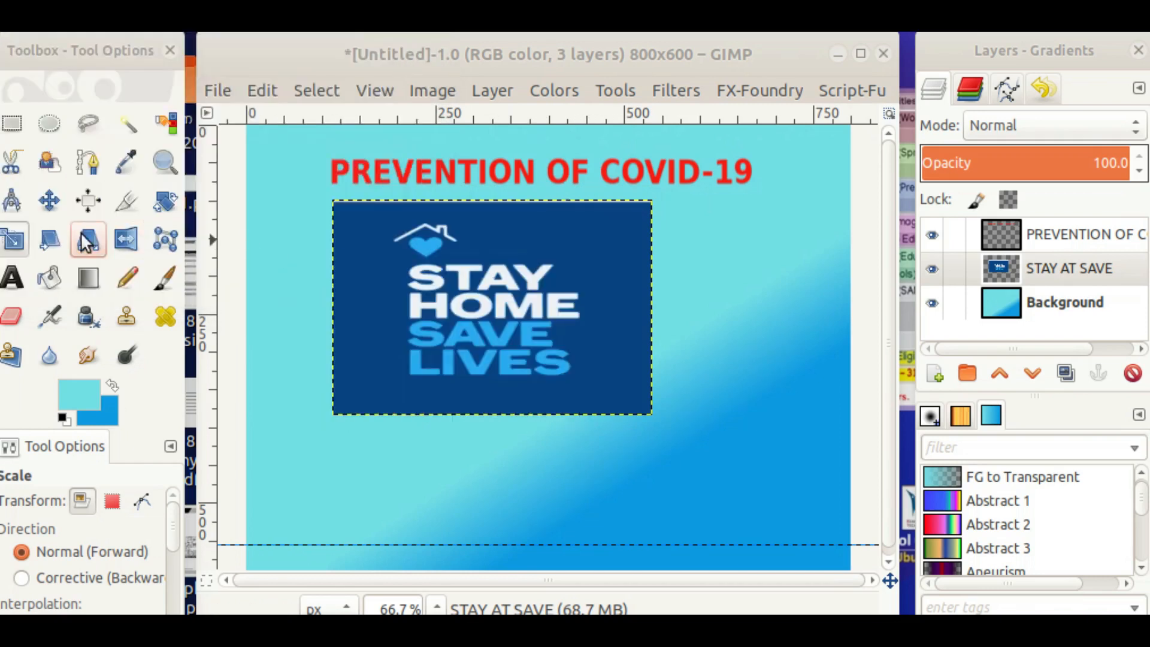
# Scale the STAY AT SAVE layer to 282 × 190 pixels with width and height linked
pyautogui.click(20, 240)
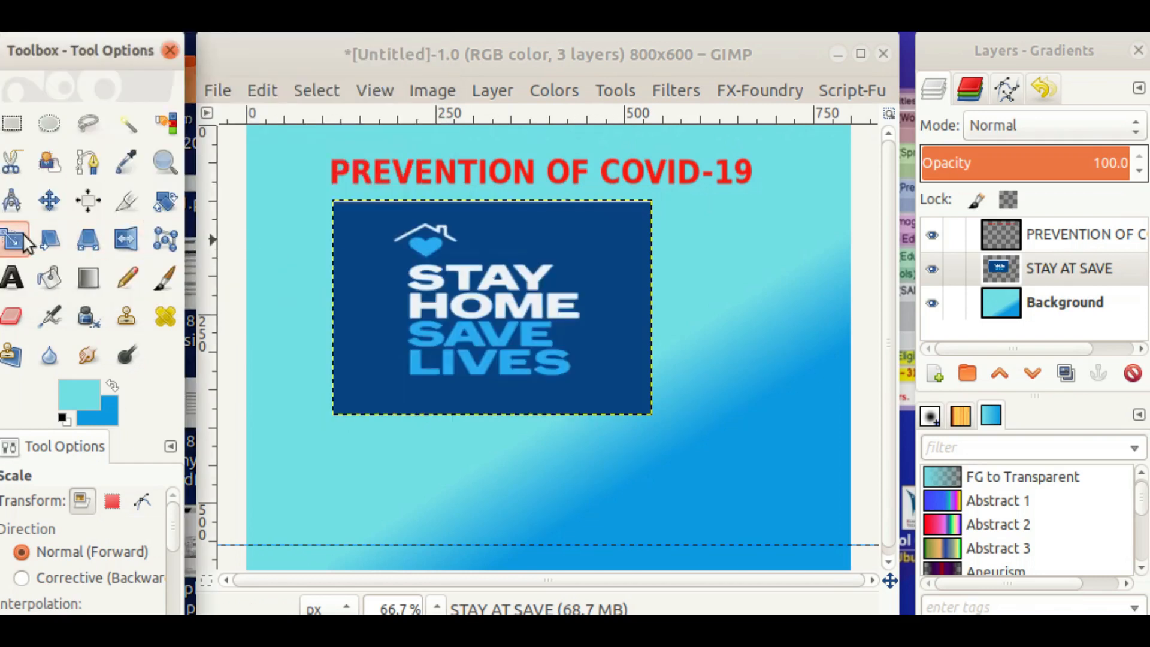
pyautogui.click(440, 307)
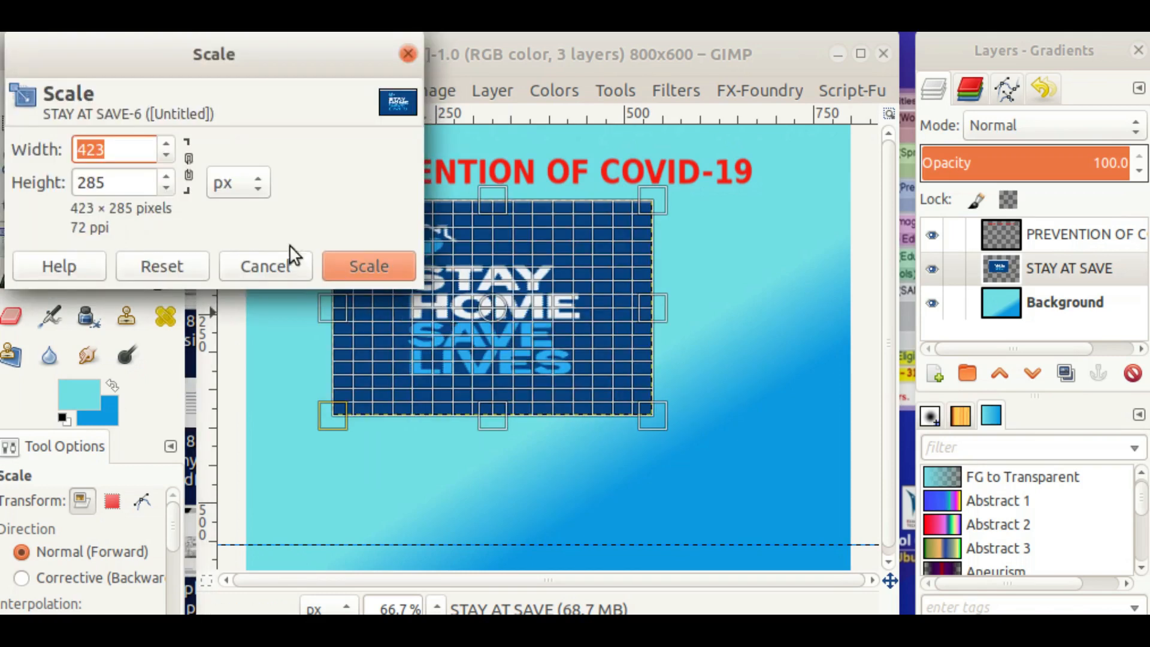
pyautogui.click(186, 165)
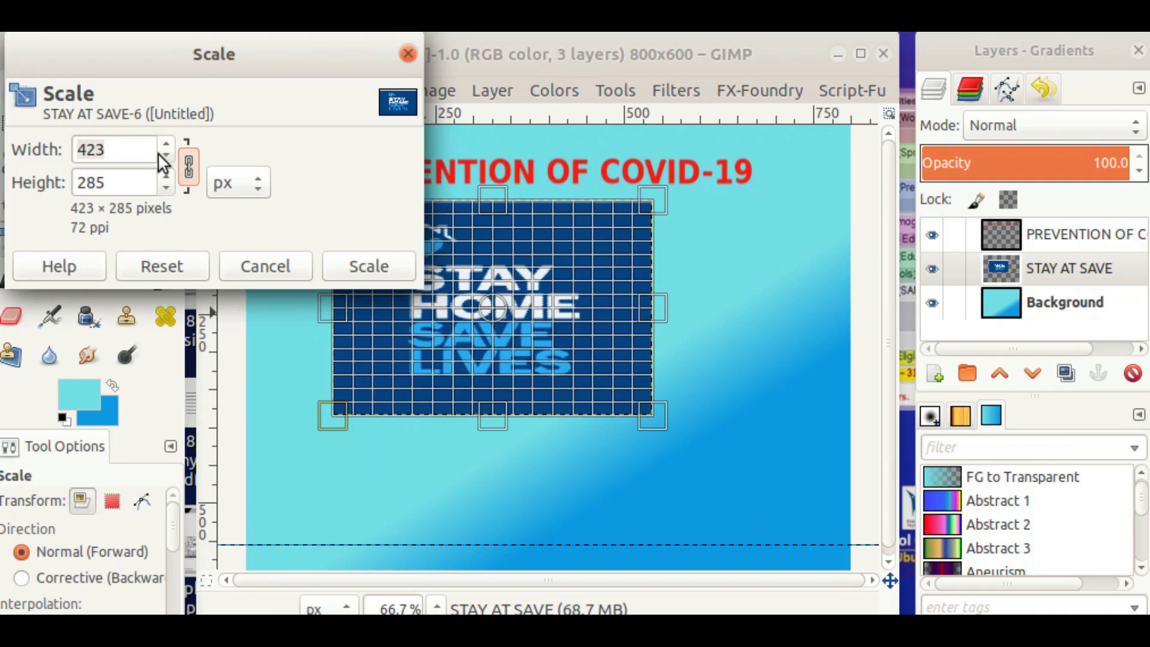
pyautogui.click(166, 157)
pyautogui.moveTo(164, 153); pyautogui.dragTo(168, 155)
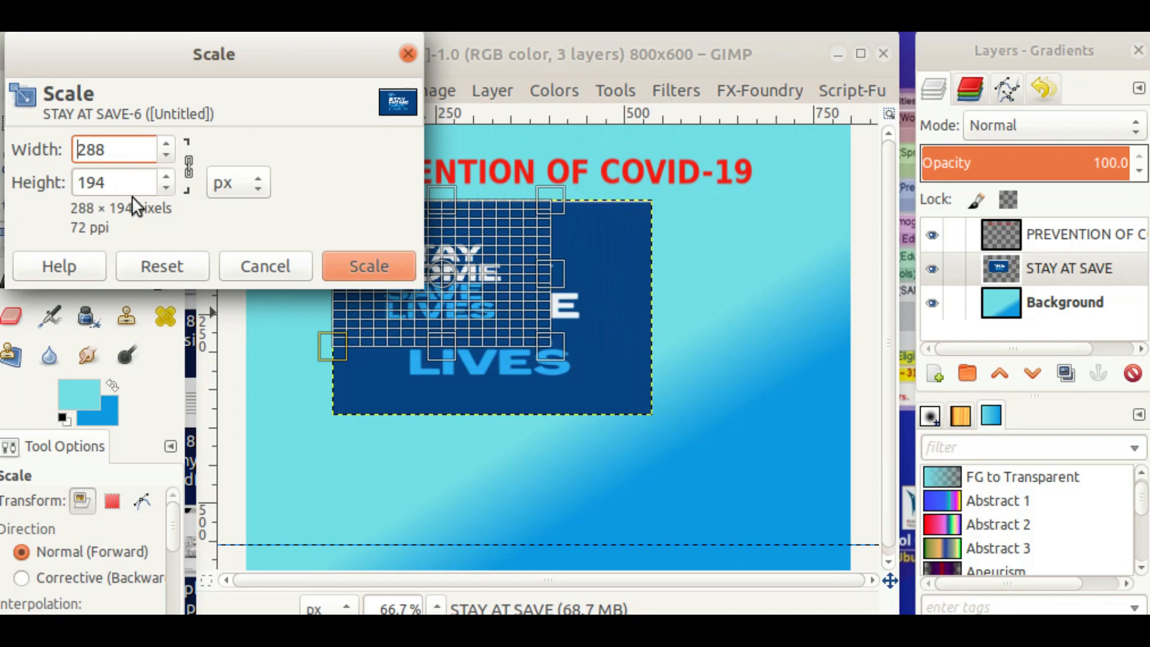
pyautogui.click(165, 155)
pyautogui.click(165, 156)
pyautogui.click(165, 156)
pyautogui.click(166, 155)
pyautogui.click(165, 155)
pyautogui.click(166, 156)
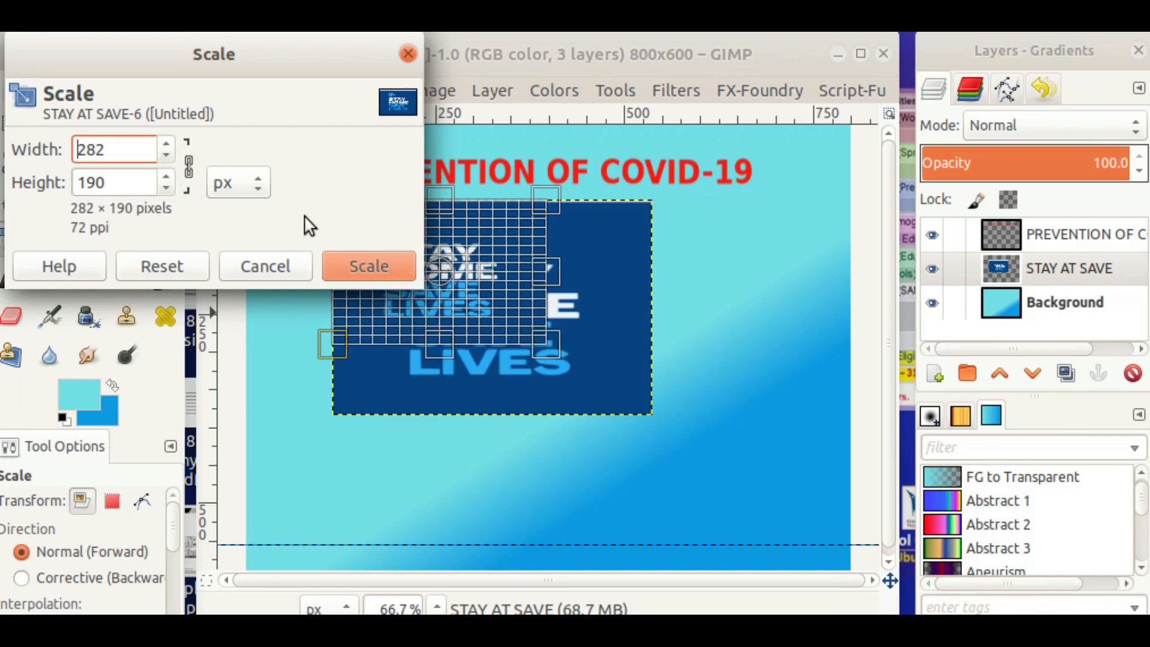
pyautogui.click(368, 264)
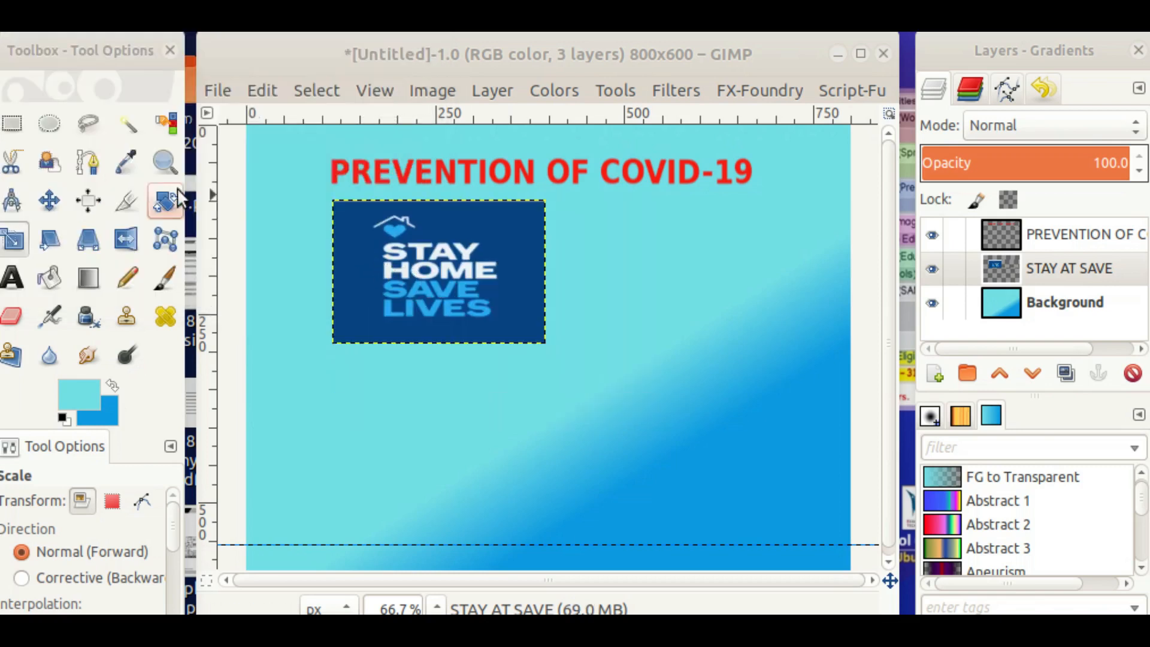
# Move the scaled STAY AT SAVE picture slightly down, leaving a small gap beneath the red title
pyautogui.click(56, 199)
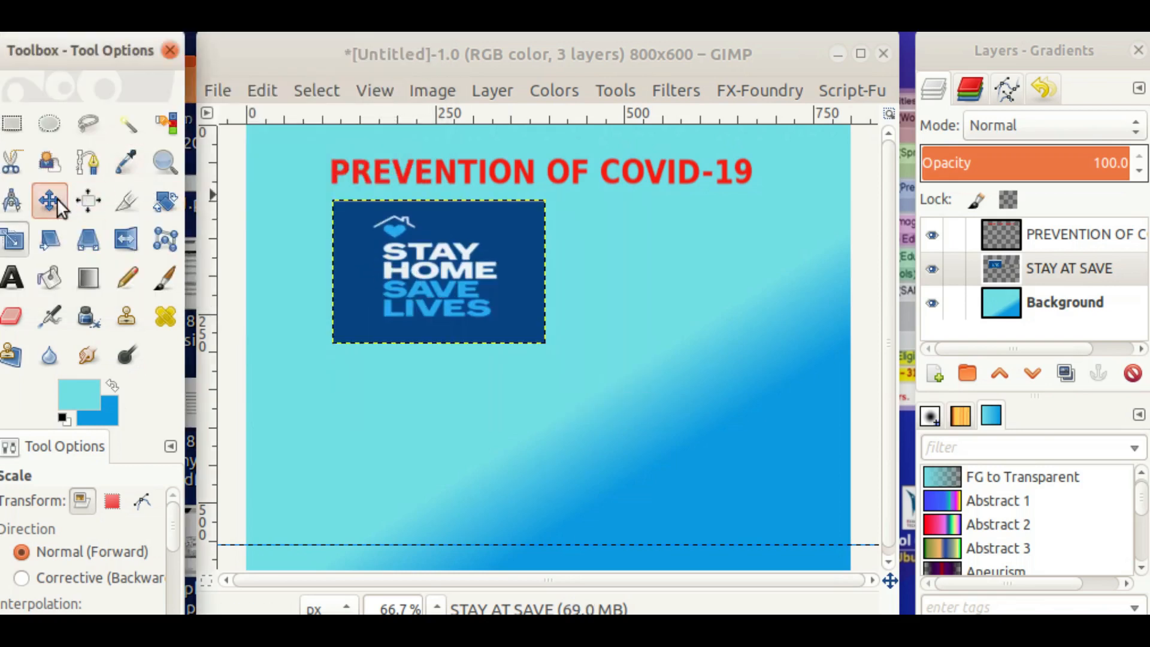
pyautogui.click(429, 257)
pyautogui.moveTo(429, 258); pyautogui.dragTo(424, 269)
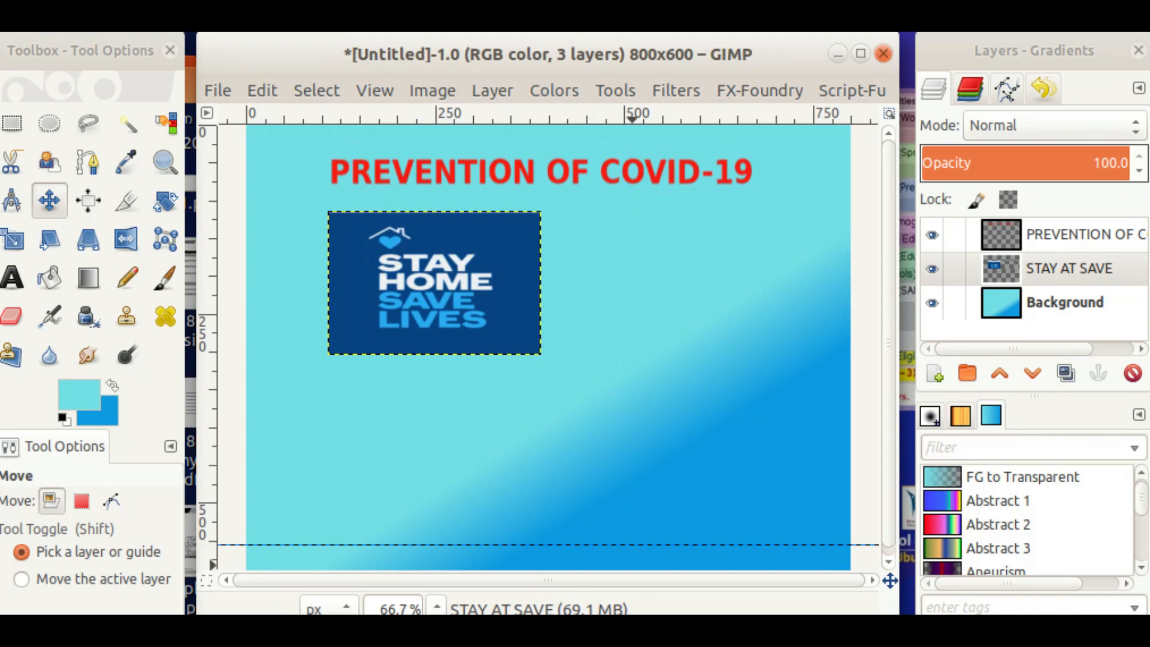
# Switch to Chrome, search Google for "free images without copyright covid-19" and open the Unsplash Covid 19 Pictures result
pyautogui.hotkey('alt', 'Tab')
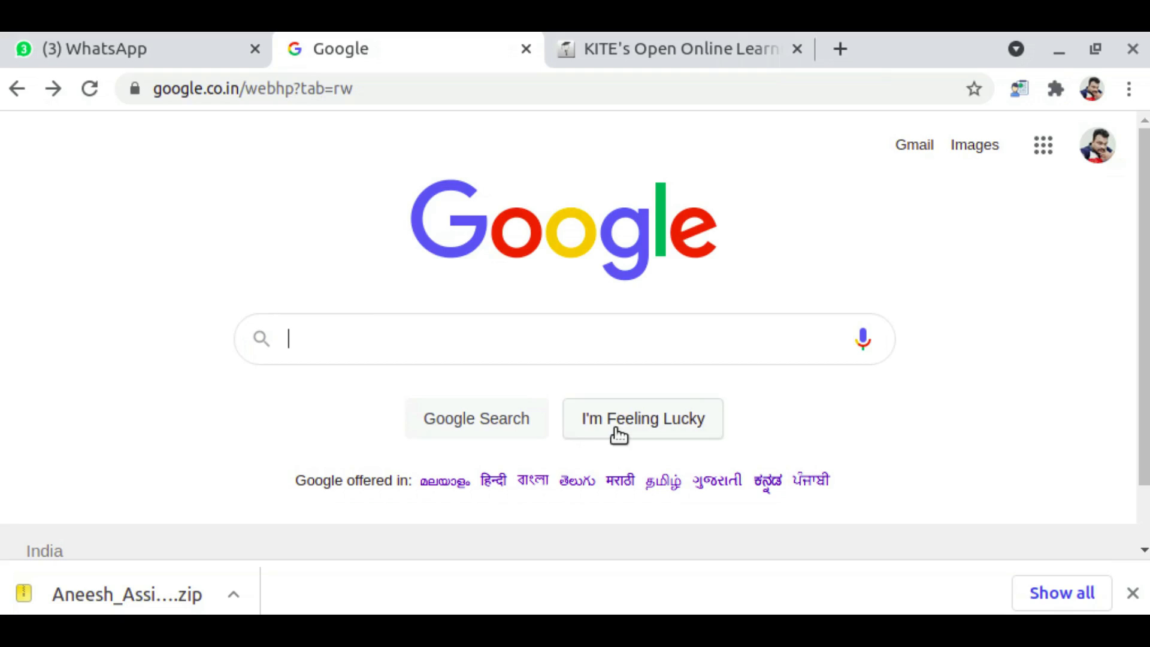
pyautogui.write('F')
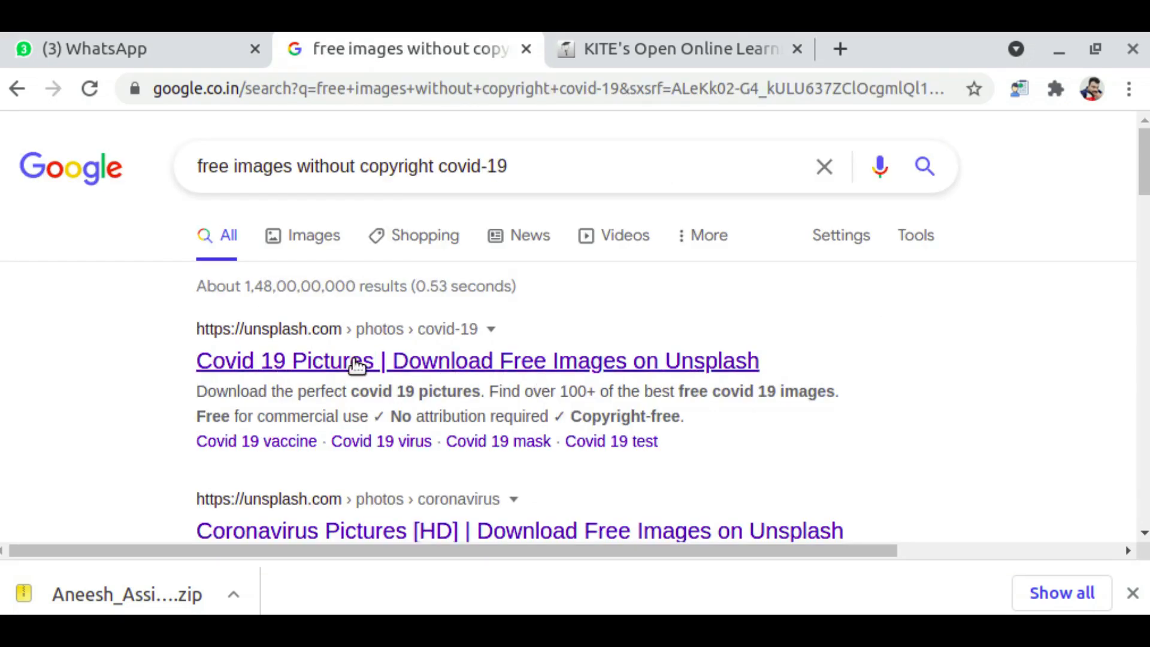
pyautogui.click(355, 362)
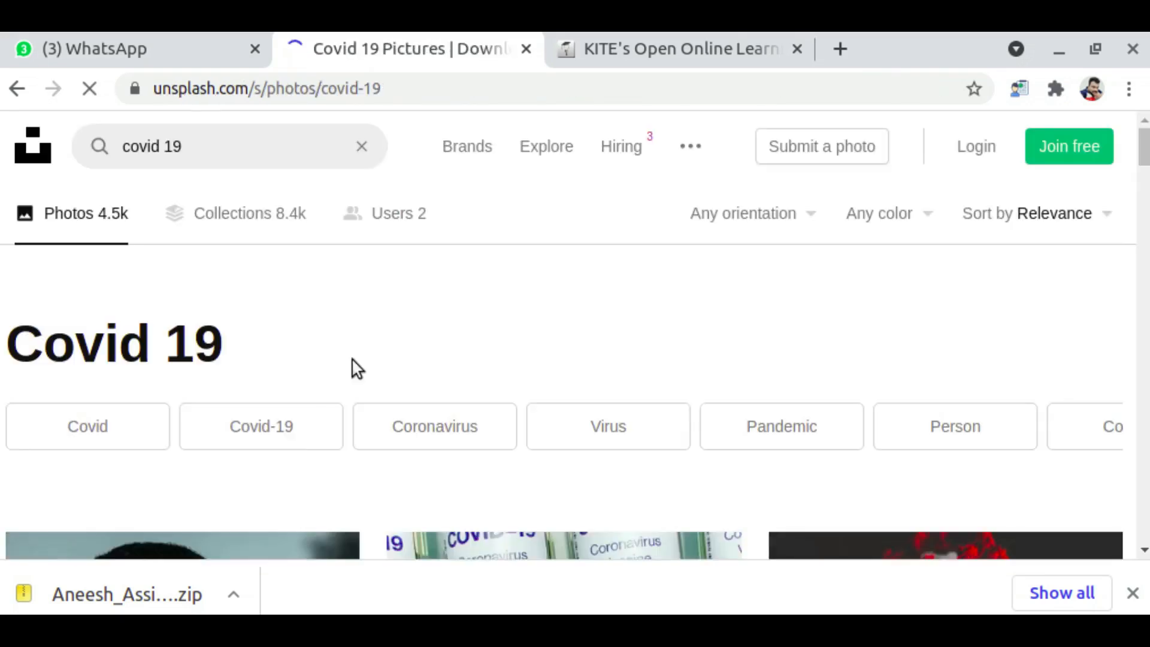
pyautogui.click(748, 25)
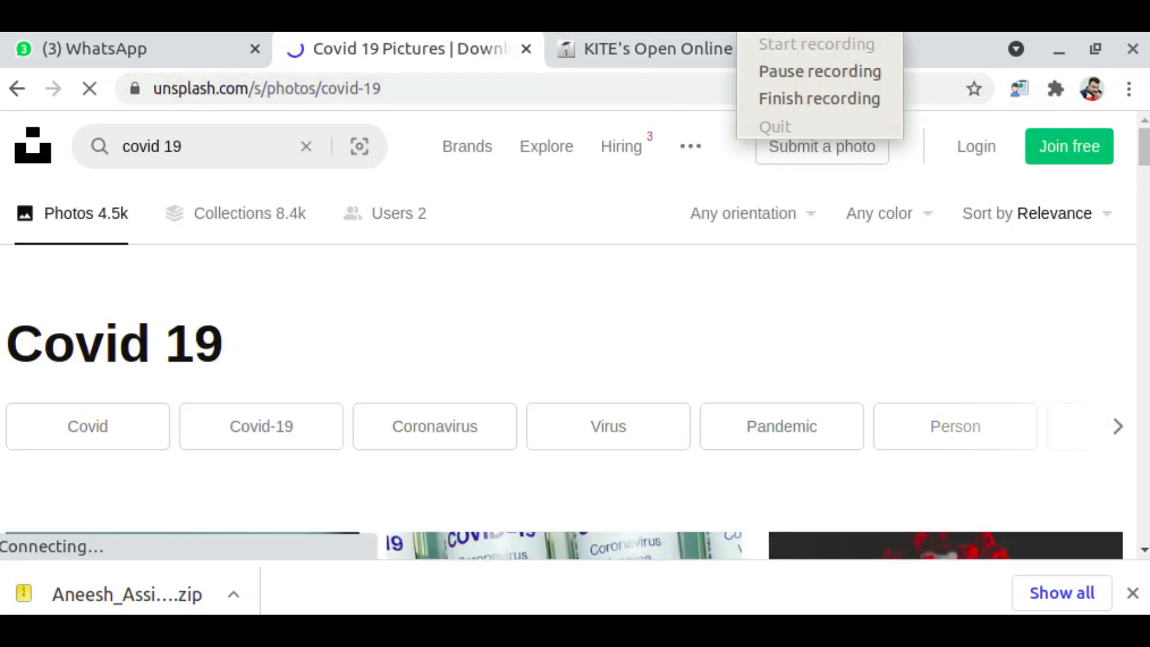
# Find the Unsplash photo of a hand sanitizer bottle with a face mask and save it to the desktop as lockdown.jpeg
pyautogui.scroll(-2, 429, 308)
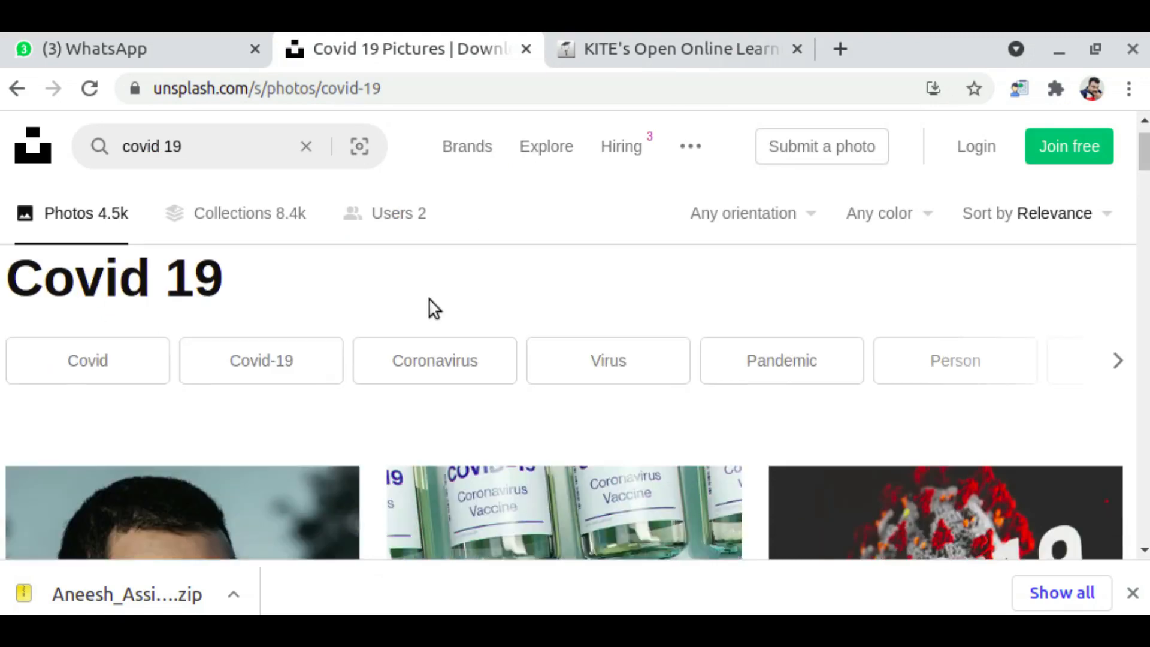
pyautogui.scroll(-3, 431, 303)
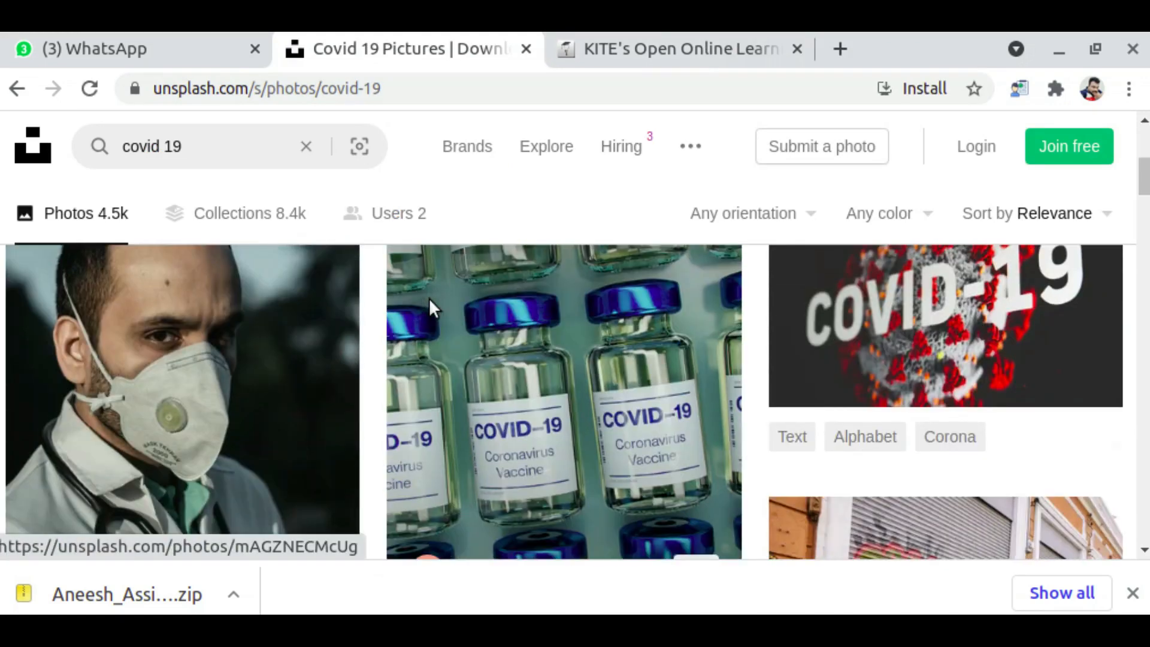
pyautogui.scroll(-3, 436, 299)
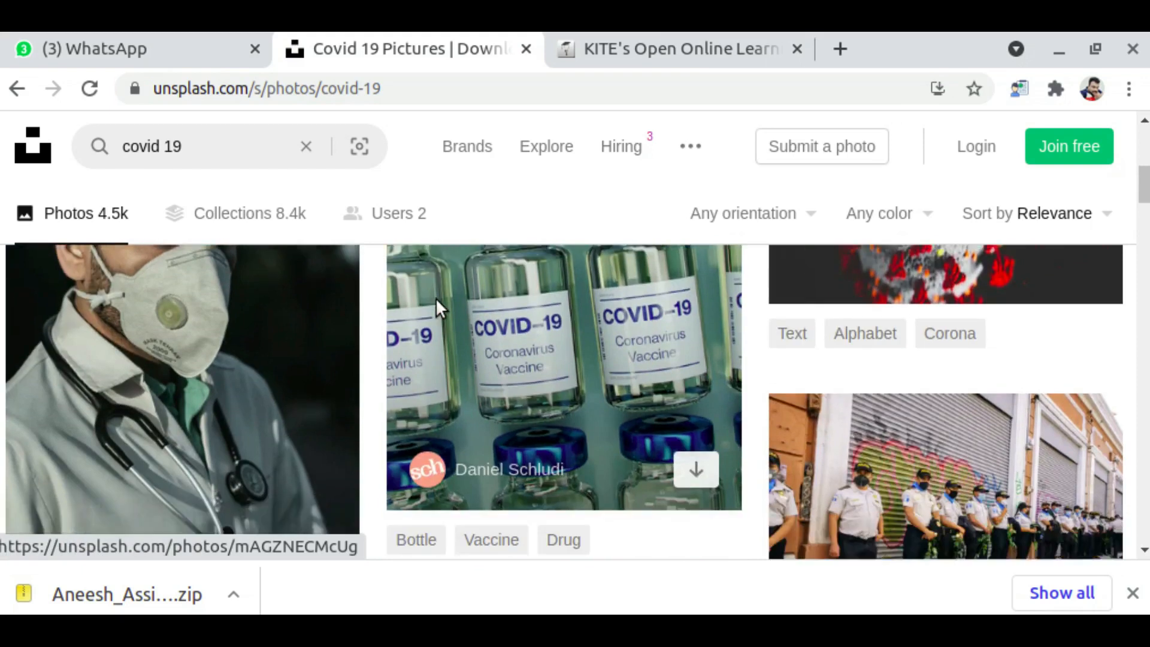
pyautogui.scroll(-5, 436, 297)
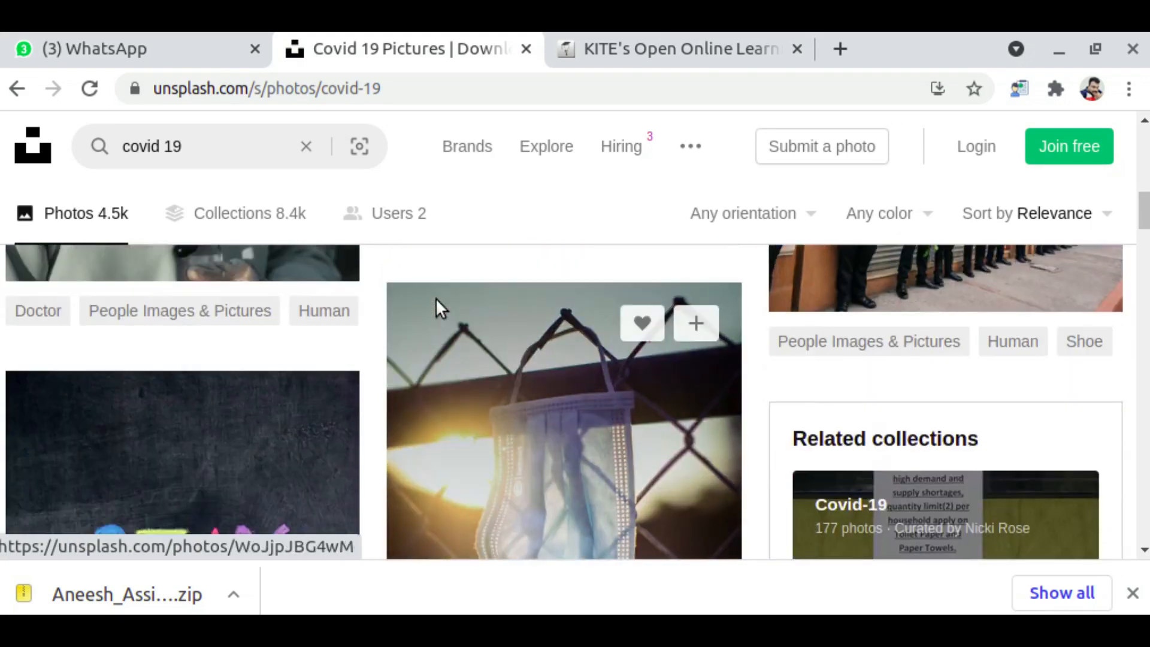
pyautogui.scroll(-8, 492, 332)
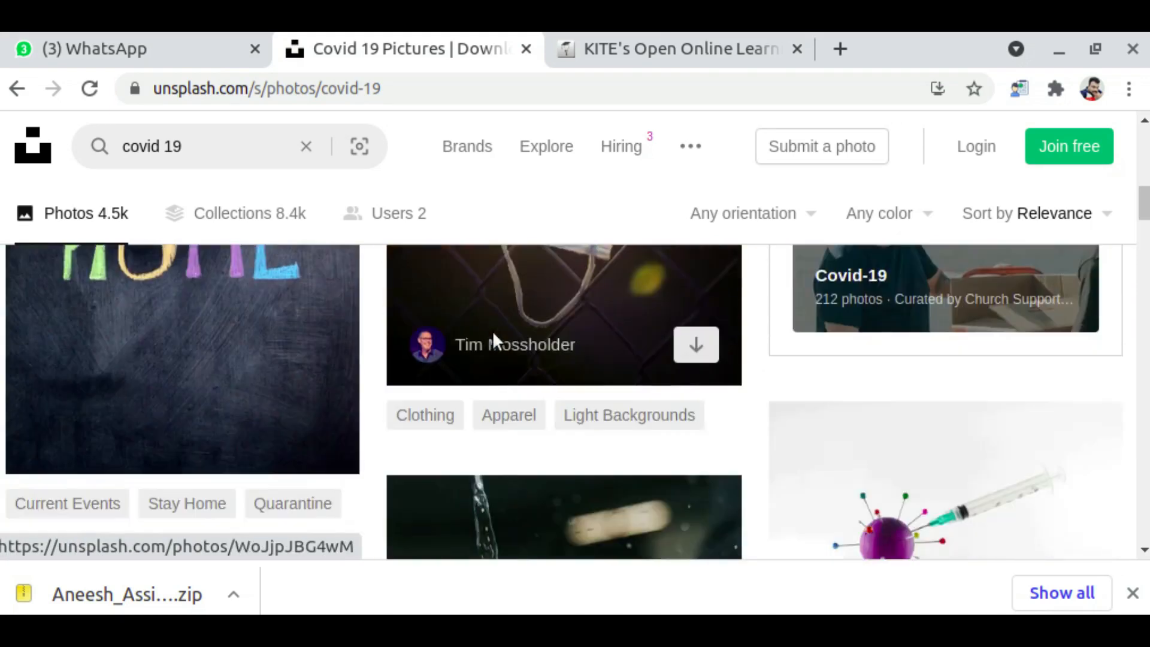
pyautogui.scroll(-4, 493, 332)
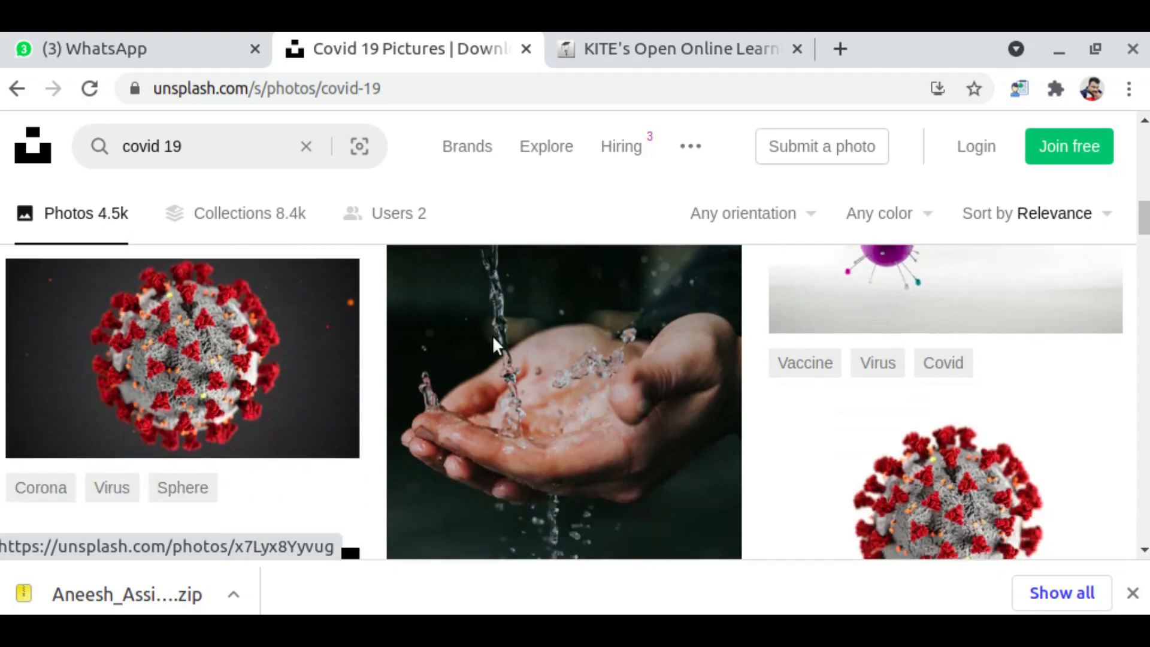
pyautogui.scroll(-5, 496, 347)
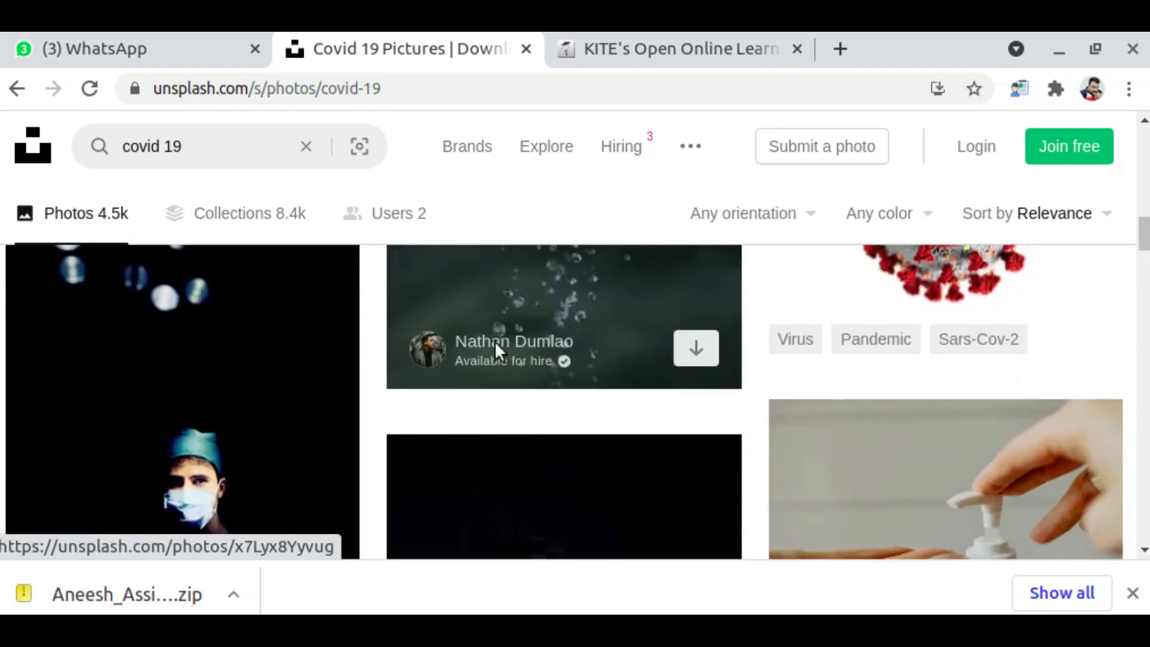
pyautogui.scroll(-6, 496, 350)
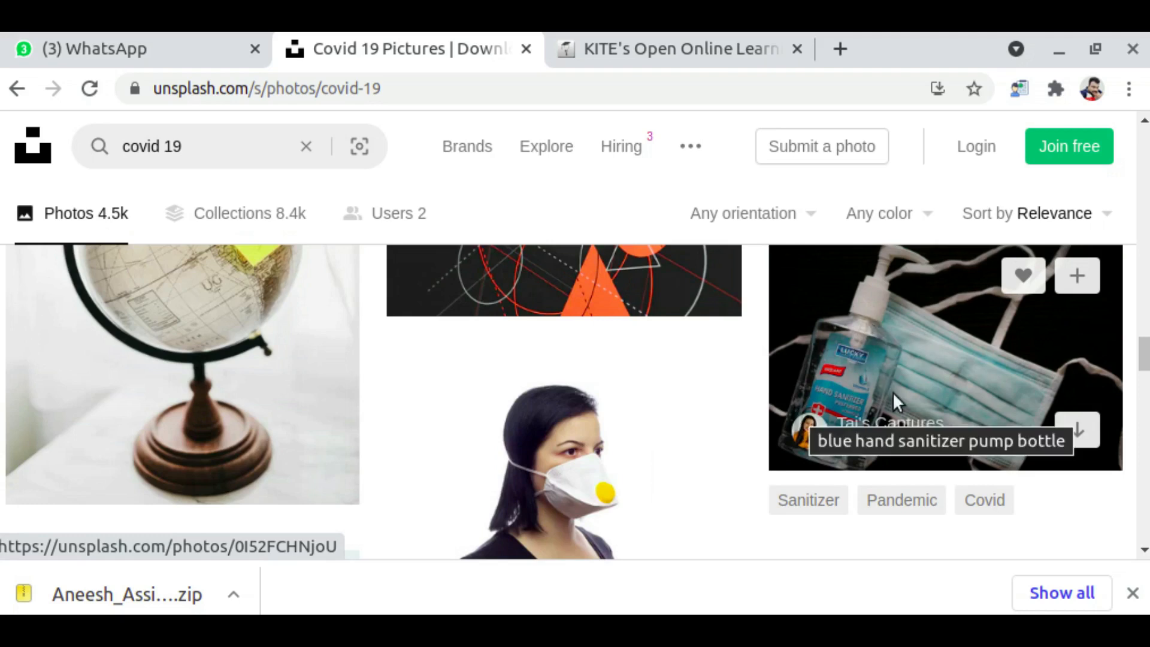
pyautogui.rightClick(871, 342)
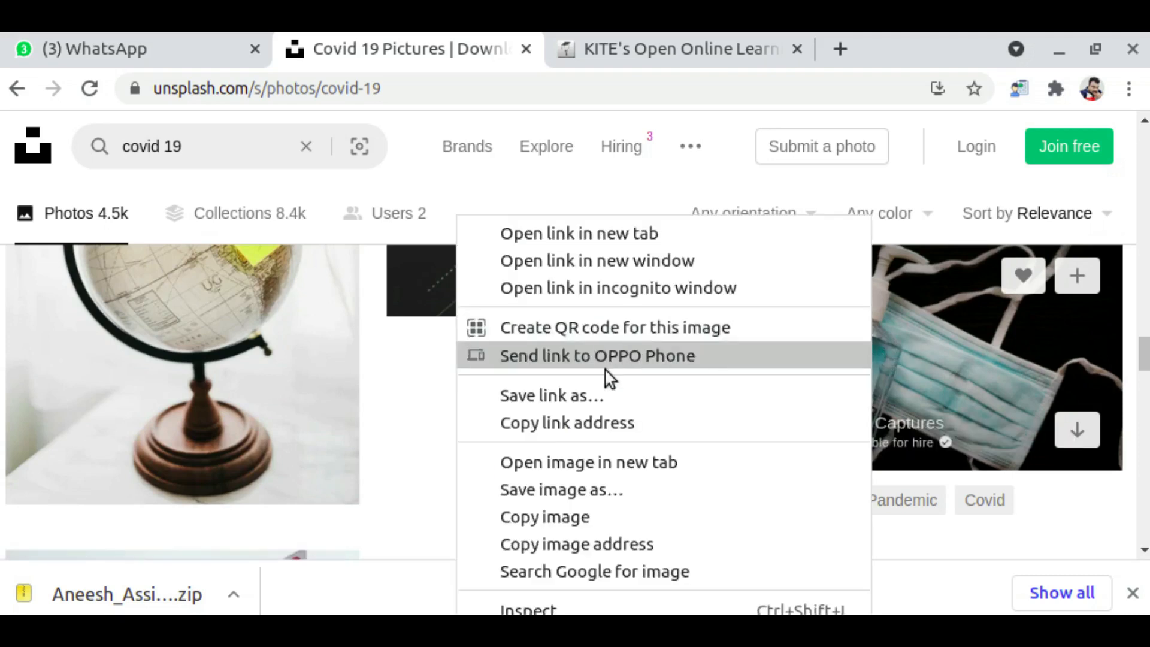
pyautogui.click(576, 489)
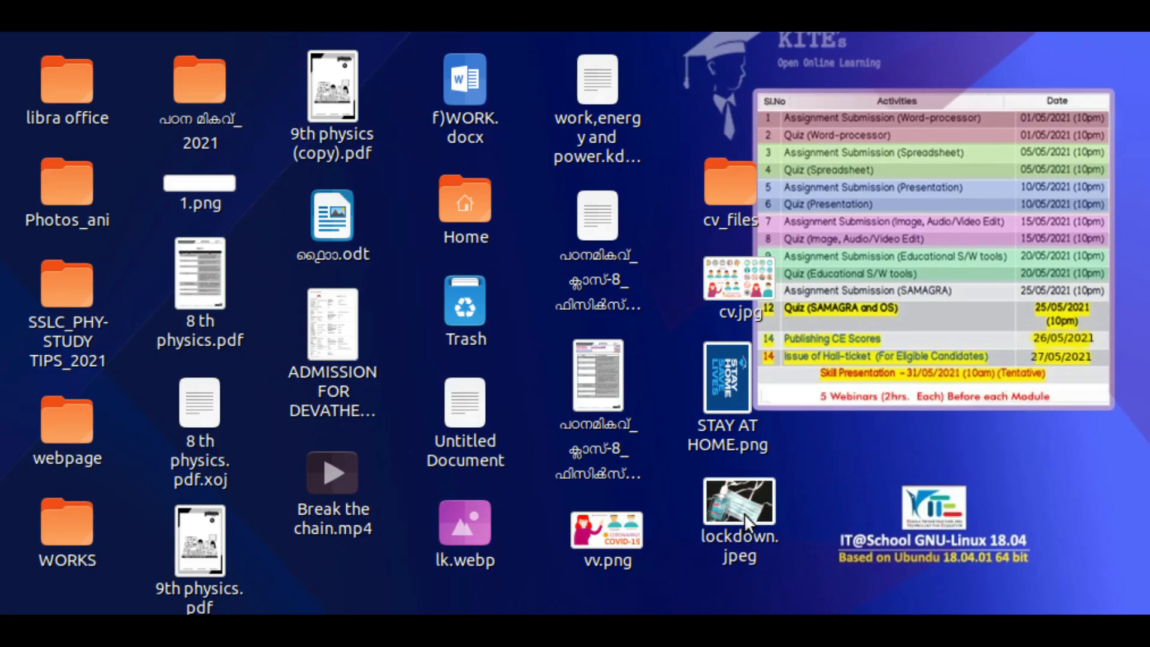
# Open lockdown.jpeg from the desktop with GNU Image Manipulation Program
pyautogui.click(737, 507)
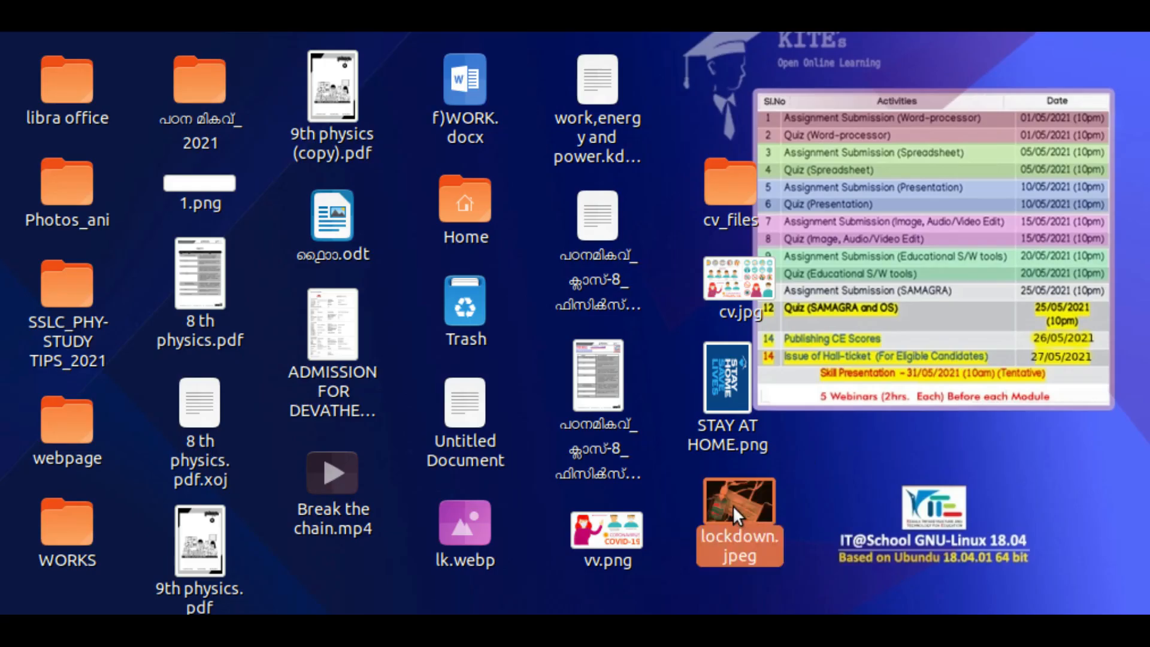
pyautogui.rightClick(733, 505)
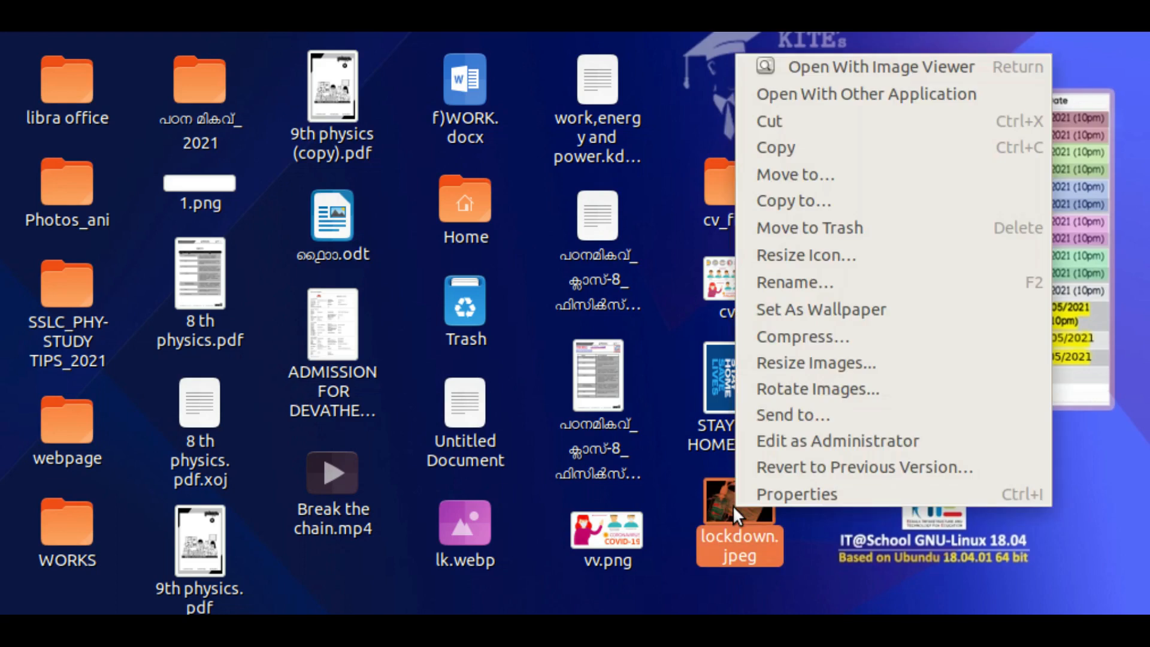
pyautogui.click(857, 97)
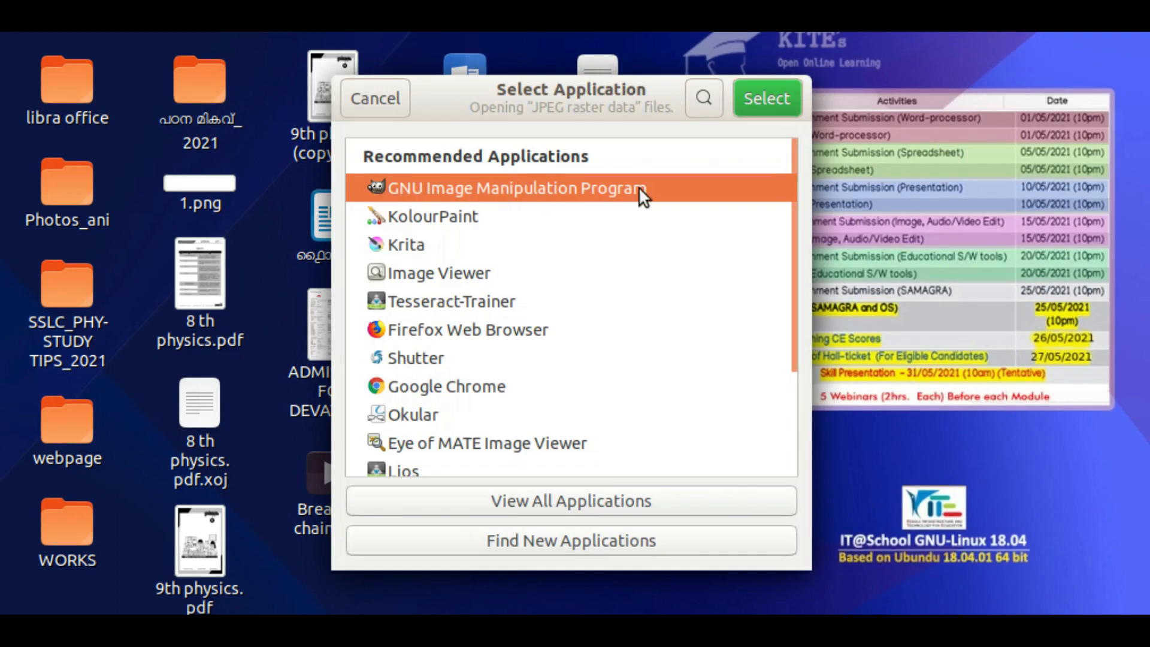
pyautogui.click(769, 98)
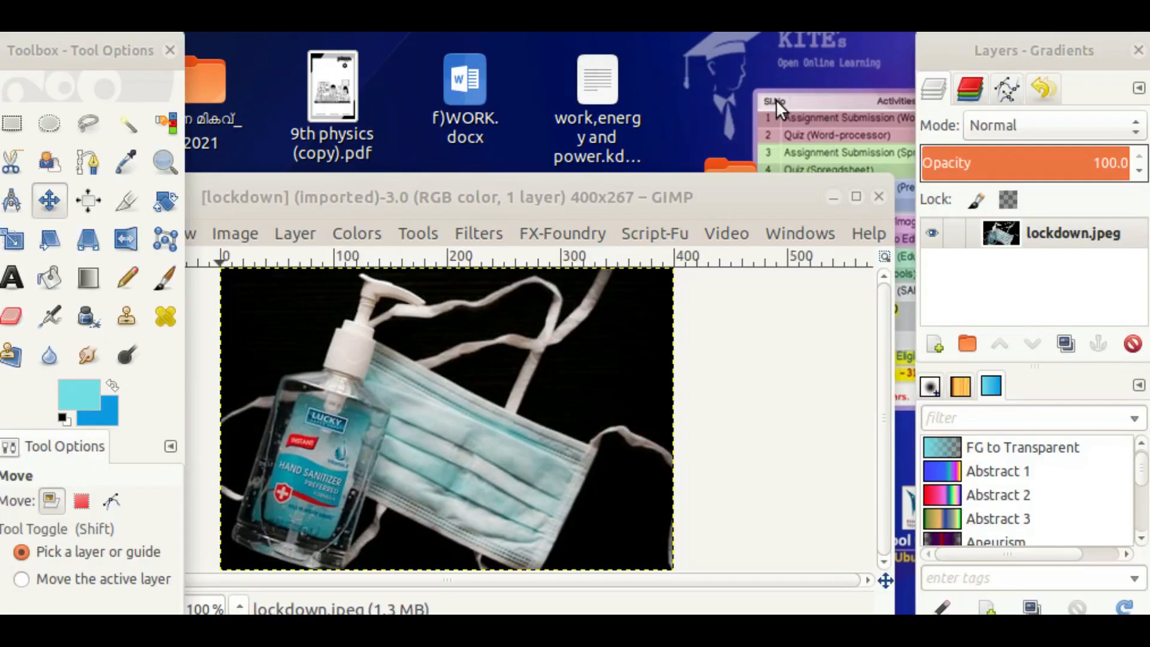
# Copy the whole lockdown.jpeg picture to the clipboard and close its image window
pyautogui.moveTo(502, 199); pyautogui.dragTo(536, 62)
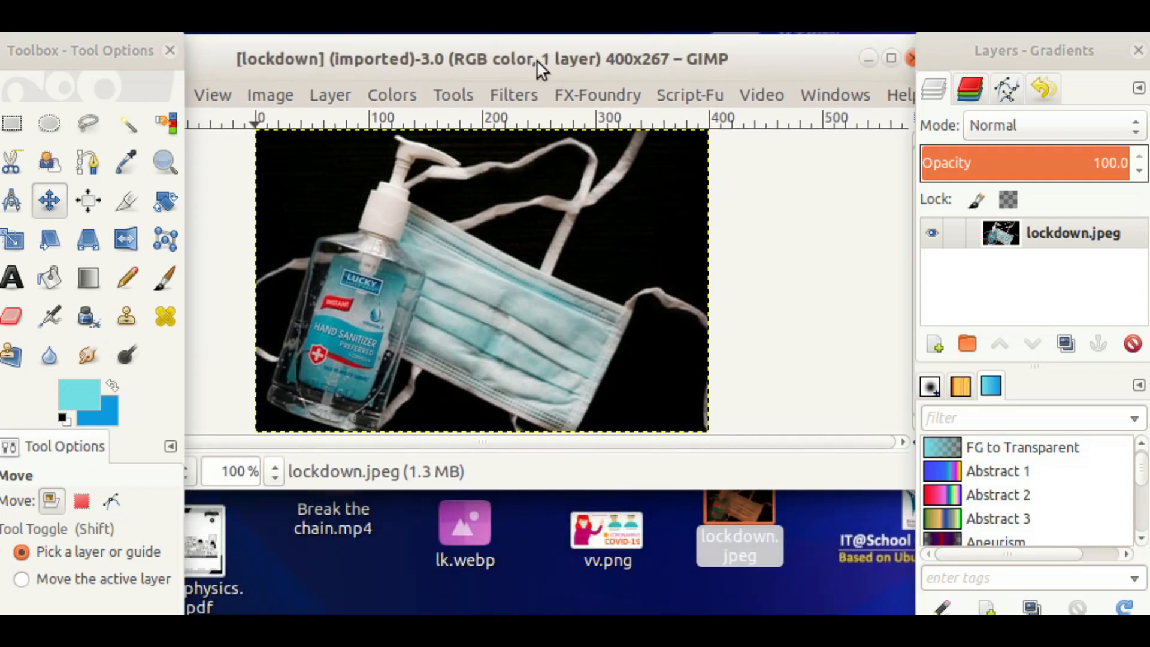
pyautogui.moveTo(323, 56); pyautogui.dragTo(448, 44)
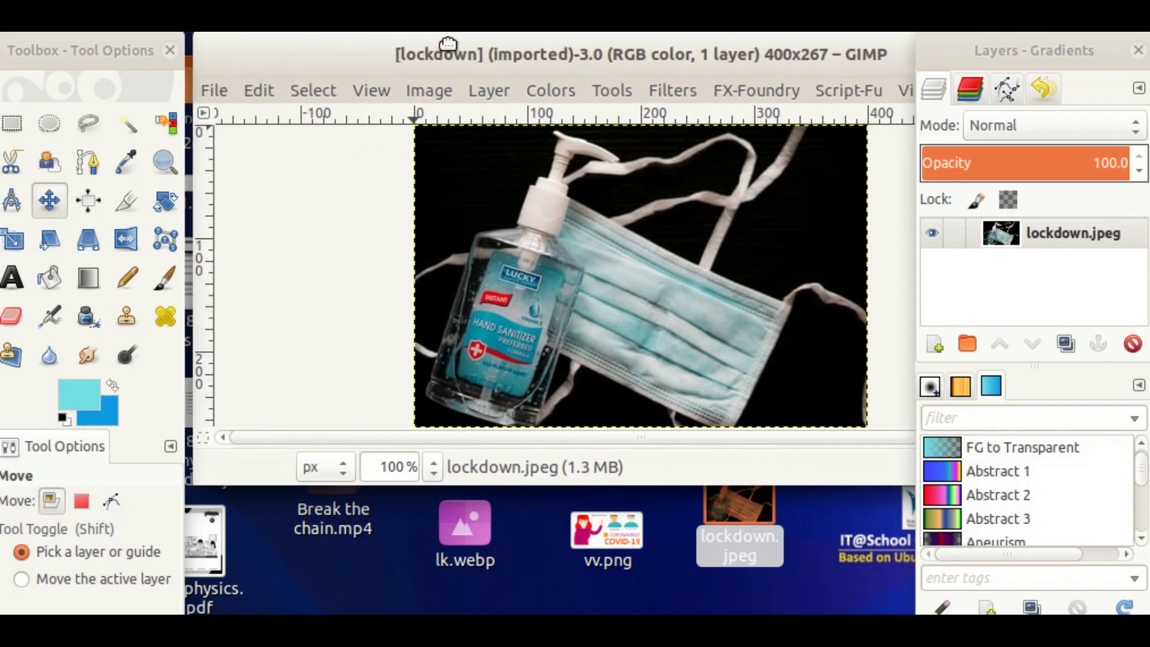
pyautogui.click(267, 88)
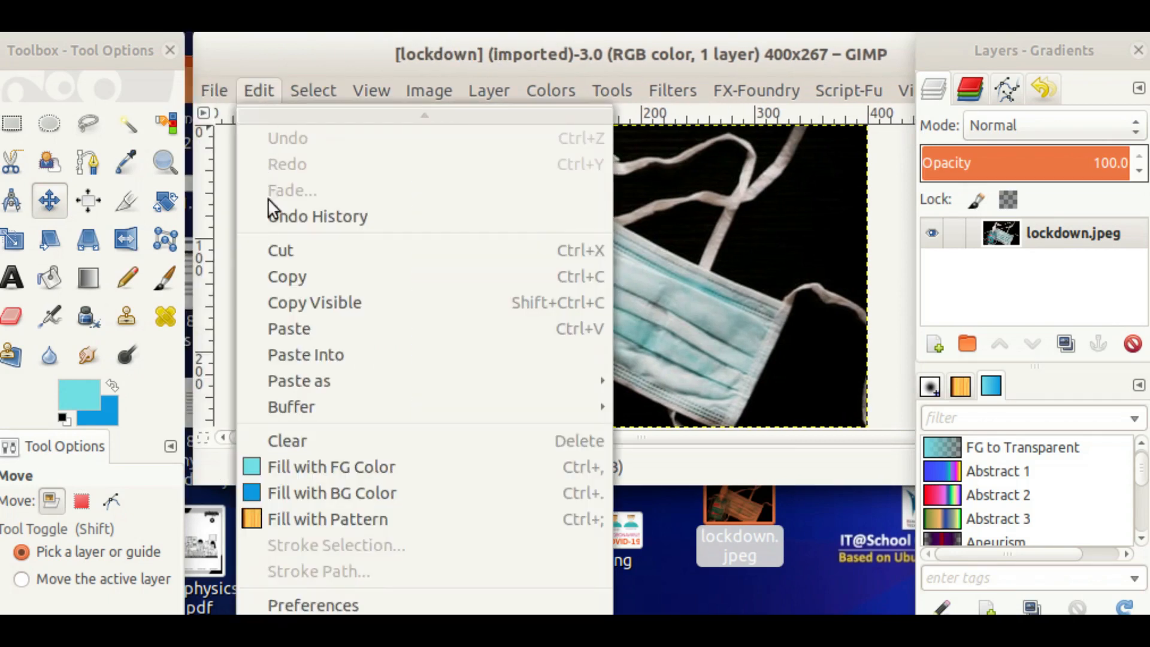
pyautogui.click(286, 281)
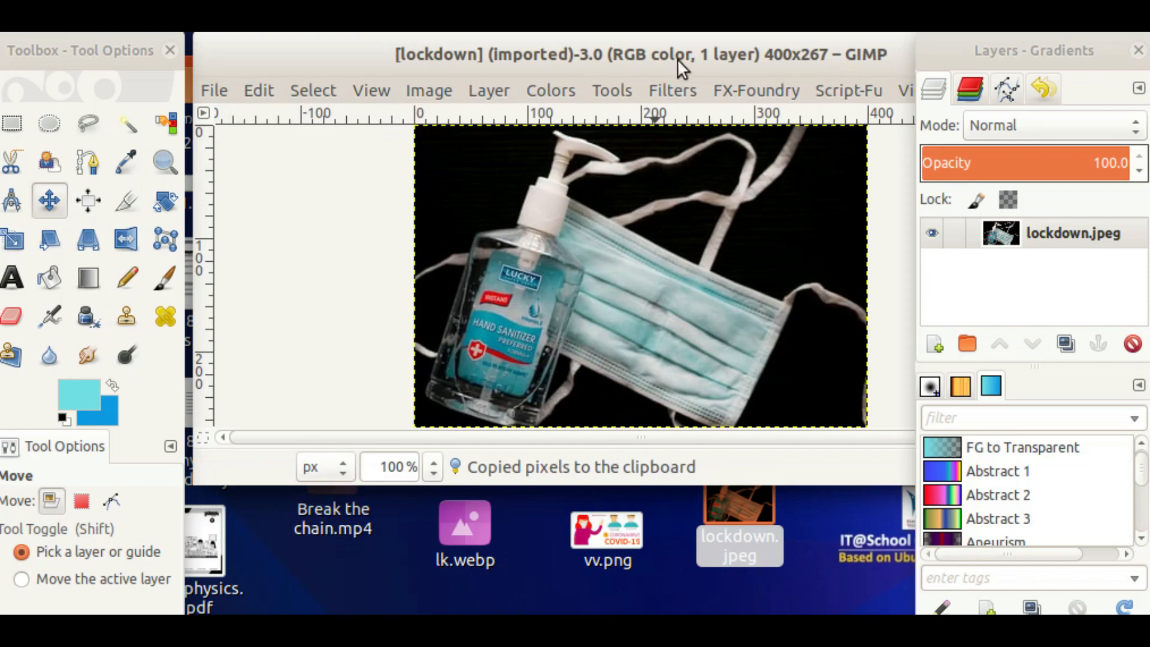
pyautogui.moveTo(677, 63); pyautogui.dragTo(426, 66)
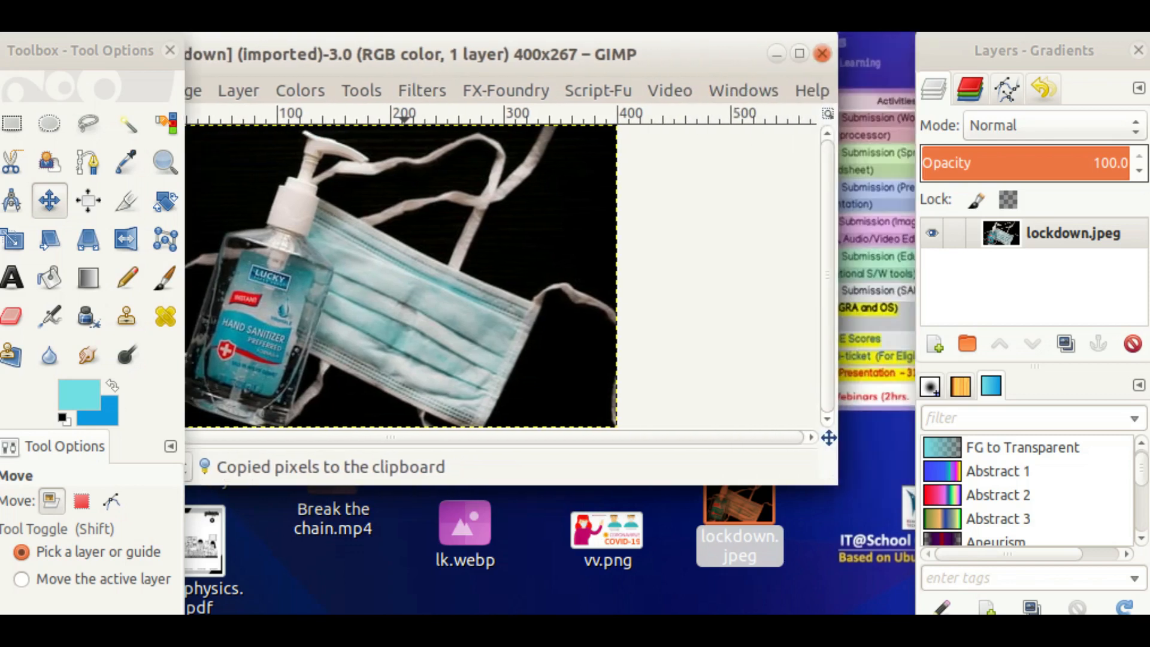
pyautogui.click(822, 53)
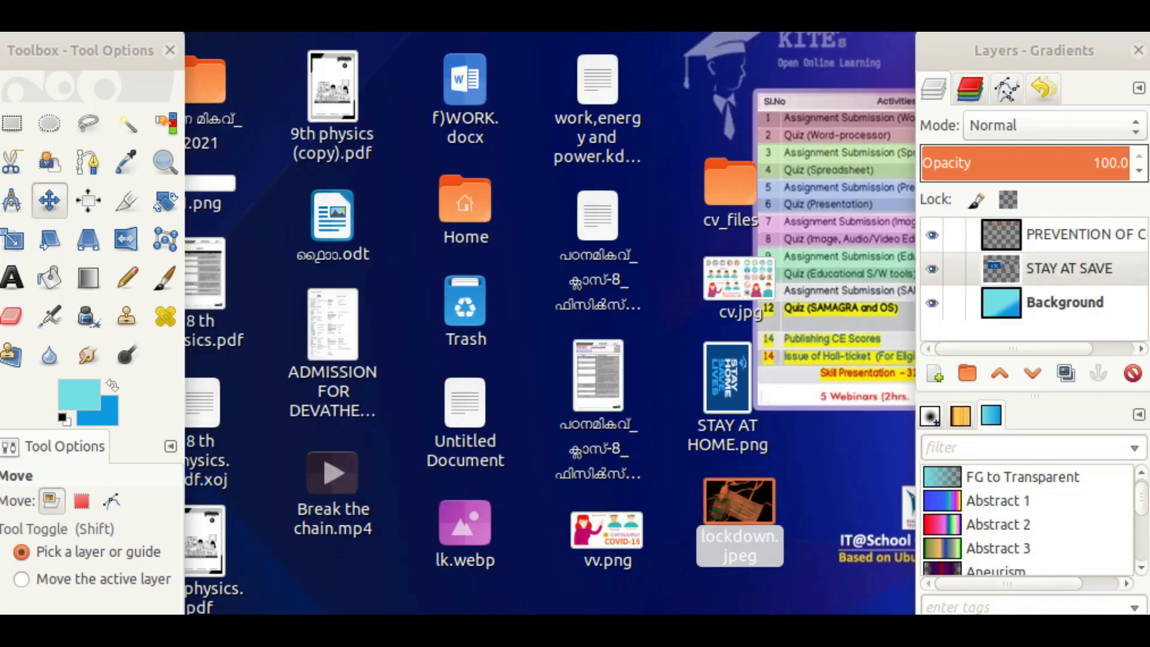
# Paste the copied picture into the 800x600 poster as a new layer and align its upper-left corner with the STAY AT SAVE picture
pyautogui.hotkey('alt', 'Tab')
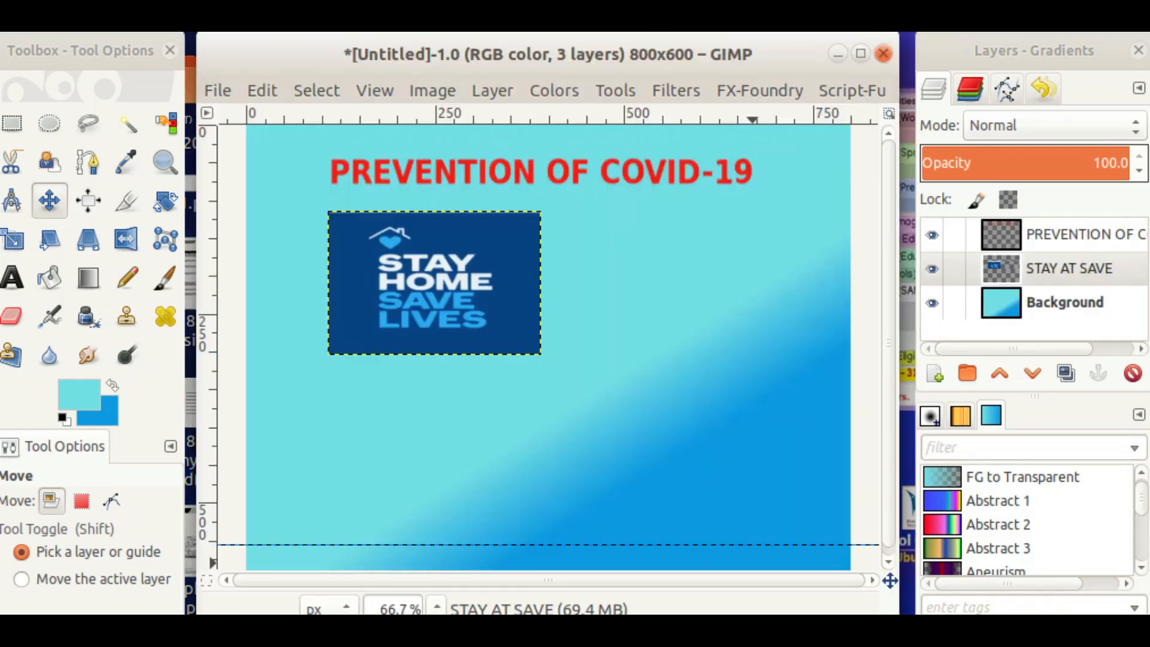
pyautogui.click(264, 91)
pyautogui.moveTo(316, 414)
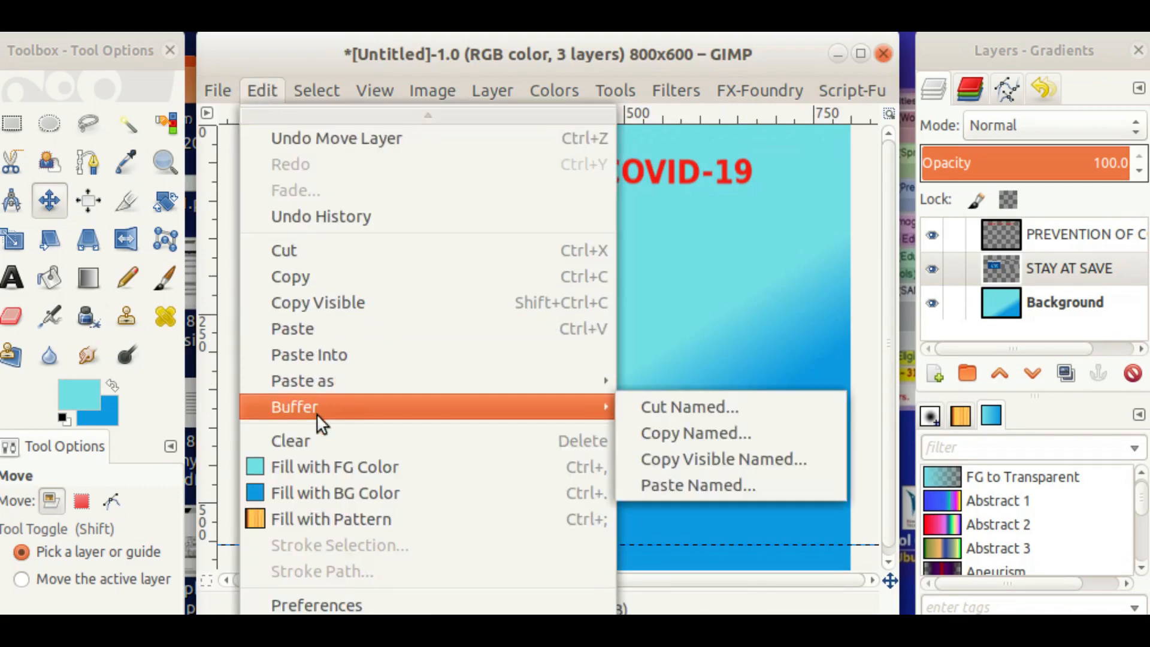
pyautogui.moveTo(422, 382)
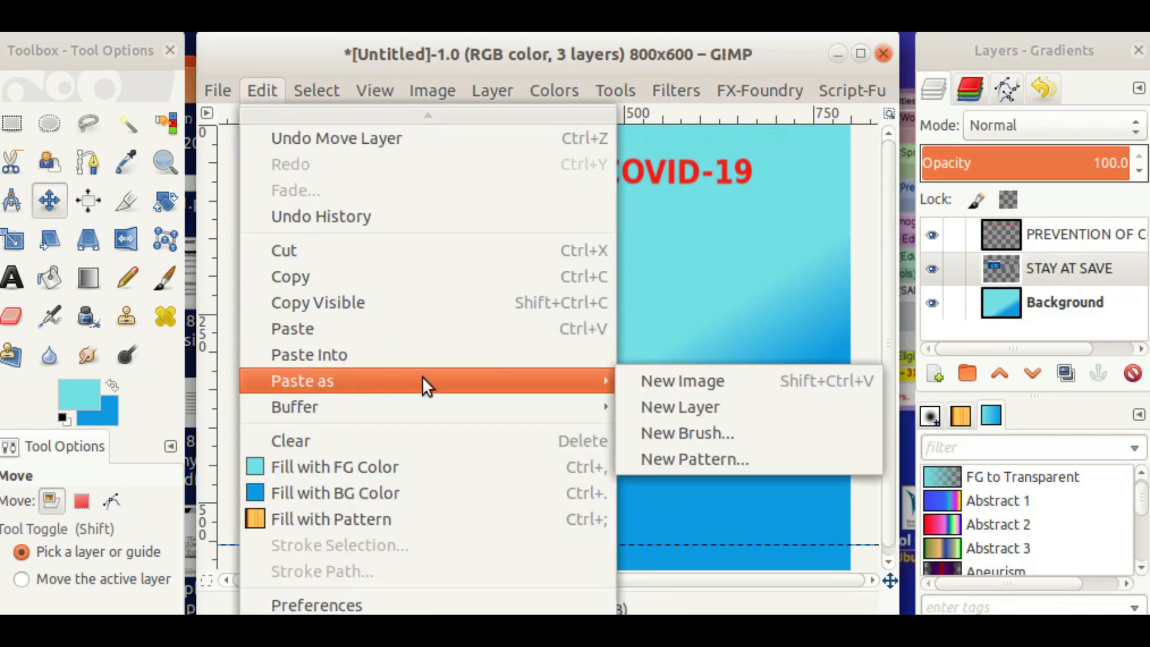
pyautogui.click(688, 400)
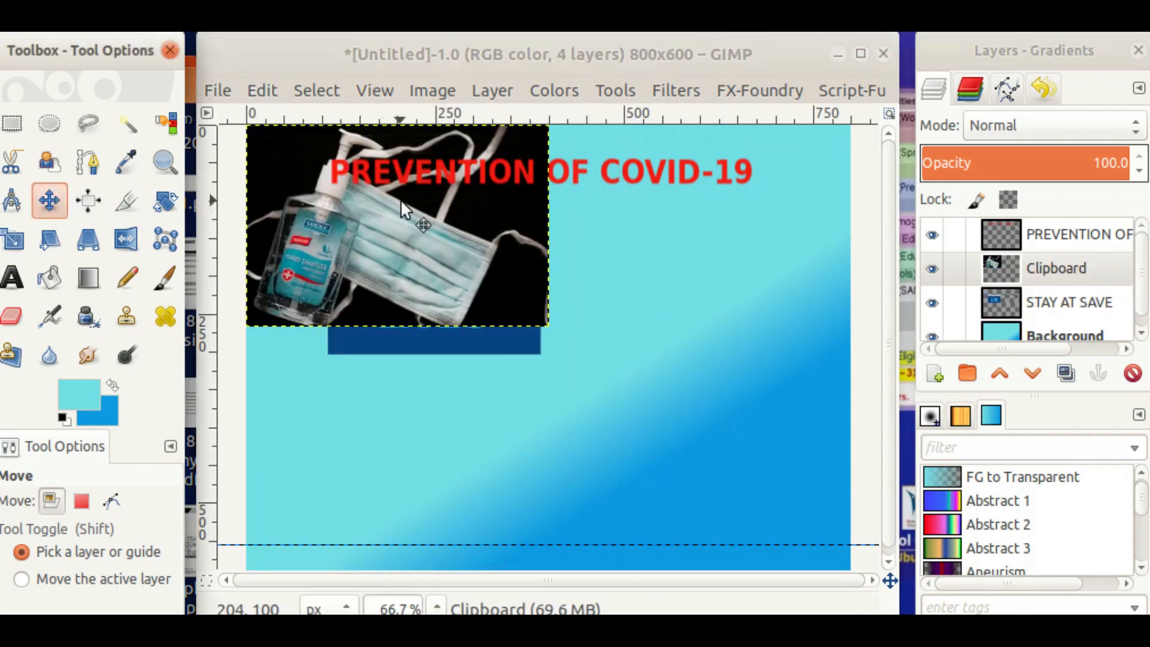
pyautogui.click(413, 225)
pyautogui.moveTo(412, 223); pyautogui.dragTo(498, 311)
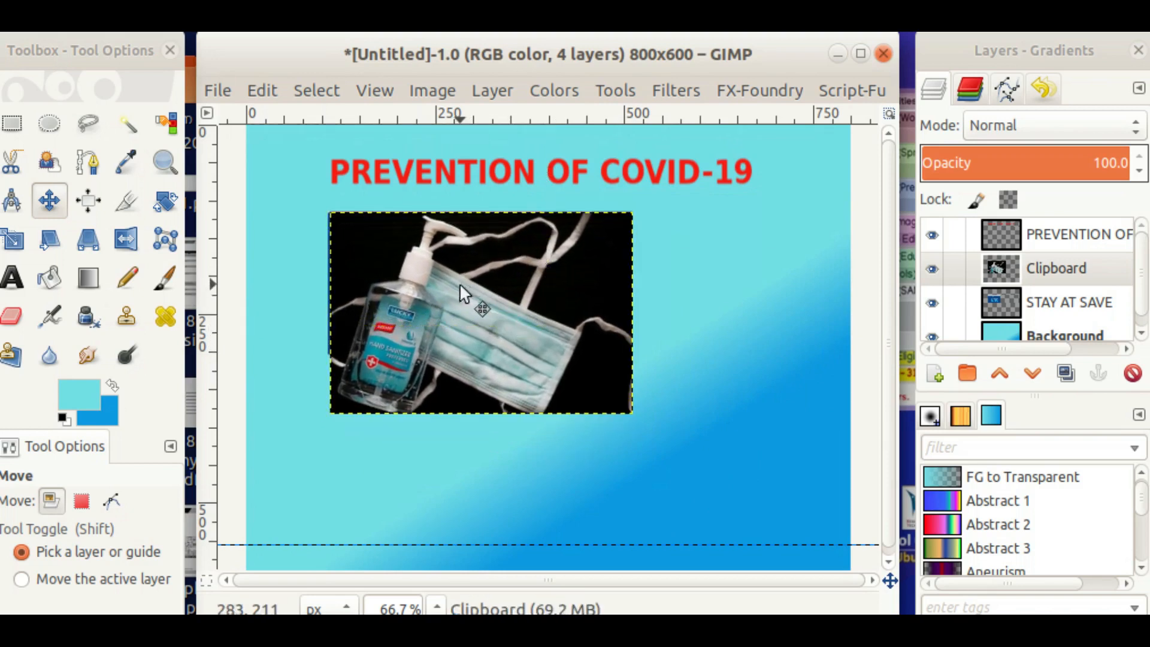
# Scale the pasted sanitizer and mask layer to 270 × 184 pixels, linking width and height for the final reduction
pyautogui.click(13, 242)
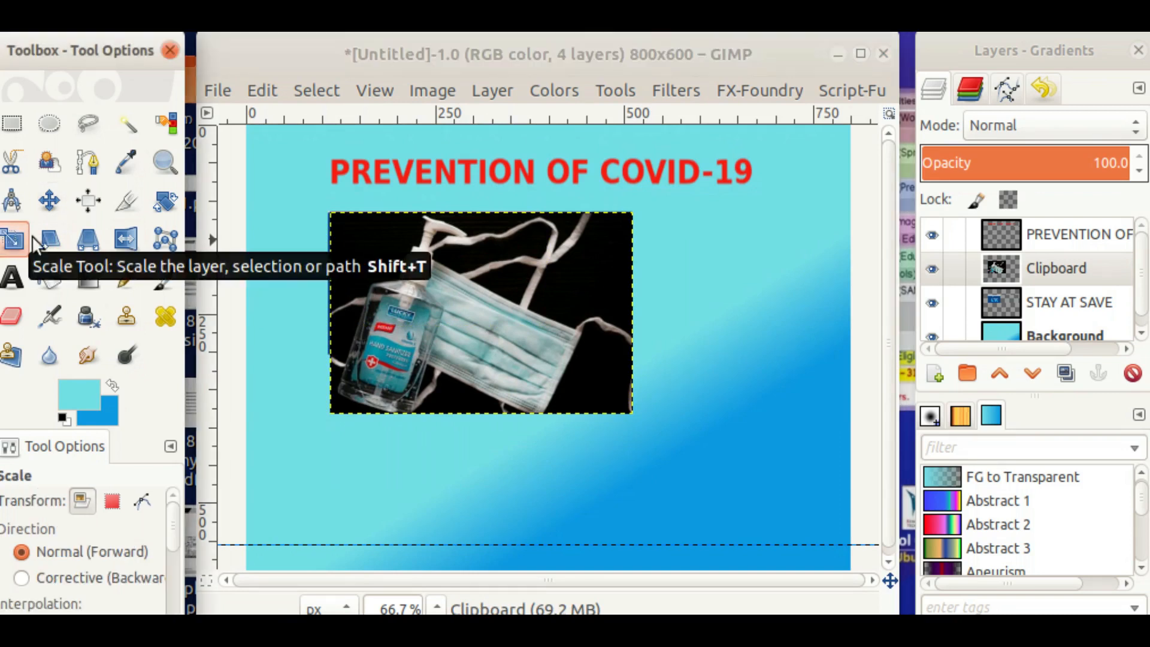
pyautogui.click(517, 343)
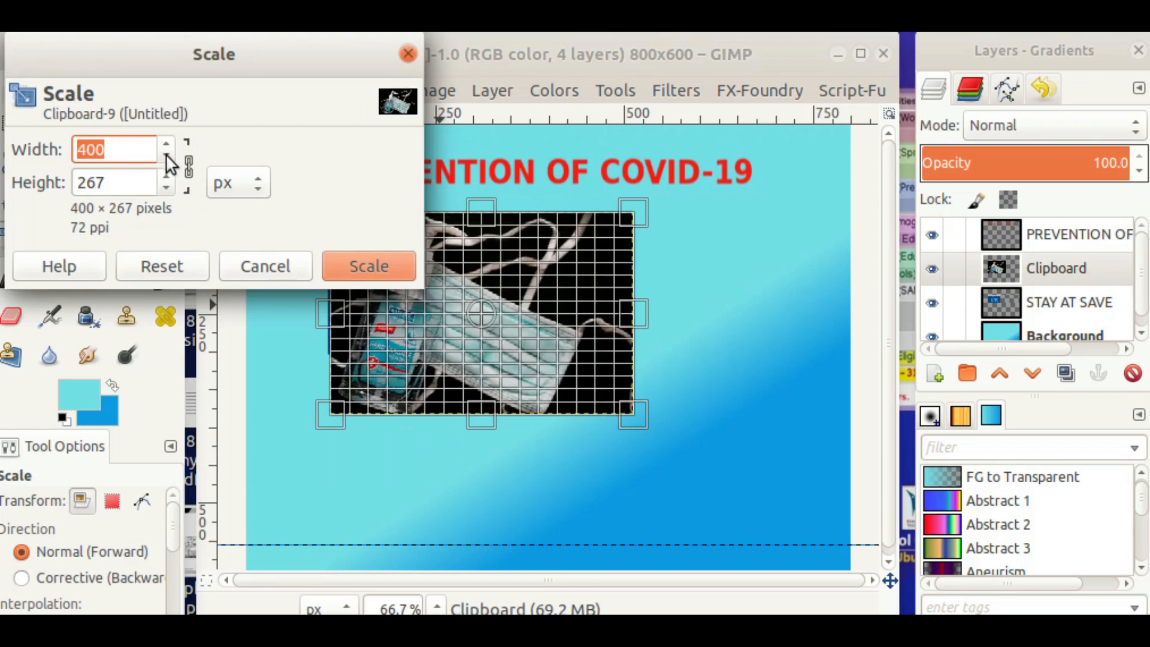
pyautogui.click(190, 165)
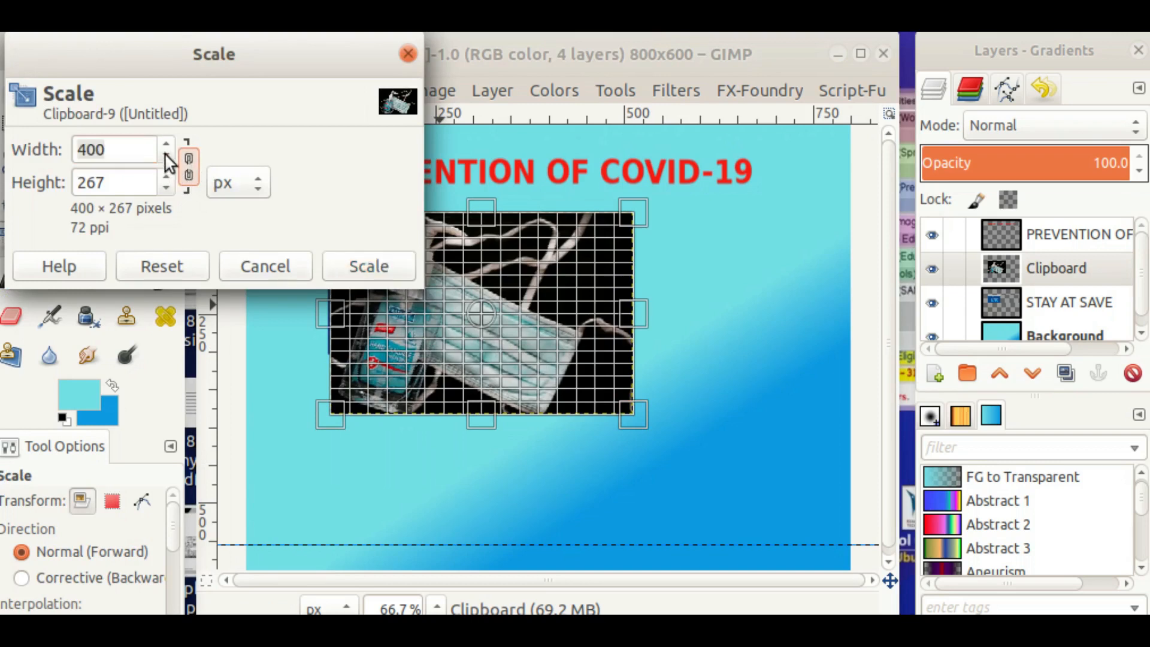
pyautogui.scroll(-12, 164, 152)
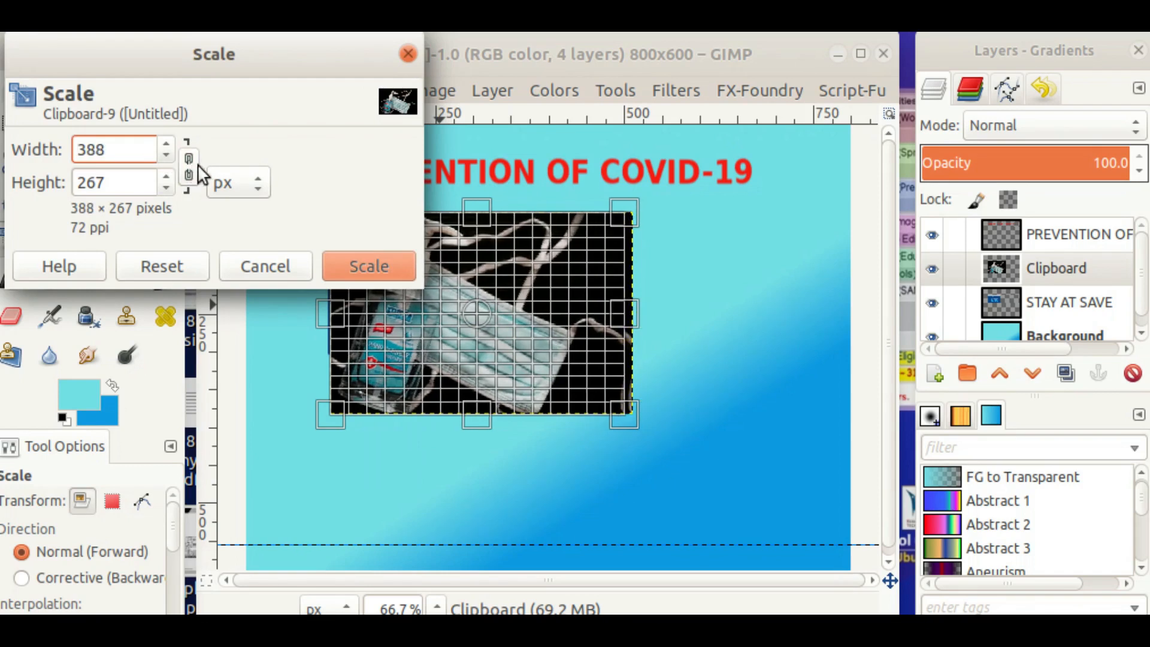
pyautogui.click(167, 187)
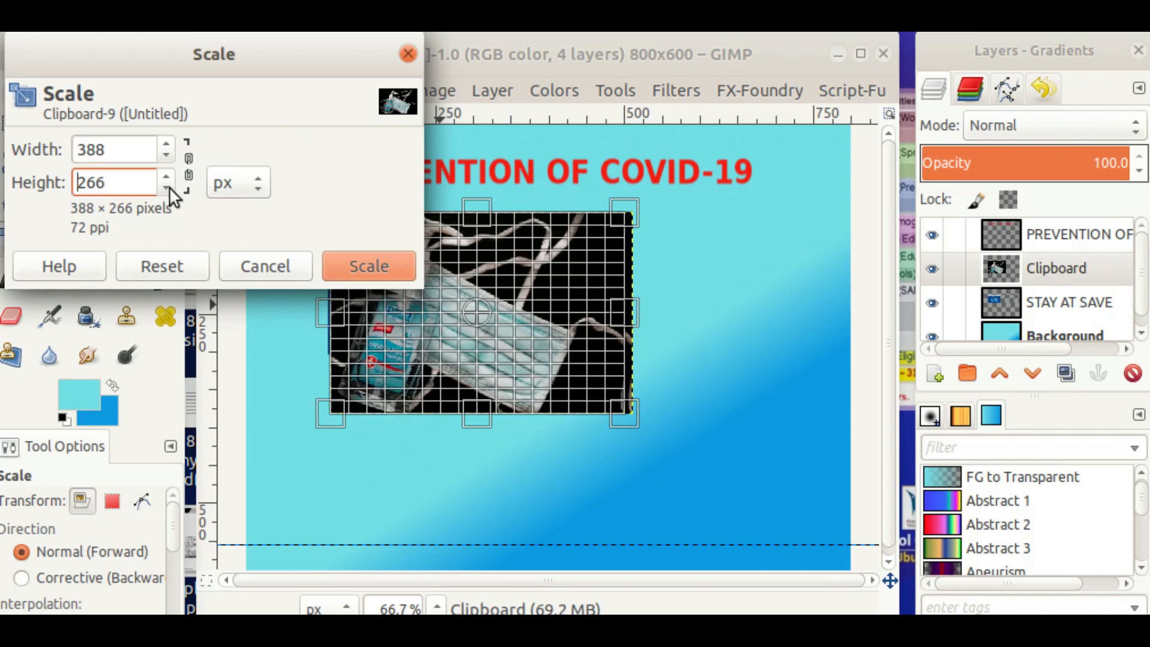
pyautogui.click(166, 188)
pyautogui.click(167, 188)
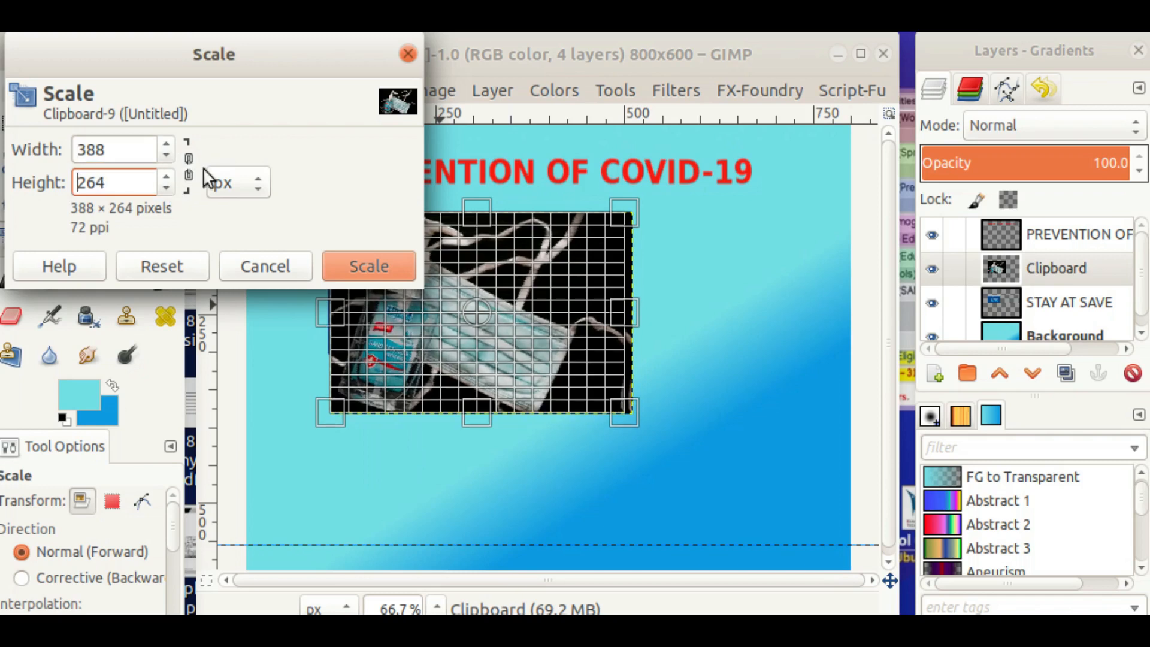
pyautogui.click(182, 169)
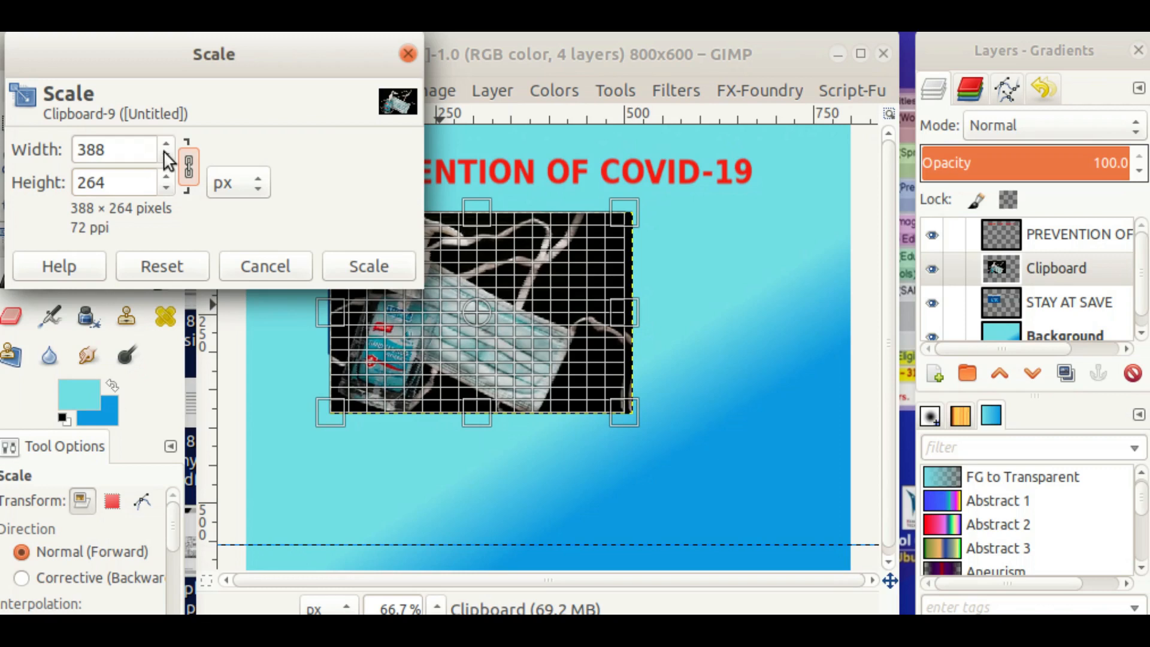
pyautogui.click(164, 152)
pyautogui.moveTo(164, 150); pyautogui.dragTo(164, 150)
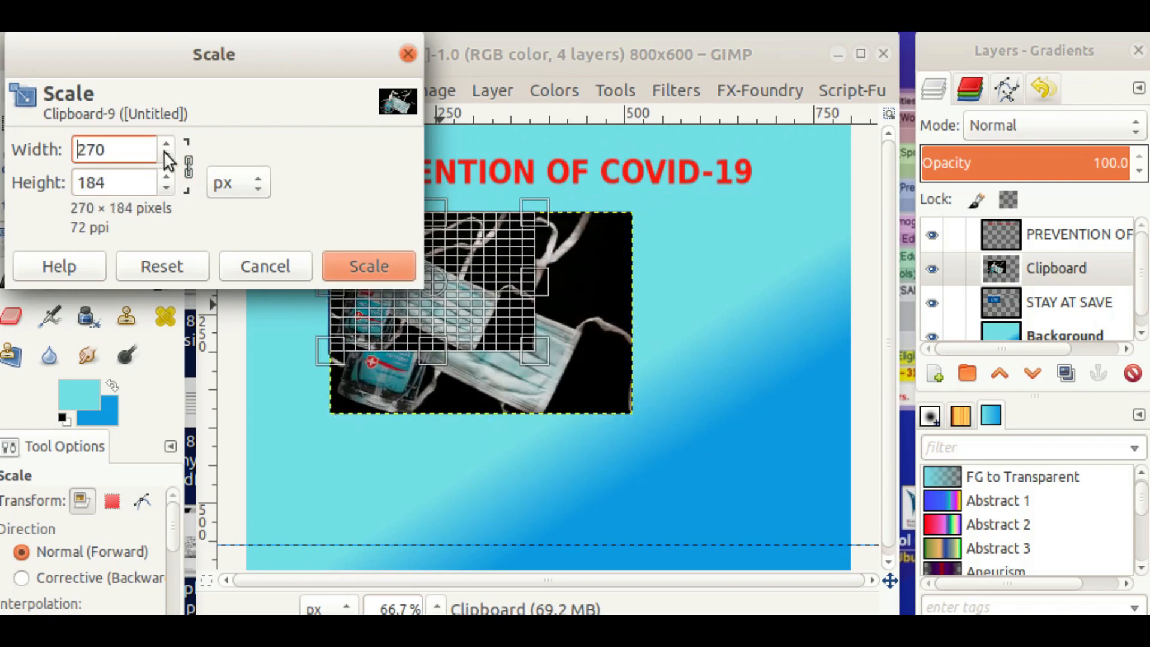
pyautogui.click(368, 265)
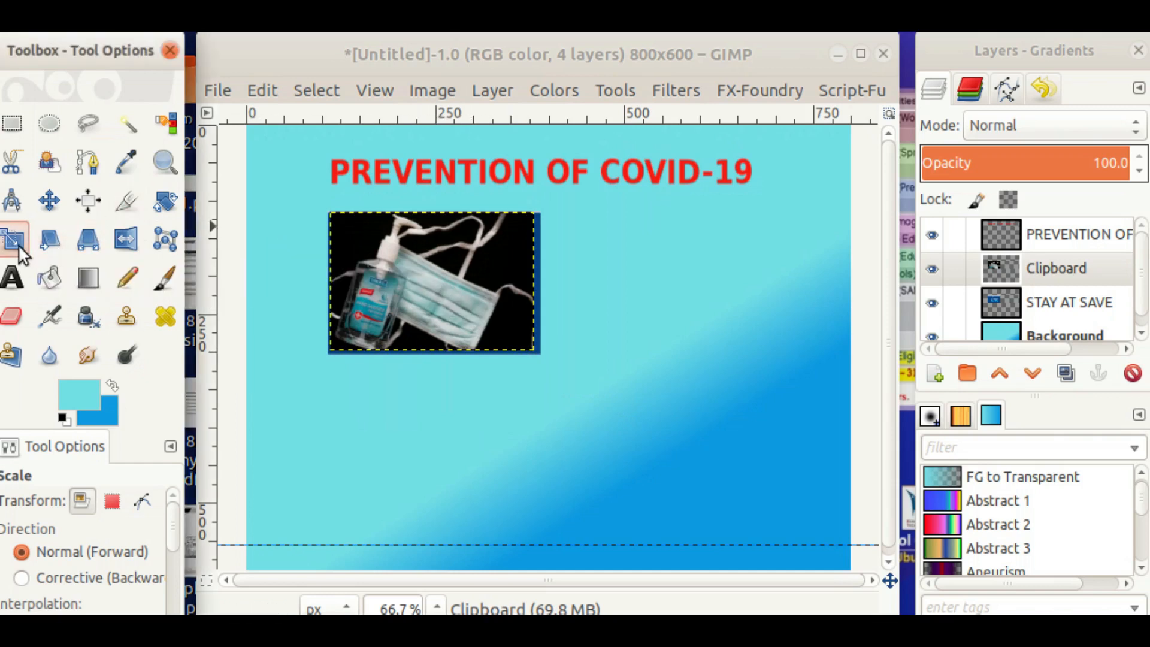
# Scale the sanitizer and mask layer to 279 × 190 pixels so it covers the STAY AT SAVE picture
pyautogui.click(480, 297)
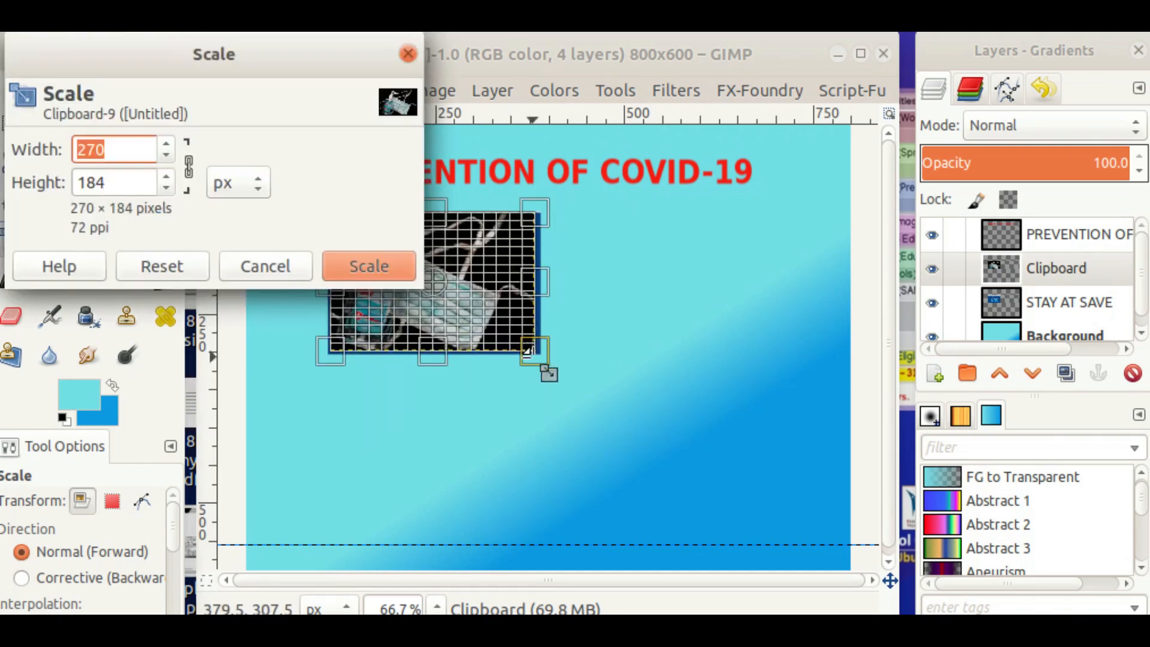
pyautogui.moveTo(531, 353); pyautogui.dragTo(542, 357)
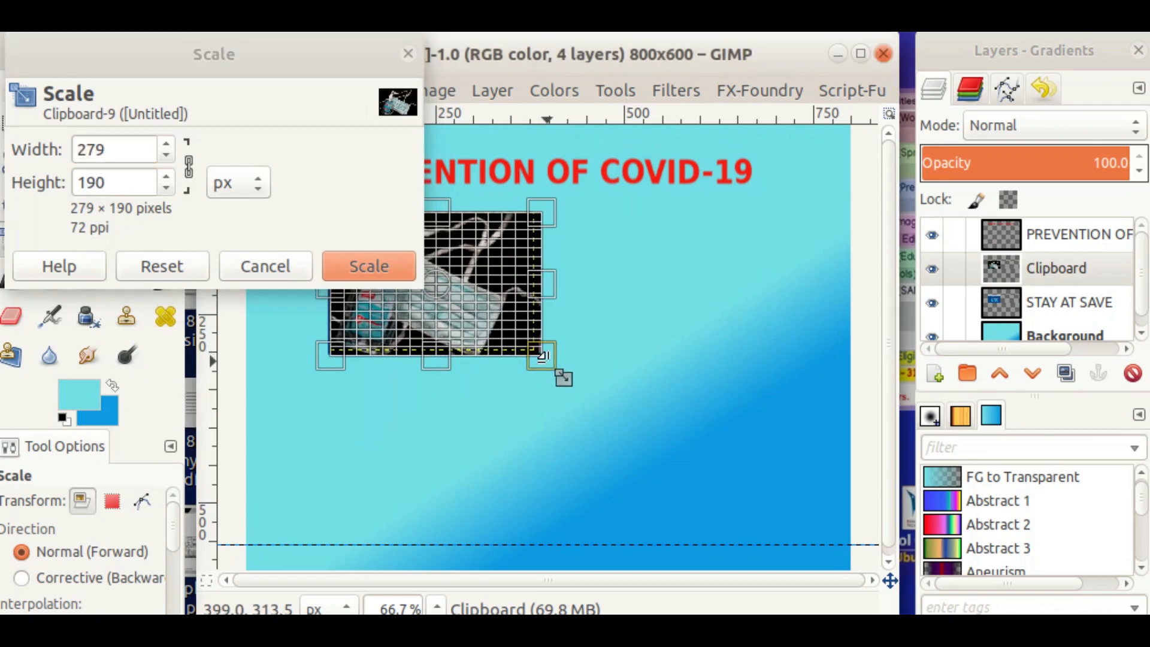
pyautogui.click(379, 266)
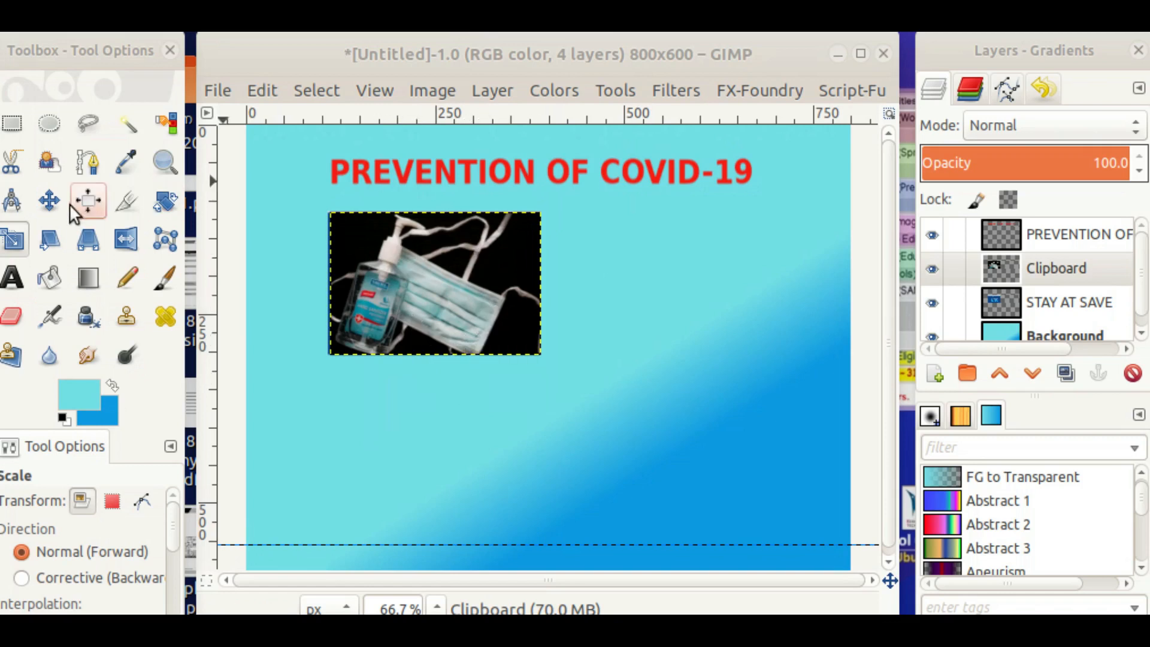
# Rename the Clipboard layer "mask & sani" and move its picture beside the STAY AT SAVE picture, just right of its edge
pyautogui.click(49, 201)
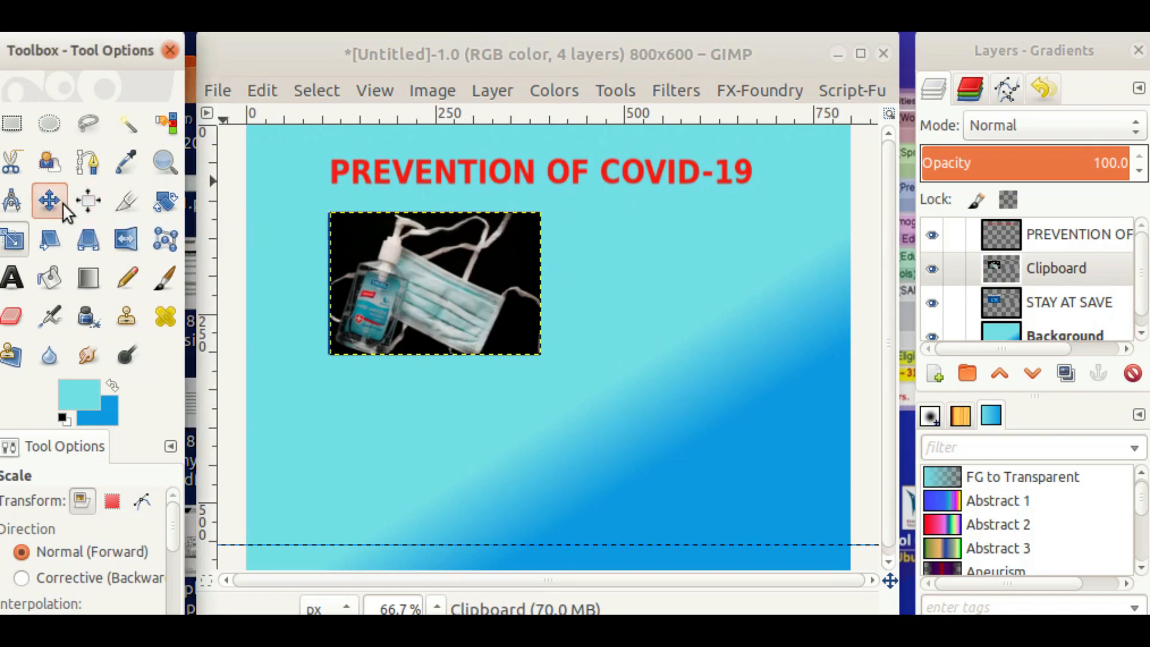
pyautogui.click(438, 290)
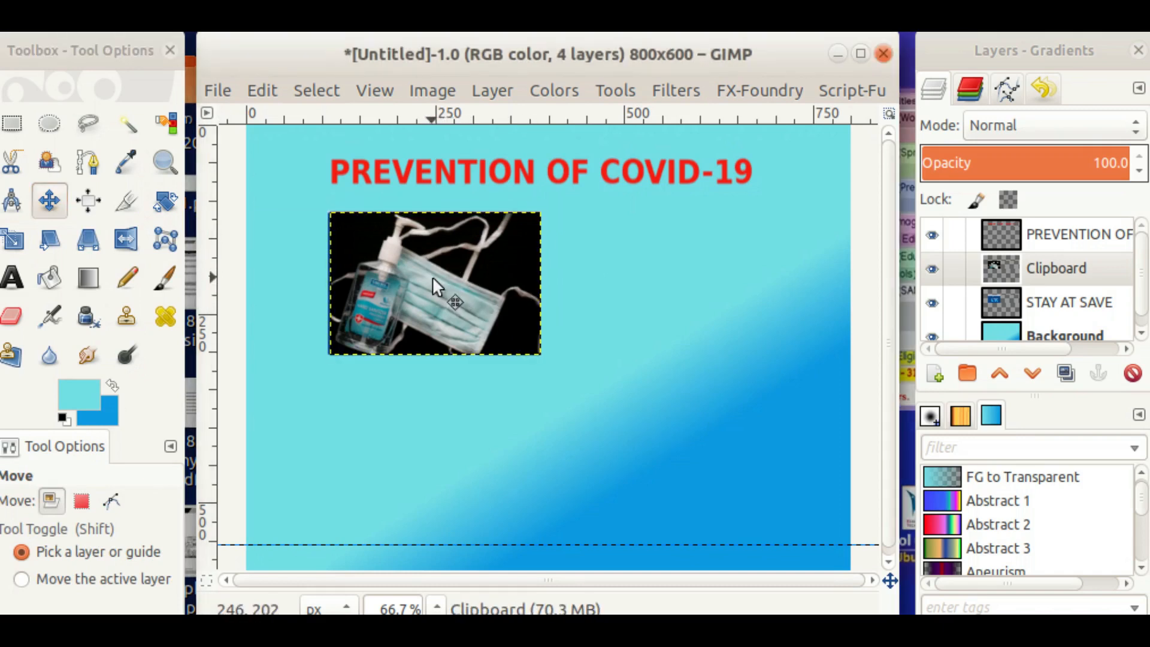
pyautogui.click(1028, 270)
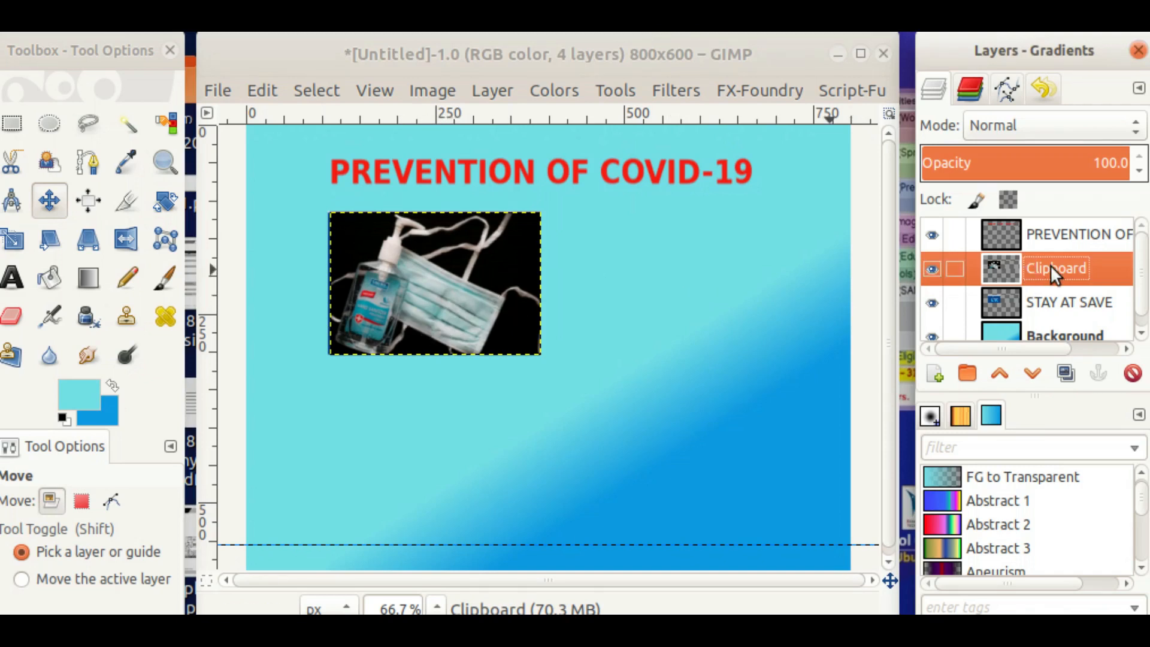
pyautogui.doubleClick(1050, 265)
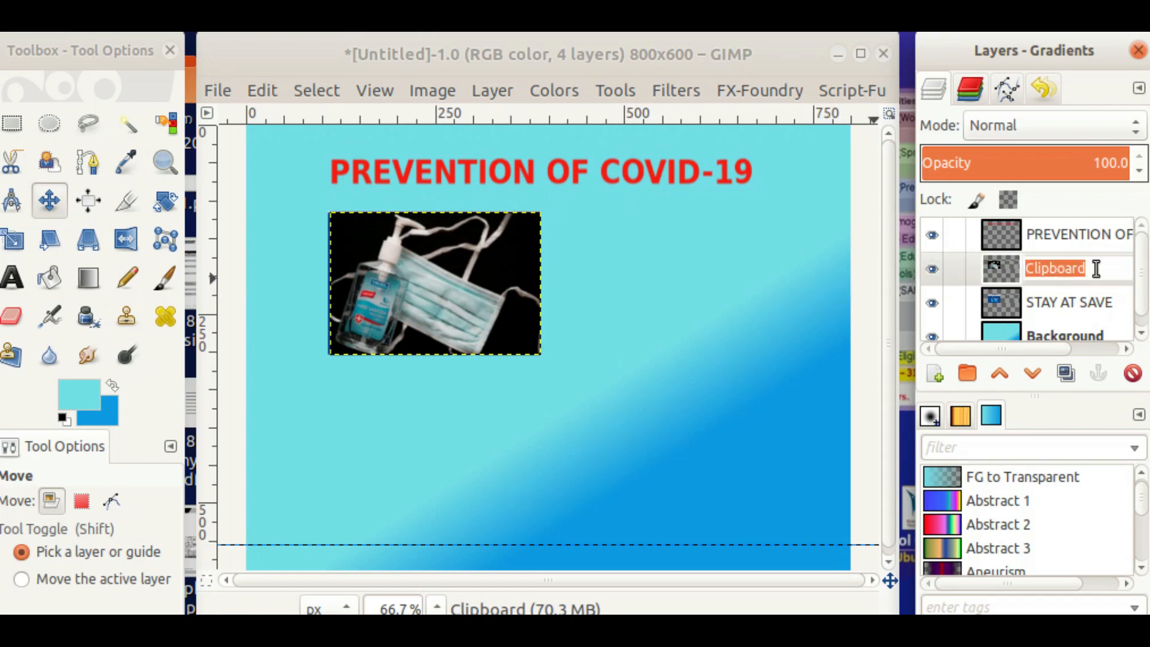
pyautogui.write('mask & sani')
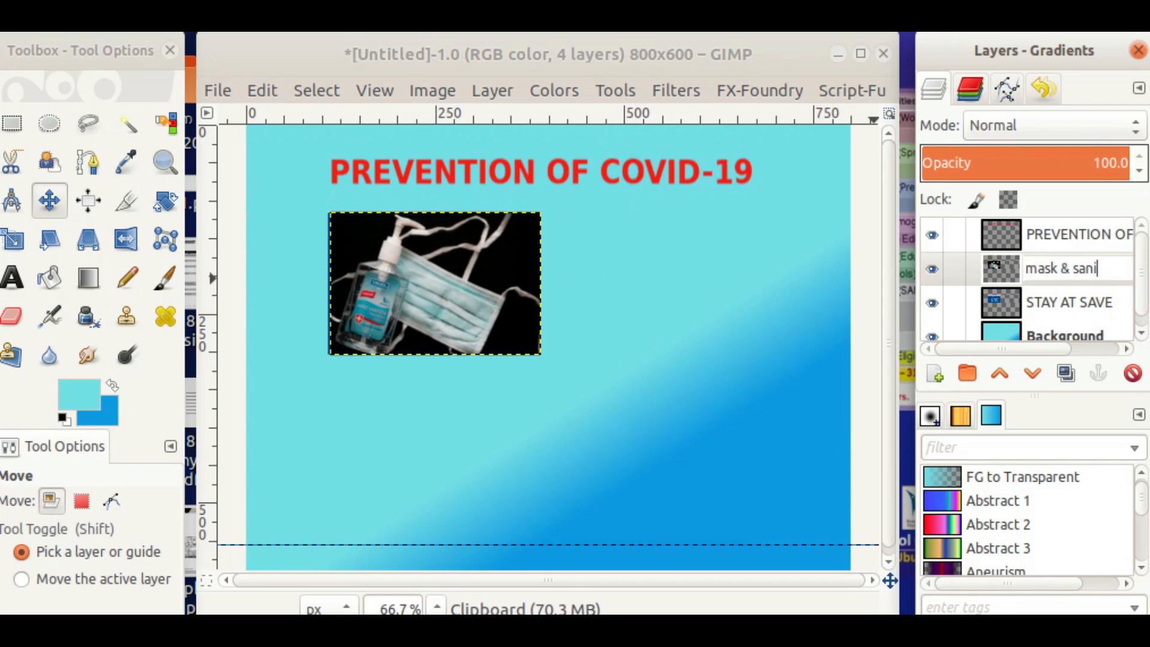
pyautogui.press('Return')
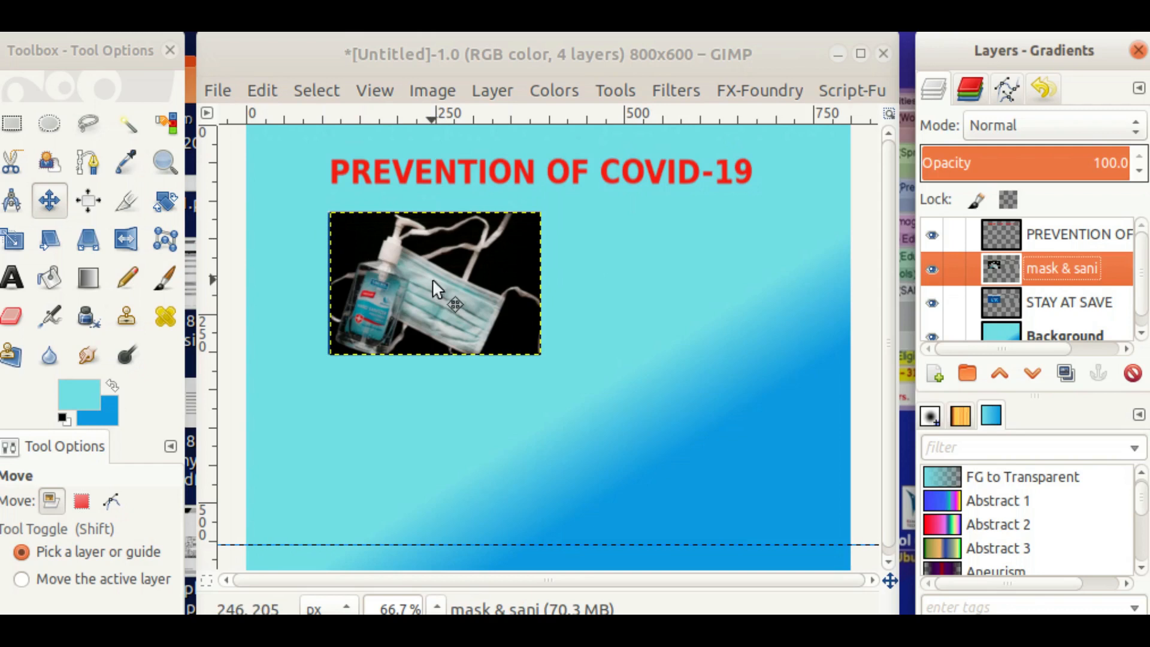
pyautogui.moveTo(433, 279); pyautogui.dragTo(649, 278)
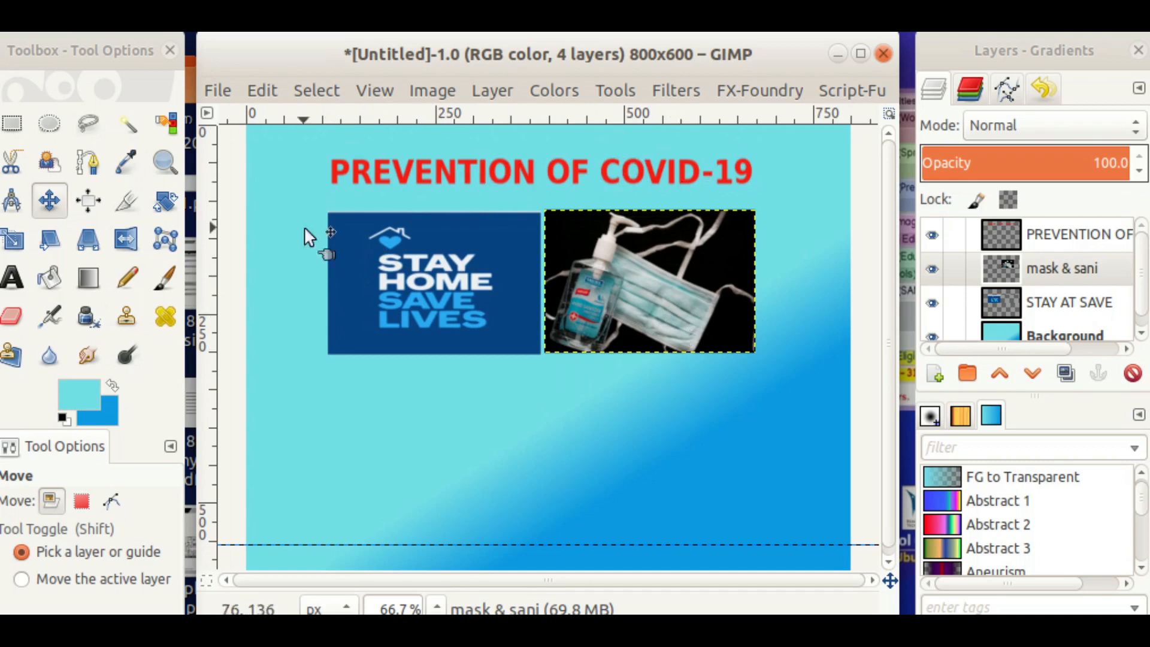
pyautogui.click(19, 240)
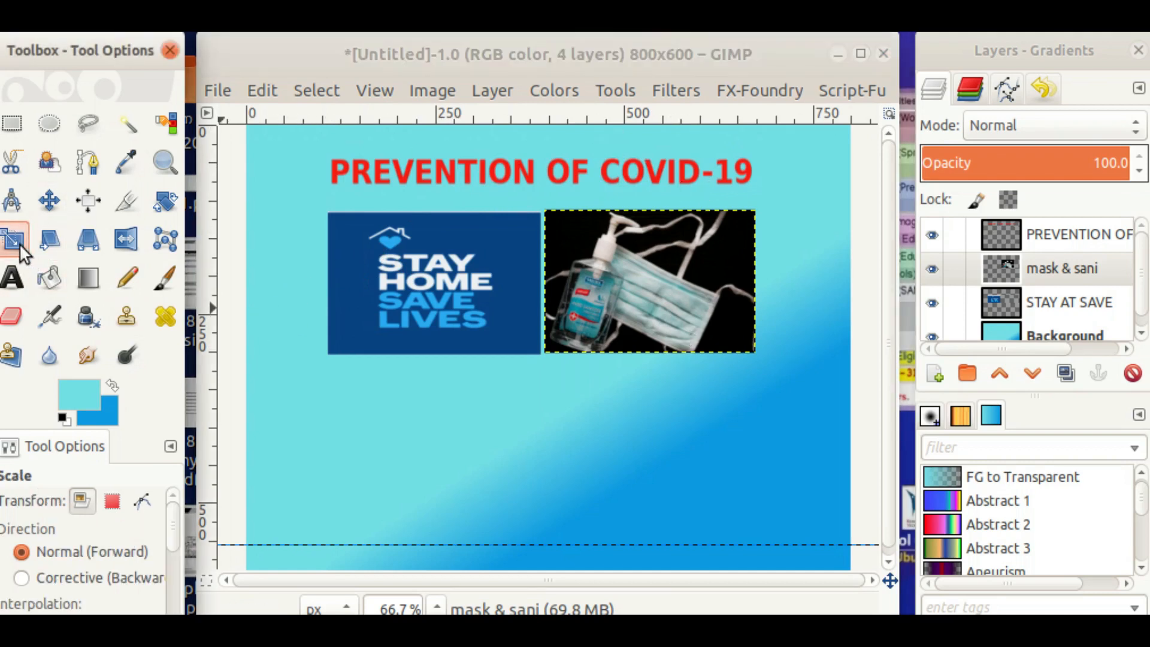
pyautogui.click(460, 175)
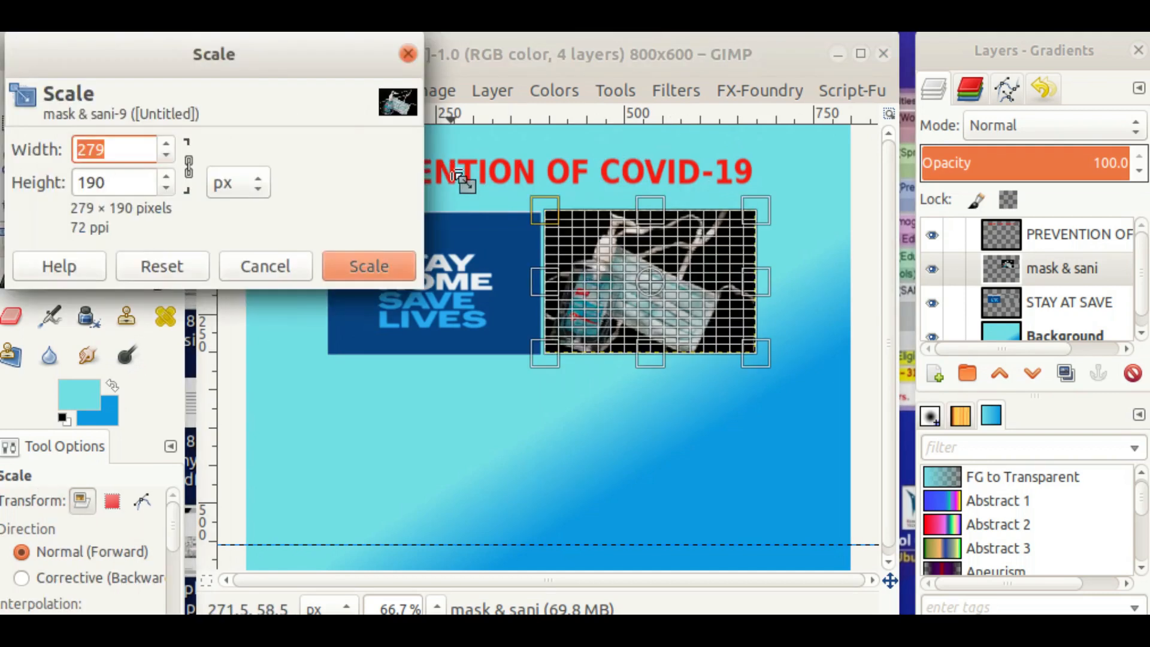
pyautogui.moveTo(301, 60); pyautogui.dragTo(360, 332)
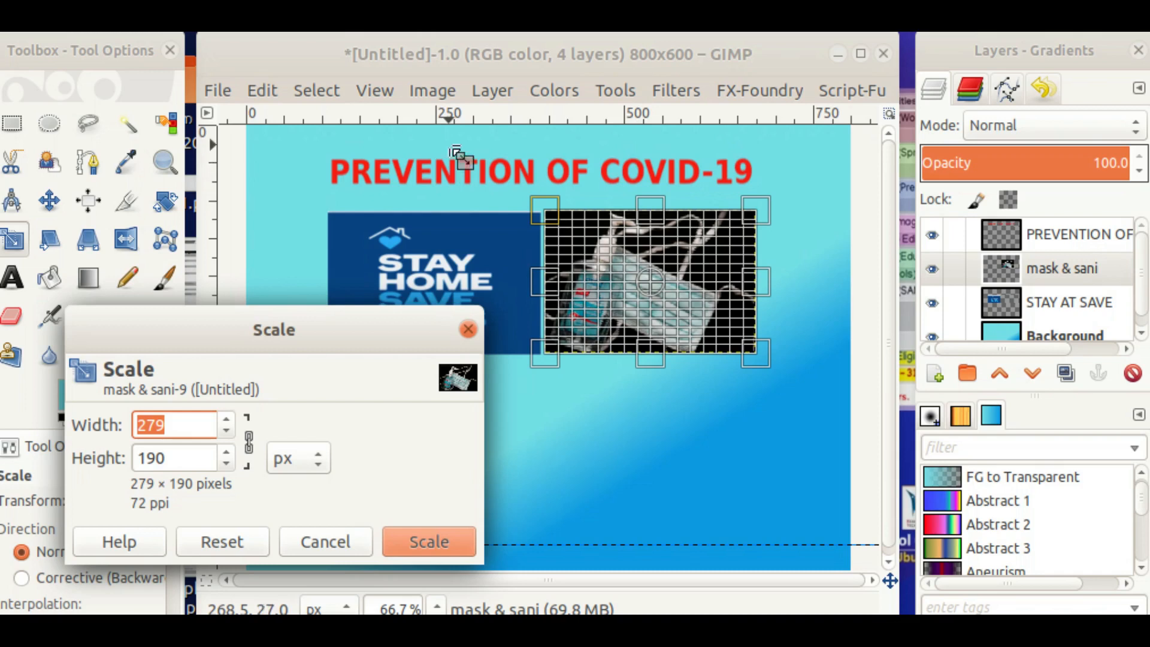
pyautogui.click(442, 539)
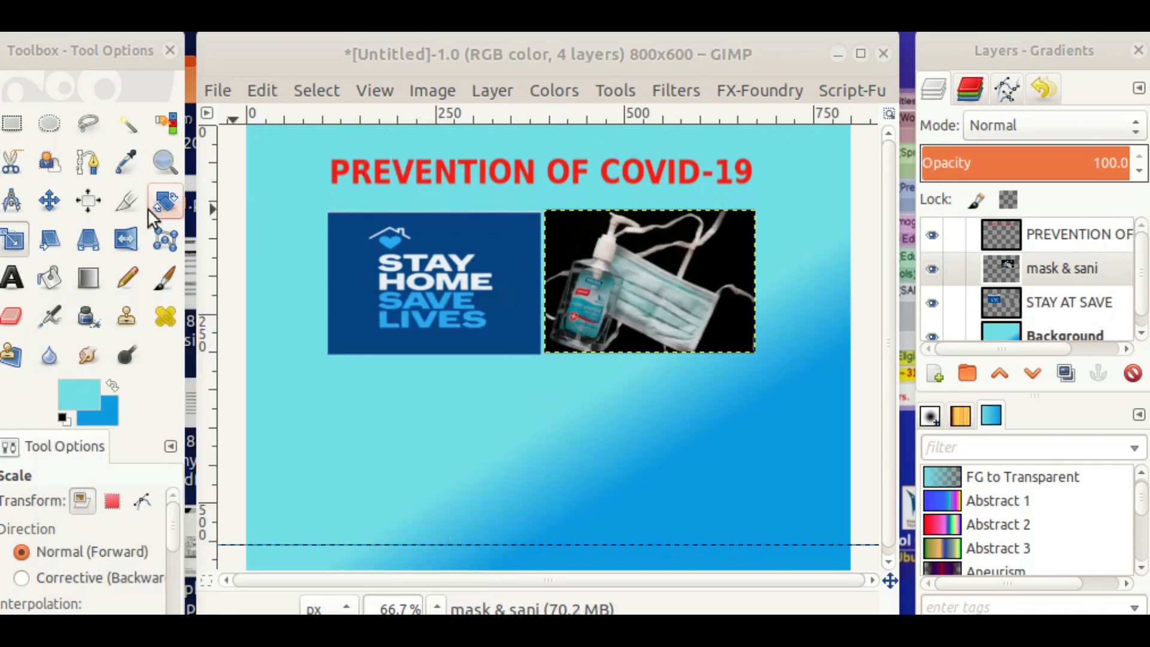
pyautogui.click(40, 203)
pyautogui.click(450, 170)
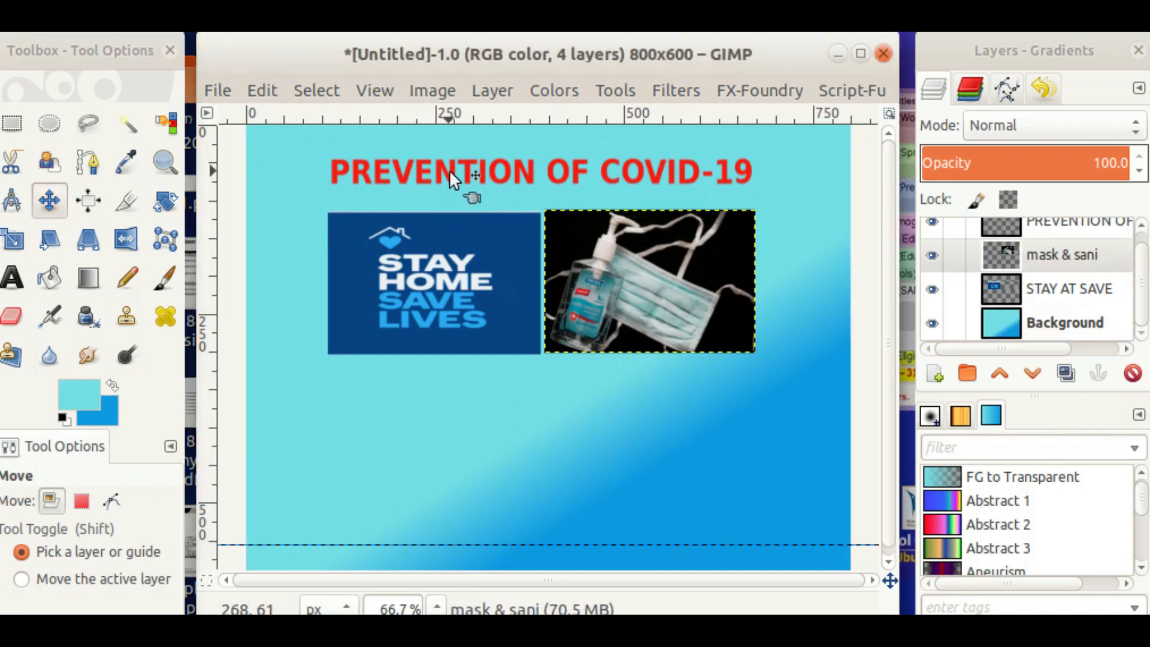
pyautogui.click(449, 170)
pyautogui.scroll(1, 1030, 271)
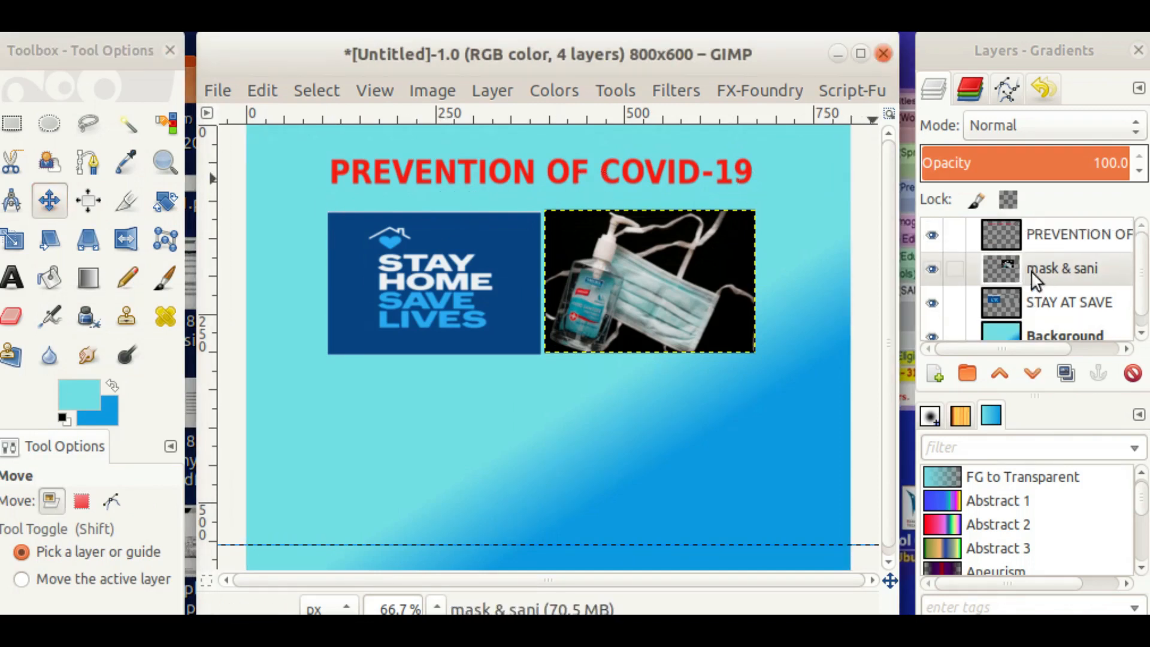
# Scale the PREVENTION OF COVID-19 title layer to 694 × 116 pixels, widening it on both sides
pyautogui.click(1039, 232)
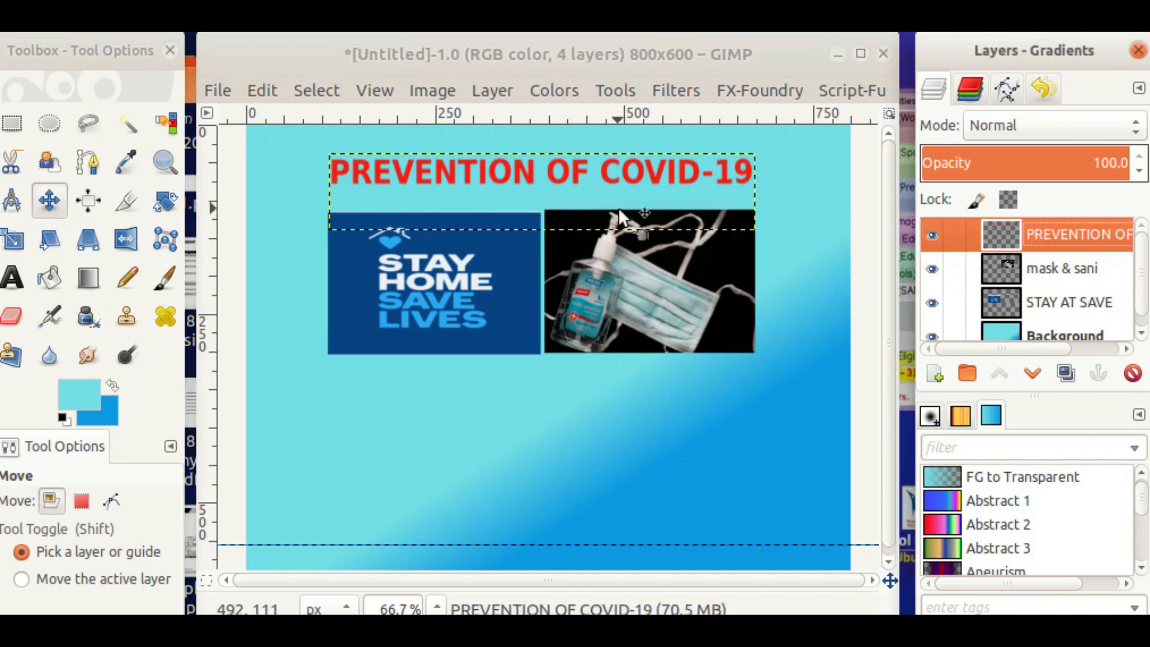
pyautogui.click(12, 241)
pyautogui.click(434, 196)
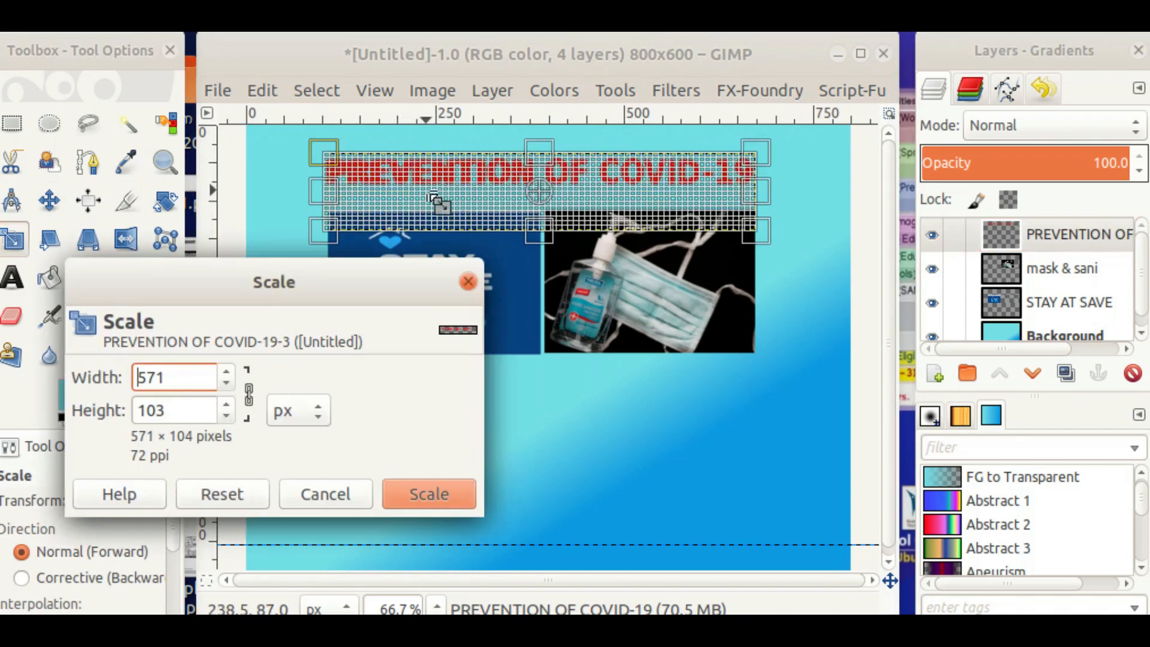
pyautogui.moveTo(323, 192); pyautogui.dragTo(274, 191)
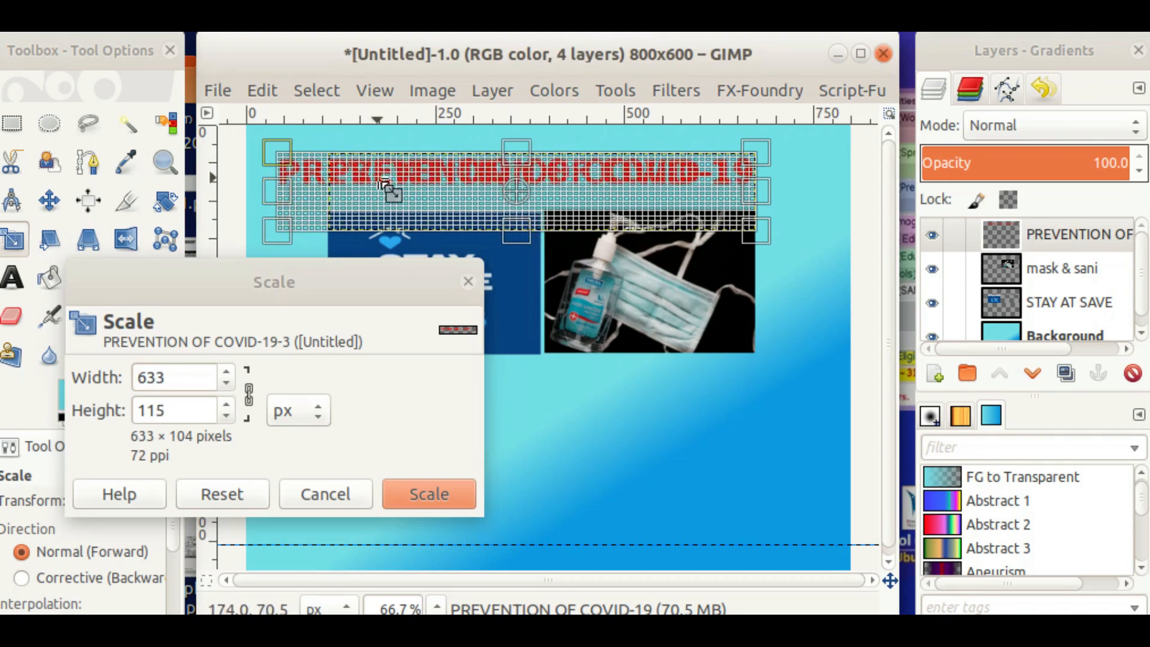
pyautogui.moveTo(750, 191); pyautogui.dragTo(798, 191)
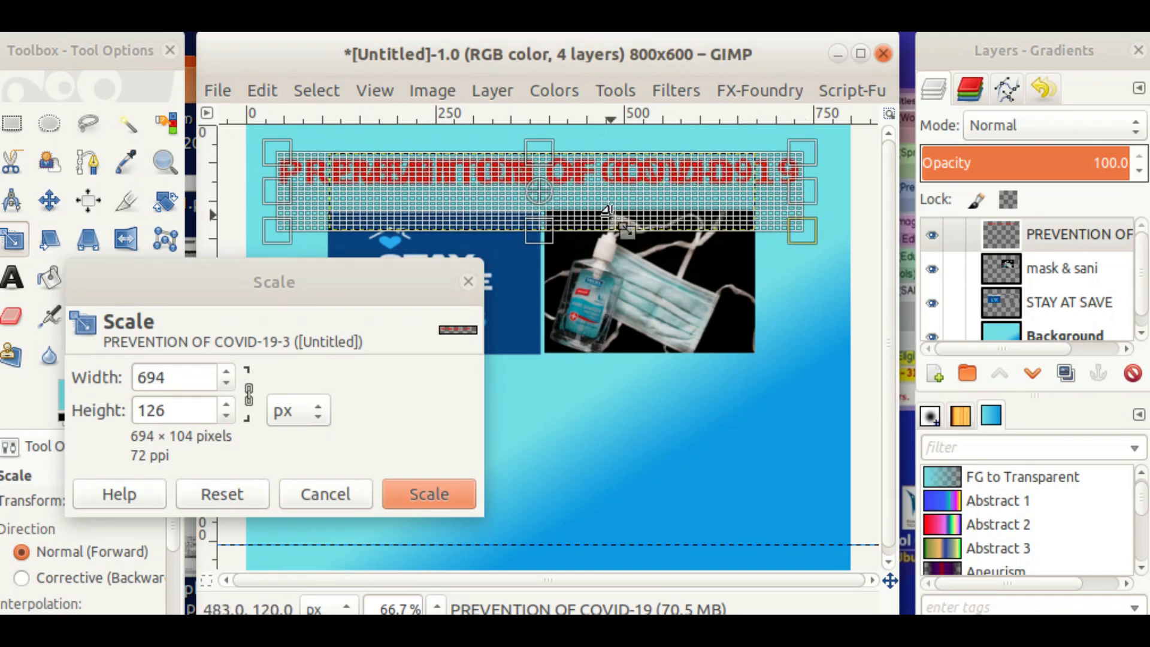
pyautogui.moveTo(543, 235); pyautogui.dragTo(542, 244)
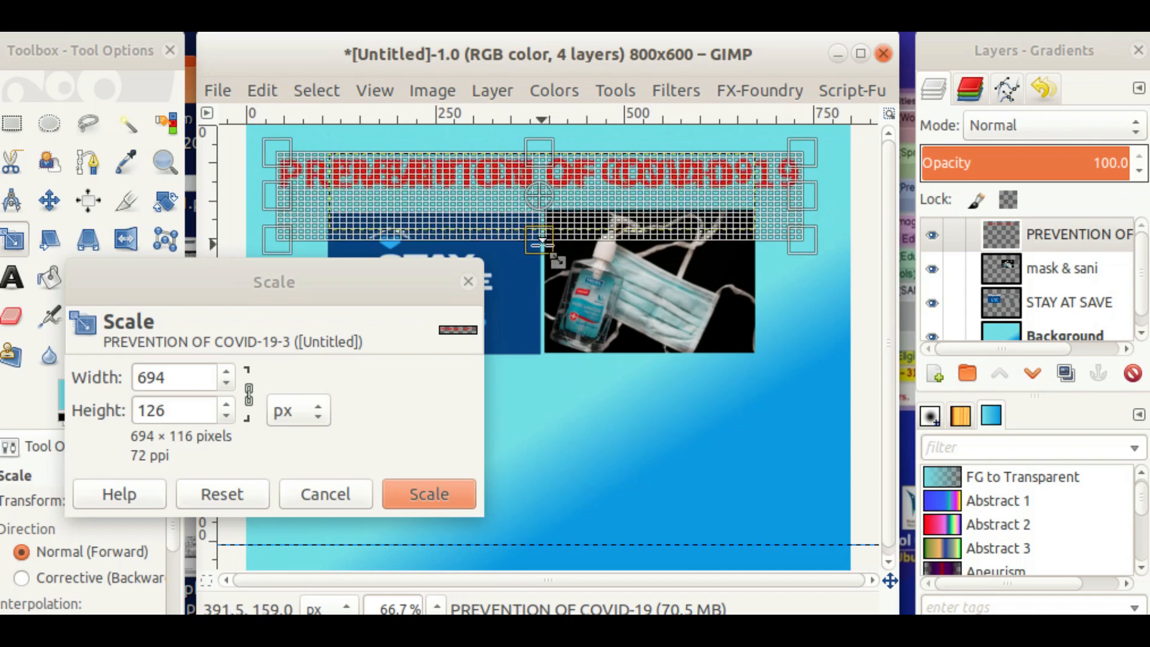
pyautogui.click(423, 496)
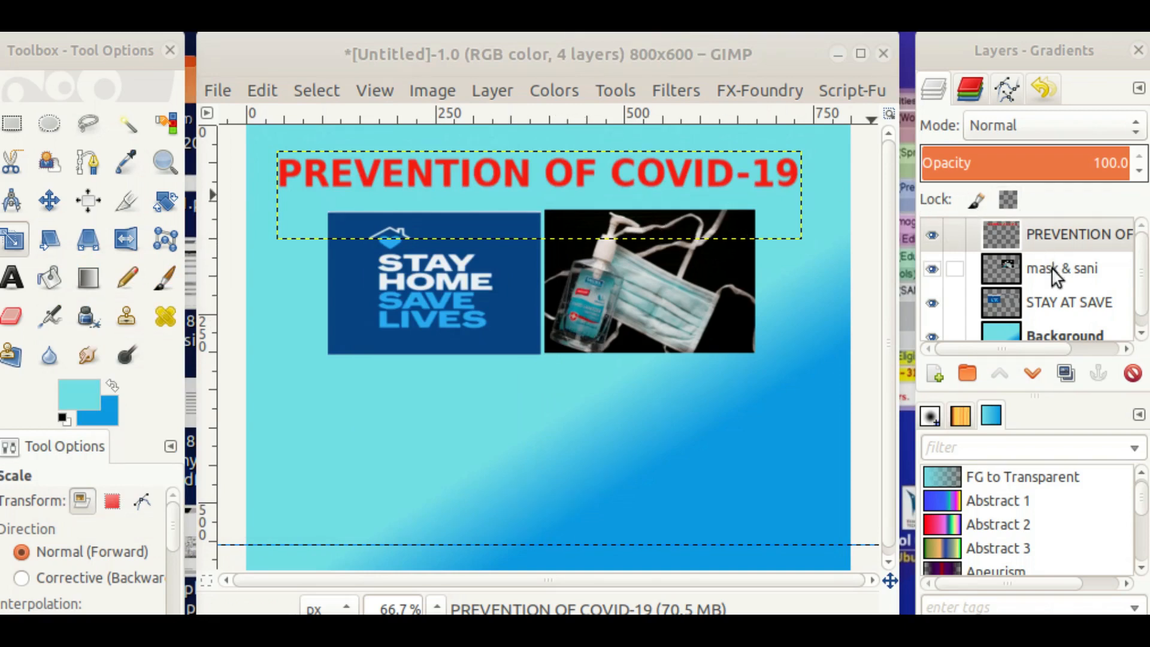
# Widen the STAY AT SAVE layer toward the left, scaling it to 314 × 190 pixels
pyautogui.click(1033, 301)
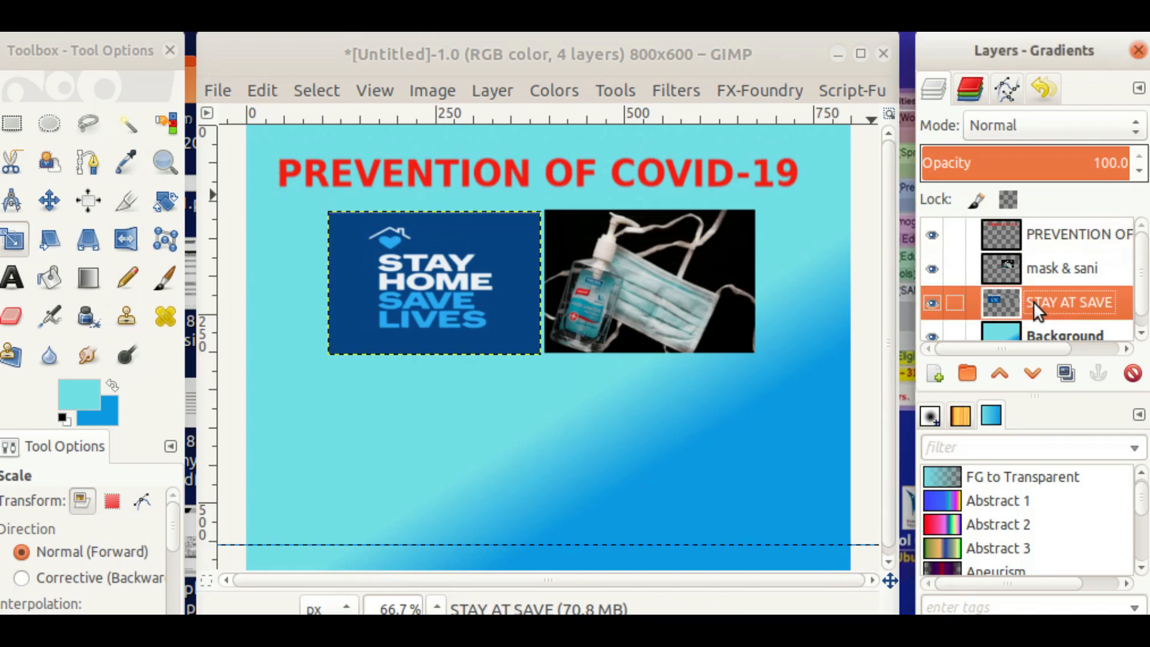
pyautogui.click(451, 305)
pyautogui.moveTo(368, 232); pyautogui.dragTo(453, 442)
pyautogui.moveTo(320, 292); pyautogui.dragTo(297, 288)
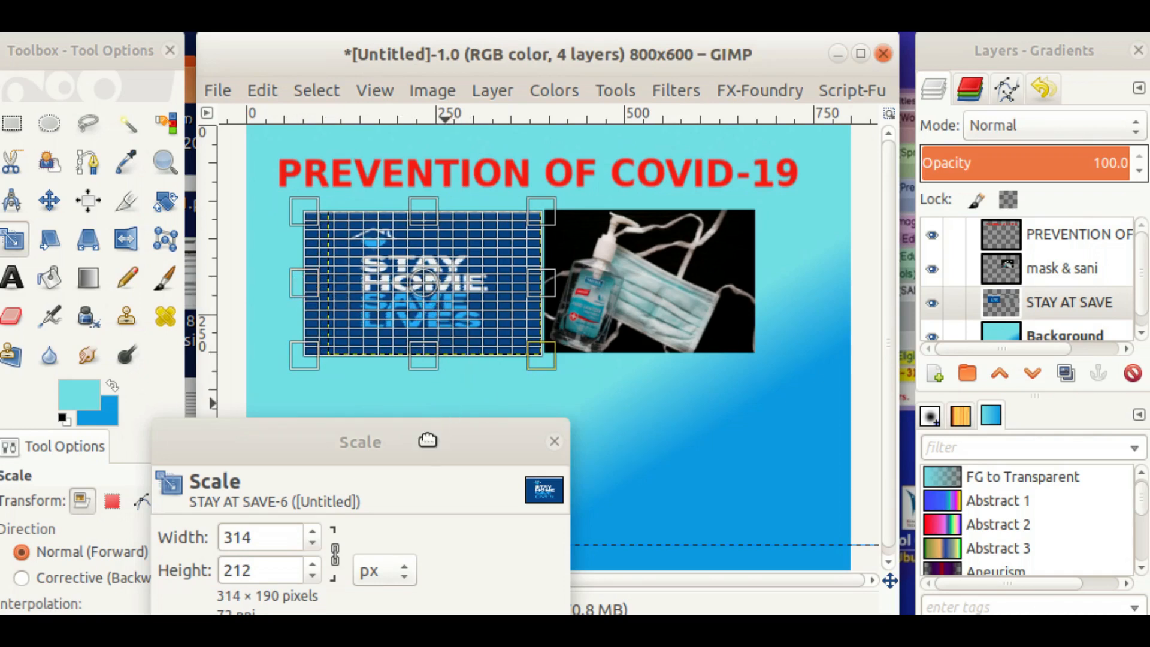
pyautogui.moveTo(428, 440); pyautogui.dragTo(403, 249)
pyautogui.click(486, 460)
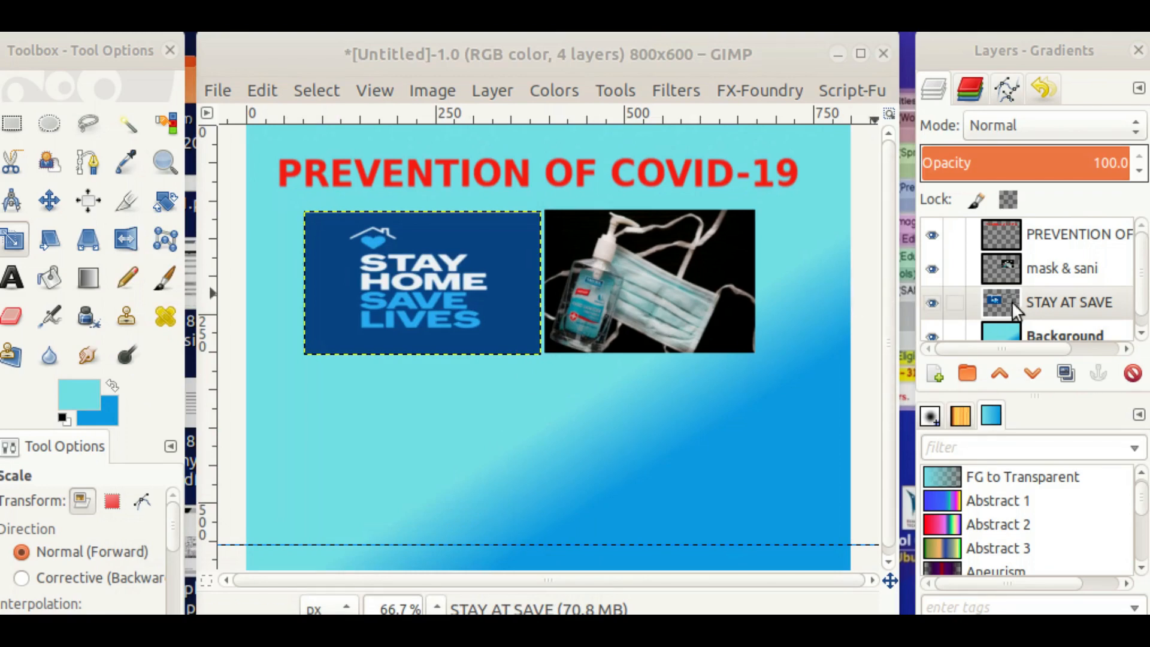
# Widen the mask & sani layer toward the right, scaling it to 330 × 190 pixels
pyautogui.scroll(-1, 1014, 308)
pyautogui.click(1057, 258)
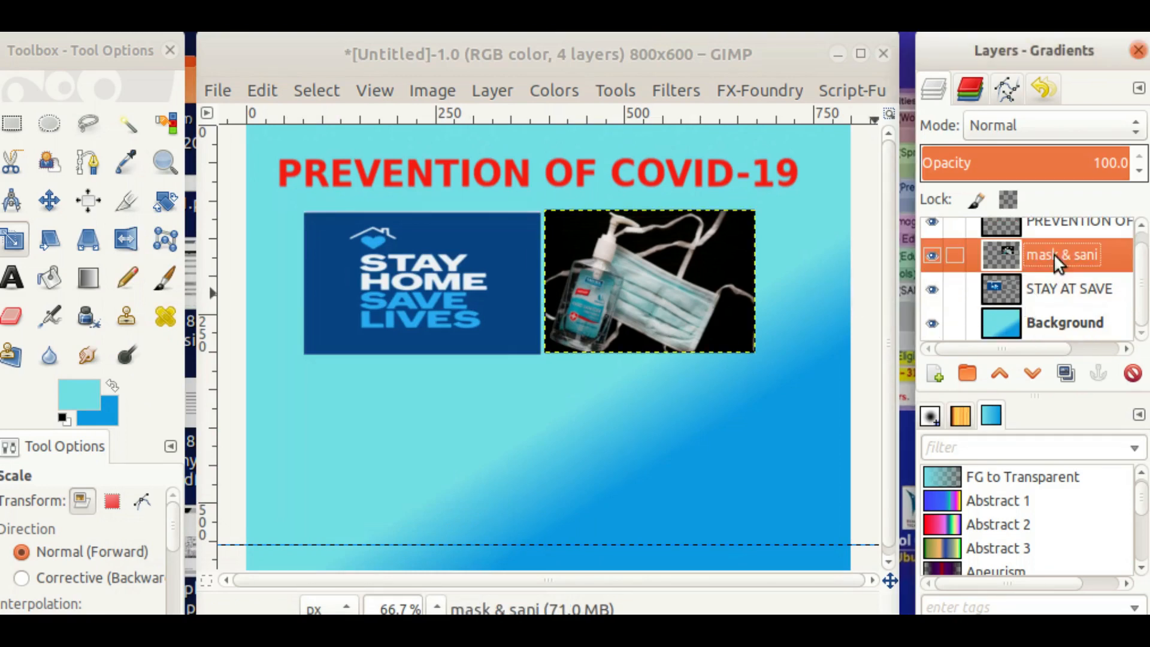
pyautogui.click(633, 290)
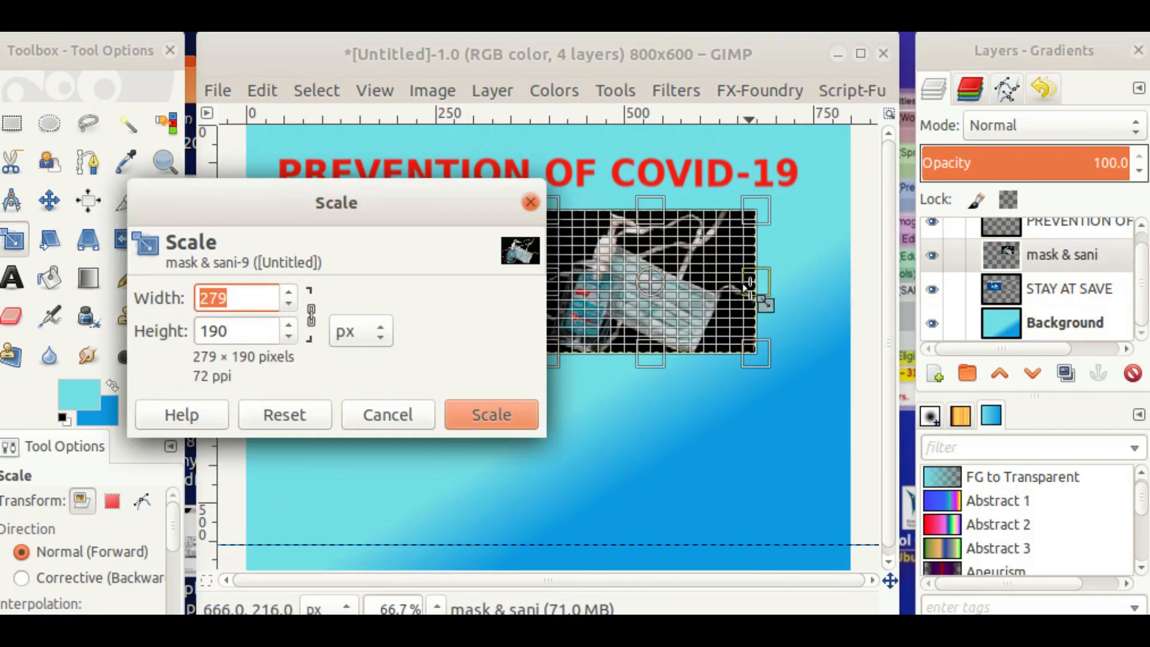
pyautogui.moveTo(278, 210); pyautogui.dragTo(324, 357)
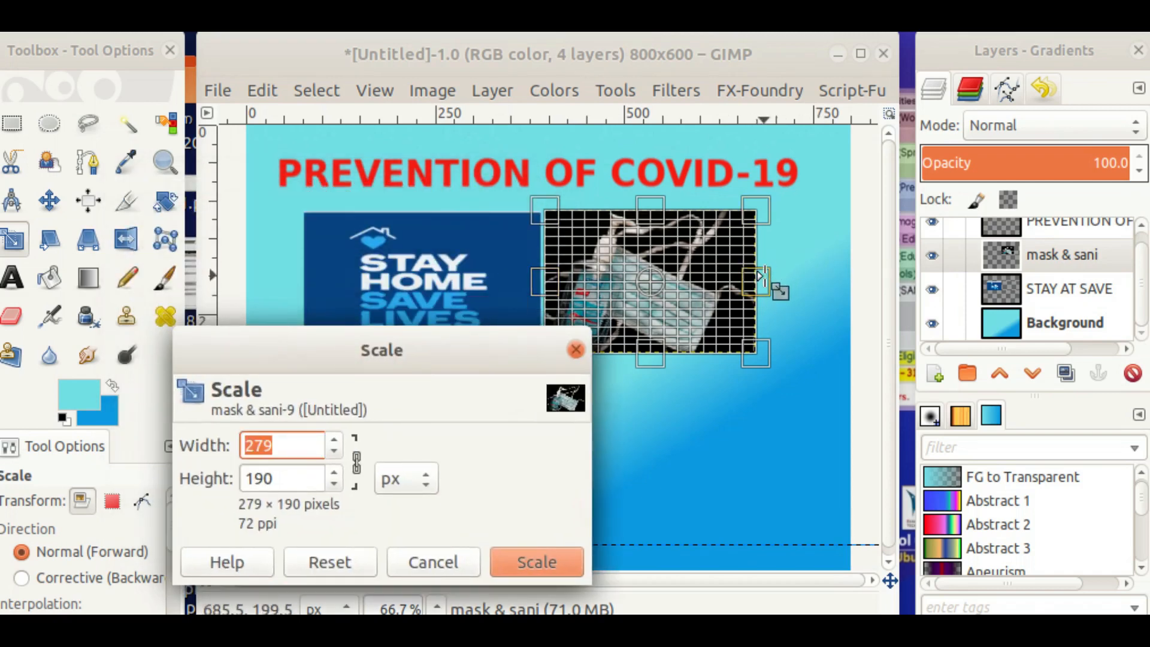
pyautogui.moveTo(759, 278); pyautogui.dragTo(797, 278)
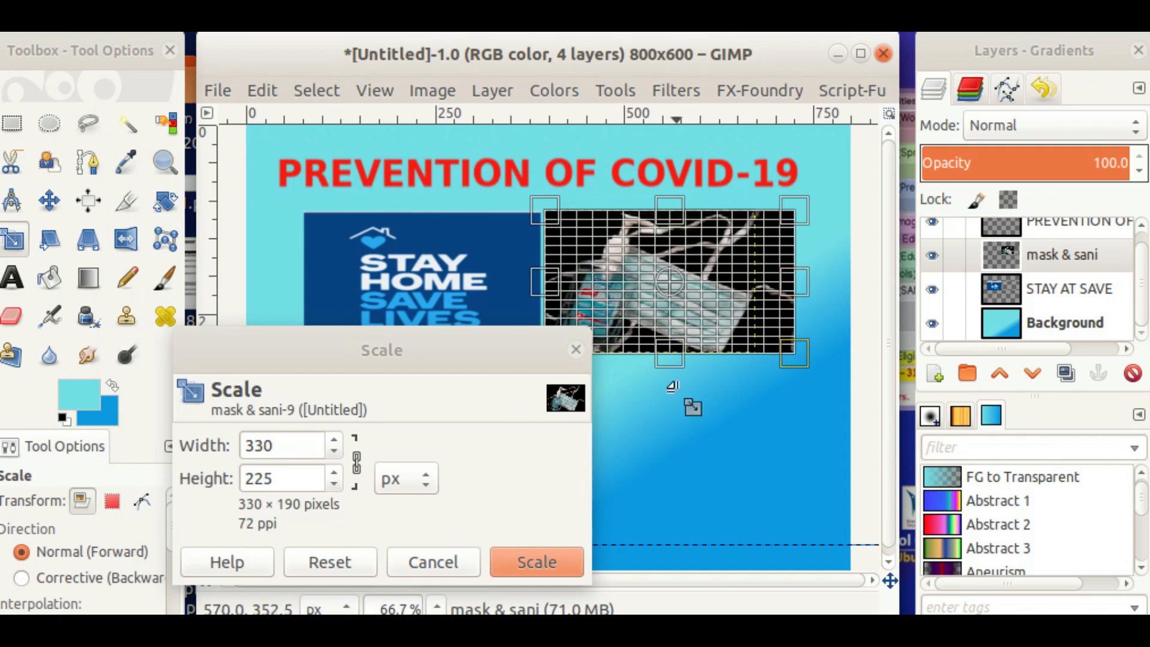
pyautogui.click(559, 552)
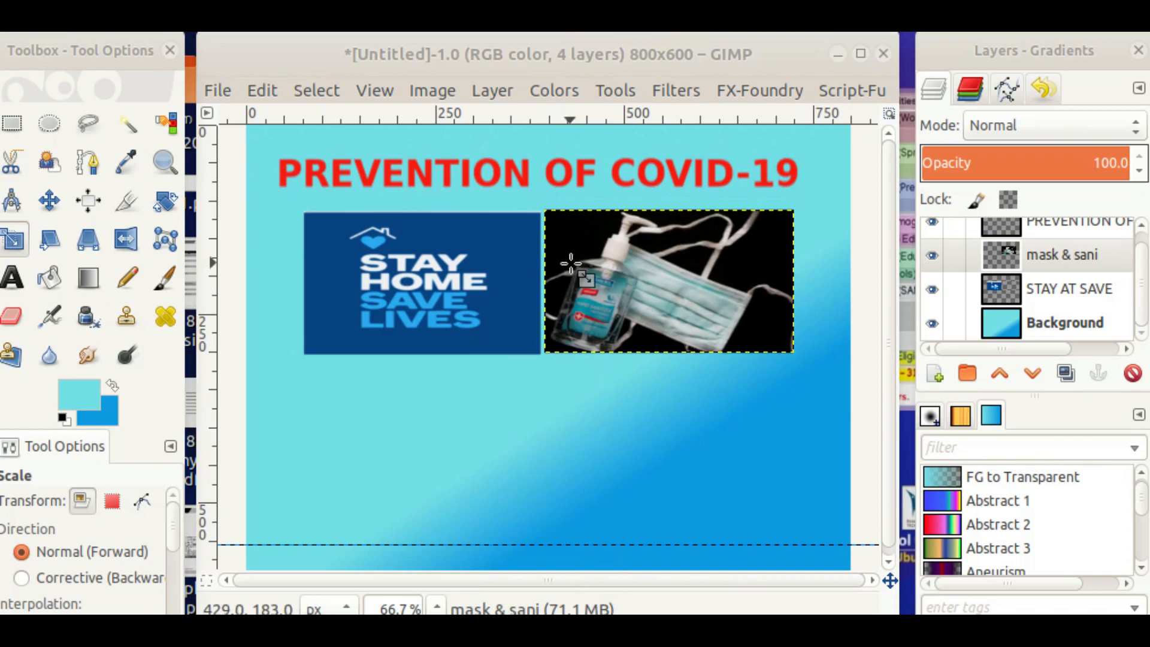
# Scale the STAY AT SAVE layer to 344 × 190 pixels and shift it slightly so its left edge lines up with the title
pyautogui.click(1046, 288)
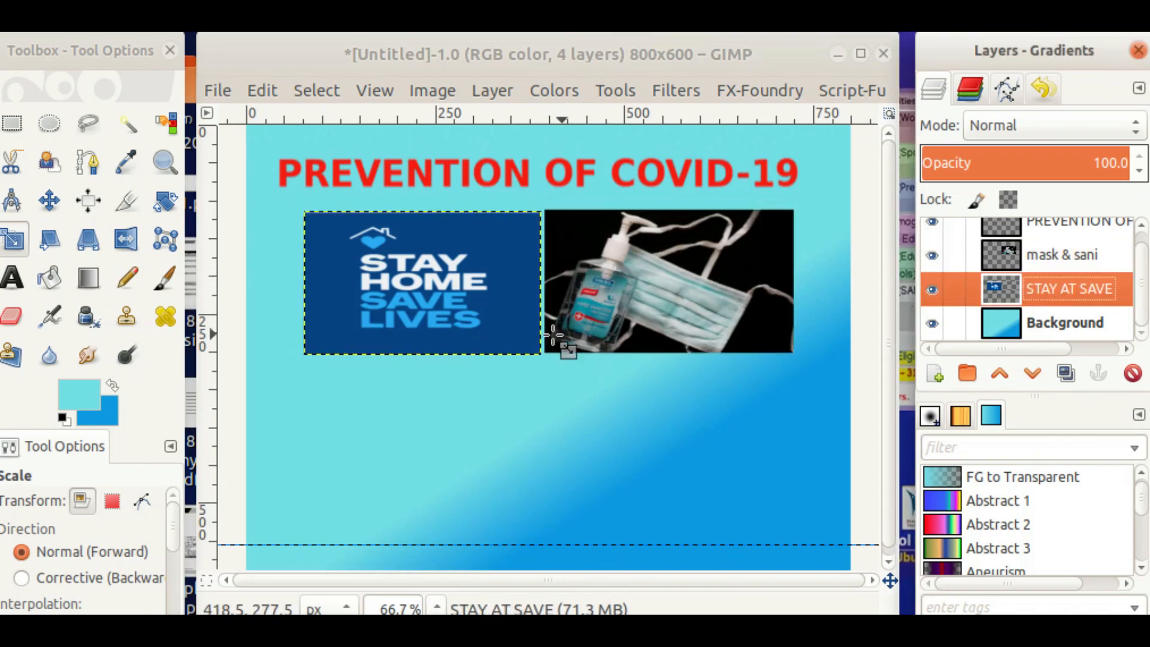
pyautogui.click(428, 300)
pyautogui.moveTo(337, 309); pyautogui.dragTo(347, 397)
pyautogui.moveTo(306, 292); pyautogui.dragTo(282, 287)
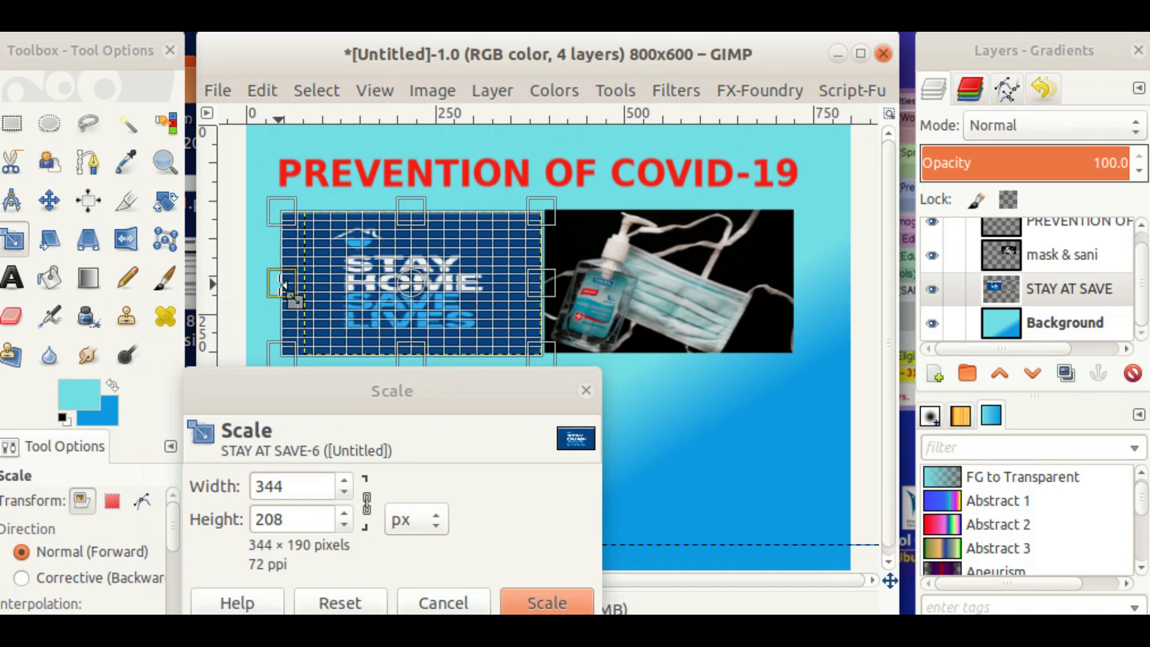
pyautogui.click(547, 603)
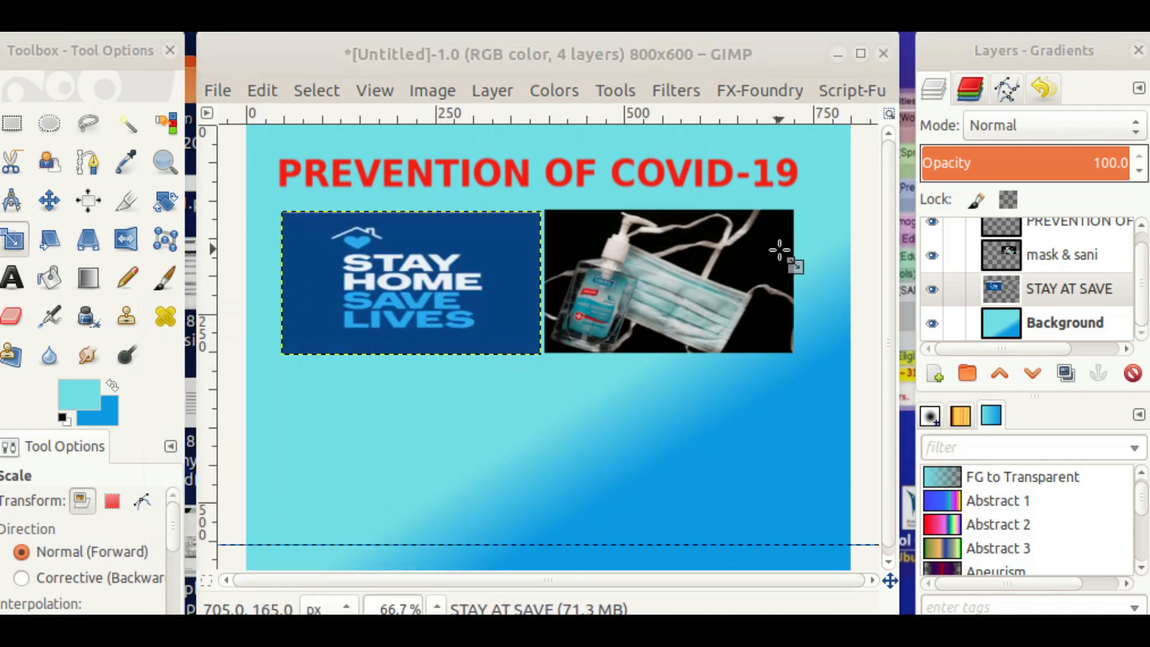
pyautogui.click(44, 206)
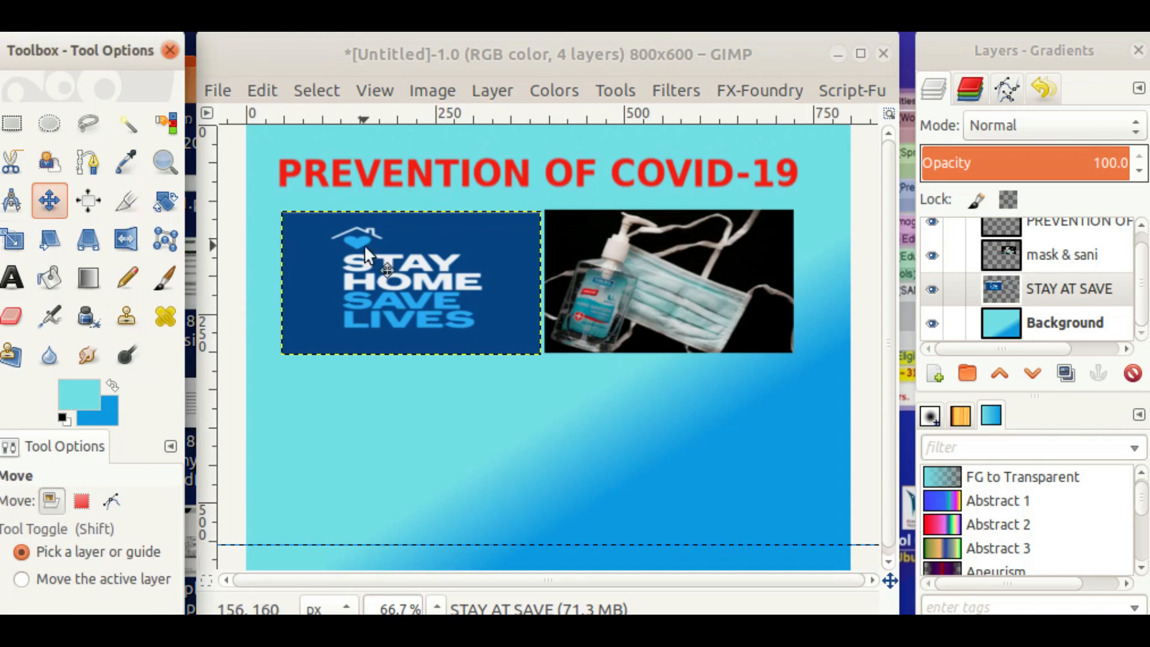
pyautogui.moveTo(393, 263); pyautogui.dragTo(388, 261)
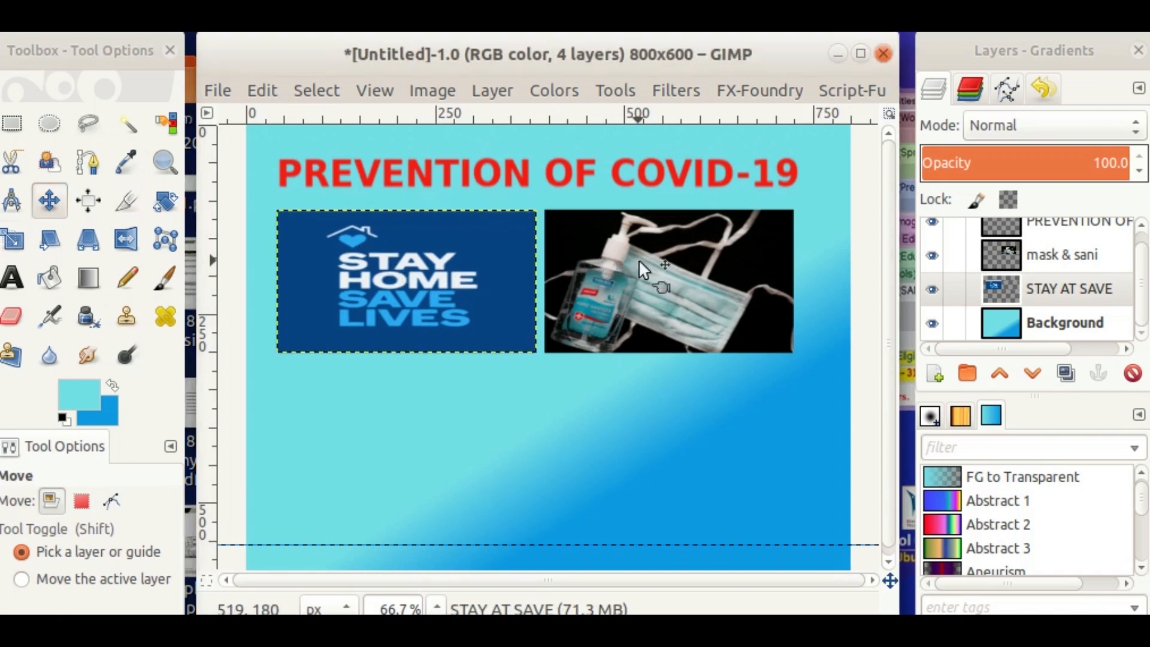
# Move the mask & sani layer slightly to the right so its right edge lines up with the title's right edge
pyautogui.moveTo(642, 261); pyautogui.dragTo(645, 260)
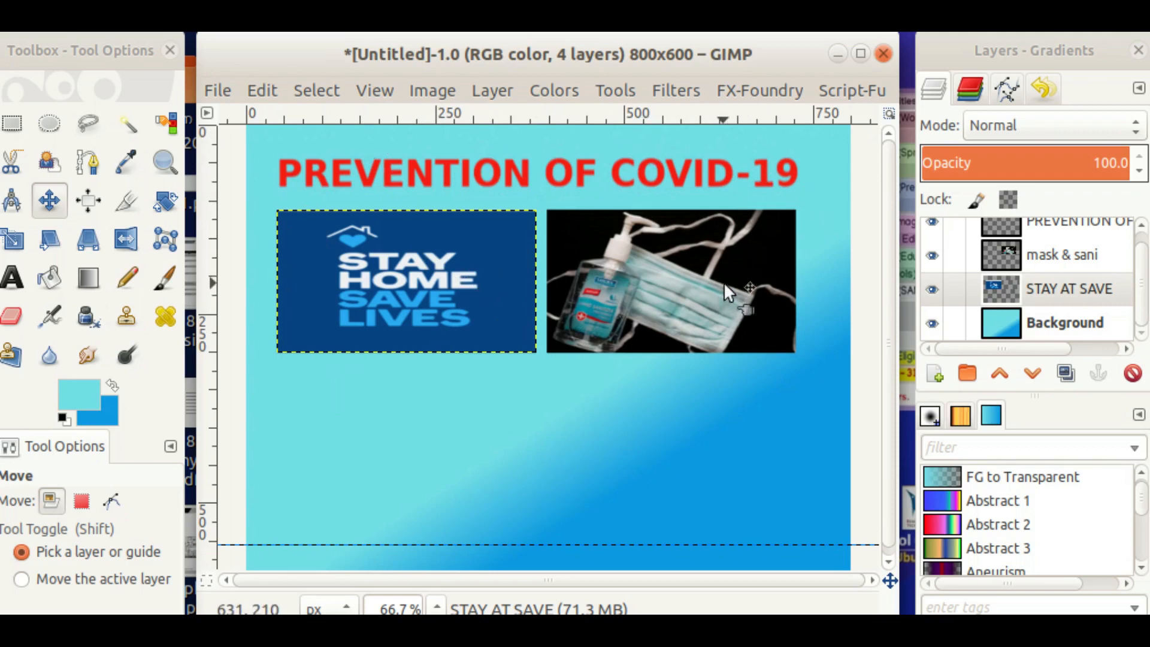
pyautogui.click(1023, 257)
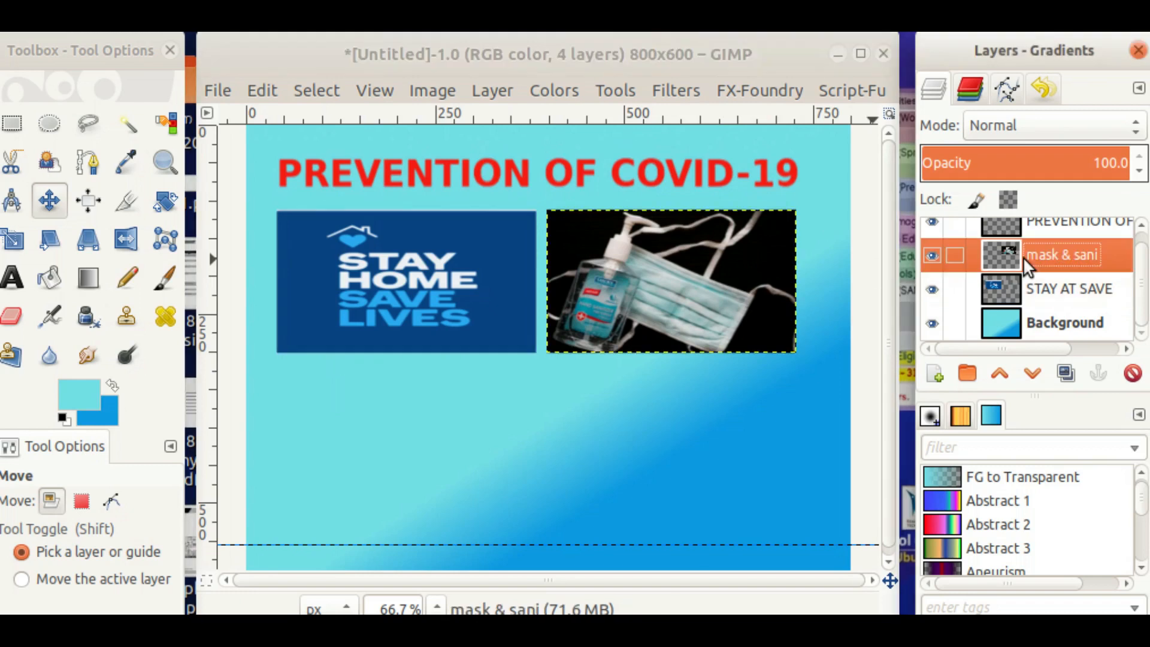
pyautogui.moveTo(717, 274); pyautogui.dragTo(722, 272)
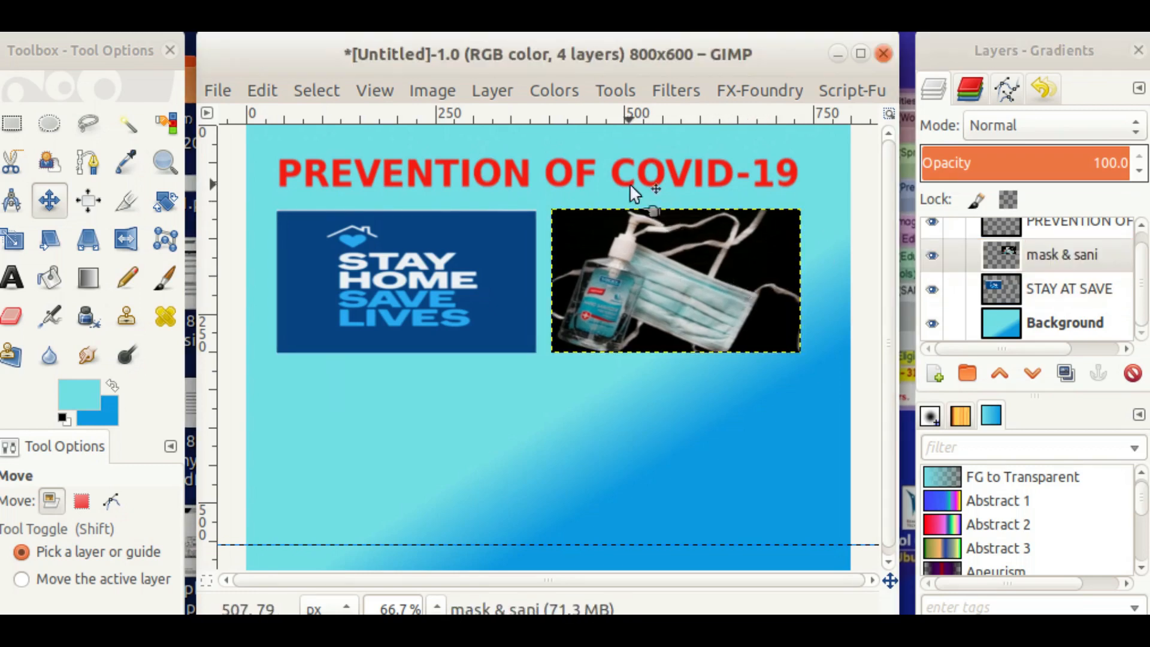
# Scale the PREVENTION OF COVID-19 title layer slightly wider toward the right, keeping its left edge in place
pyautogui.click(1048, 226)
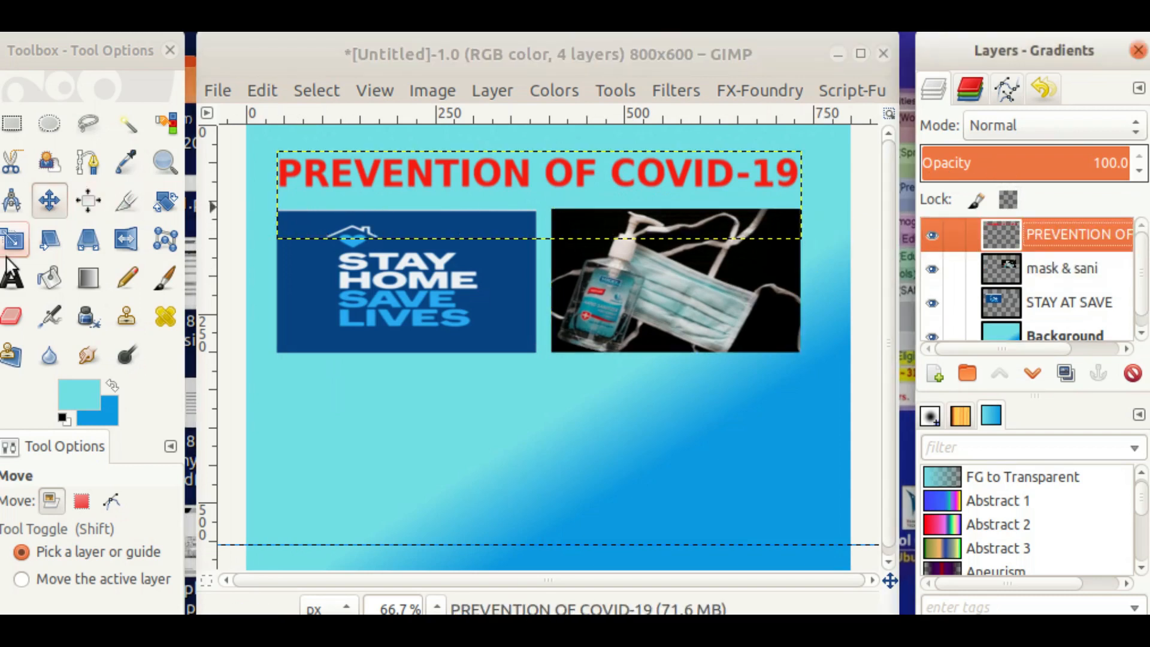
pyautogui.click(12, 239)
pyautogui.click(542, 192)
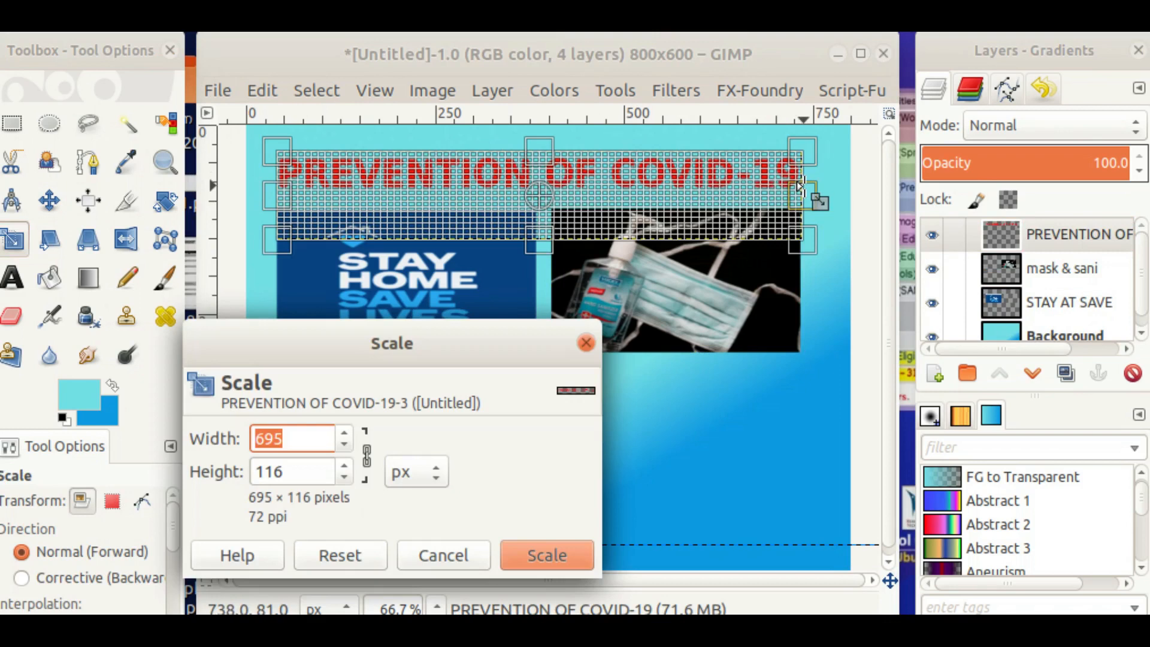
pyautogui.moveTo(800, 188); pyautogui.dragTo(804, 189)
pyautogui.click(547, 555)
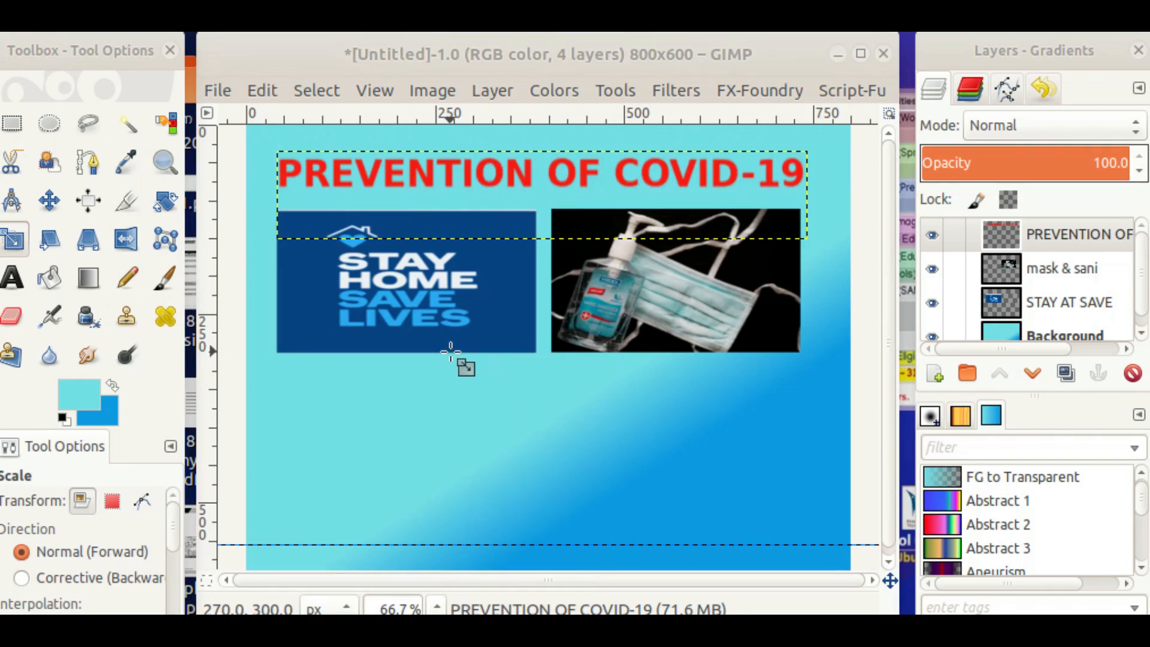
pyautogui.click(50, 200)
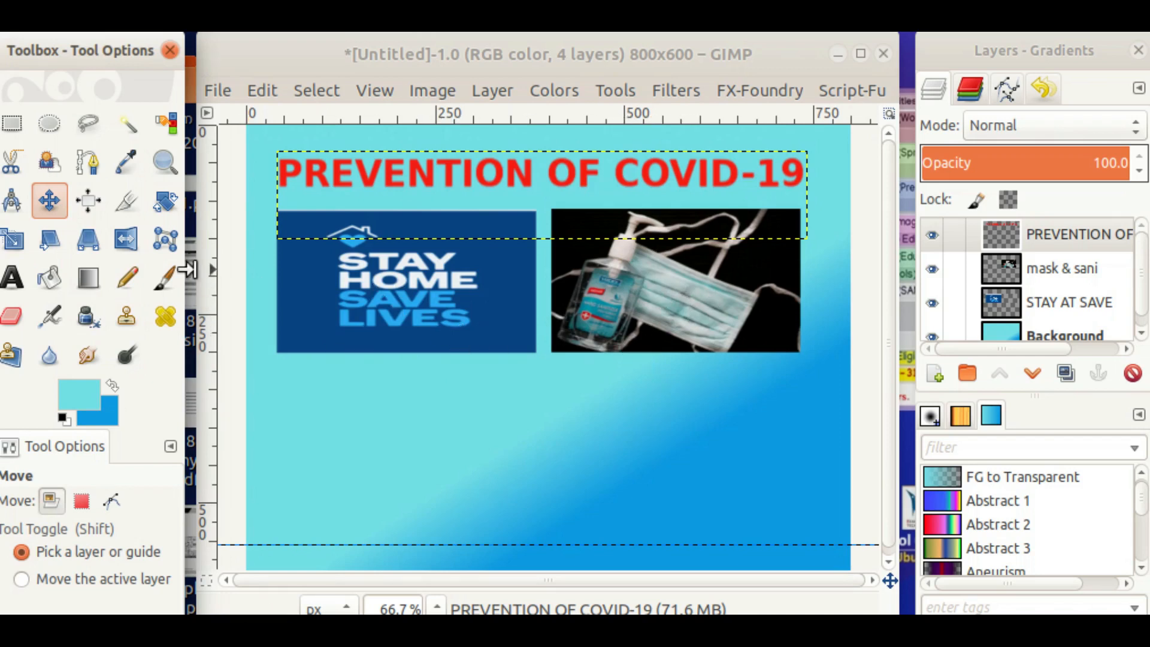
# Draw a text box about 182 × 99 pixels below the STAY AT SAVE picture
pyautogui.click(13, 281)
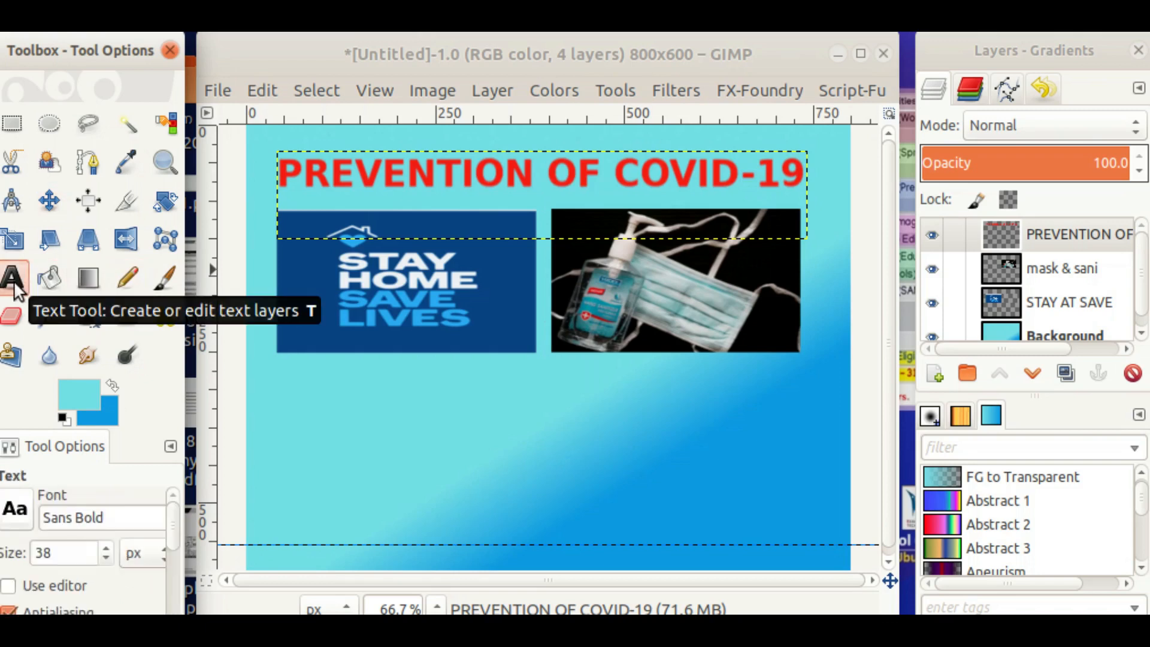
pyautogui.click(372, 394)
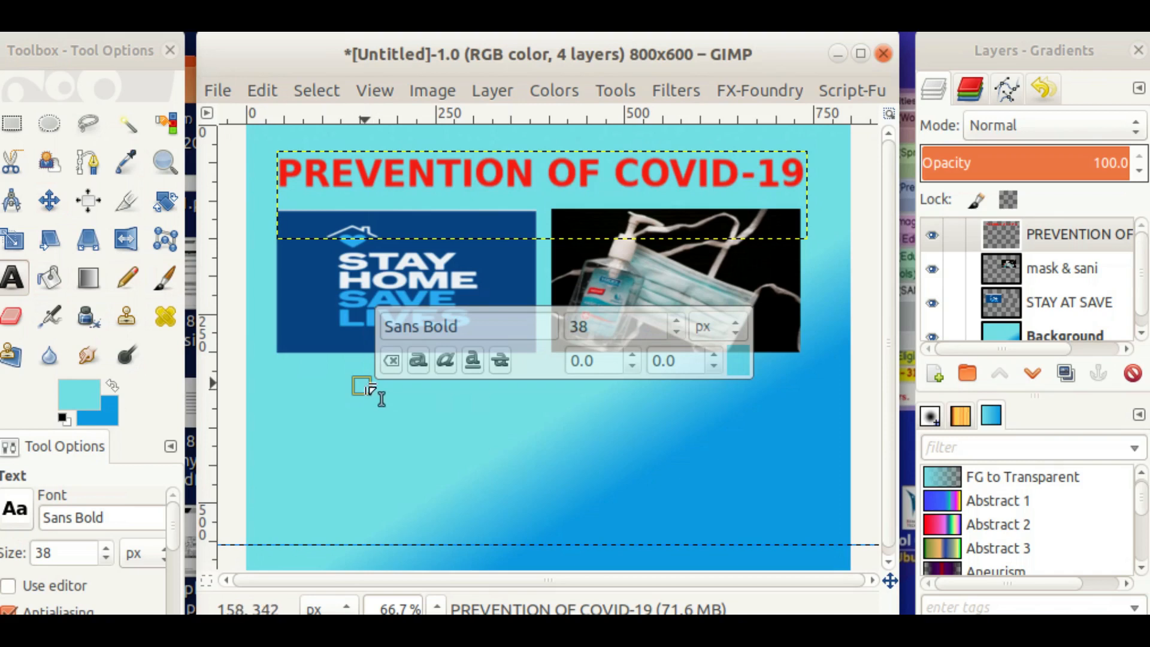
pyautogui.moveTo(373, 393); pyautogui.dragTo(466, 467)
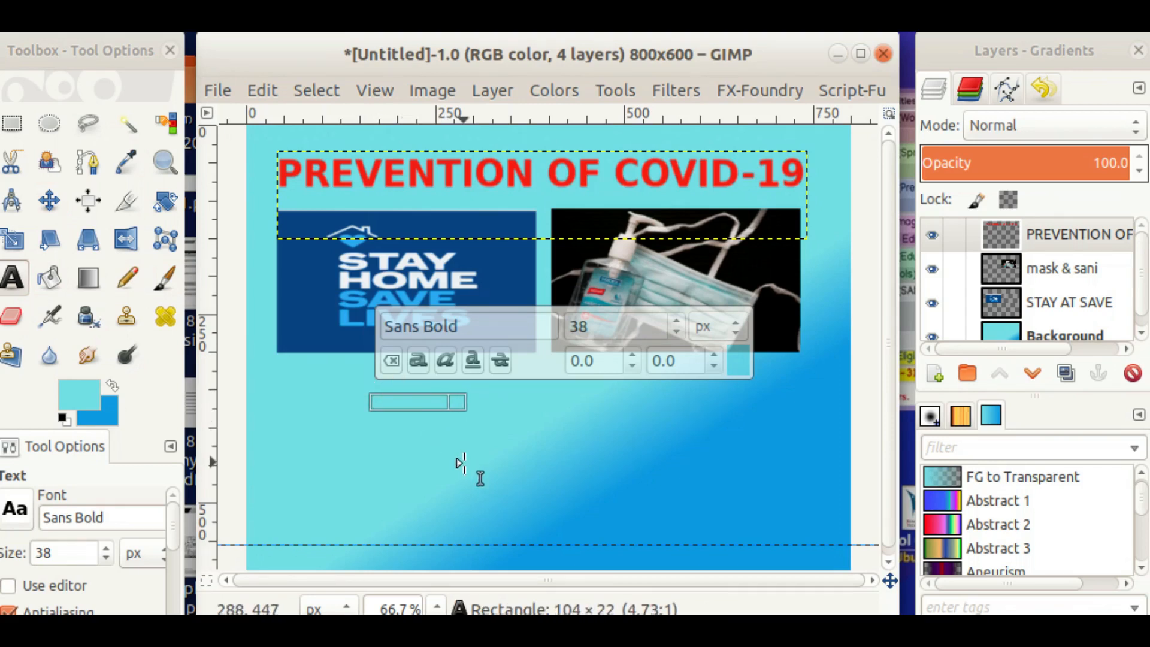
pyautogui.click(455, 442)
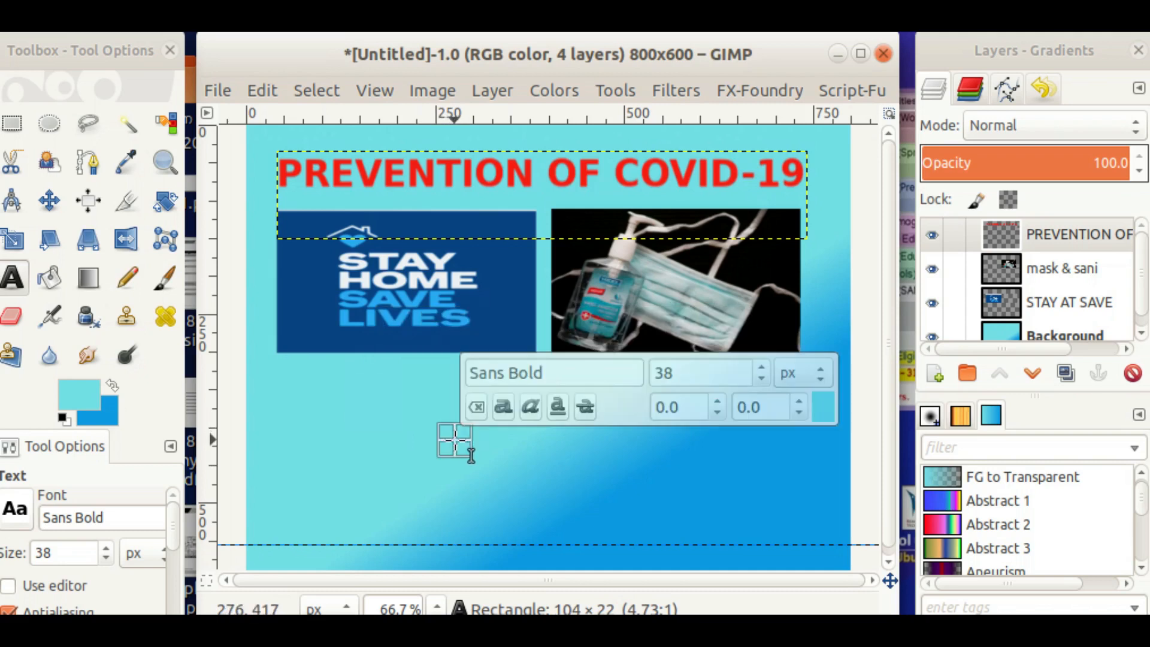
pyautogui.moveTo(480, 451); pyautogui.dragTo(339, 390)
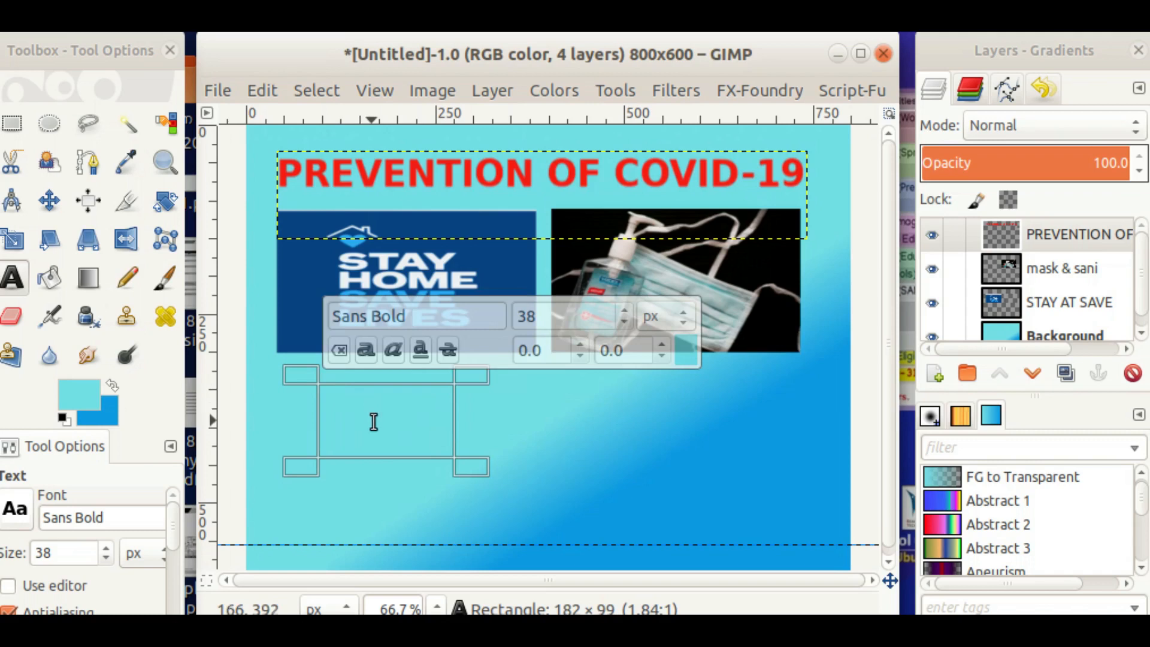
# Set the text colour to red ee0000 for the new text box
pyautogui.moveTo(170, 530); pyautogui.dragTo(167, 579)
pyautogui.click(134, 527)
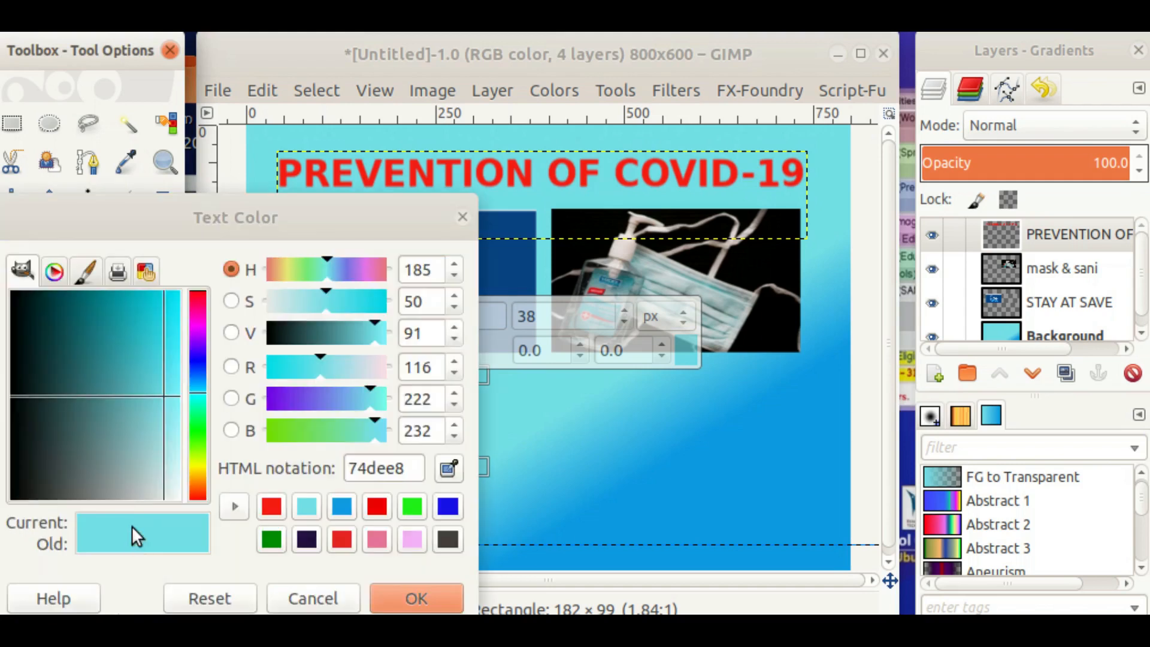
pyautogui.click(376, 506)
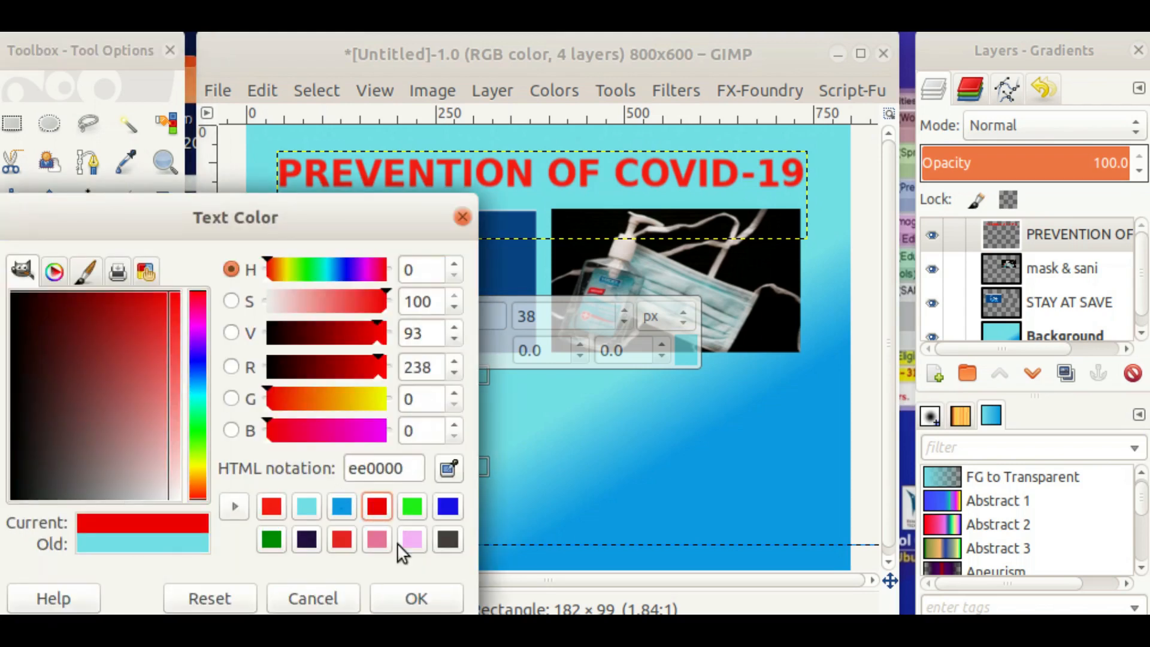
pyautogui.click(411, 590)
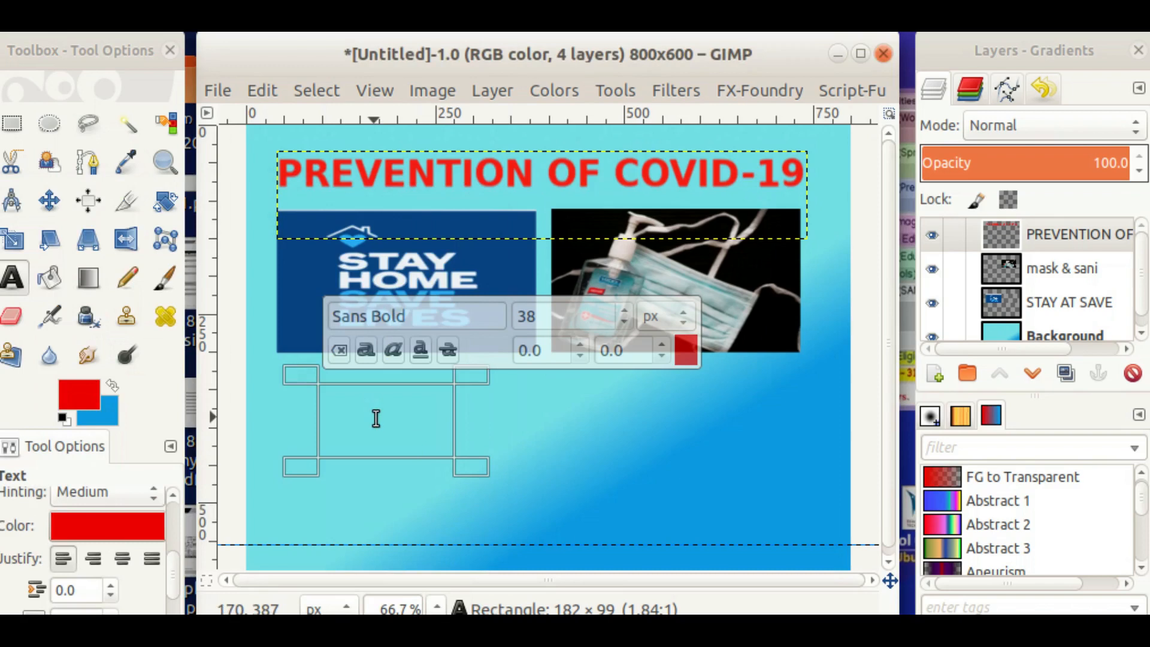
# Switch the keyboard input to Malayalam (enhanced Inscript, with rupee) and enter three lines: മാസ്ക്ക് ധരിക്കുക, സാമൂഹിക അകലം പാലിക്കുക, സോപ്പിട്ട് കൈകൾ ഇടയ്ക്കിടെ കഴുകുക
pyautogui.write('d')
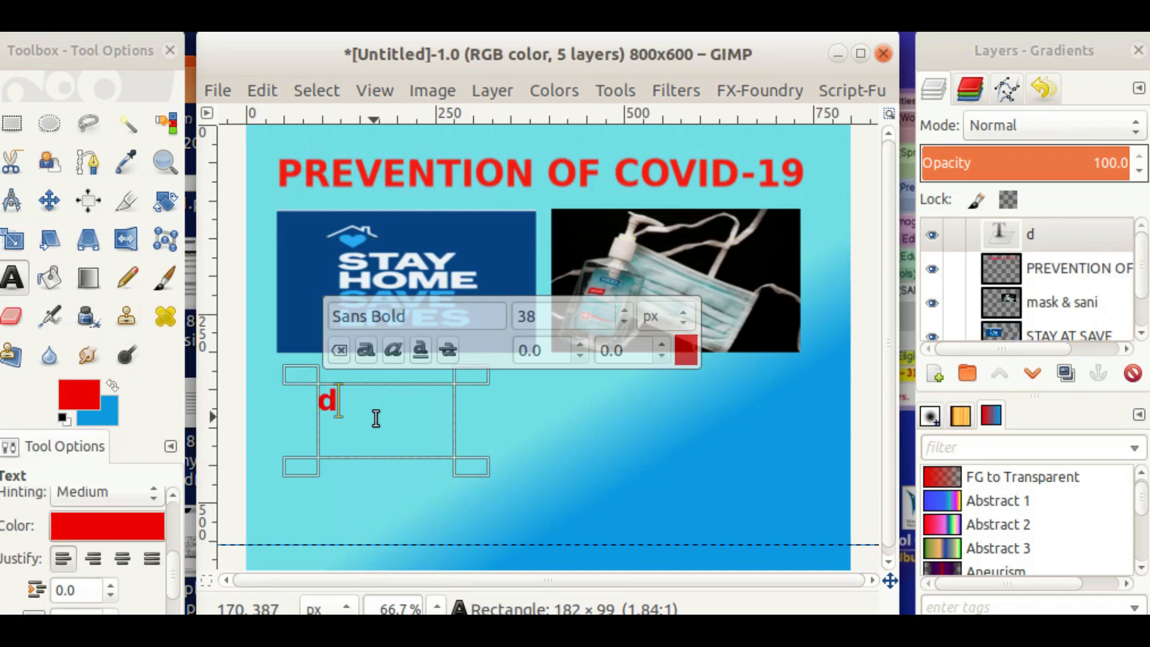
pyautogui.press('BackSpace')
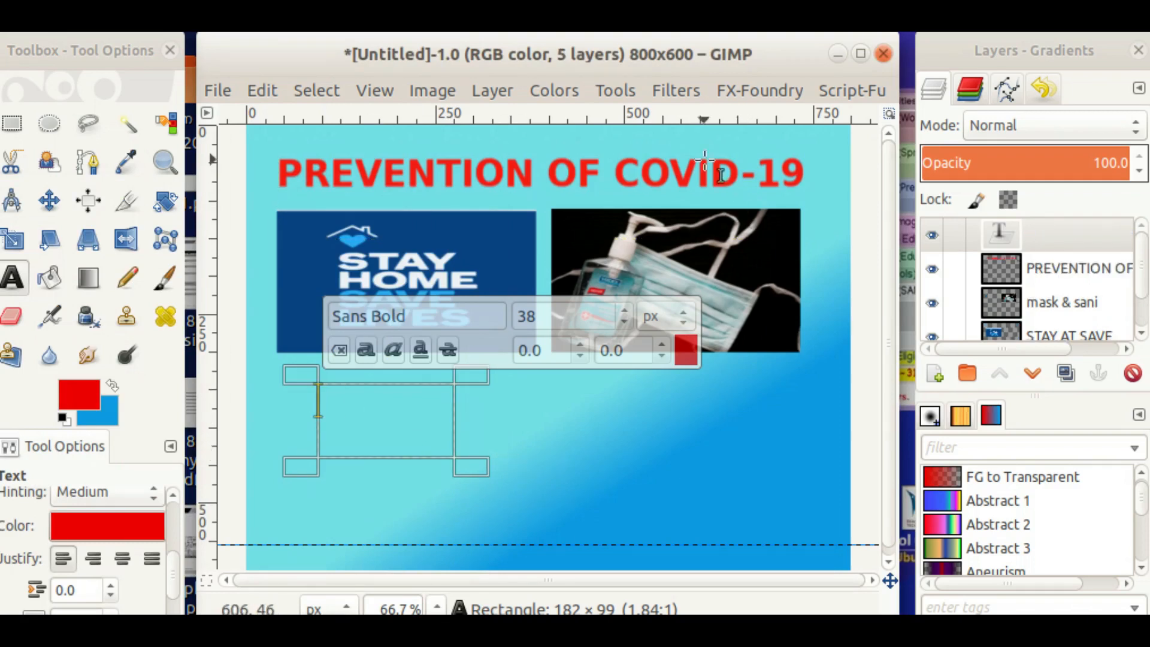
pyautogui.click(779, 18)
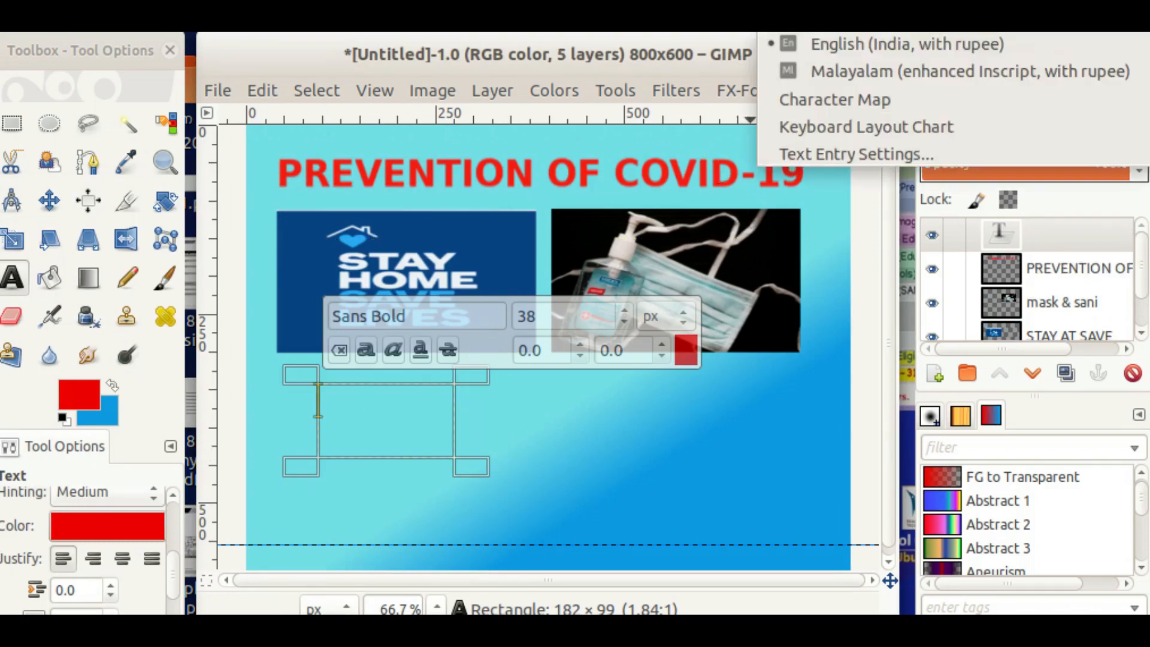
pyautogui.click(839, 67)
pyautogui.write('മാസ്ക്ക് ധരിക്കുക സാമൂഹിക അകലം പാലിക്കുക സോപ്പിട്ട് കൈകൾ ഇടയ്ക്കിടെ കഴുകുക')
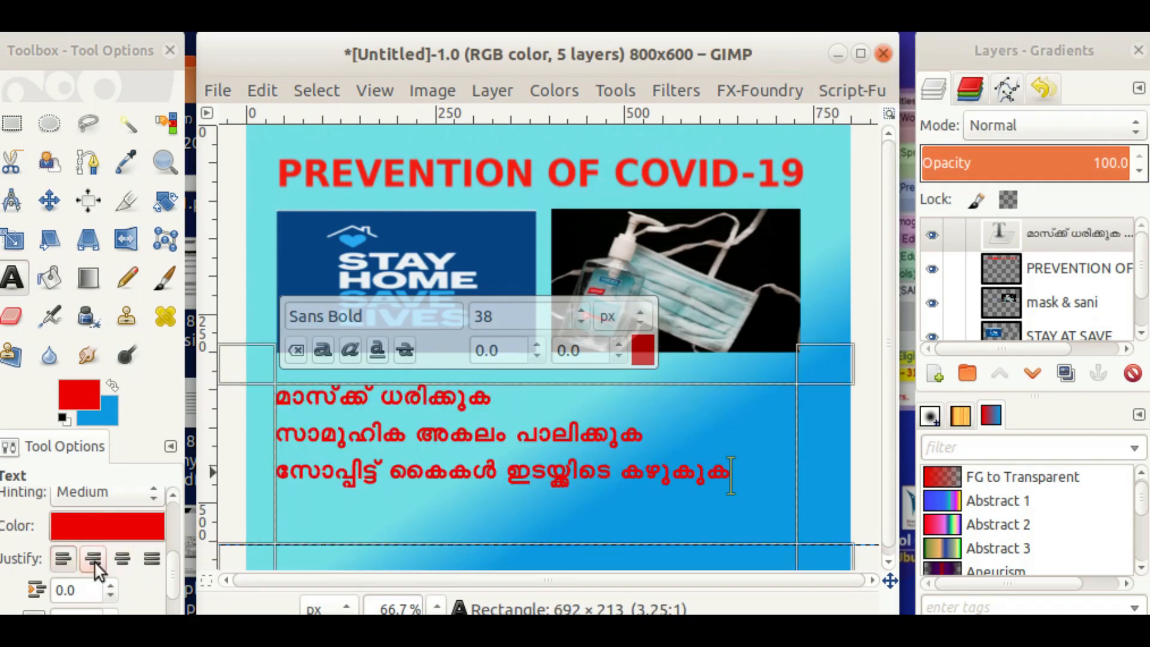
# Try left and right justification on the Malayalam text, and settle on centred justification
pyautogui.click(62, 560)
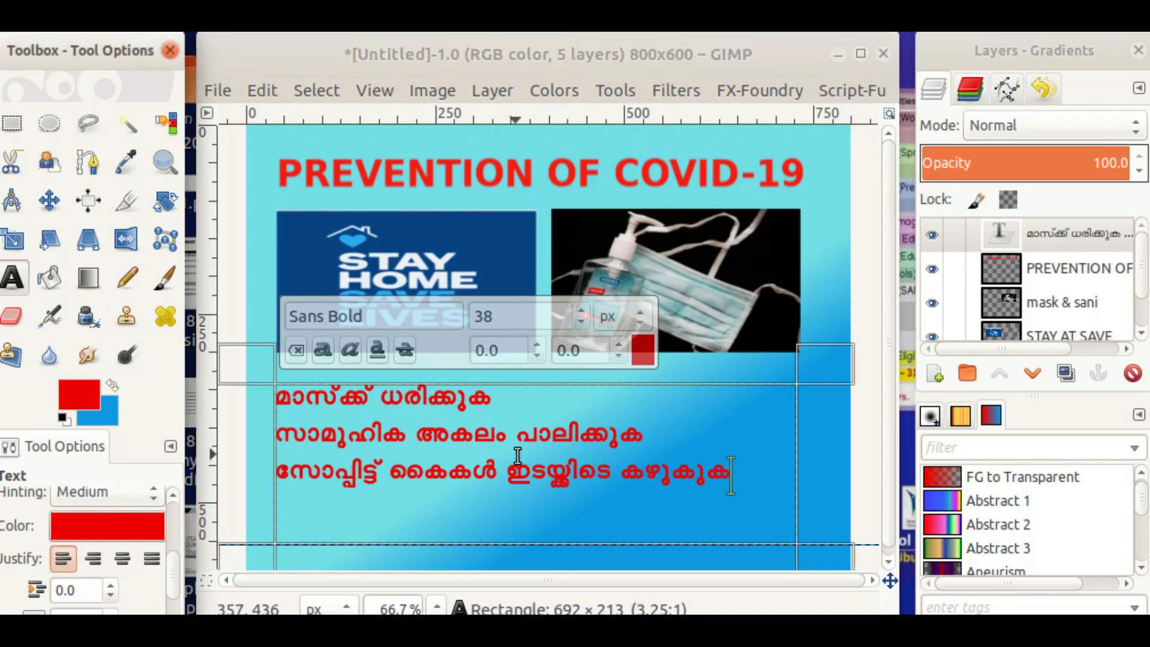
pyautogui.click(93, 559)
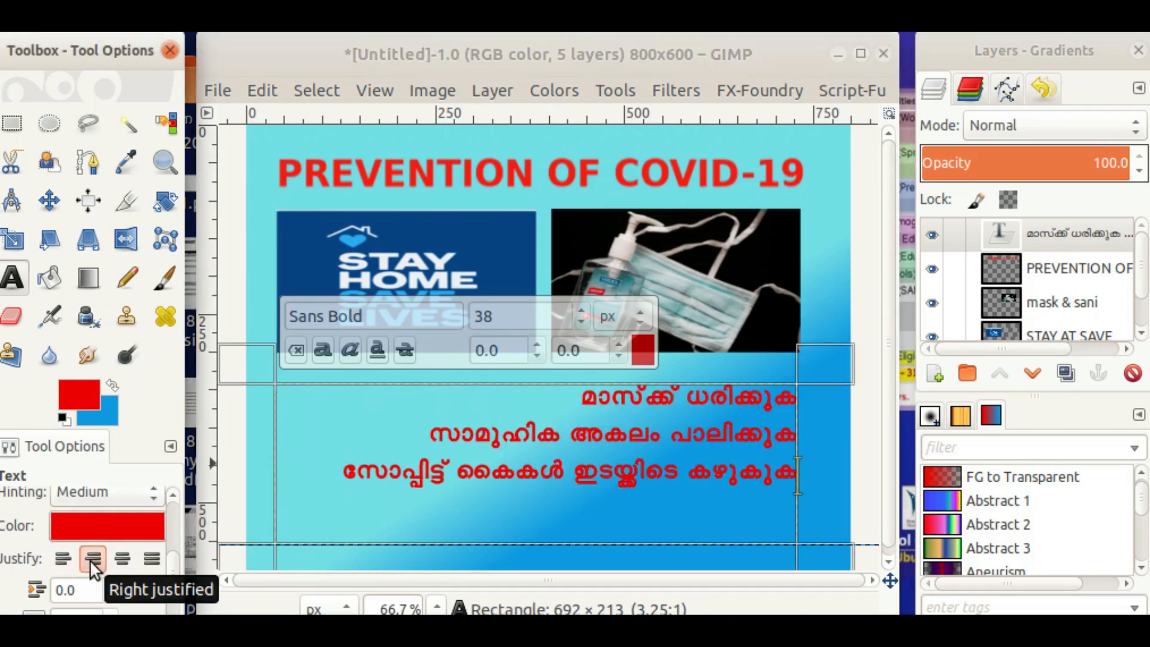
pyautogui.click(123, 558)
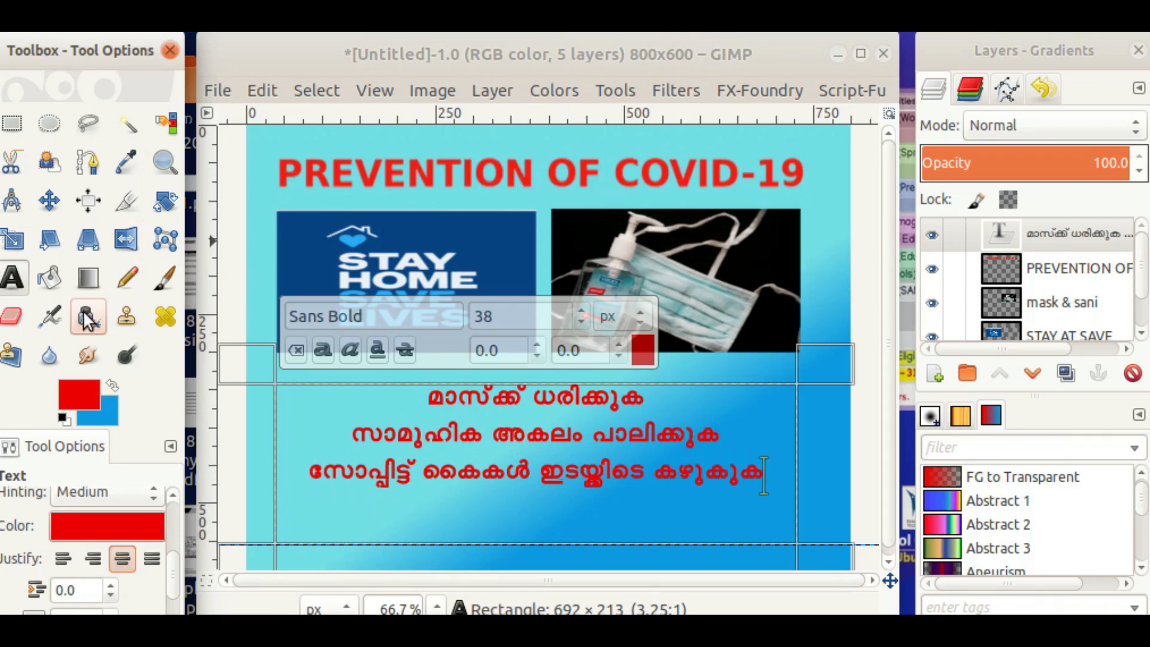
# Move the Malayalam text layer up and slightly right so it sits just below the two pictures
pyautogui.click(53, 207)
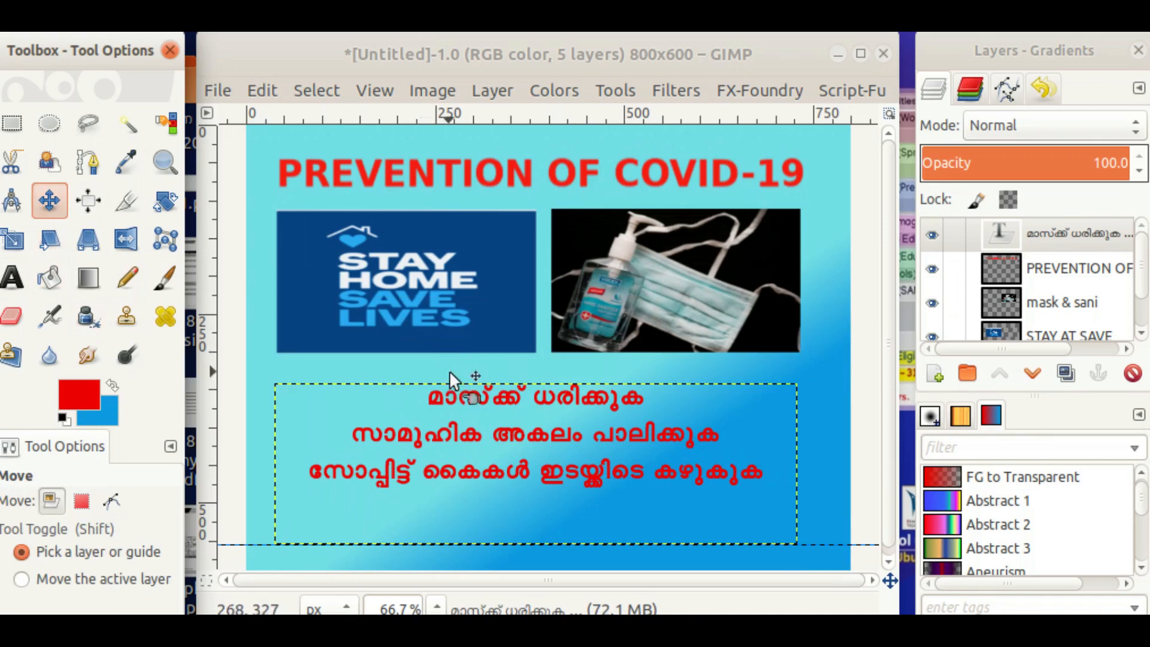
pyautogui.click(511, 434)
pyautogui.moveTo(517, 426); pyautogui.dragTo(526, 401)
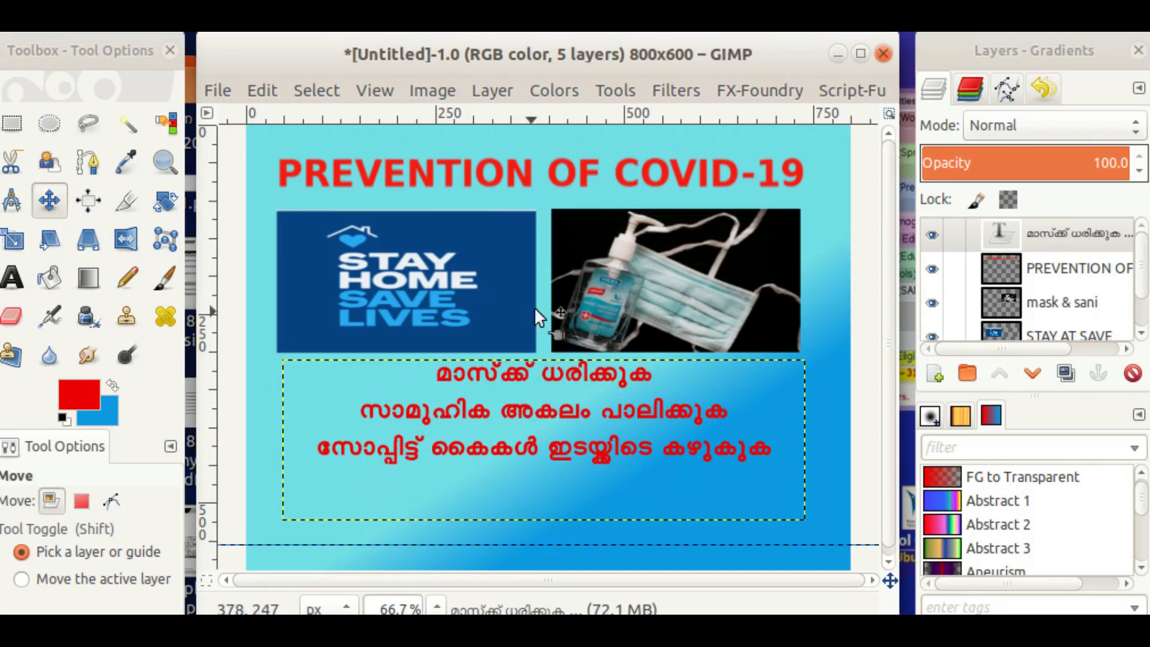
pyautogui.scroll(-1, 779, 299)
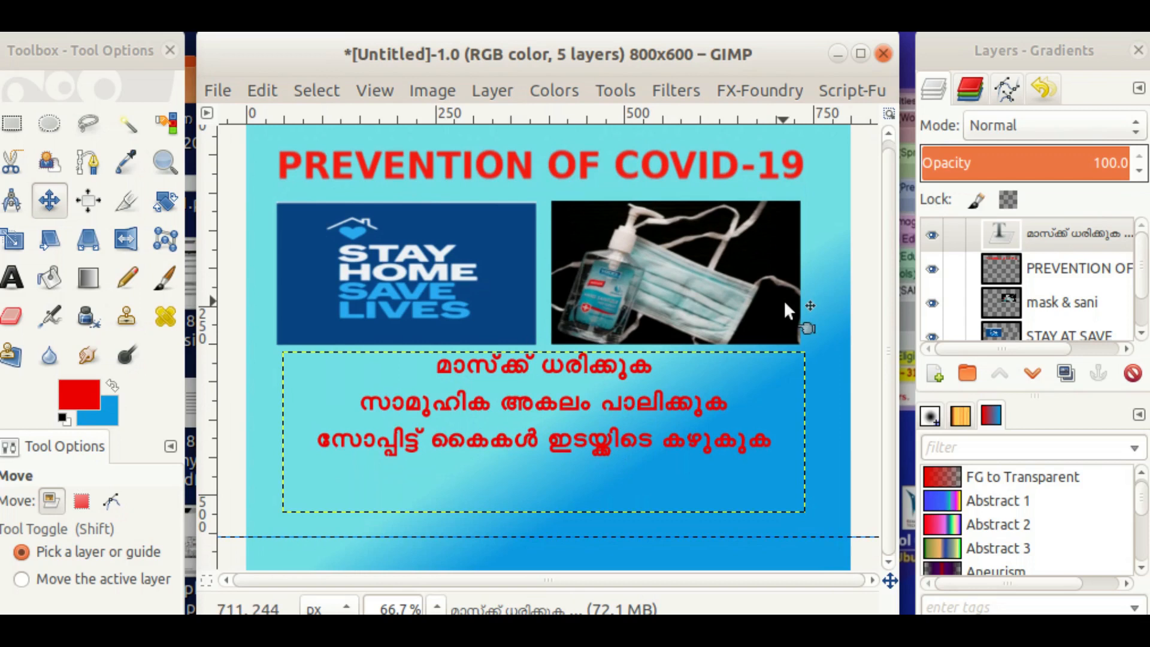
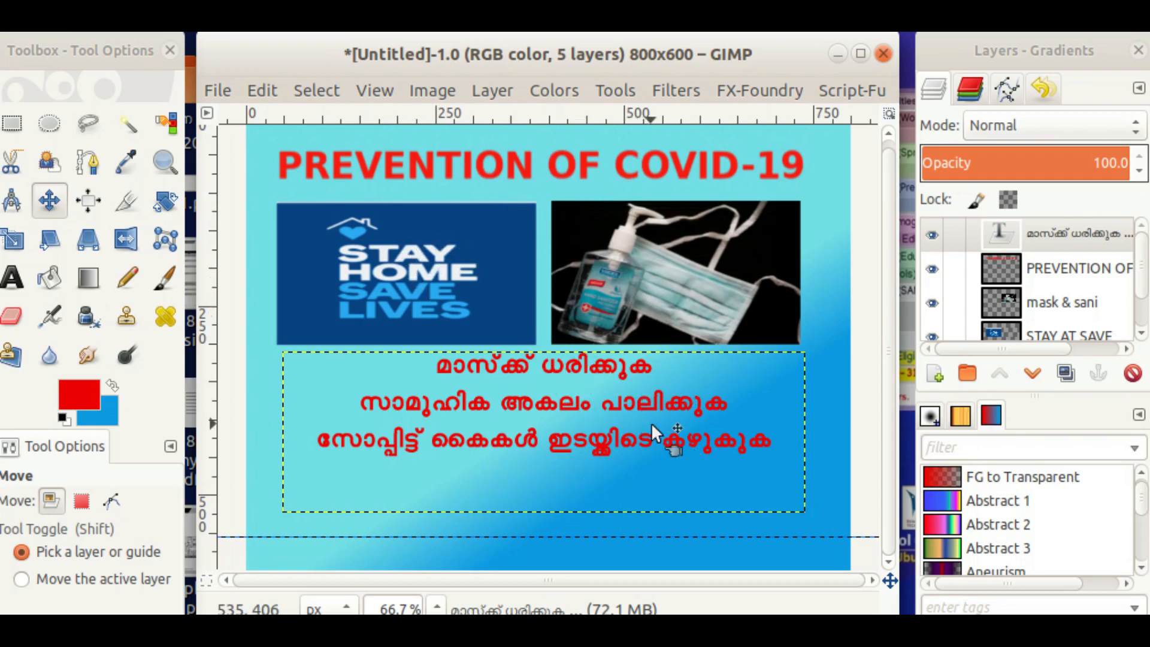
# Draw a text box about 343 × 59 pixels below the right half of the Malayalam text, with dark purple 230f3f as text colour
pyautogui.click(20, 282)
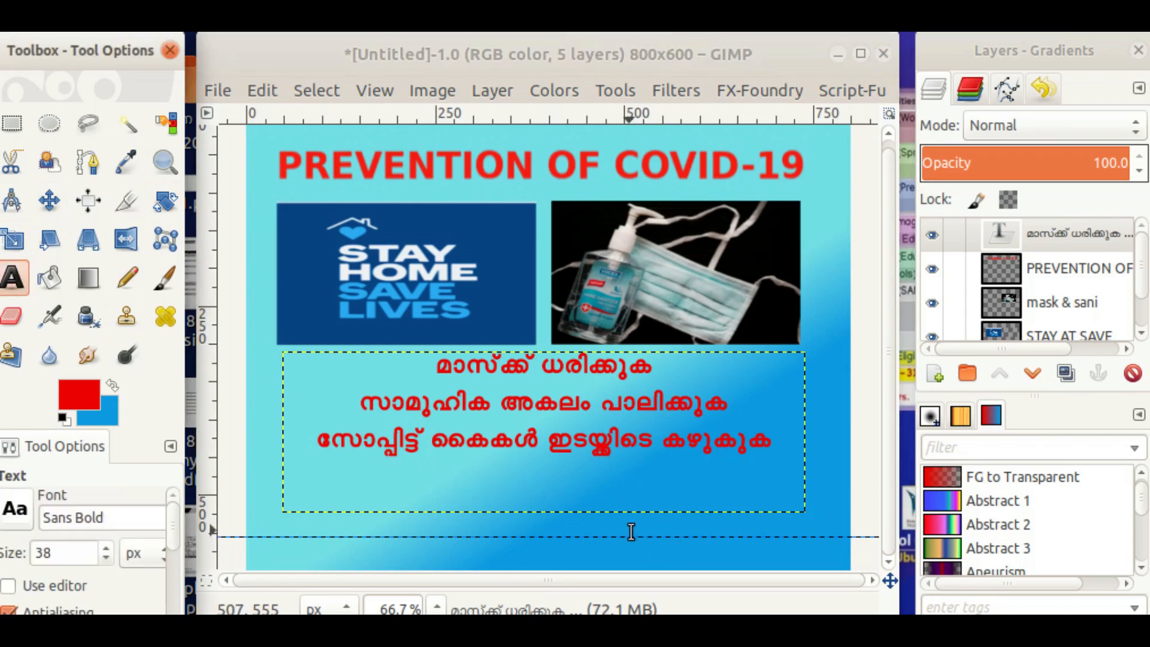
pyautogui.click(643, 527)
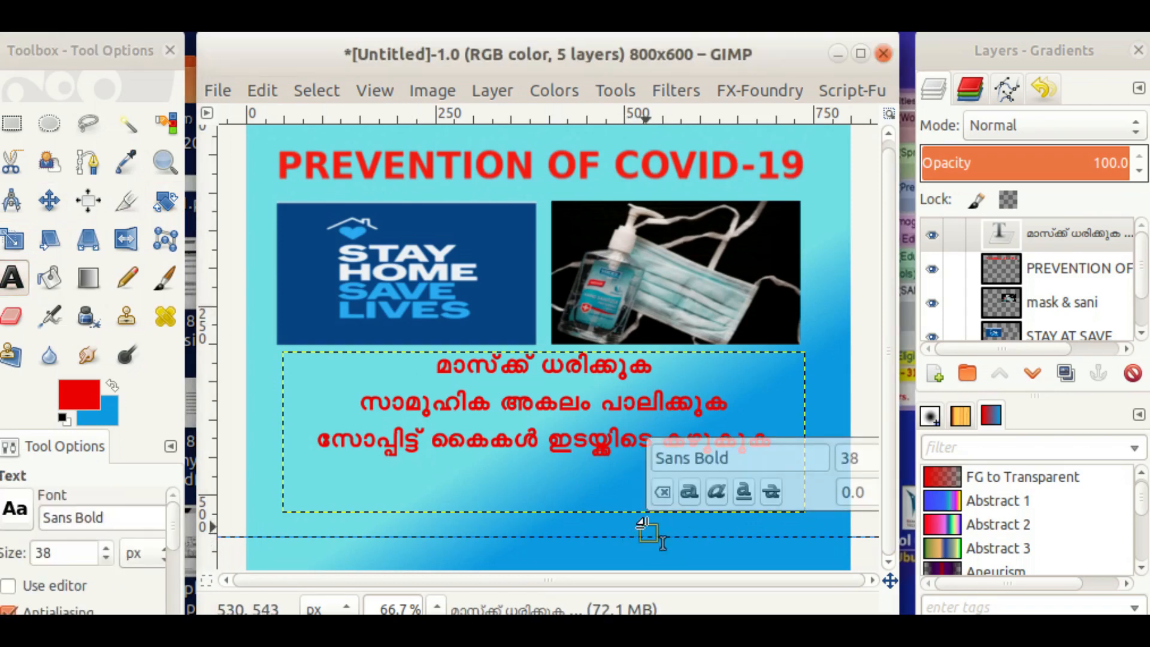
pyautogui.moveTo(646, 527); pyautogui.dragTo(817, 542)
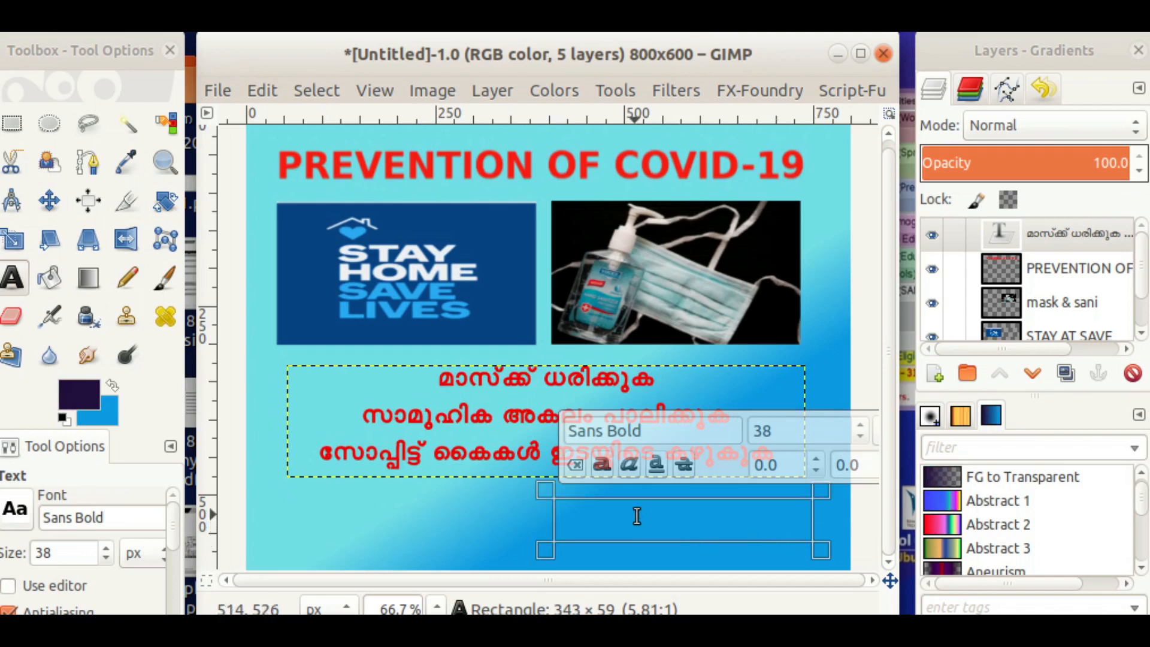
pyautogui.moveTo(174, 531); pyautogui.dragTo(168, 573)
pyautogui.click(145, 537)
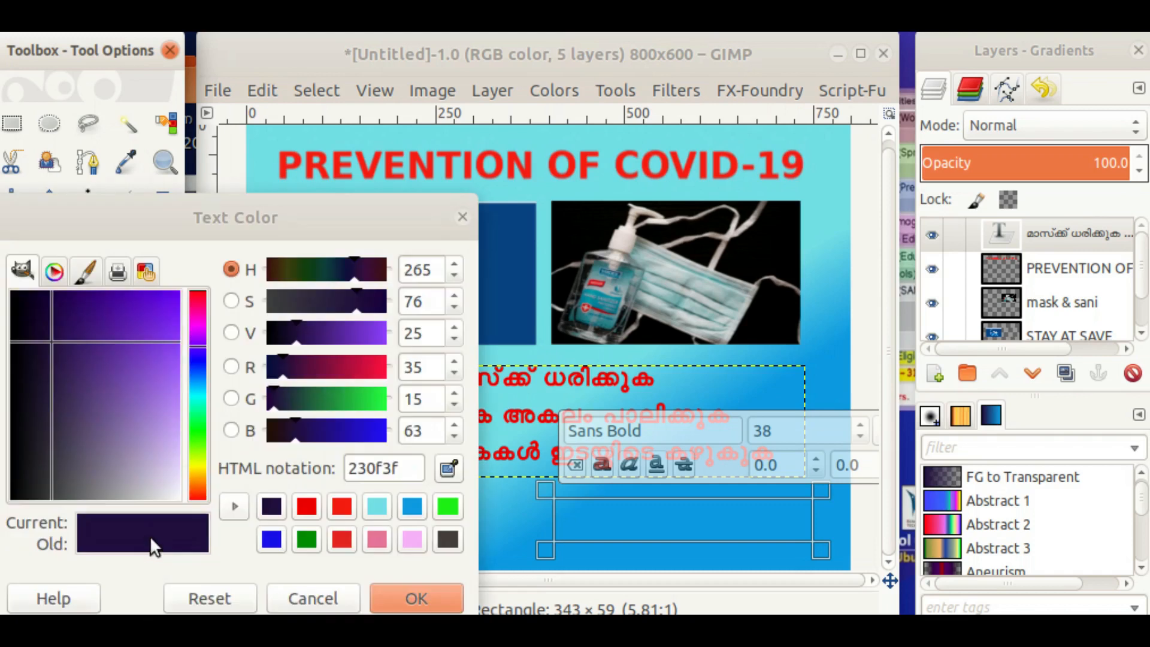
pyautogui.click(416, 598)
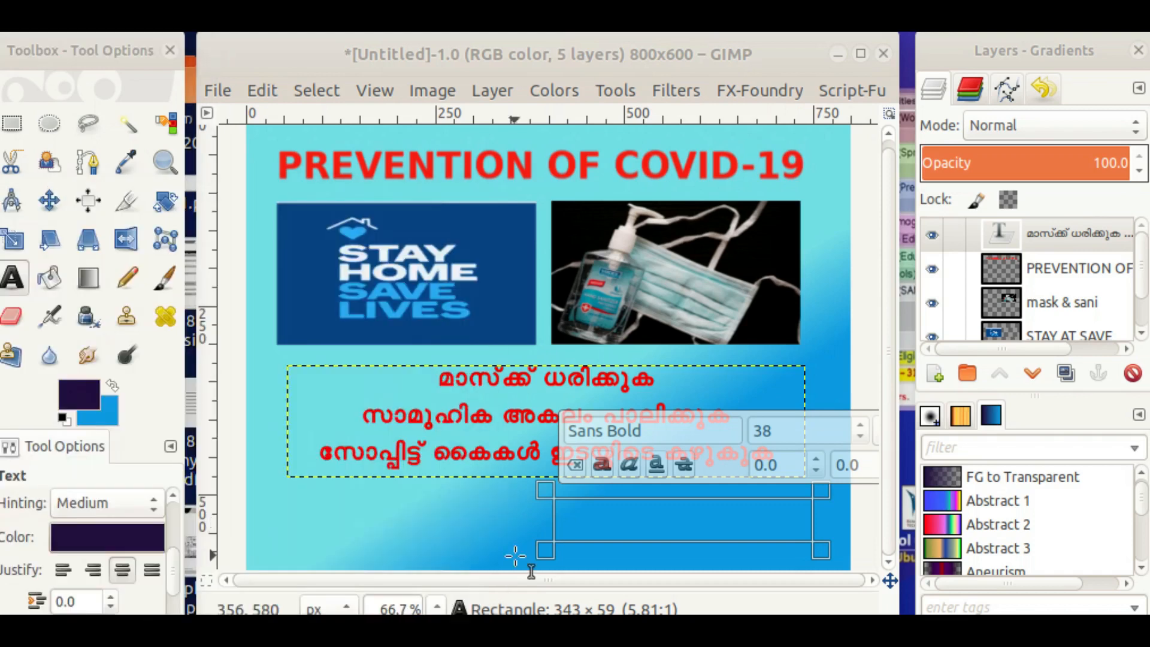
pyautogui.click(592, 520)
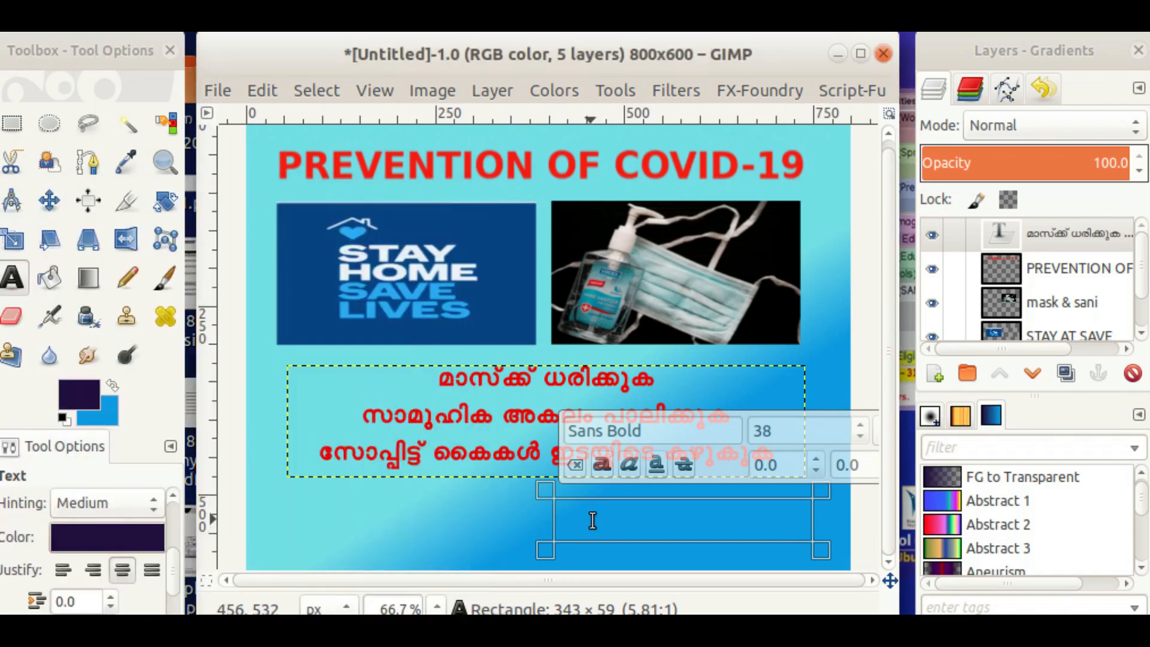
# Enter HEALTH CLUB GHS VPZ in the new text box below the Malayalam advice
pyautogui.write('H')
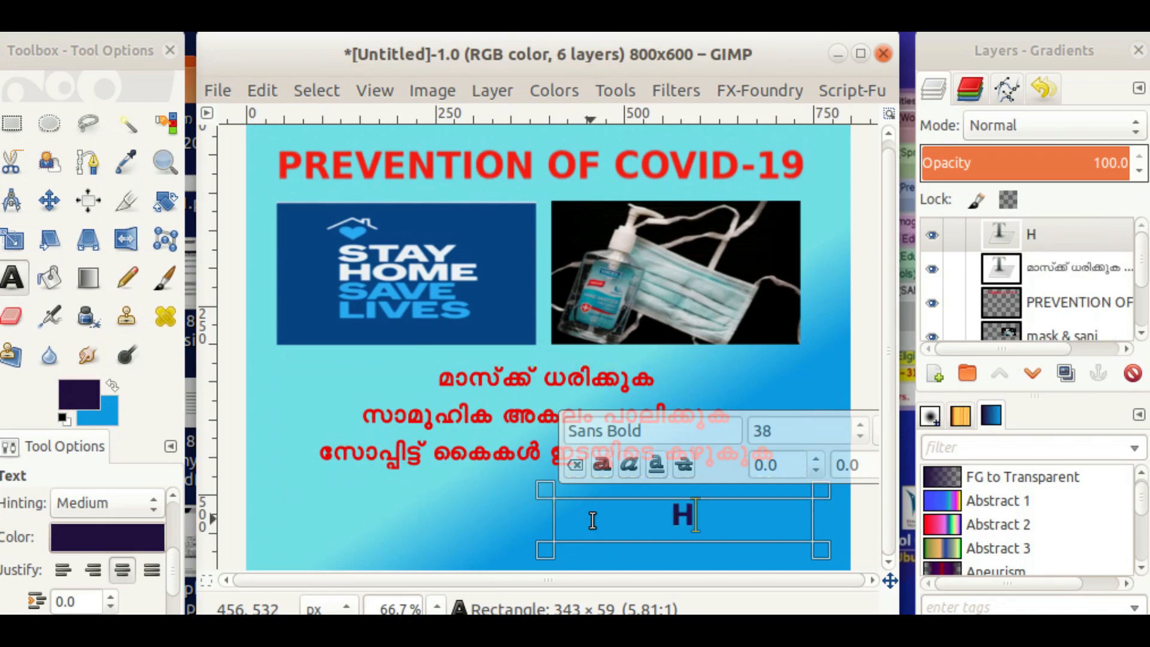
pyautogui.write('EALTH CL')
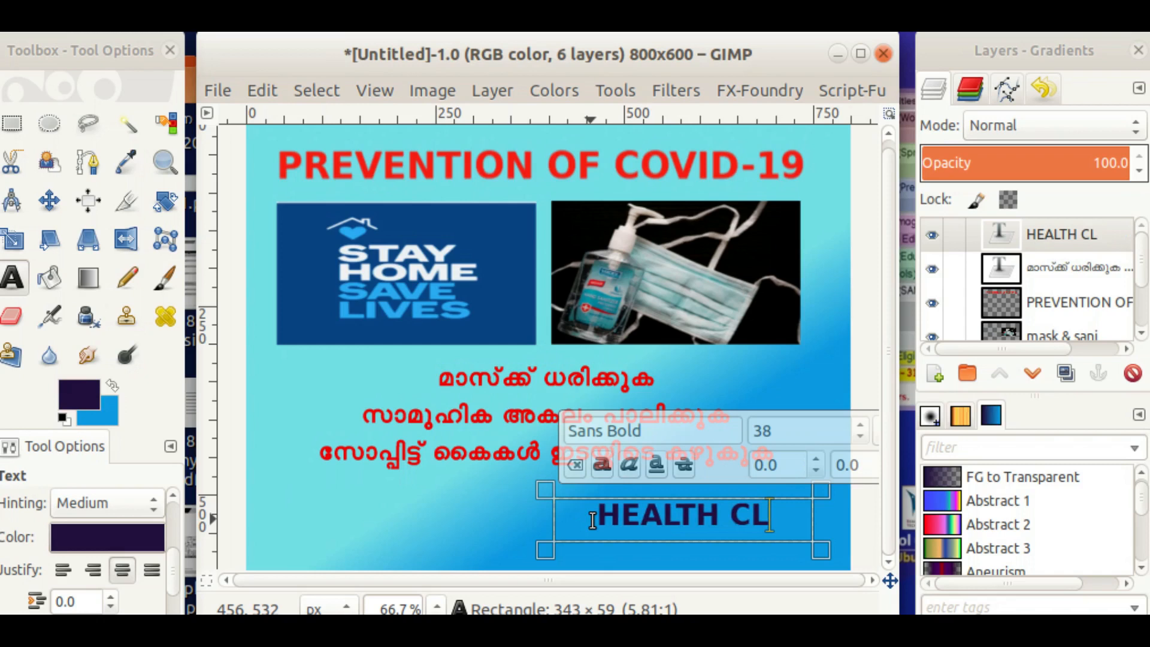
pyautogui.write('UV')
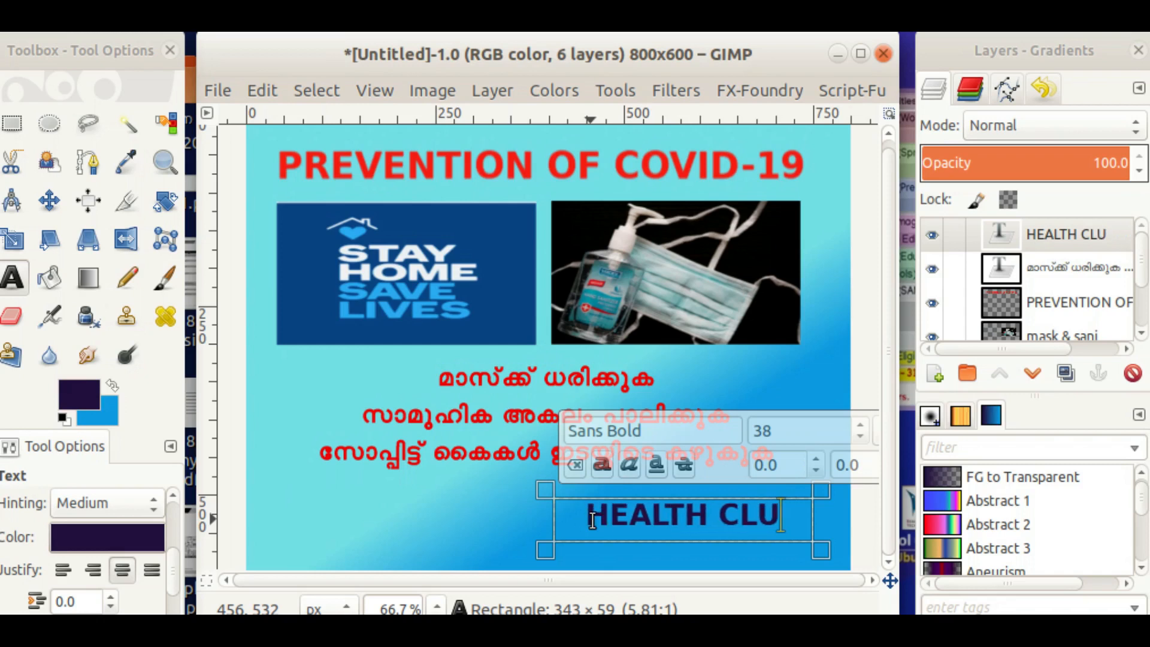
pyautogui.write('B GHSS')
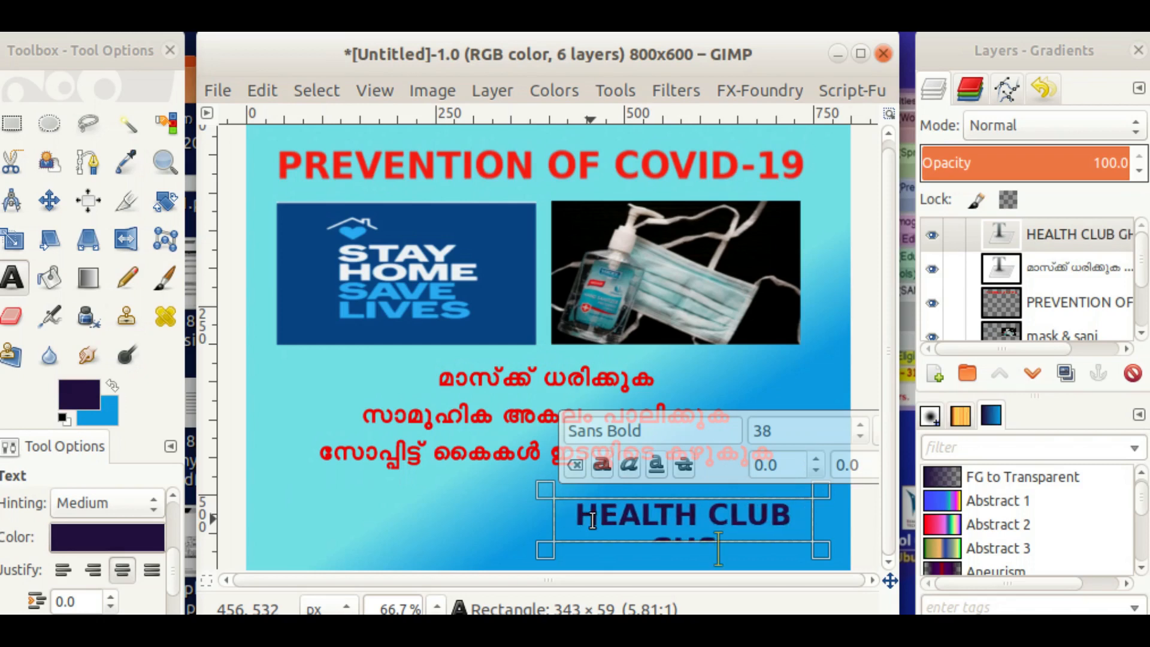
pyautogui.write(' VPT')
# Select all of the club name text and set its font size to 25 px
pyautogui.hotkey('ctrl', 'a')
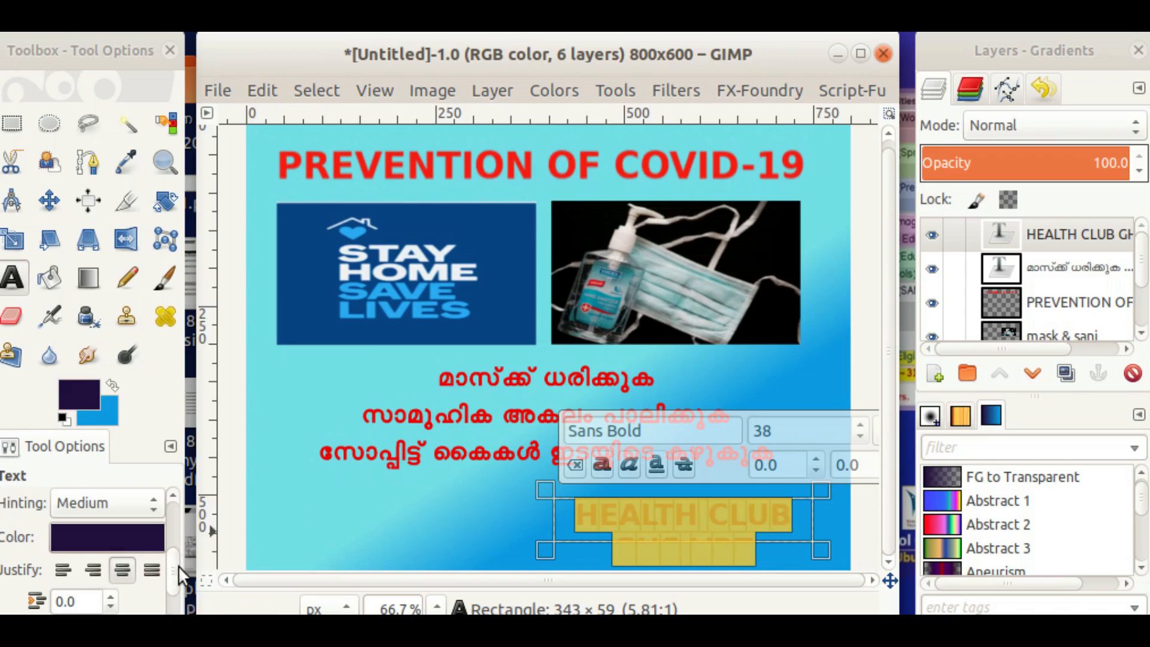
pyautogui.moveTo(174, 565); pyautogui.dragTo(171, 525)
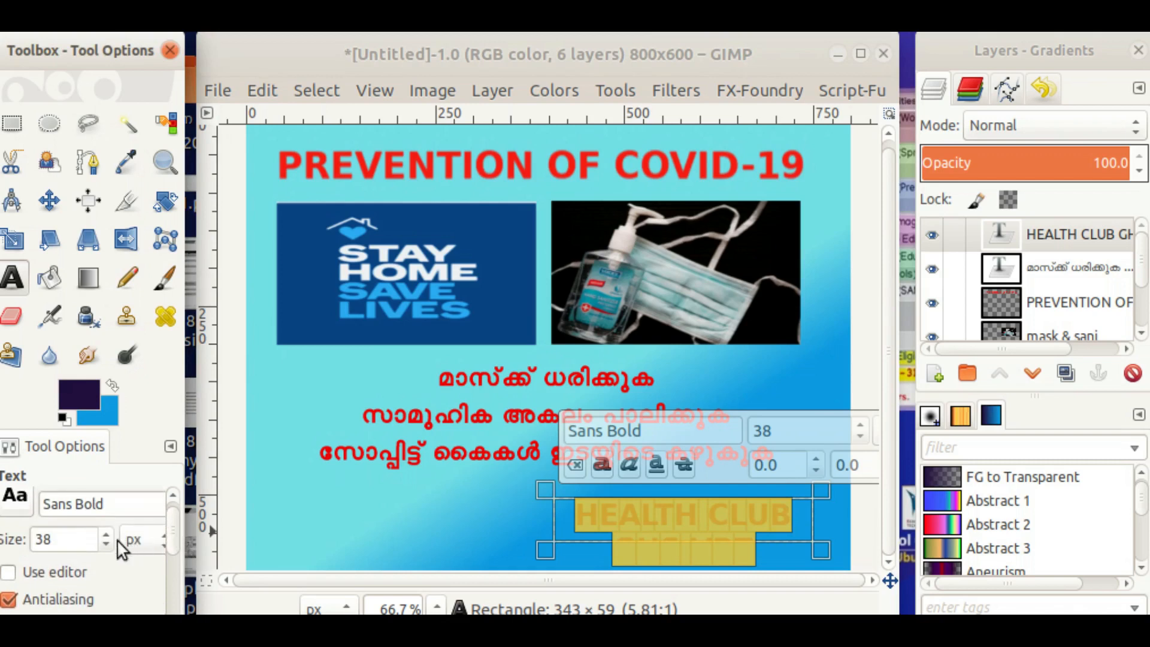
pyautogui.scroll(-8, 108, 540)
pyautogui.scroll(-5, 108, 540)
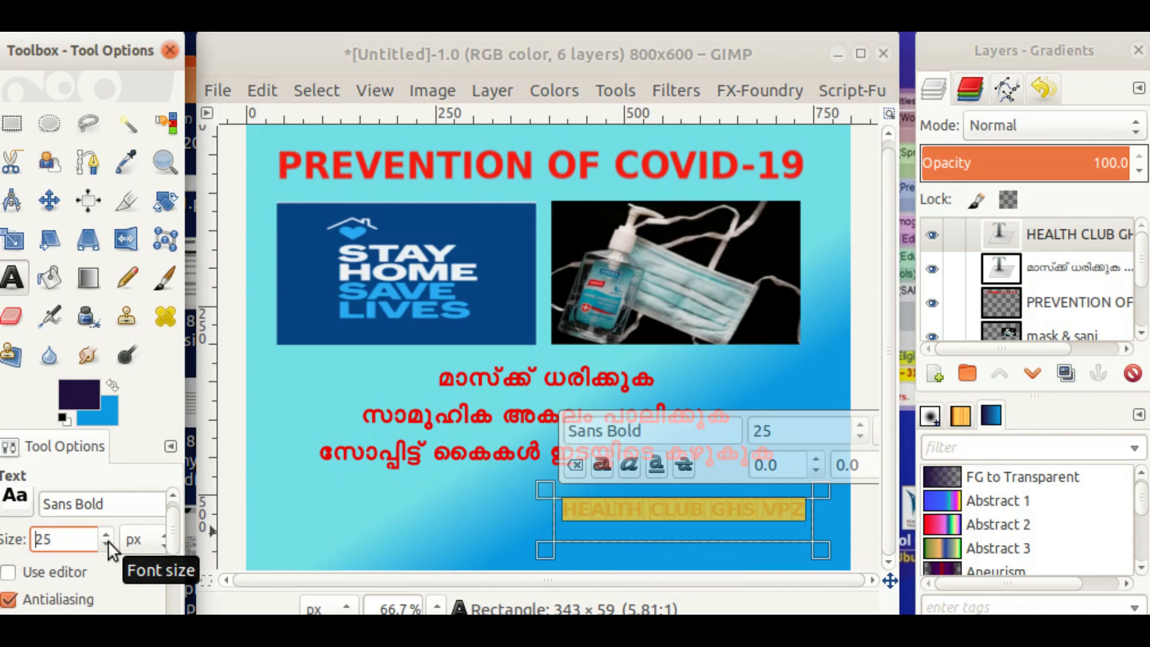
# Try Serif Bold on the club name text and settle on the Standard Symbols L font
pyautogui.click(17, 505)
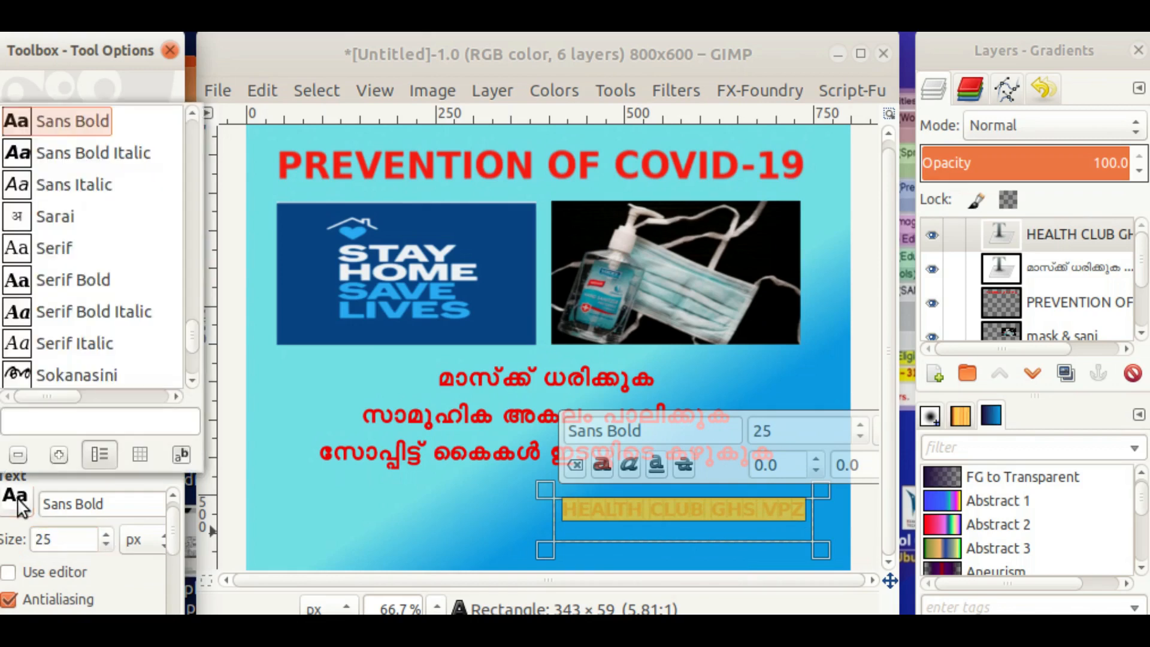
pyautogui.click(80, 279)
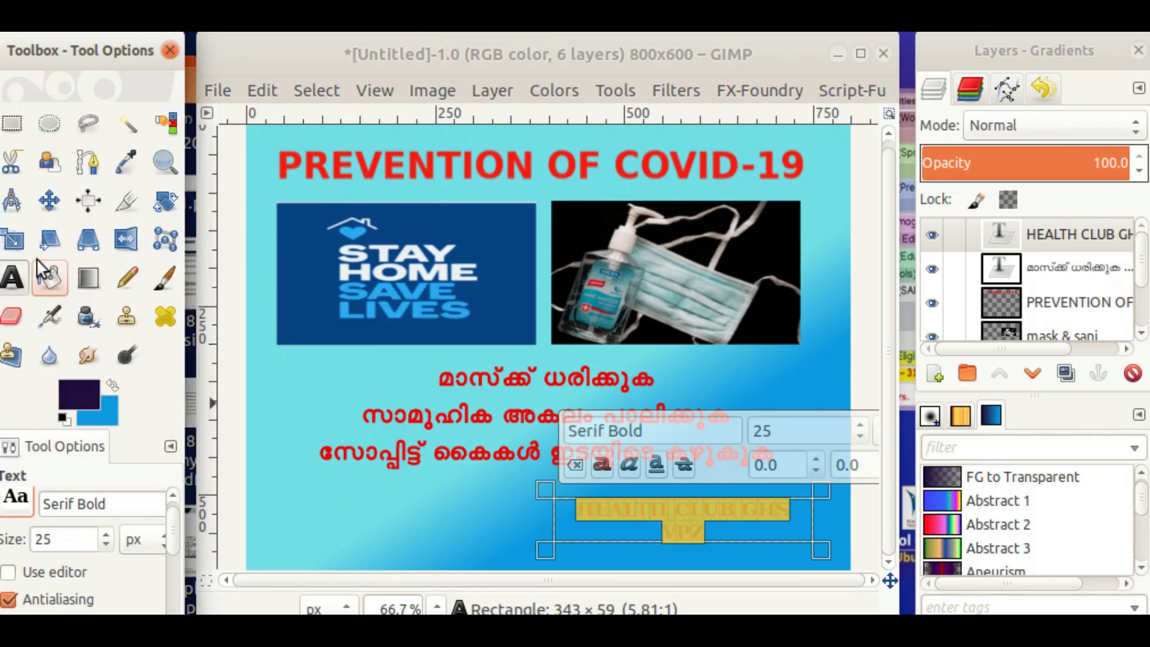
pyautogui.click(17, 499)
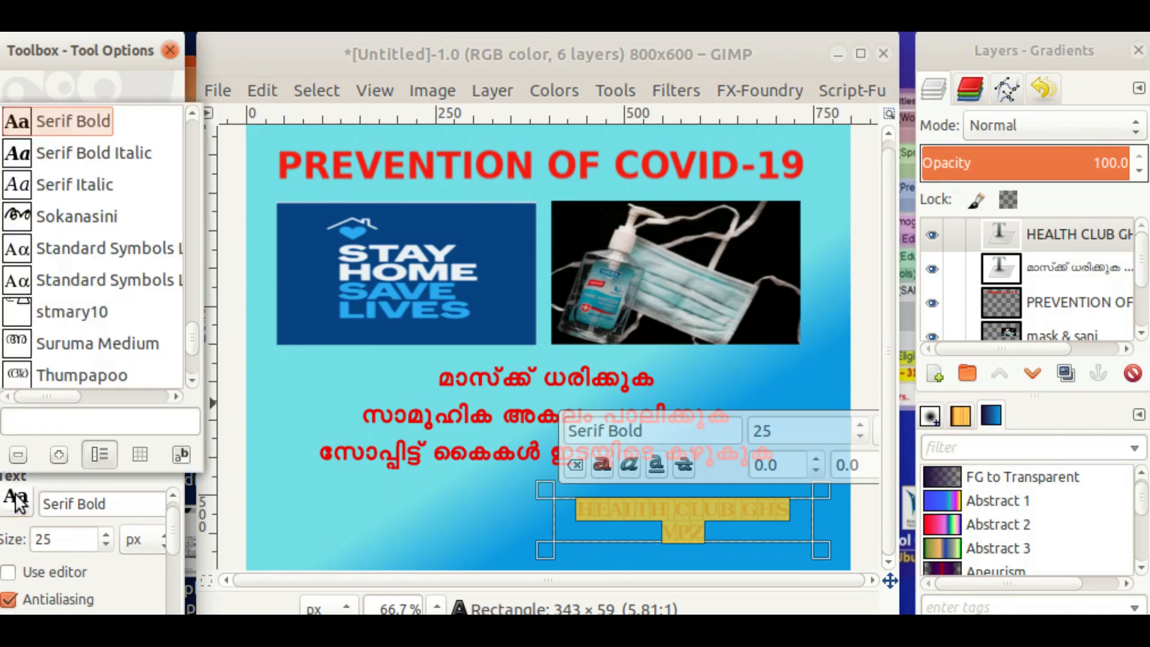
pyautogui.click(68, 285)
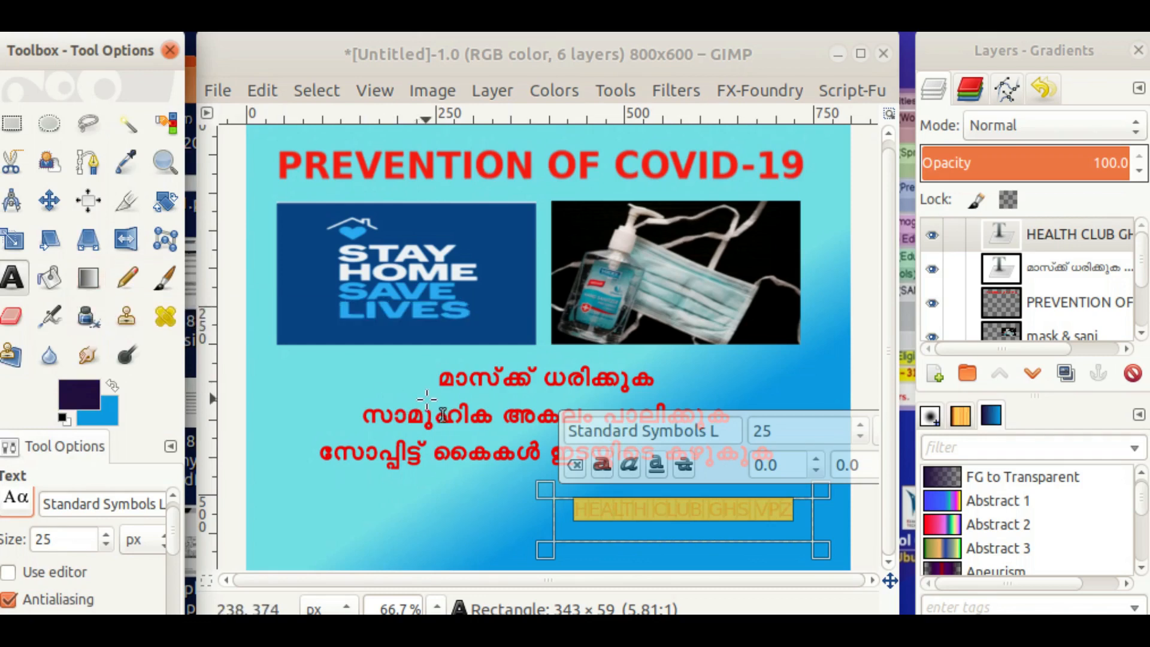
pyautogui.press('Return')
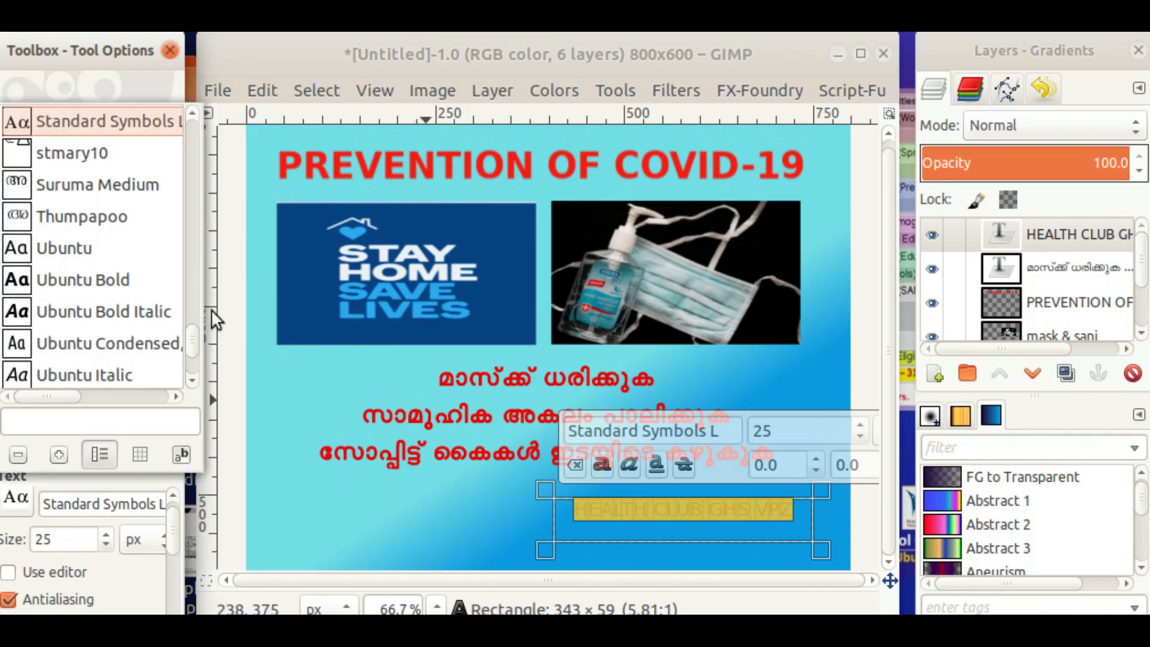
pyautogui.click(784, 512)
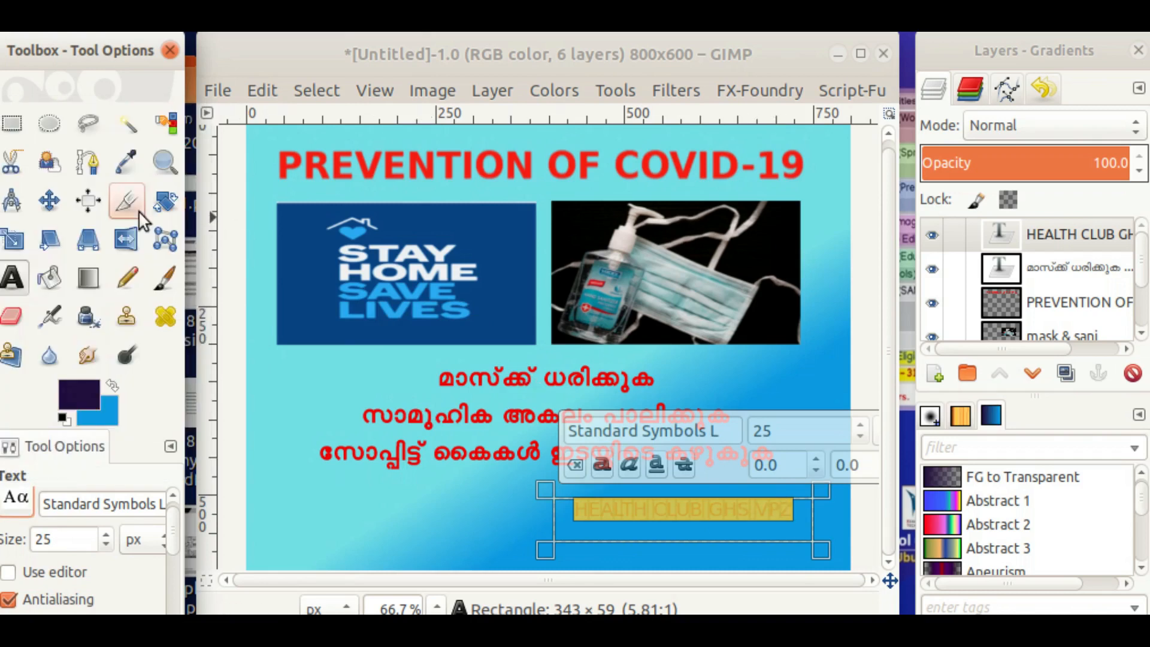
# Move the club name text layer down and slightly right into the poster's lower-right corner
pyautogui.click(49, 200)
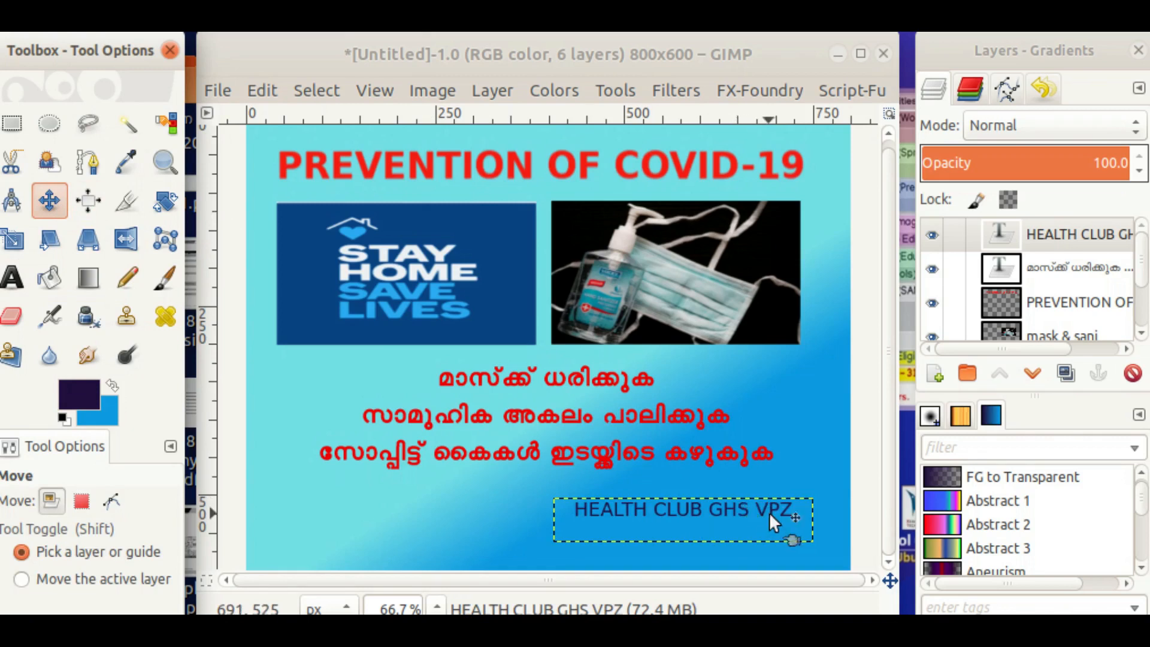
pyautogui.moveTo(770, 513); pyautogui.dragTo(799, 543)
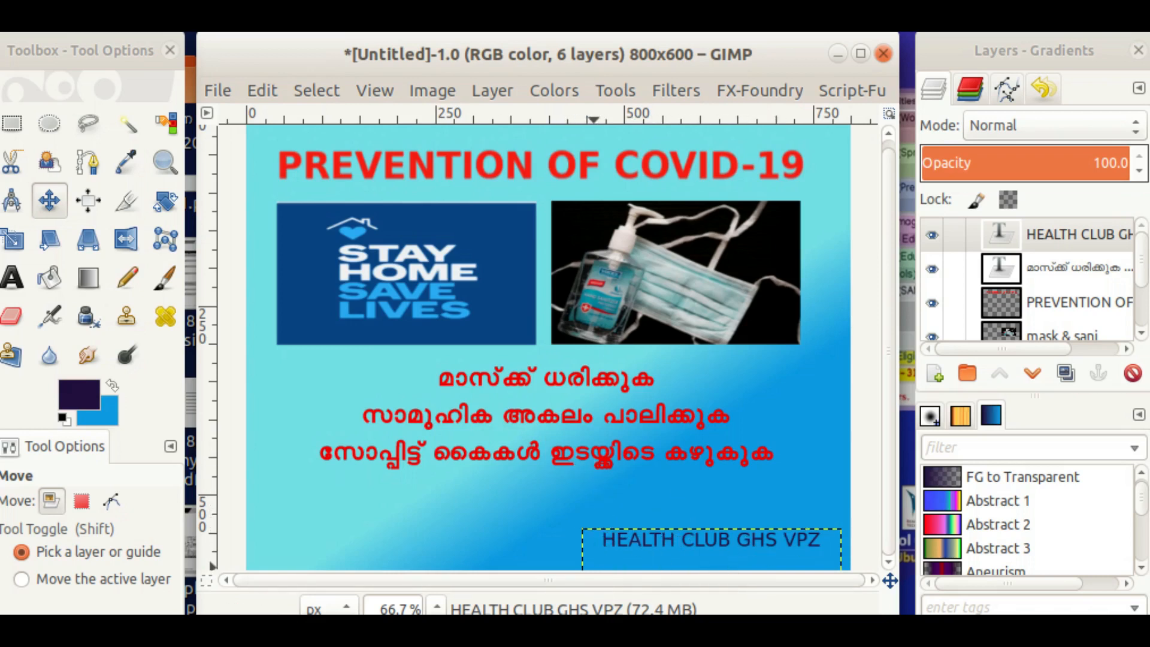
# Check the required file name in Assignment-M4-Mal.pdf, and export the poster to the Desktop as a PNG named with the author's first name plus _notice
pyautogui.hotkey('alt', 'Tab')
pyautogui.scroll(-1, 359, 405)
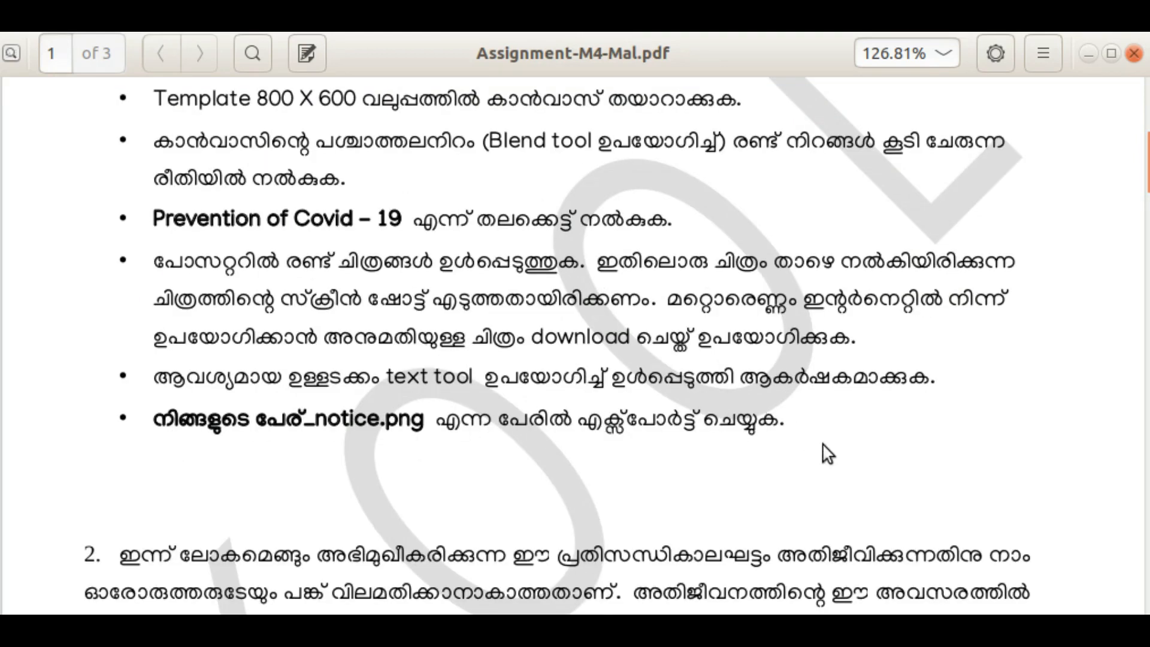
pyautogui.hotkey('alt', 'Tab')
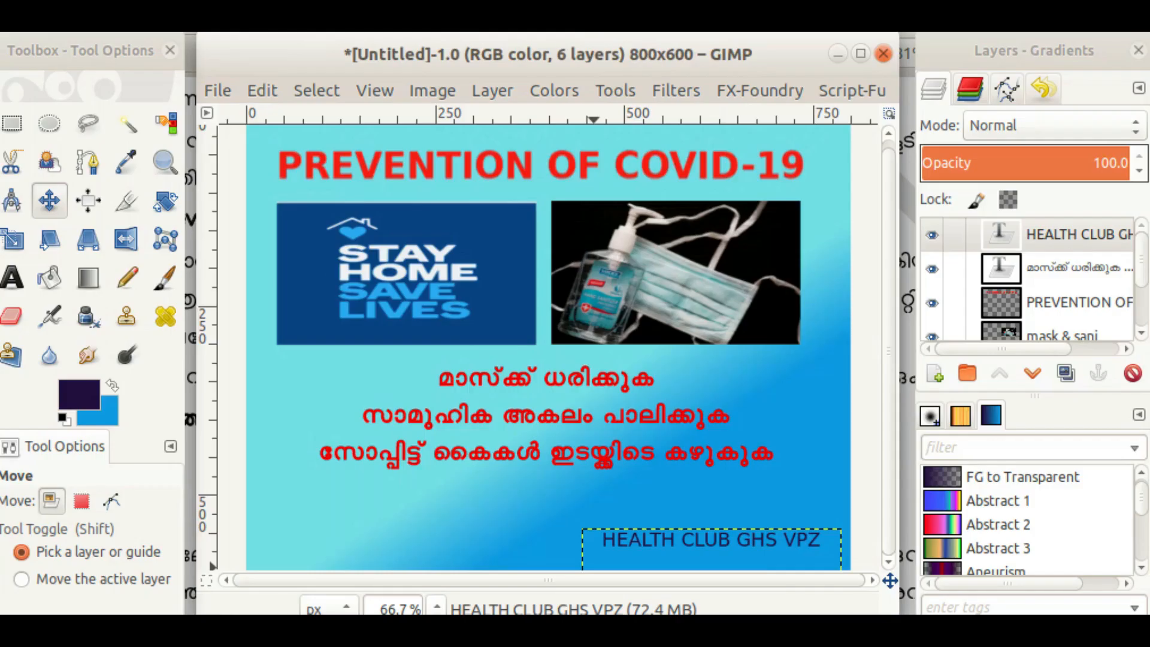
pyautogui.click(218, 87)
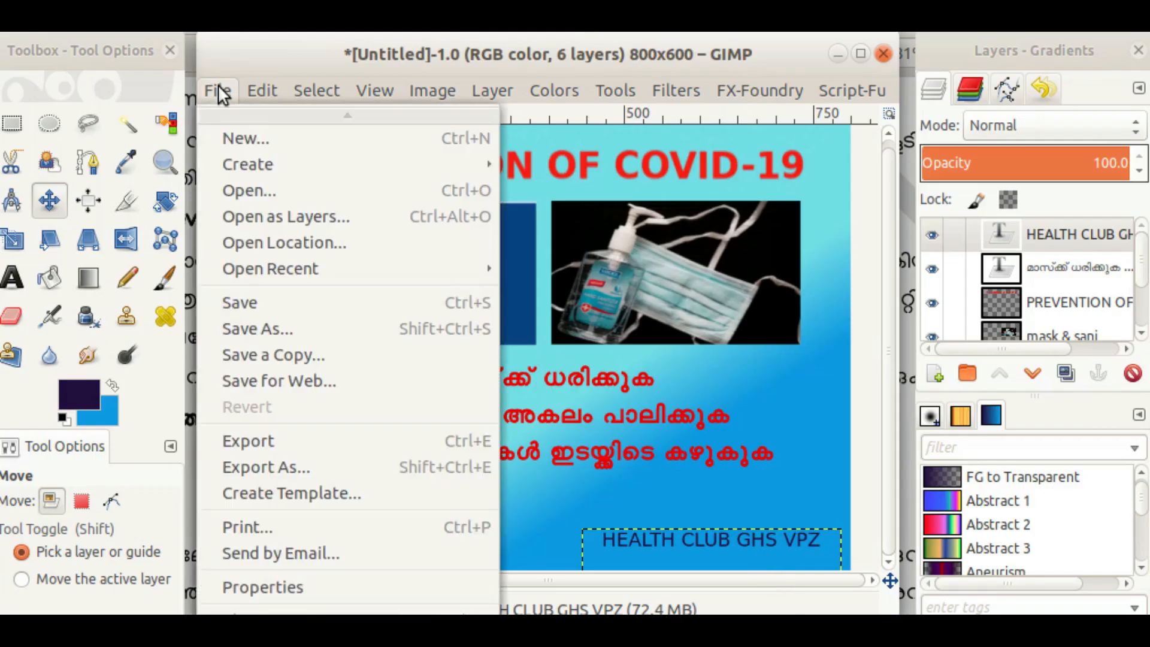
pyautogui.click(282, 441)
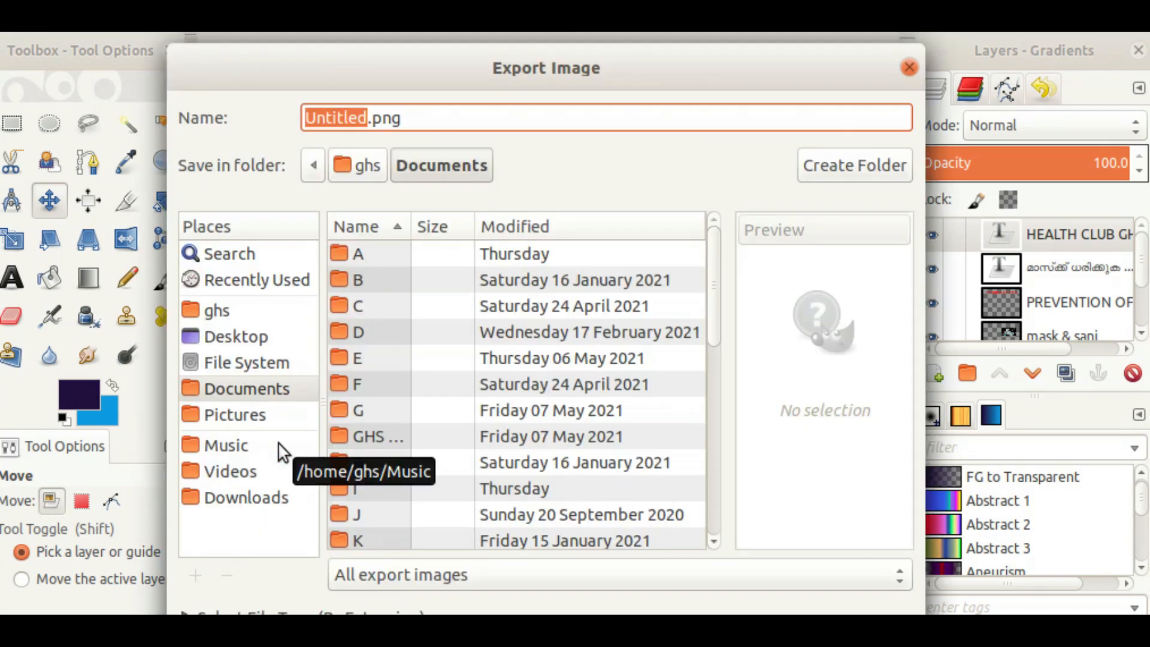
pyautogui.write('ANEESH')
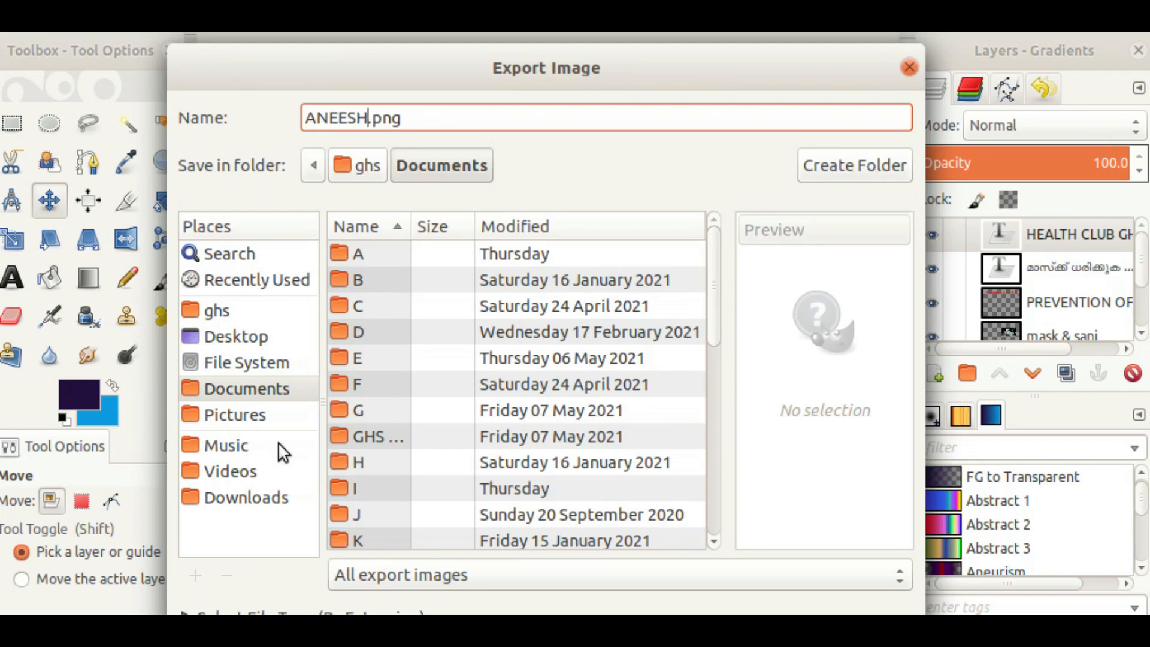
pyautogui.write('_notice')
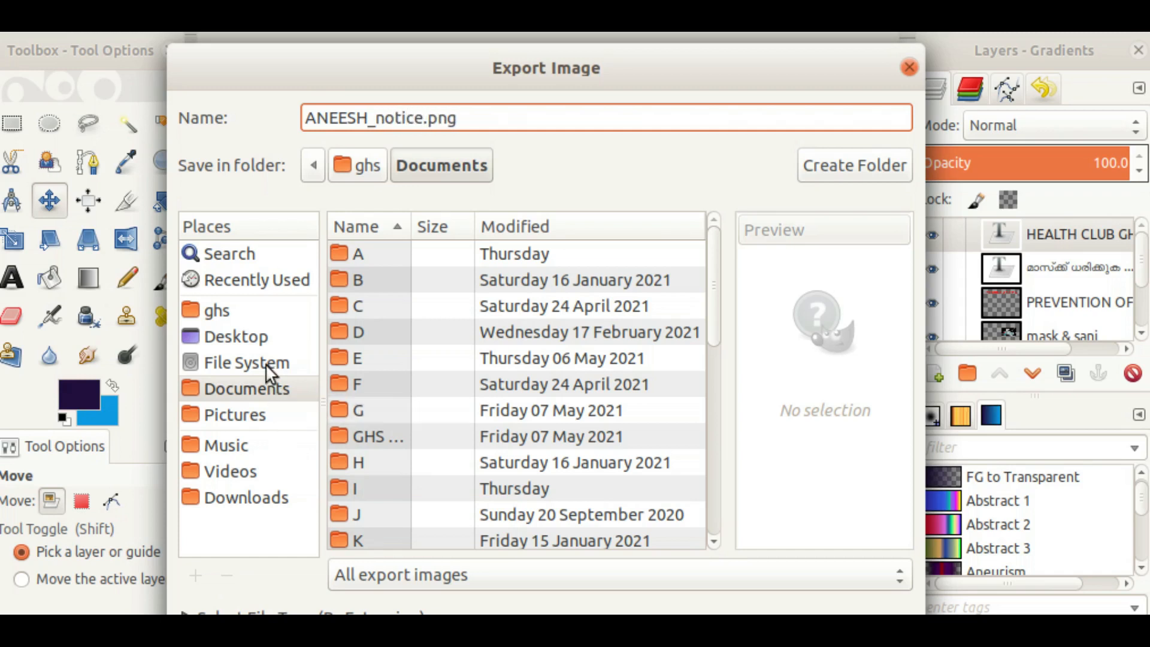
pyautogui.click(250, 339)
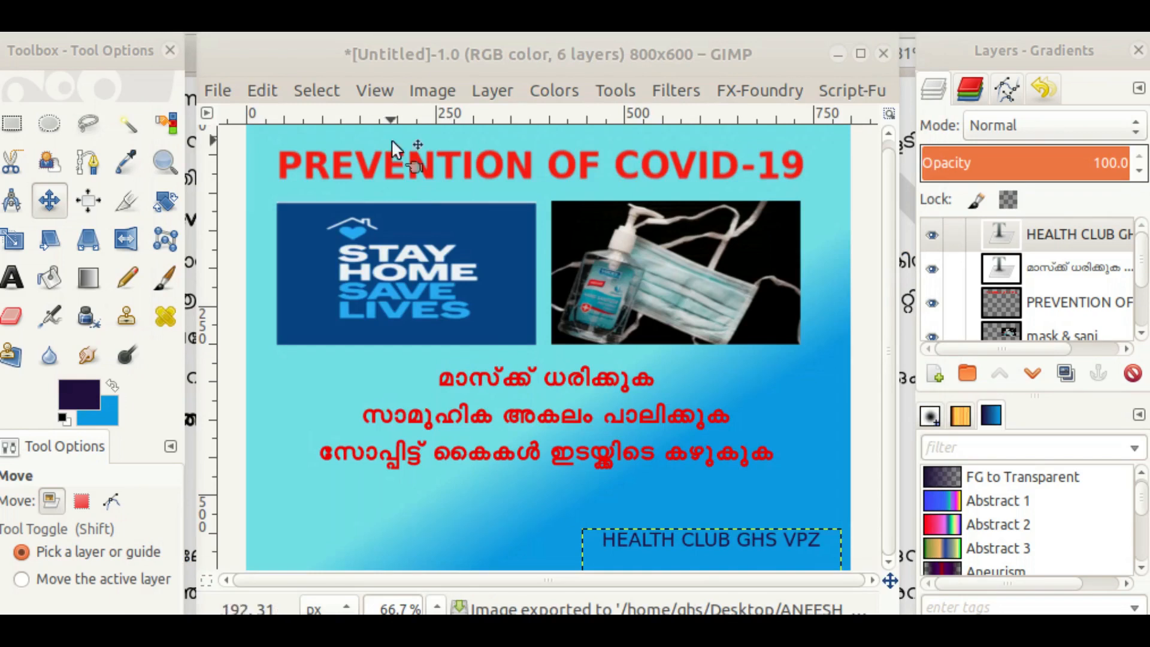
# Save the poster to the Desktop as an XCF project with the author's first name plus _notice, closing the image and GIMP
pyautogui.click(884, 54)
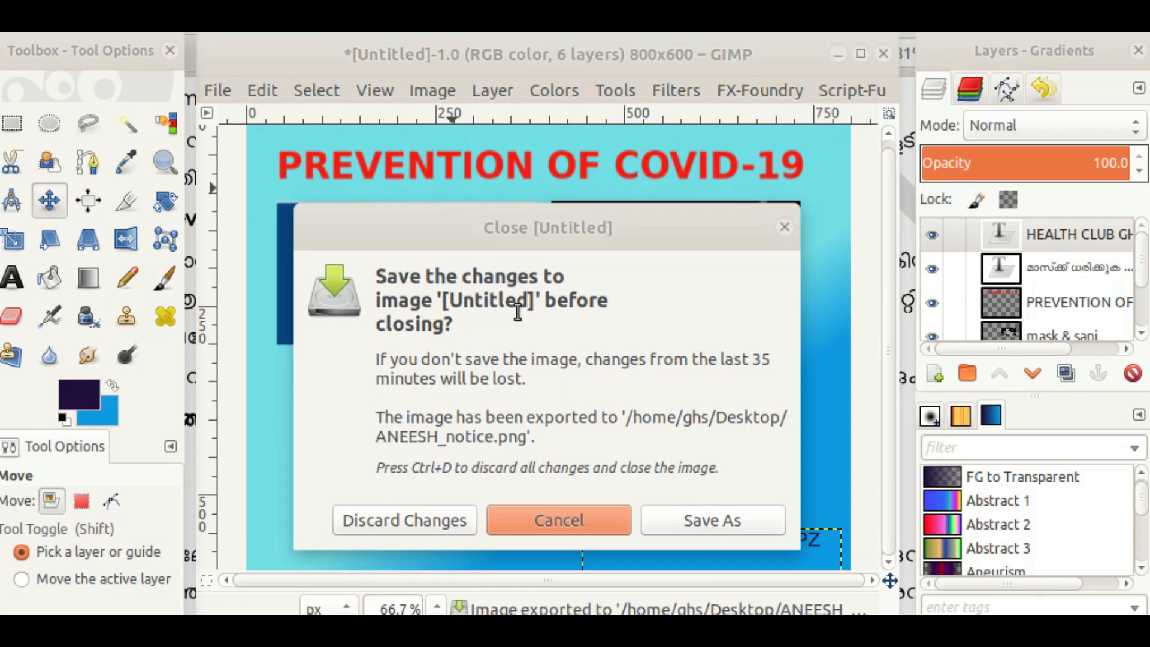
pyautogui.click(722, 521)
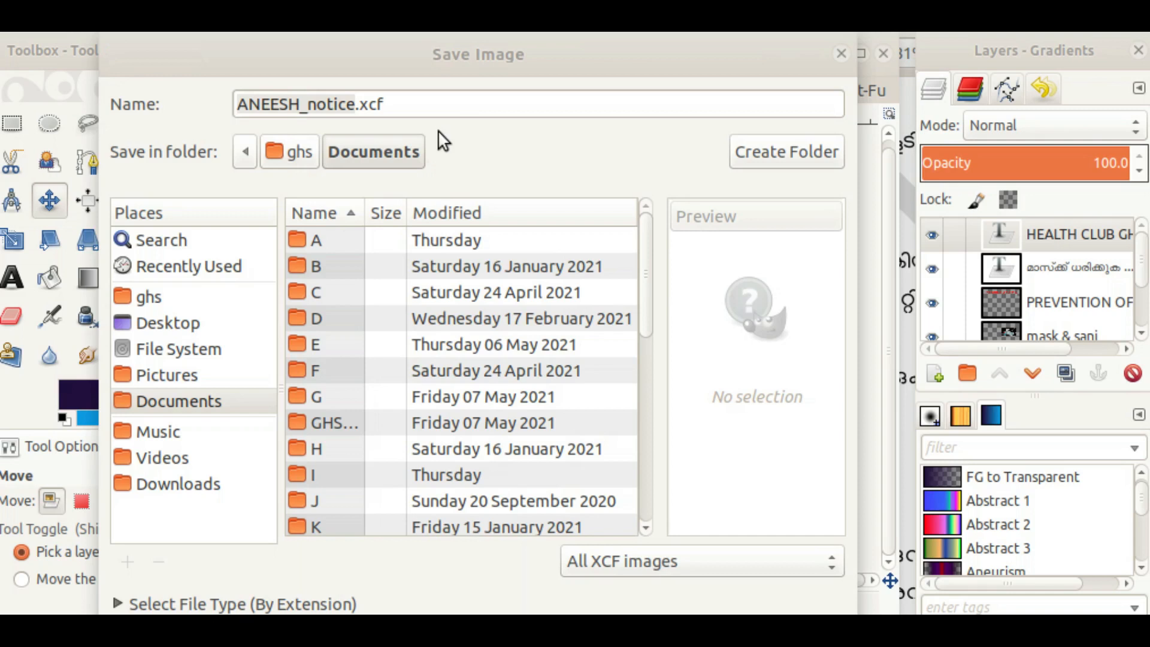
pyautogui.click(185, 322)
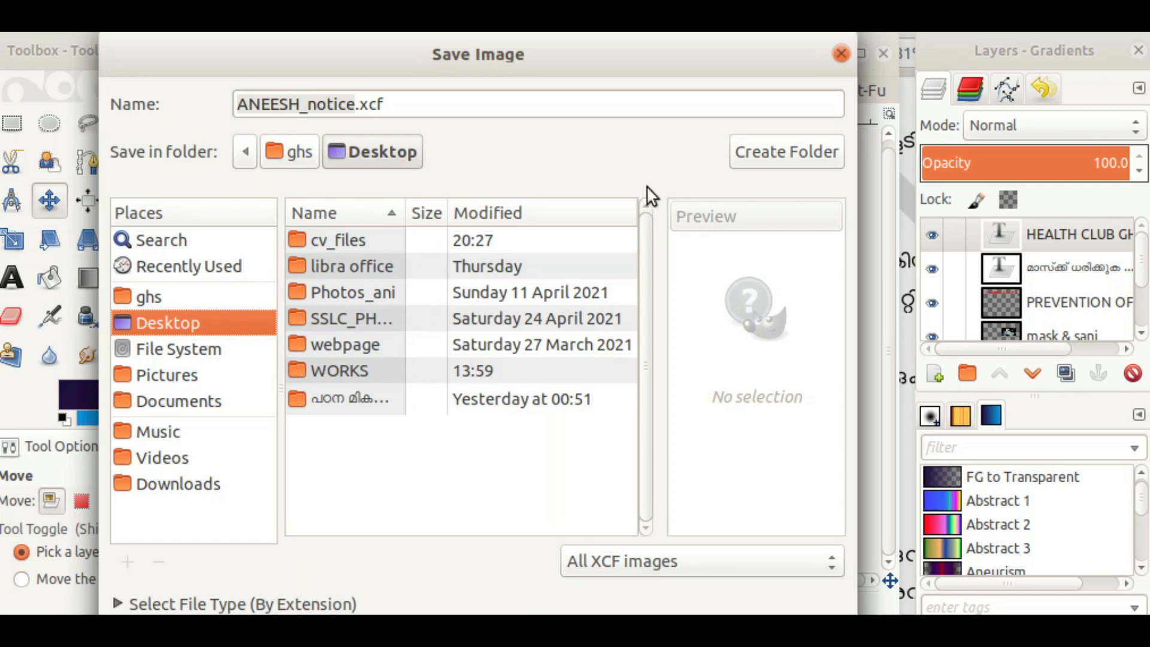
pyautogui.click(768, 151)
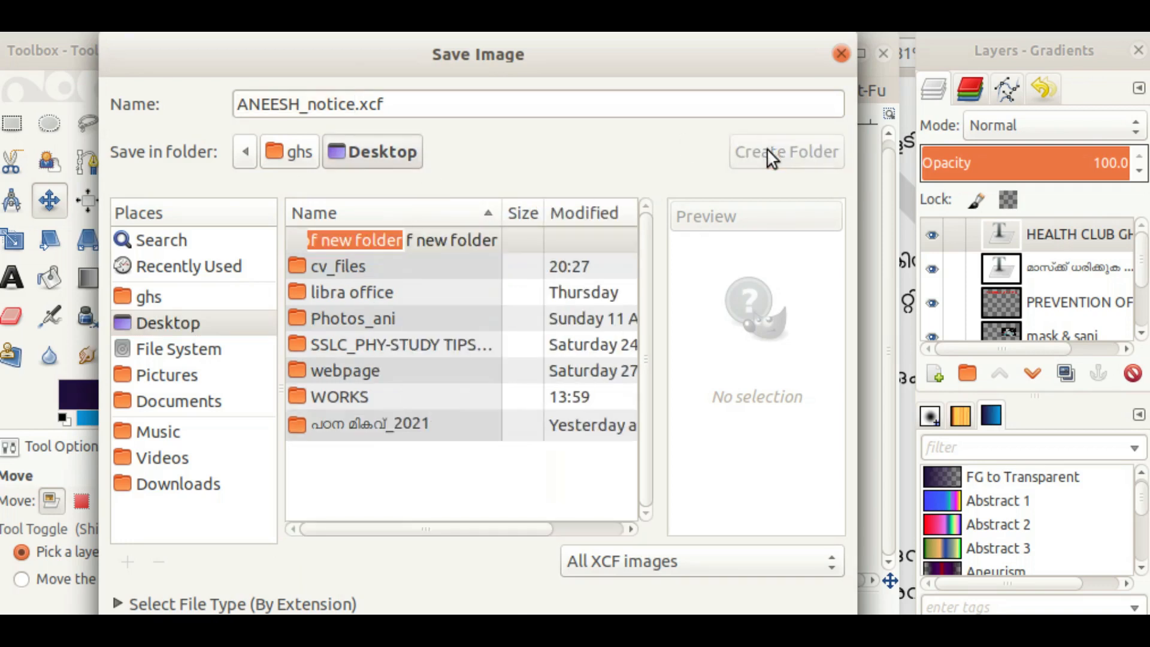
pyautogui.press('Escape')
pyautogui.press('Return')
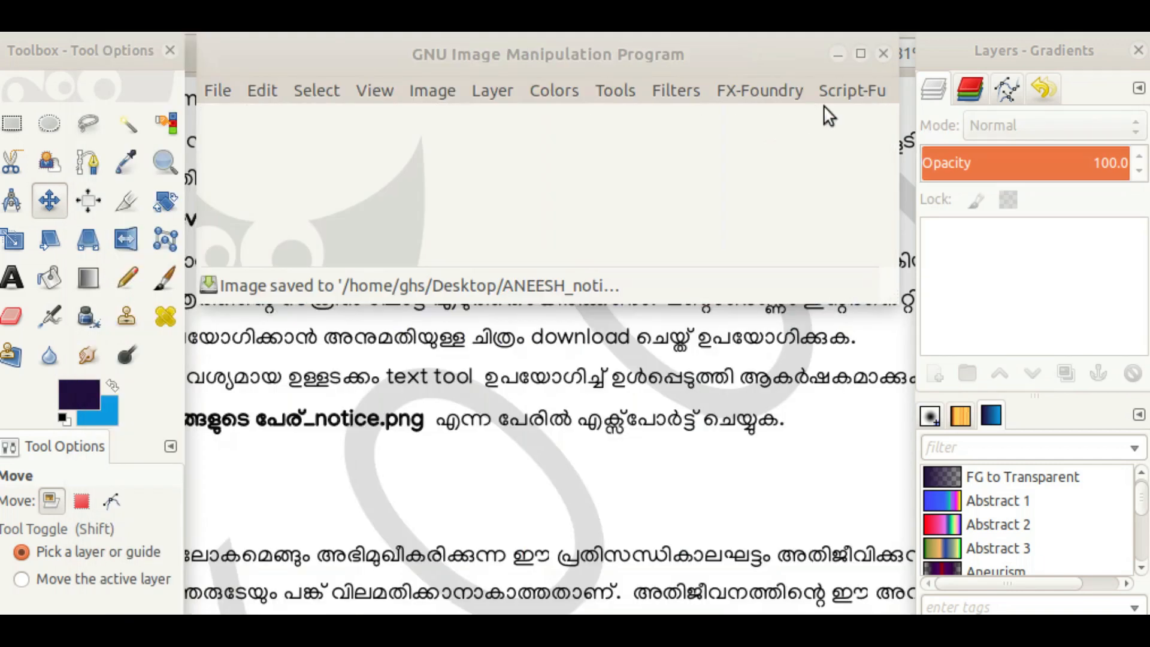
pyautogui.click(884, 54)
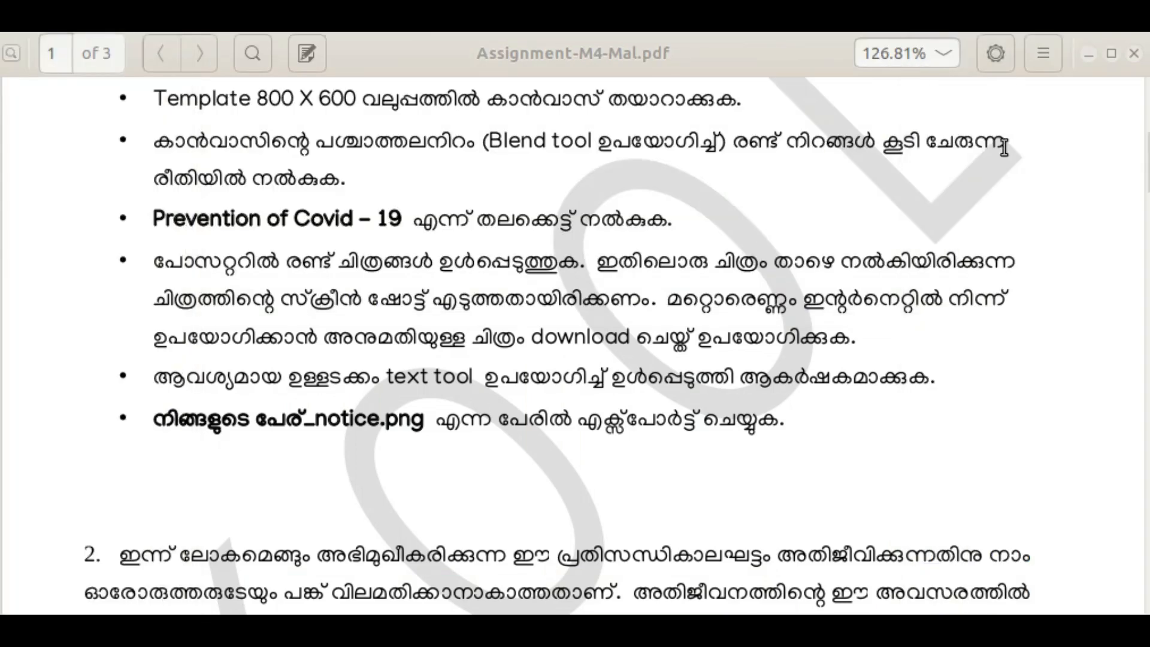
# Minimise the assignment PDF, move the exported notice PNG below the schedule on the desktop, and open it in the image viewer
pyautogui.click(1091, 53)
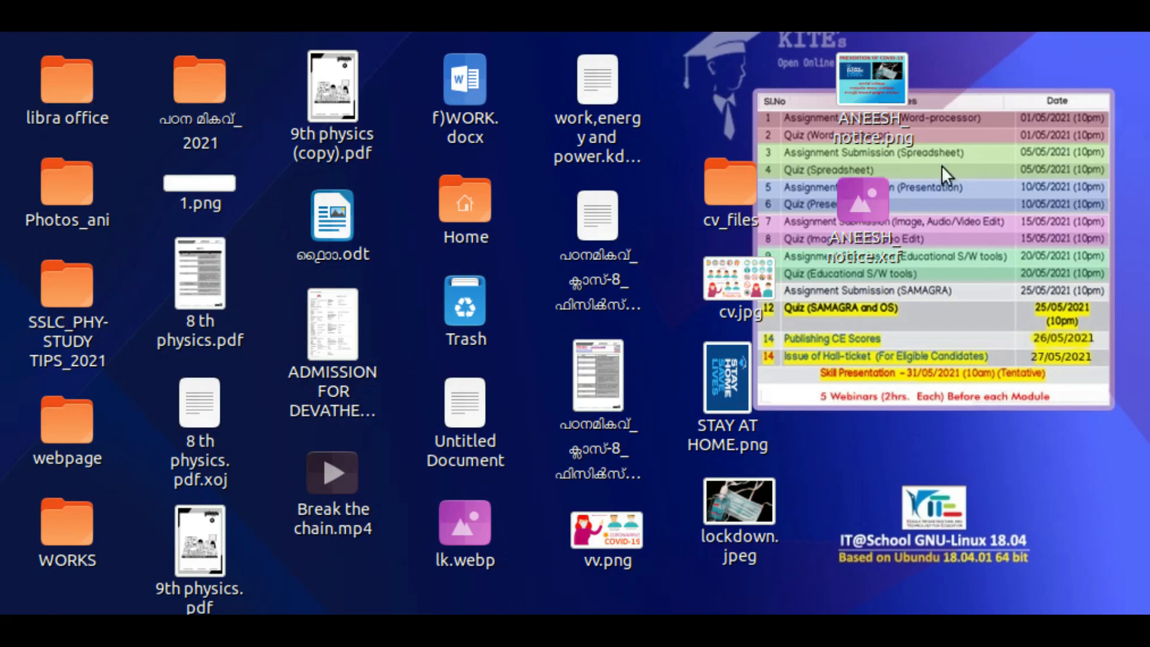
pyautogui.moveTo(893, 86); pyautogui.dragTo(886, 445)
pyautogui.click(953, 443)
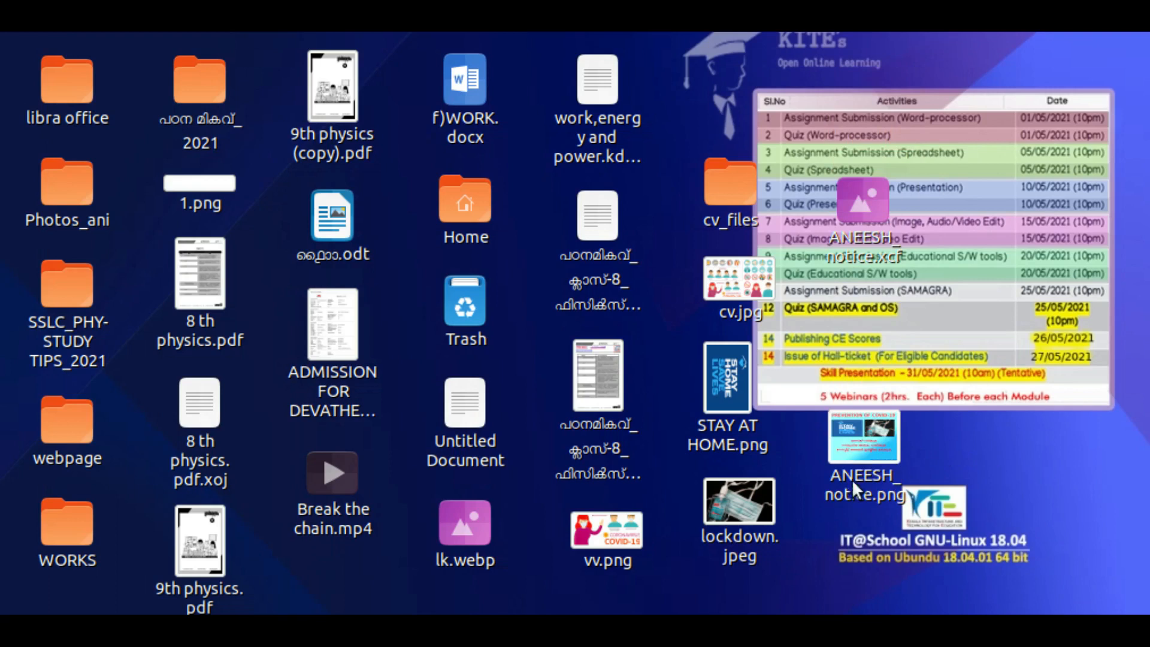
pyautogui.click(860, 432)
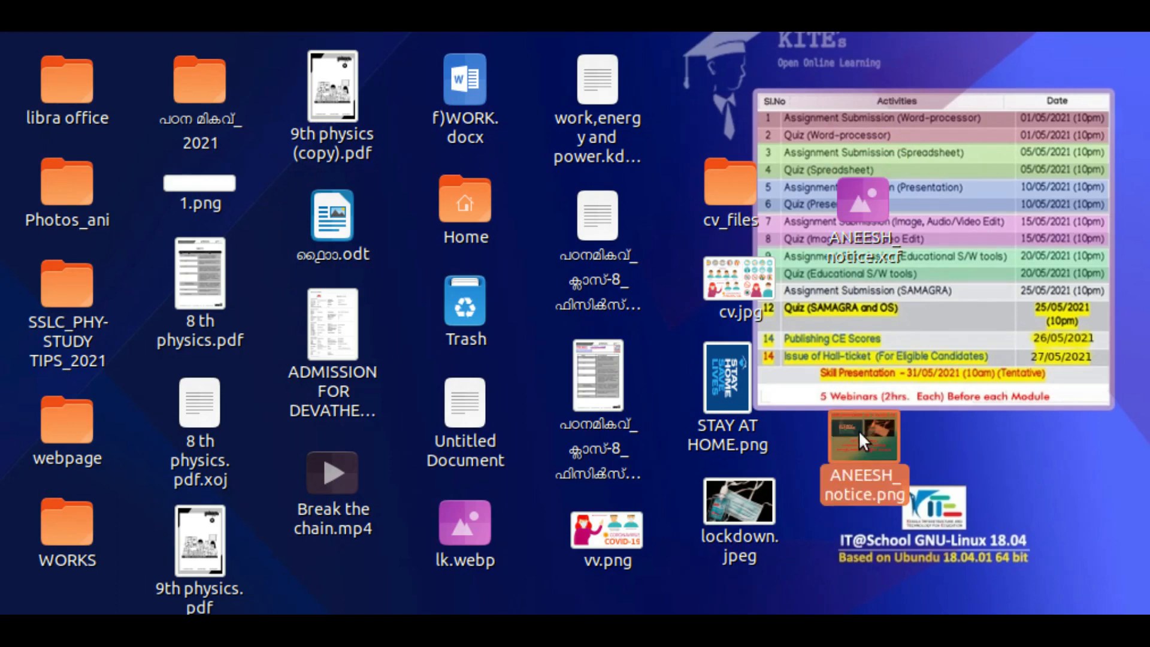
pyautogui.doubleClick(858, 431)
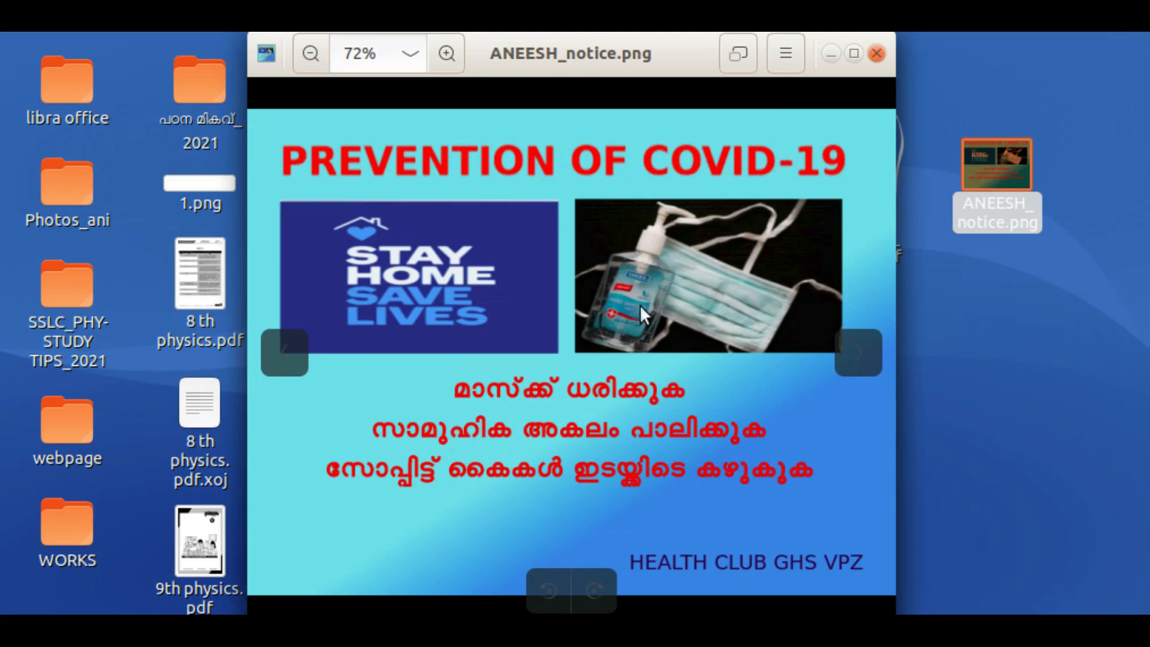
# Maximise the image viewer and inspect the exported poster's pictures and title close up
pyautogui.click(856, 53)
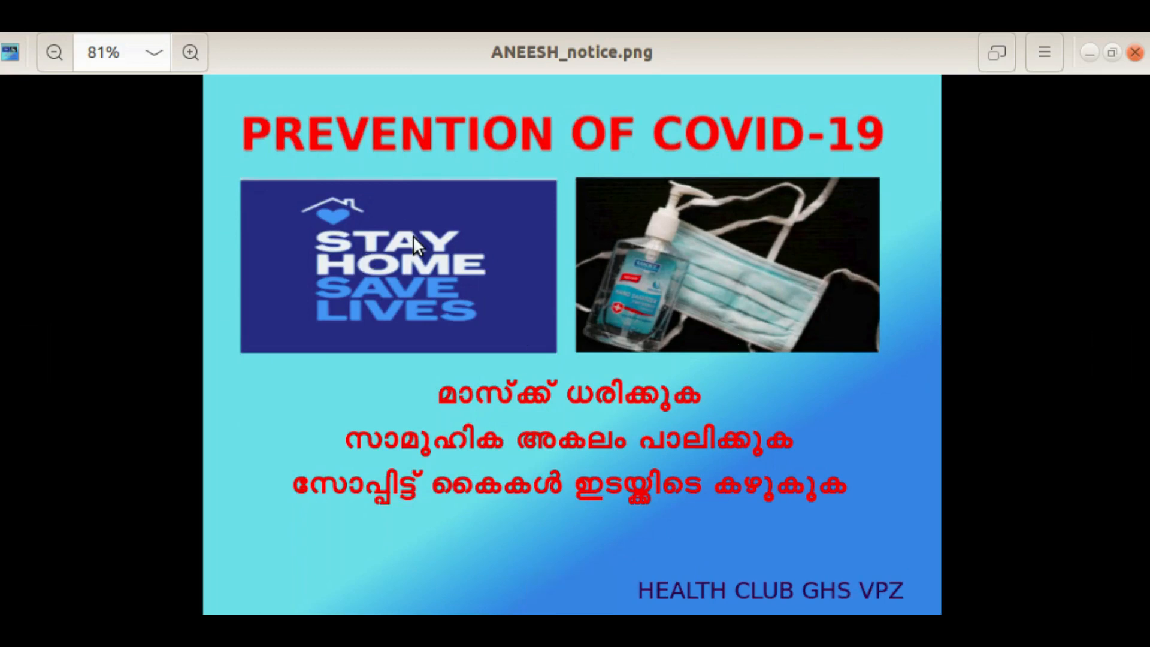
pyautogui.scroll(5, 412, 236)
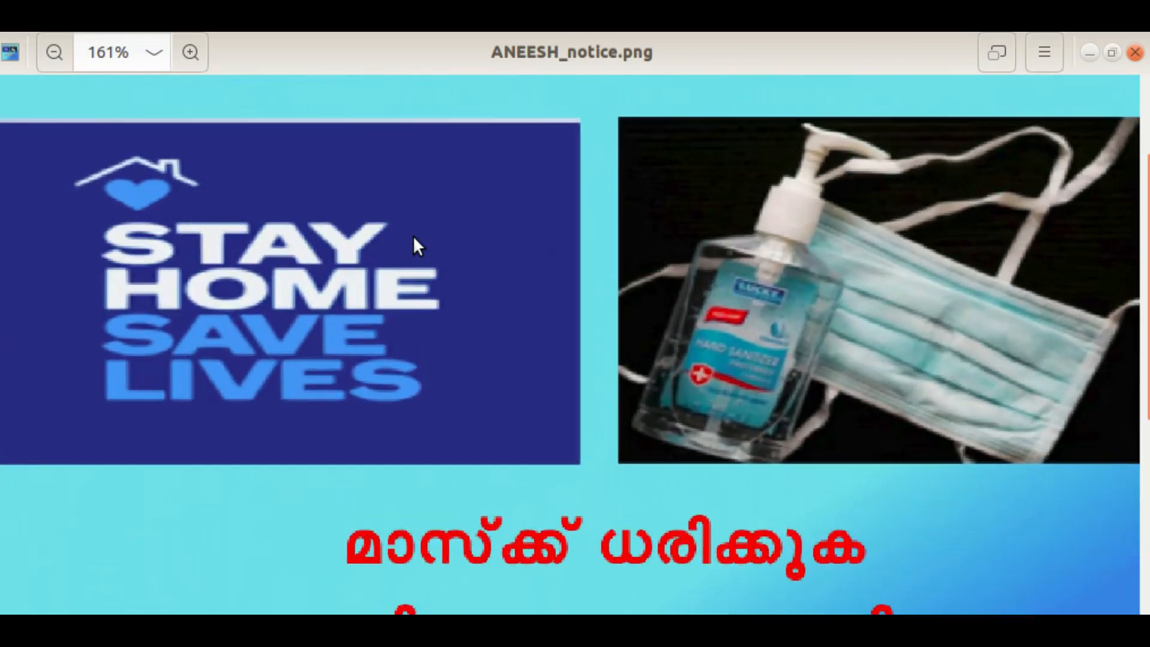
pyautogui.scroll(2, 412, 235)
pyautogui.moveTo(500, 205); pyautogui.dragTo(508, 491)
pyautogui.scroll(3, 508, 457)
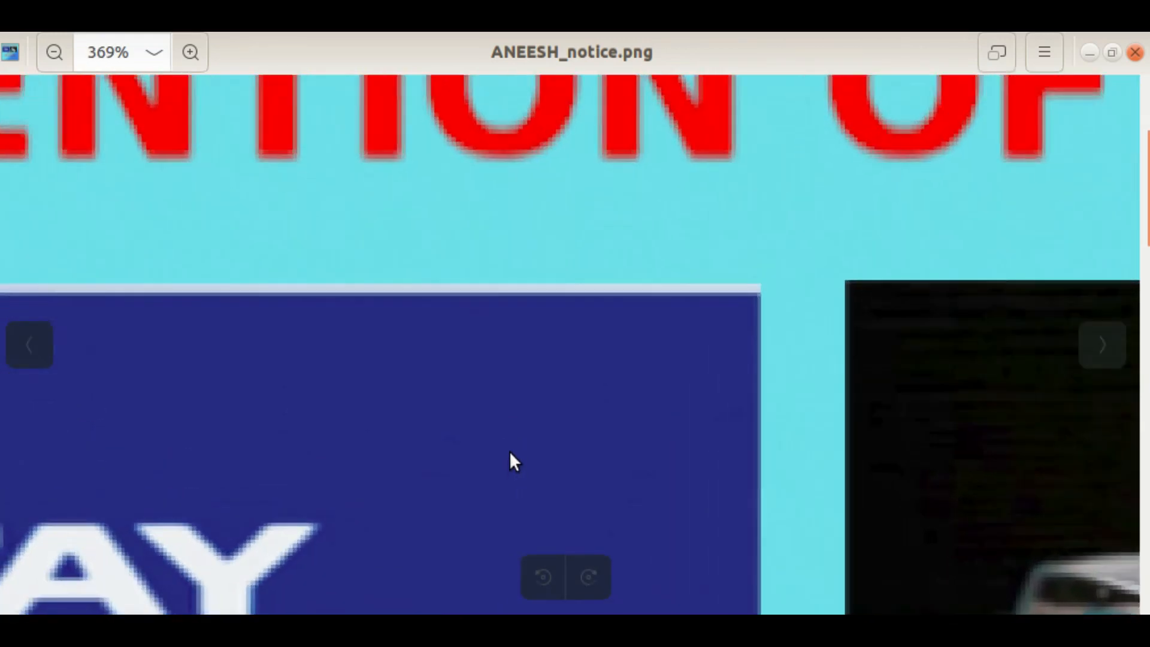
# Inspect the whole exported poster at different magnifications in the image viewer, and close the viewer
pyautogui.scroll(-6, 510, 454)
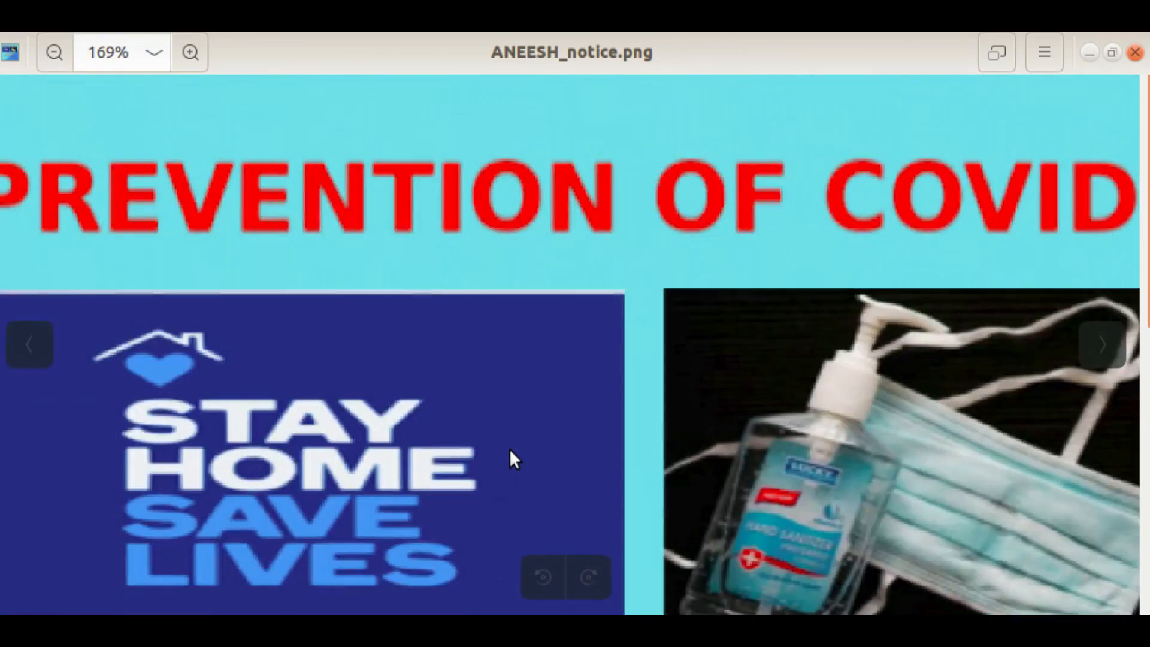
pyautogui.scroll(-4, 511, 451)
pyautogui.scroll(3, 510, 450)
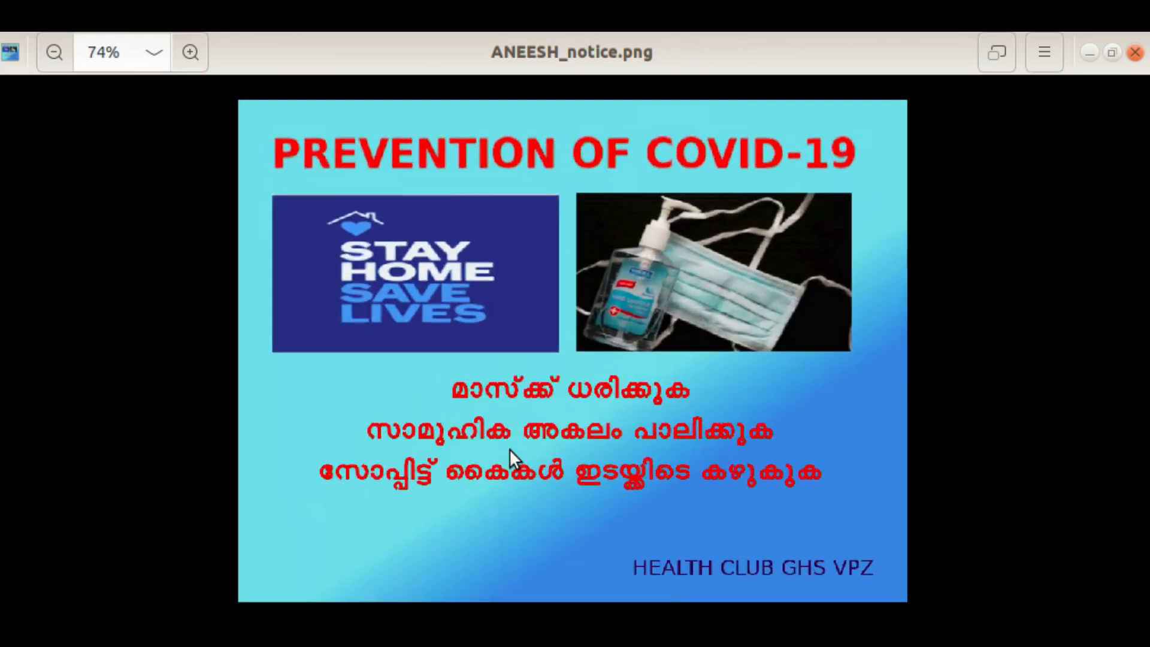
pyautogui.scroll(1, 511, 449)
pyautogui.scroll(-4, 509, 429)
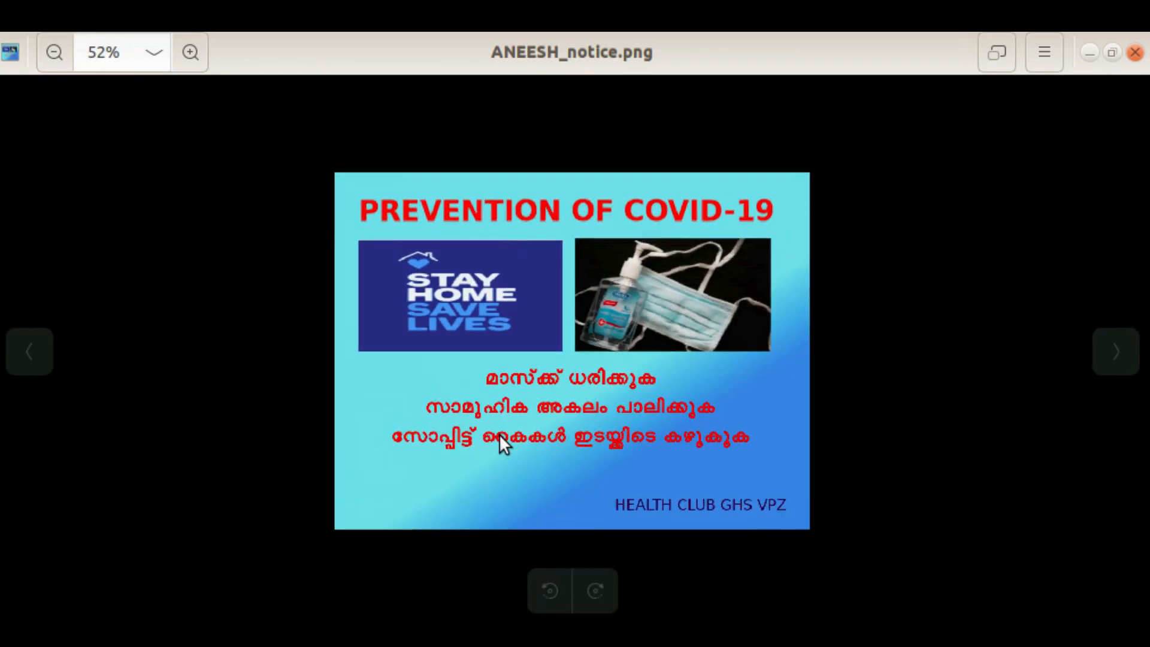
pyautogui.scroll(-4, 497, 436)
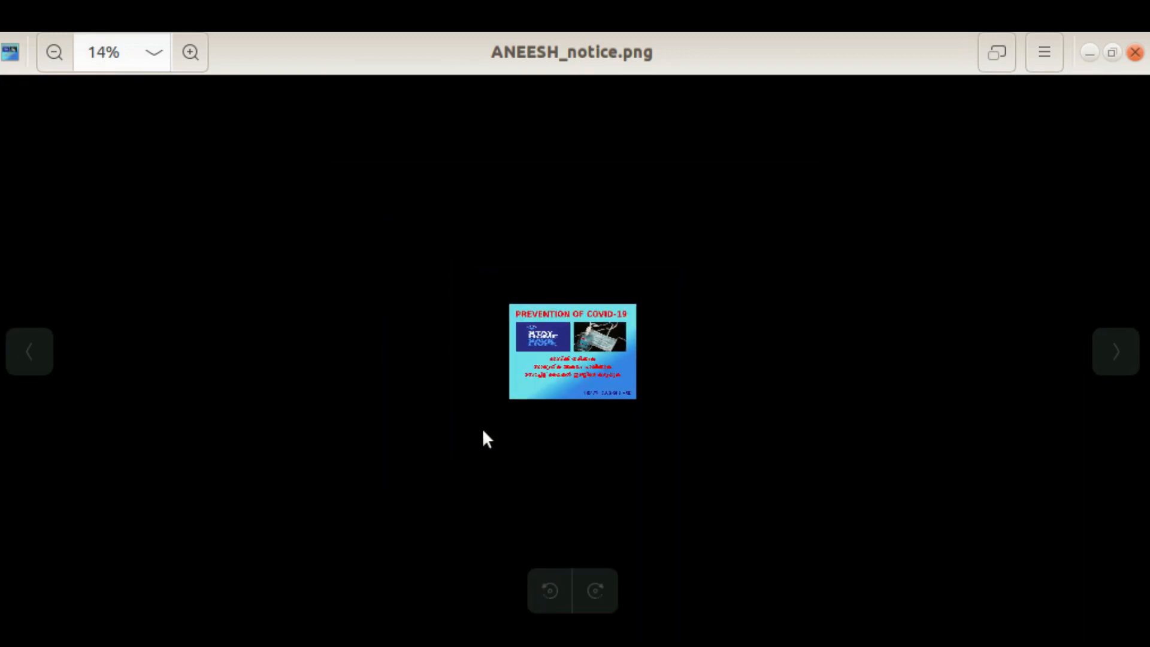
pyautogui.scroll(-4, 483, 430)
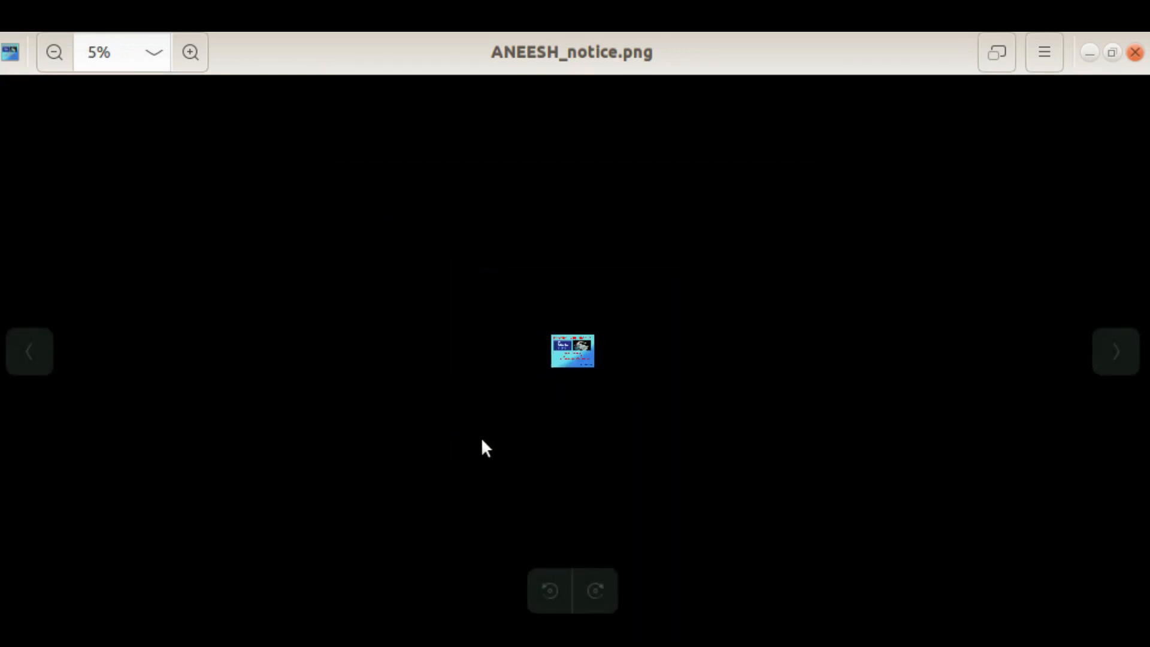
pyautogui.scroll(-2, 482, 441)
pyautogui.scroll(5, 485, 413)
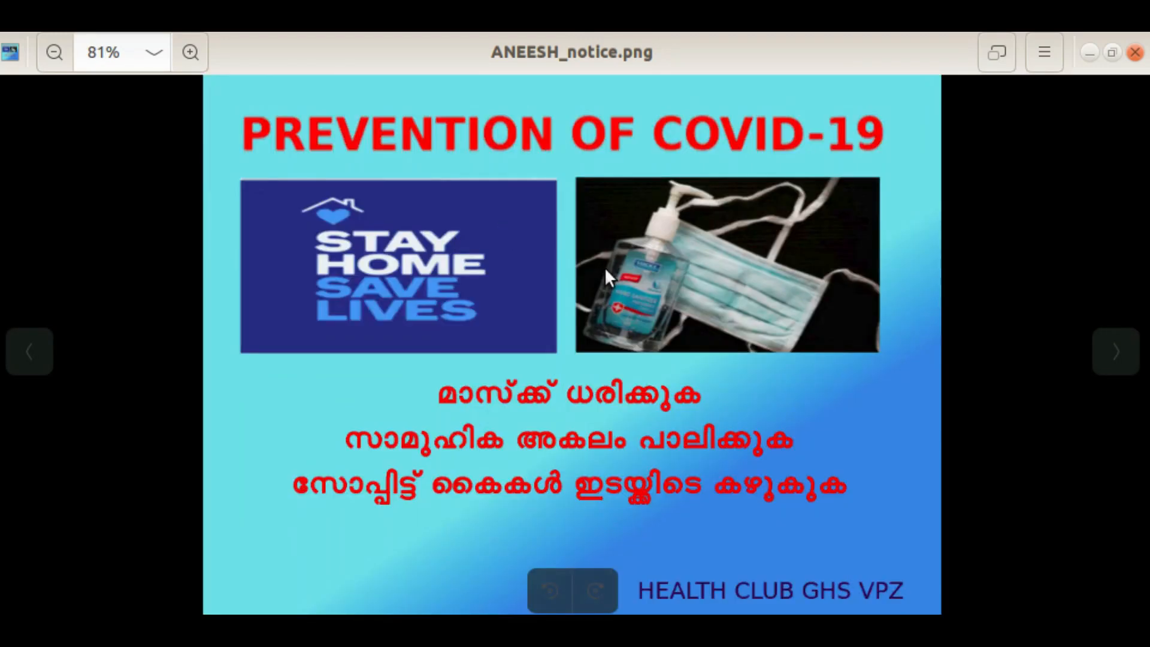
pyautogui.scroll(-2, 607, 277)
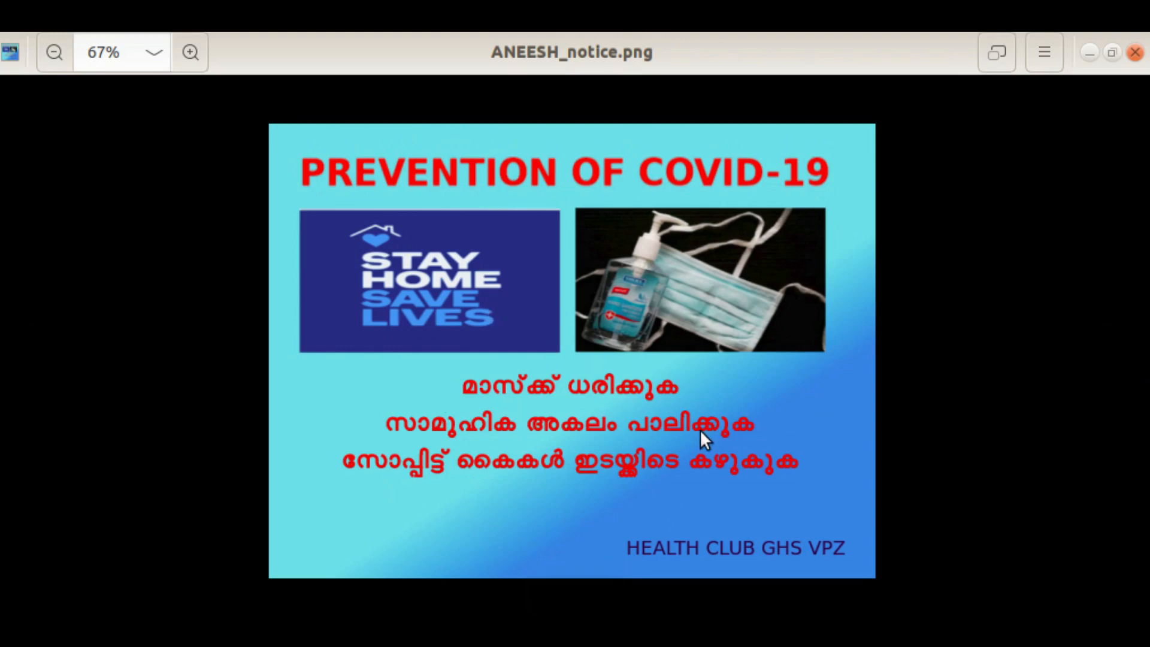
pyautogui.hotkey('ctrl', 'w')
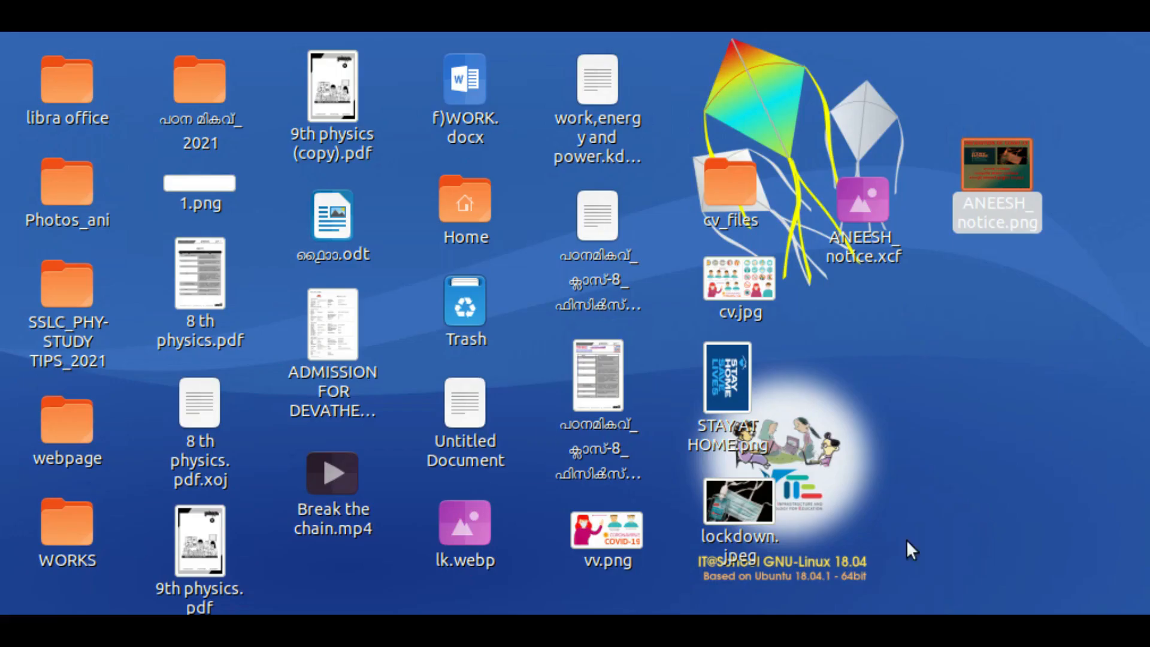
# Move the notice XCF project below the exported PNG on the desktop and open it in GIMP
pyautogui.moveTo(868, 209); pyautogui.dragTo(961, 311)
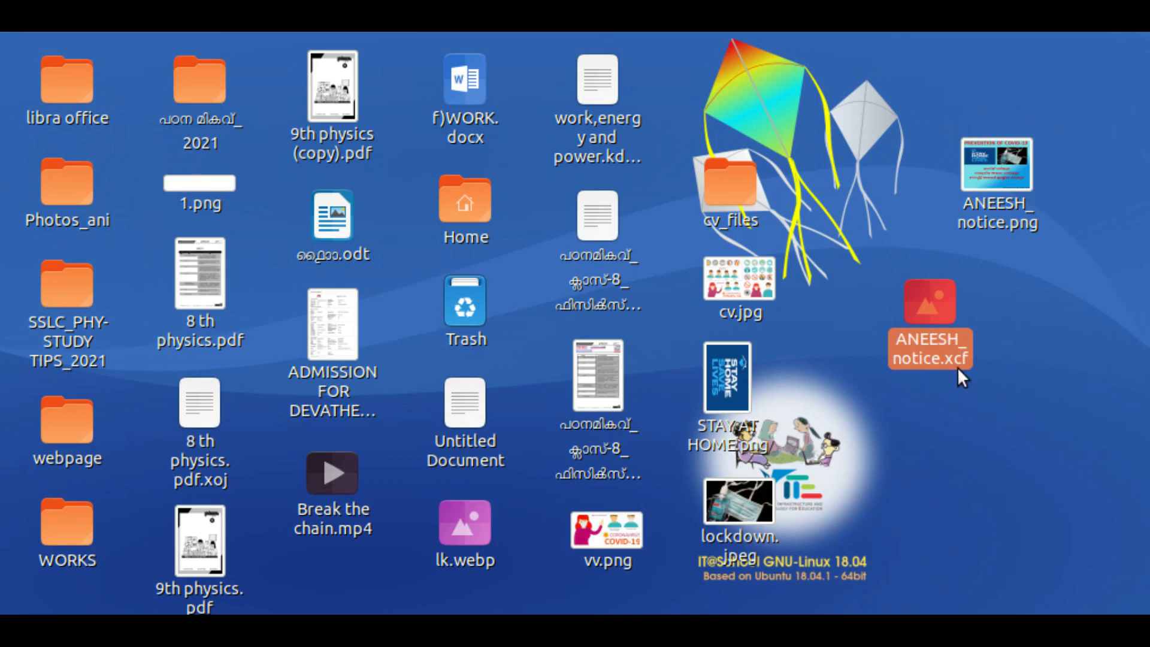
pyautogui.click(1008, 367)
pyautogui.rightClick(938, 311)
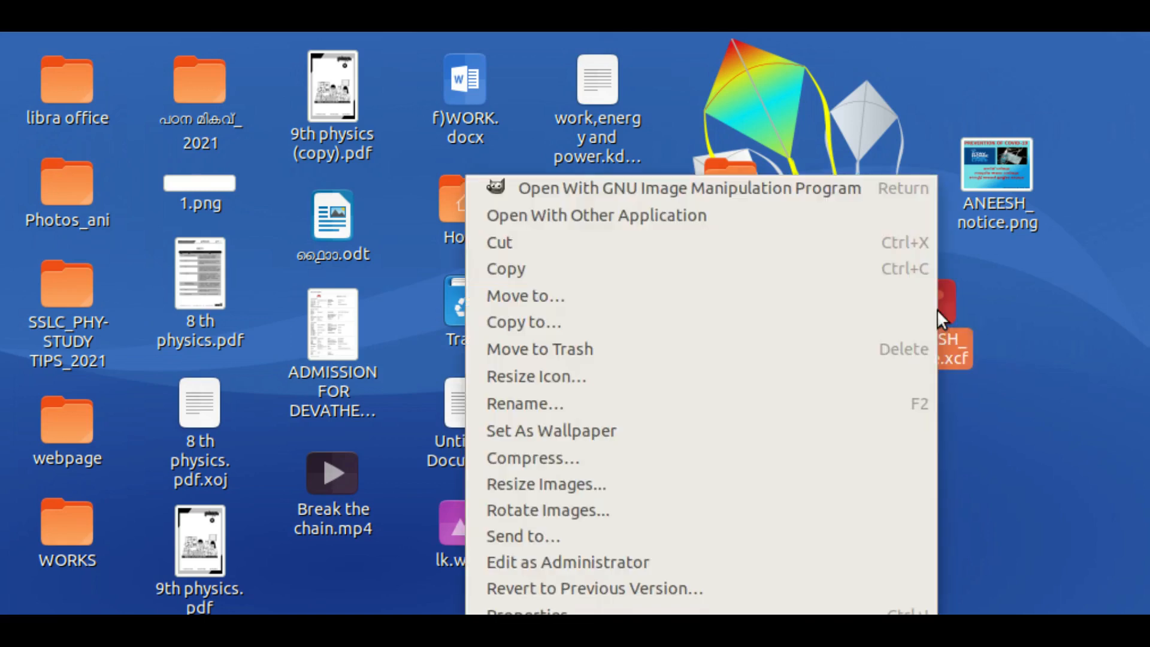
pyautogui.click(795, 192)
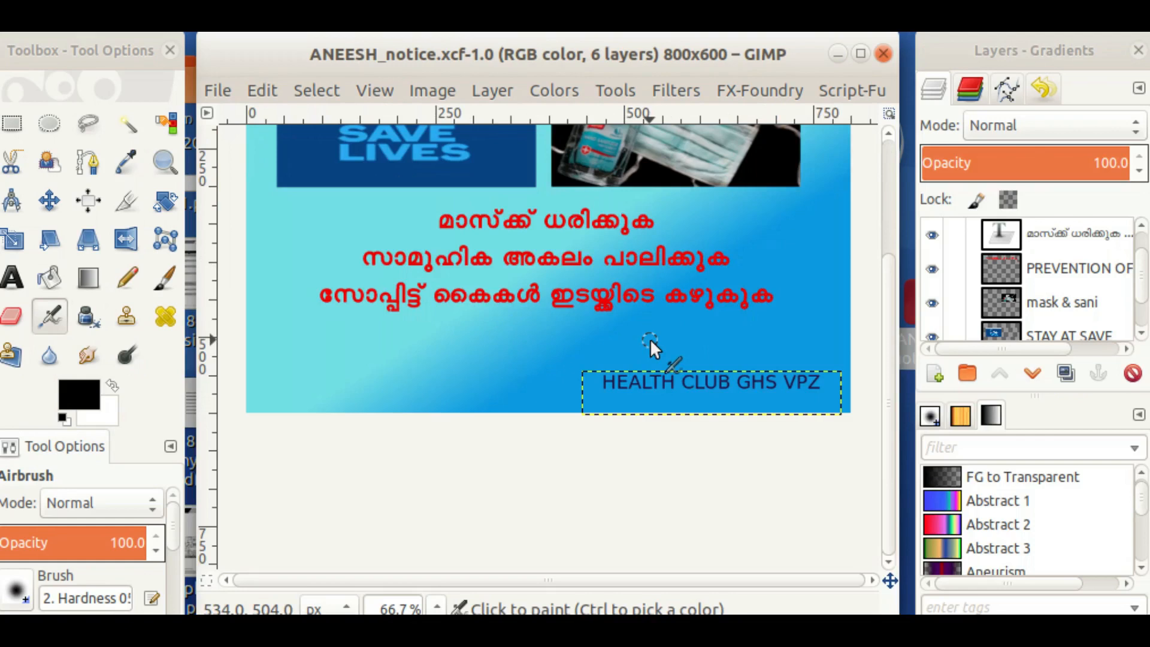
# Select the Background layer, and set the foreground colour to green 00c500 and the background colour to light cyan 74dee8
pyautogui.scroll(-2, 995, 282)
pyautogui.scroll(2, 1008, 272)
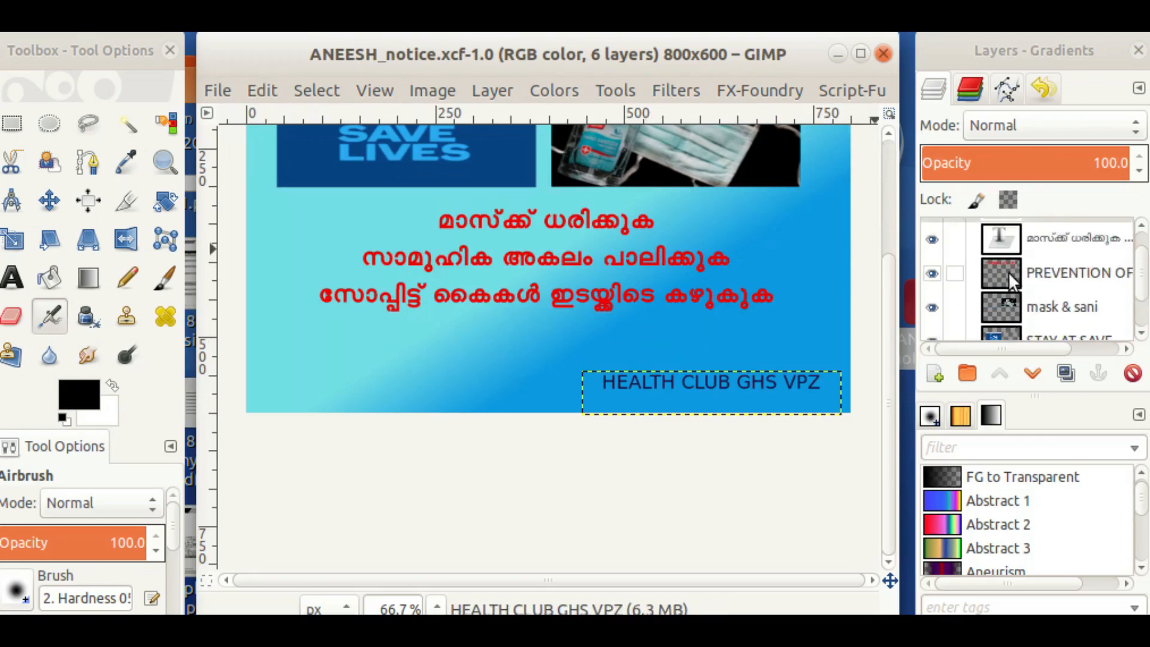
pyautogui.scroll(-2, 1008, 271)
pyautogui.click(1016, 324)
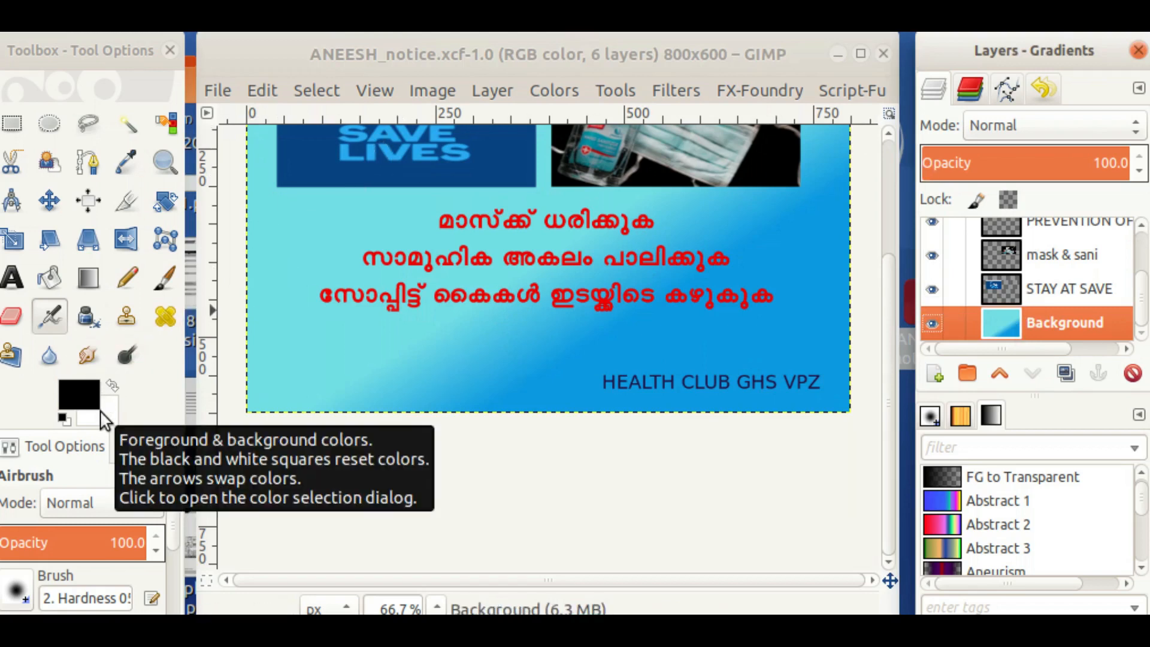
pyautogui.click(85, 395)
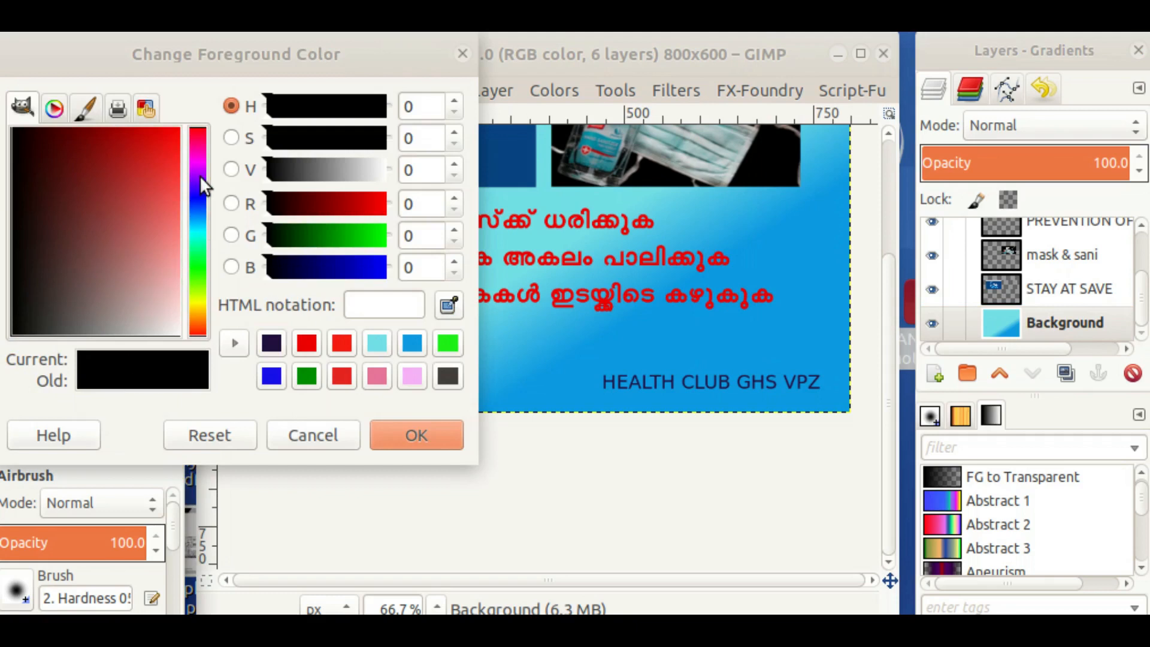
pyautogui.click(359, 238)
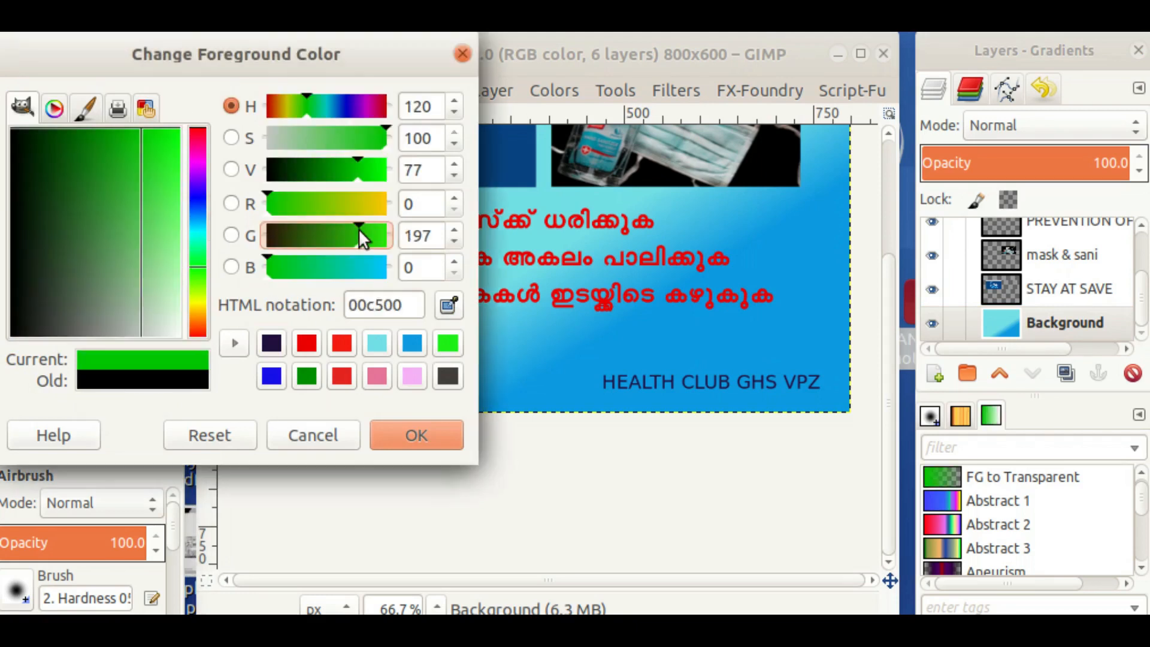
pyautogui.click(438, 441)
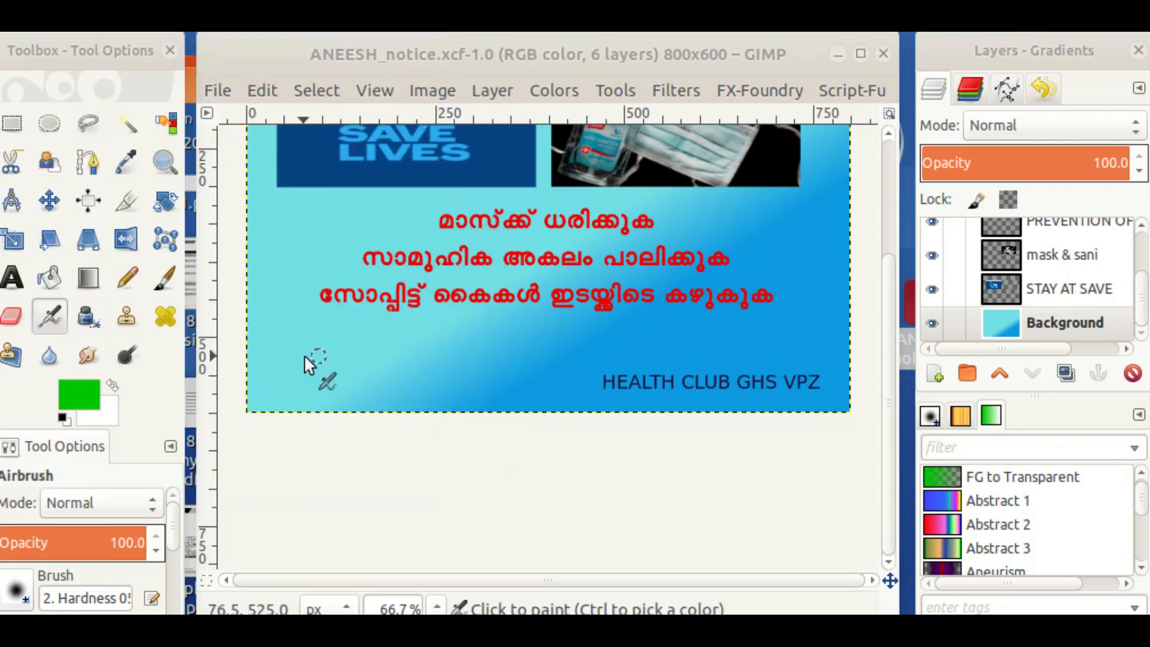
pyautogui.click(104, 411)
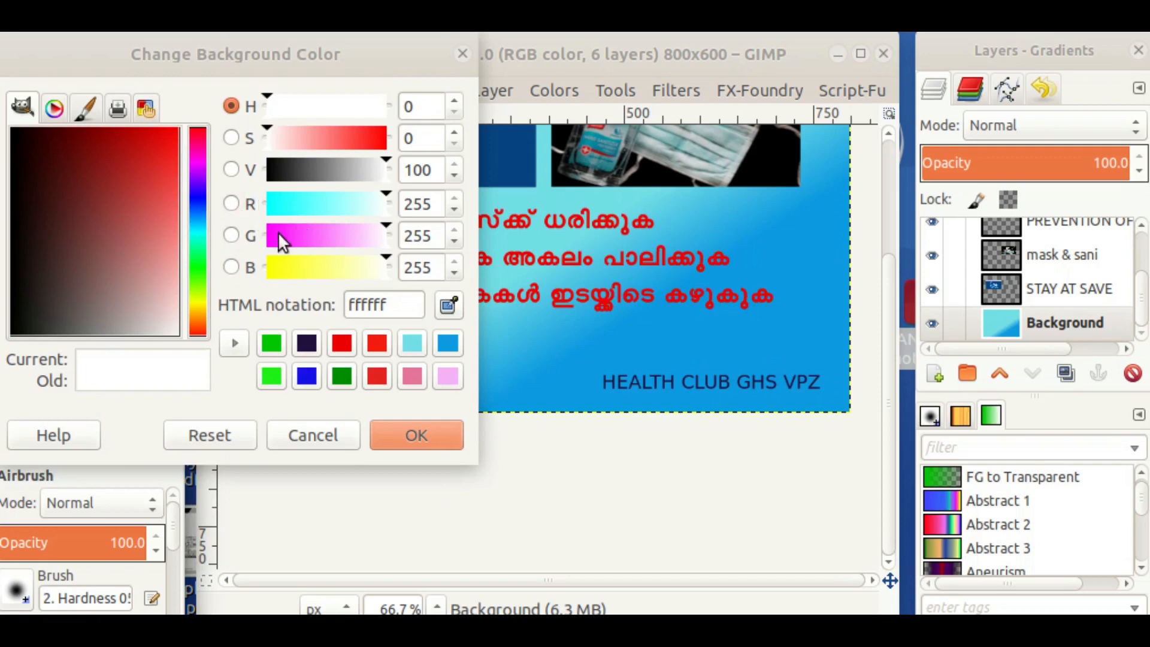
pyautogui.click(415, 347)
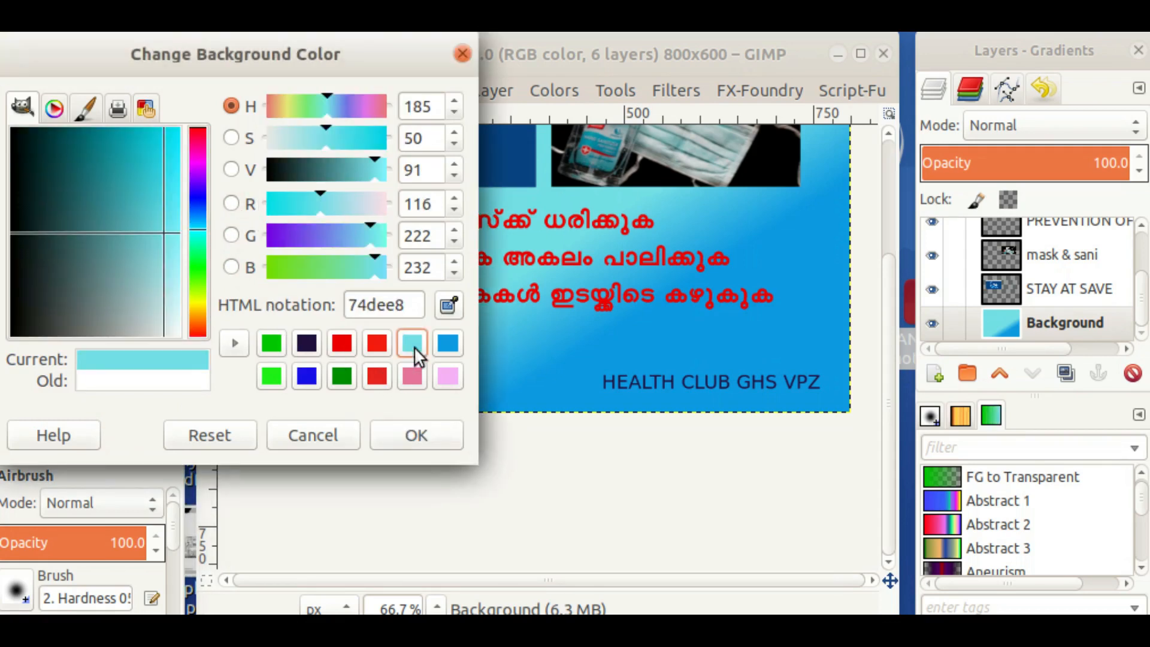
pyautogui.click(430, 441)
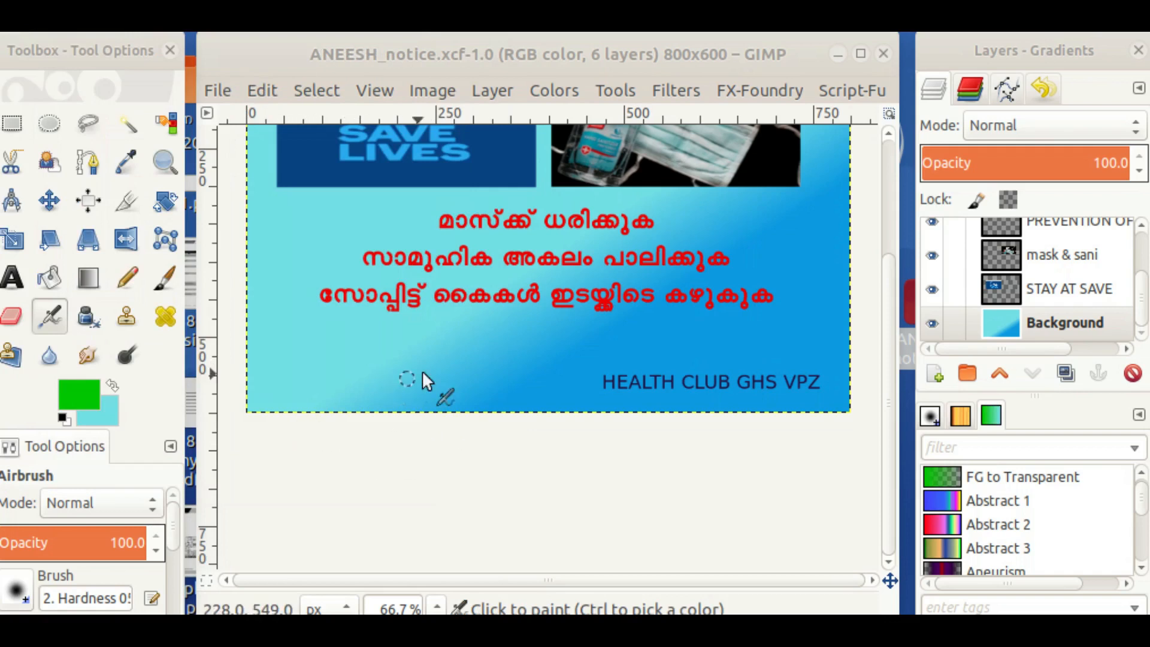
# Try several green-to-cyan and blue 0038c5-to-cyan gradients across the Background layer with the Blend tool
pyautogui.scroll(5, 444, 366)
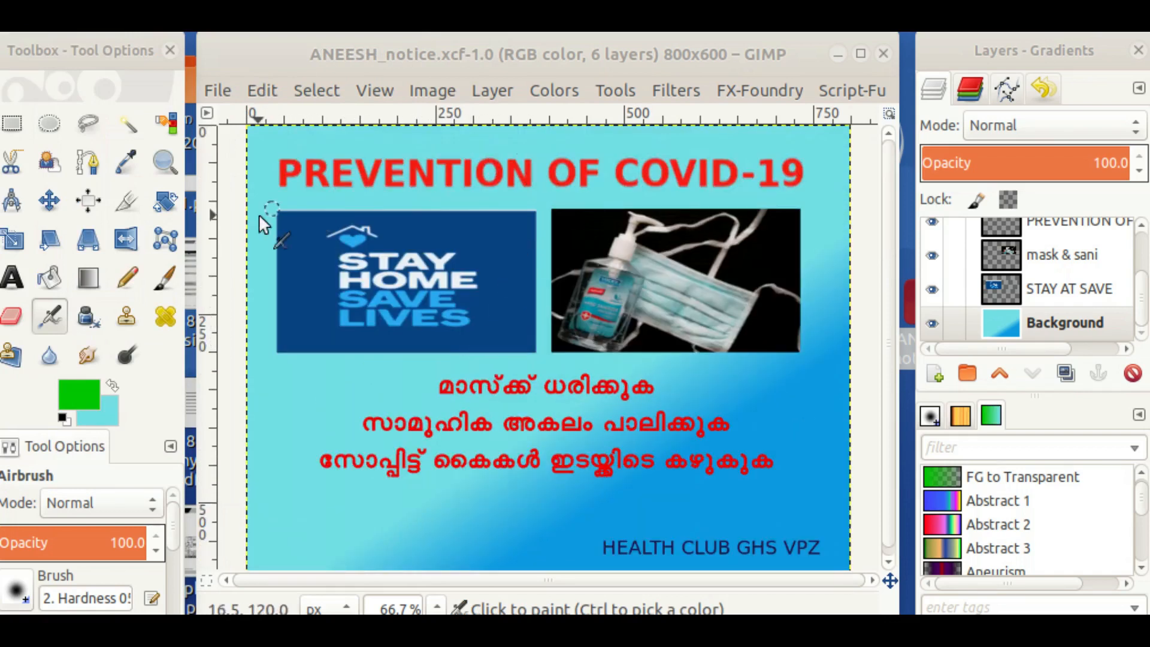
pyautogui.click(90, 279)
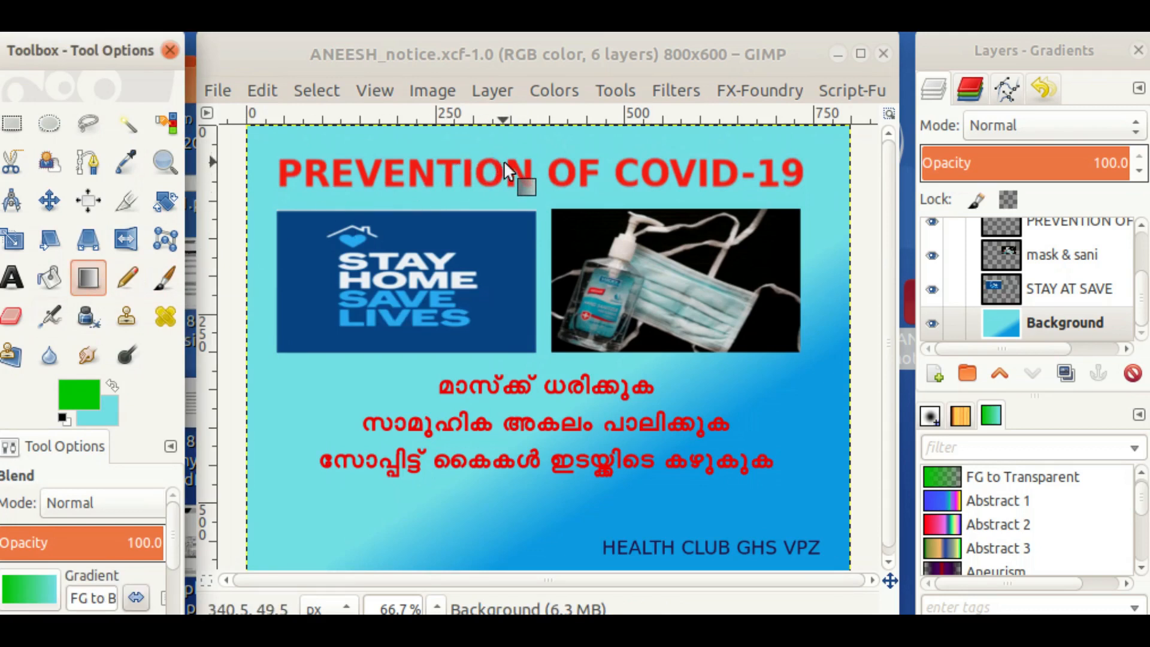
pyautogui.moveTo(509, 160); pyautogui.dragTo(562, 503)
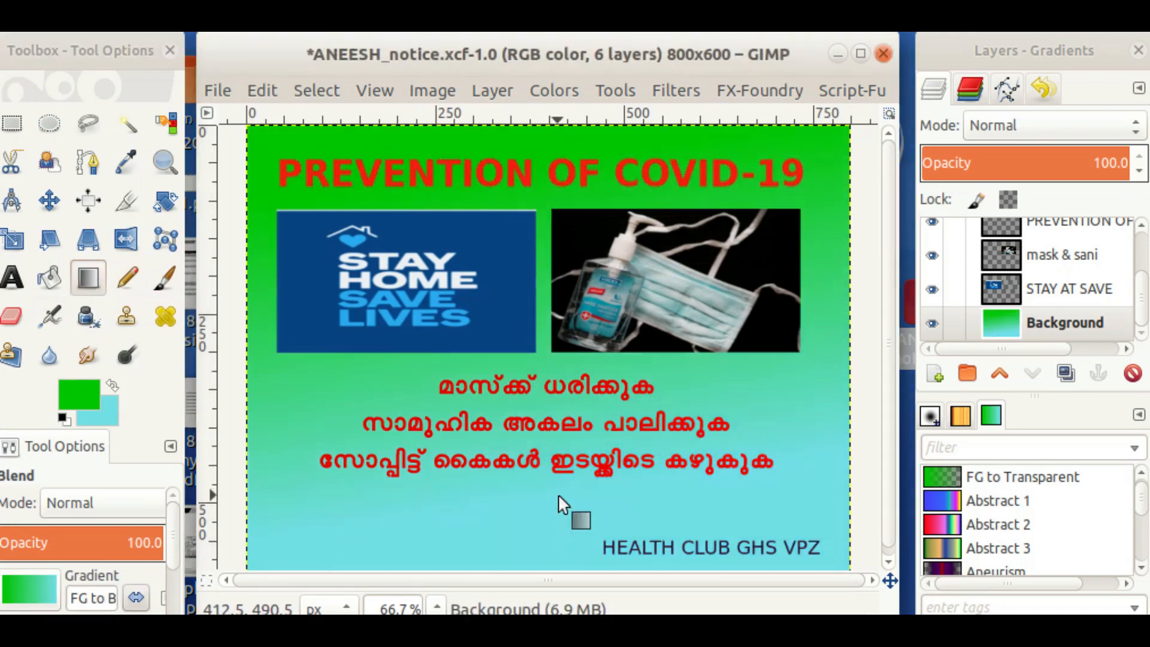
pyautogui.moveTo(519, 358); pyautogui.dragTo(633, 457)
pyautogui.moveTo(583, 344); pyautogui.dragTo(581, 442)
pyautogui.moveTo(586, 349); pyautogui.dragTo(630, 437)
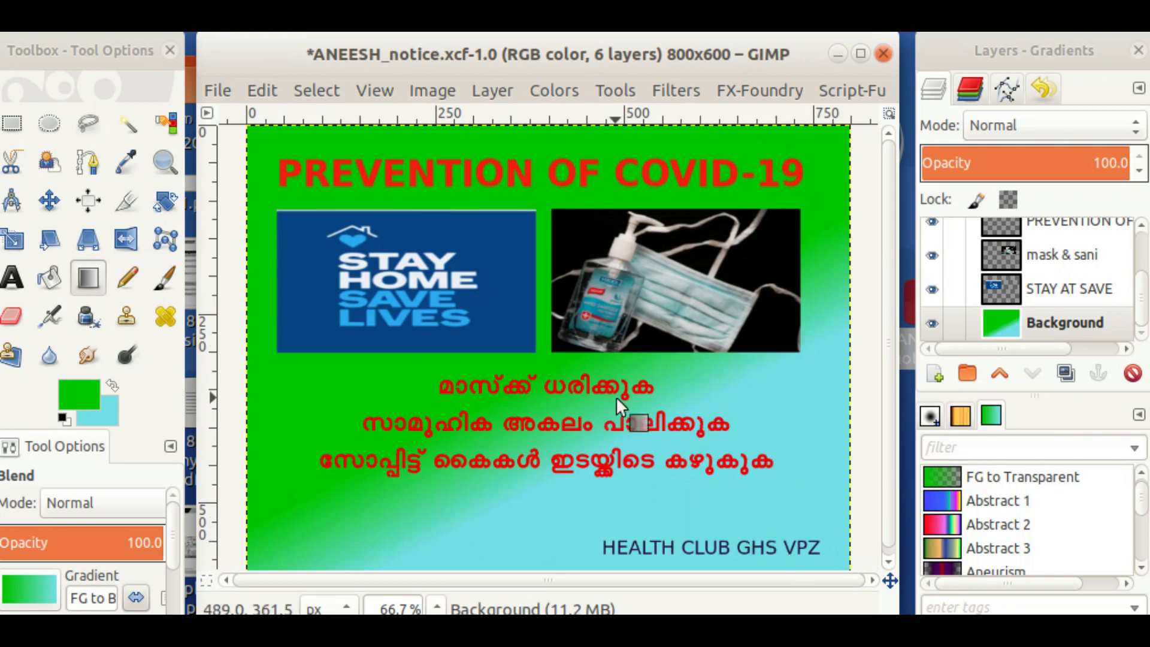
pyautogui.moveTo(601, 383); pyautogui.dragTo(666, 395)
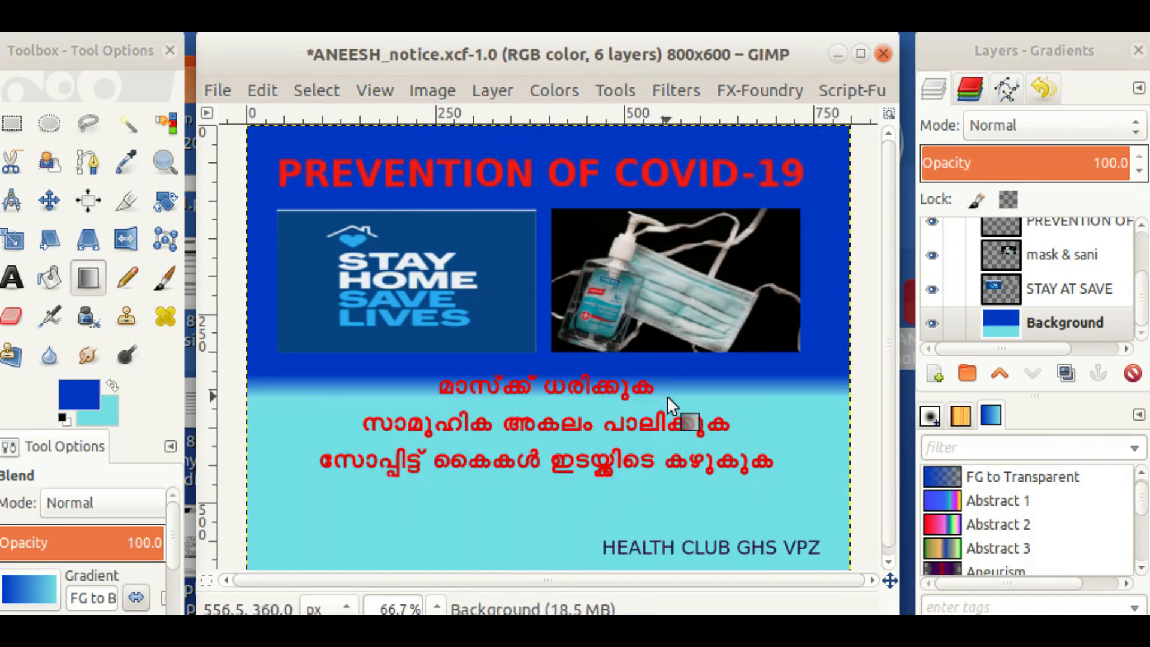
pyautogui.moveTo(575, 375); pyautogui.dragTo(623, 411)
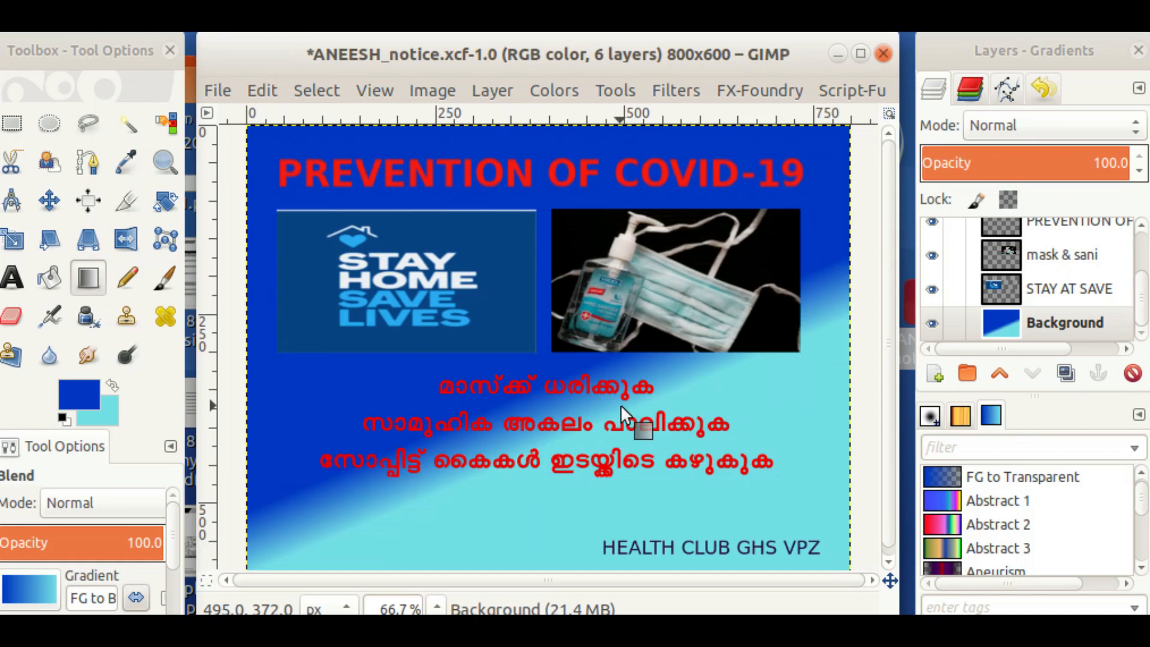
# Set the foreground colour to the pink from the colour history and try blending it diagonally into light cyan on the Background layer
pyautogui.click(79, 391)
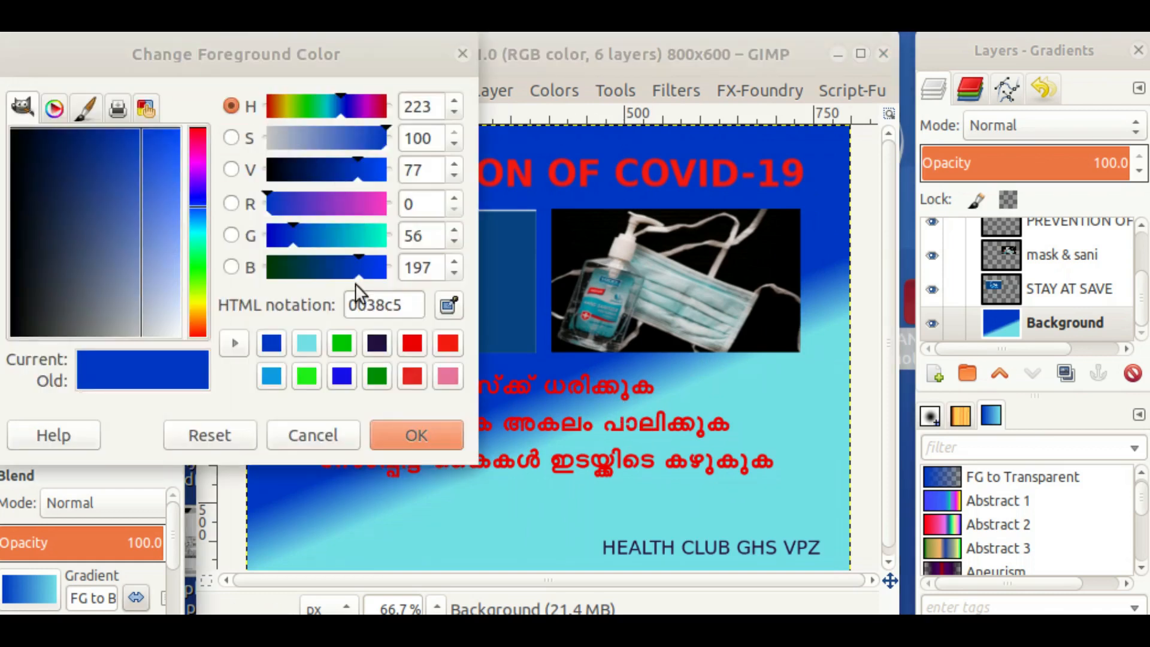
pyautogui.click(447, 376)
pyautogui.click(446, 439)
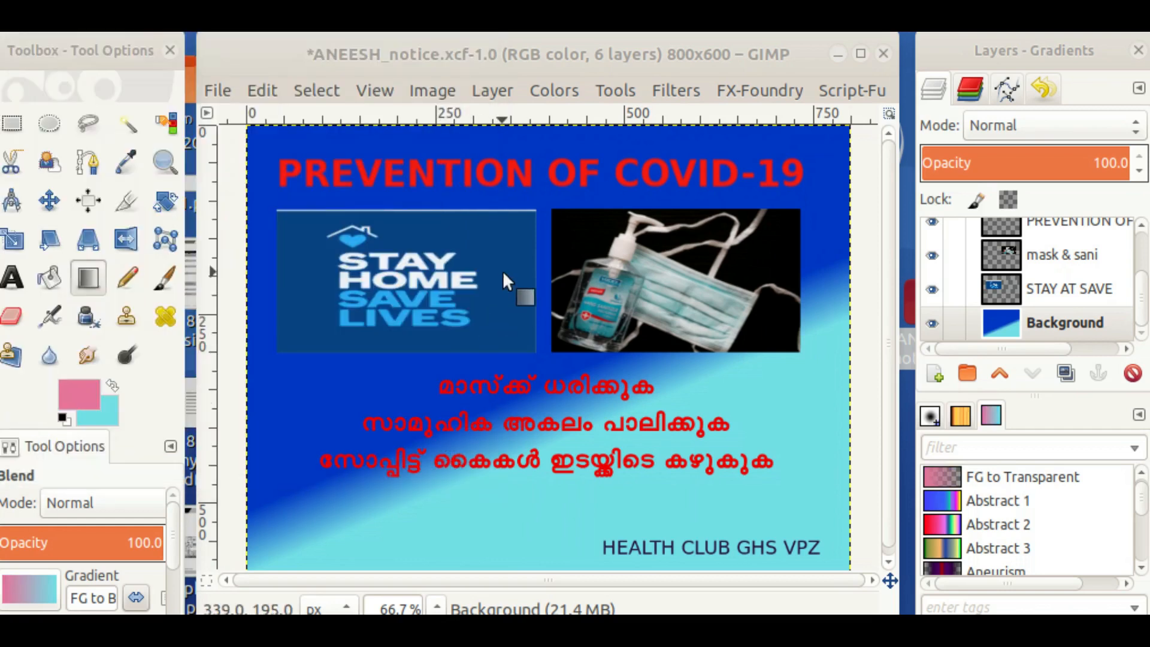
pyautogui.click(85, 278)
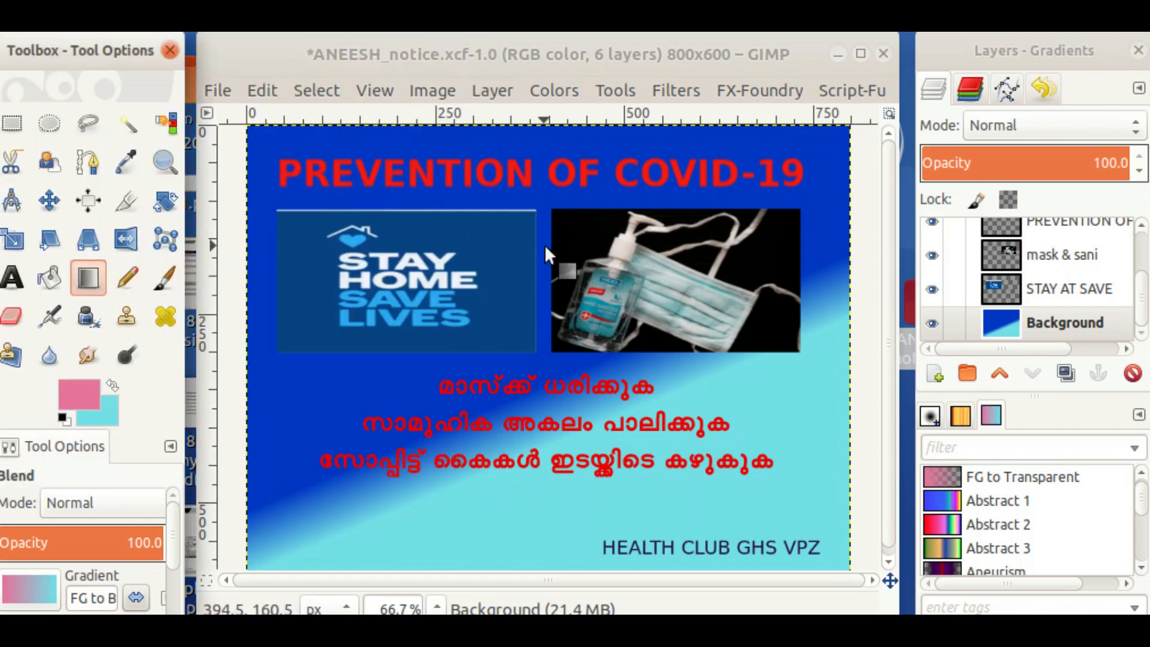
pyautogui.moveTo(520, 308); pyautogui.dragTo(606, 406)
pyautogui.moveTo(616, 354); pyautogui.dragTo(657, 414)
# Blend the Background layer diagonally from periwinkle blue to light cyan, and save and close the XCF project
pyautogui.moveTo(671, 367); pyautogui.dragTo(691, 393)
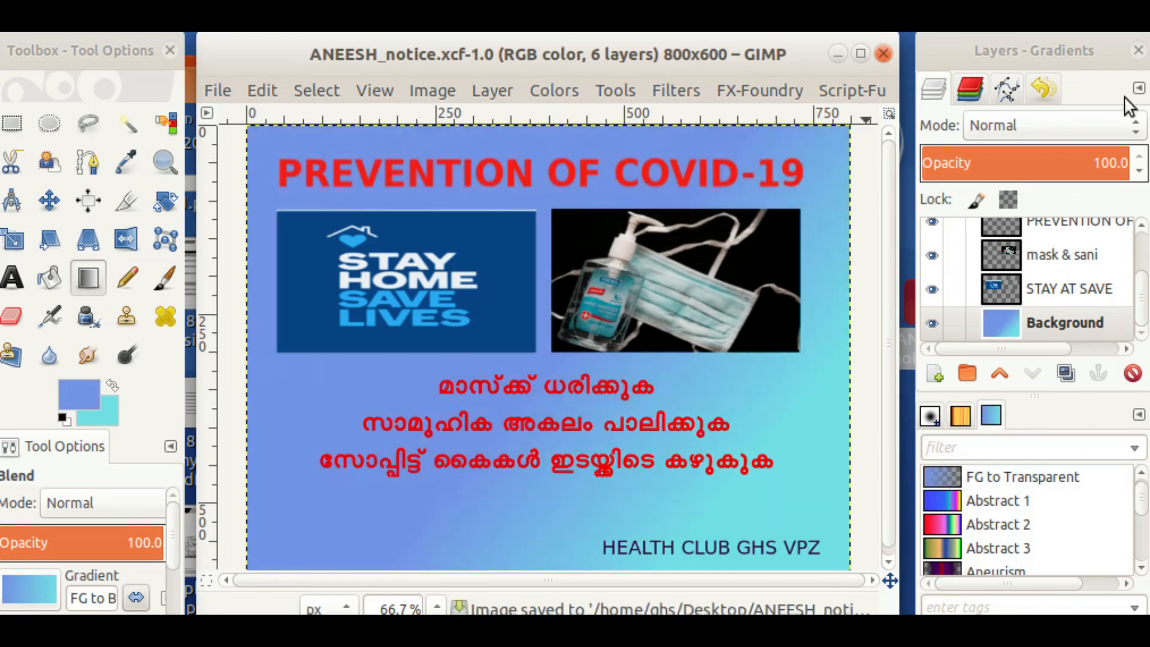
pyautogui.click(882, 54)
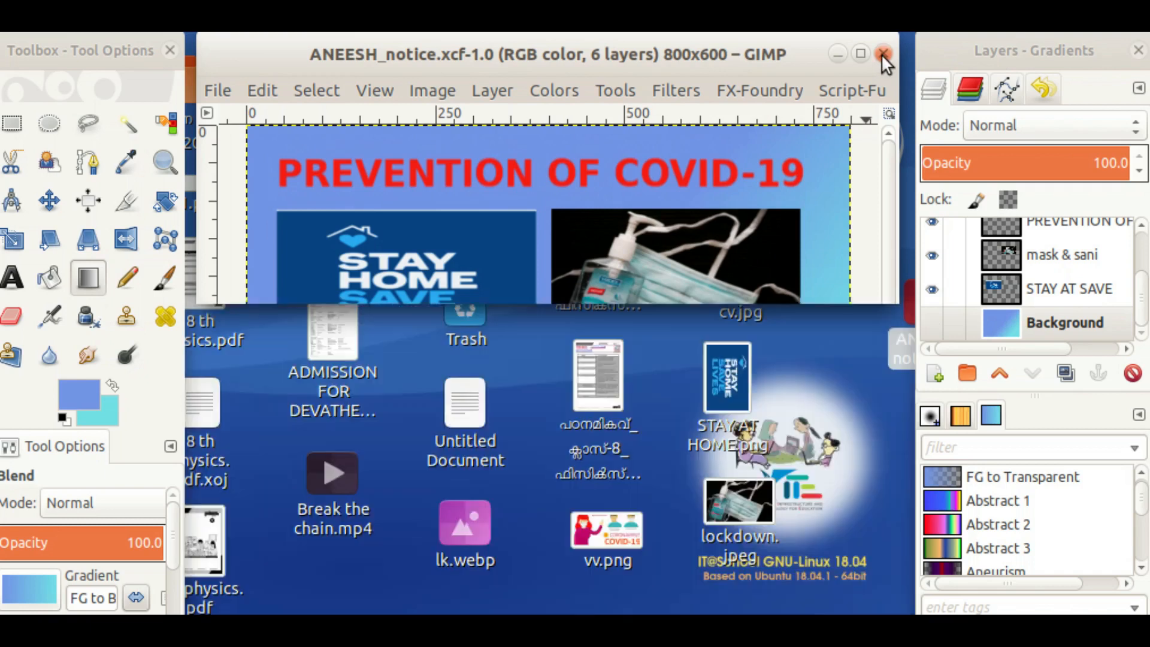
pyautogui.click(883, 53)
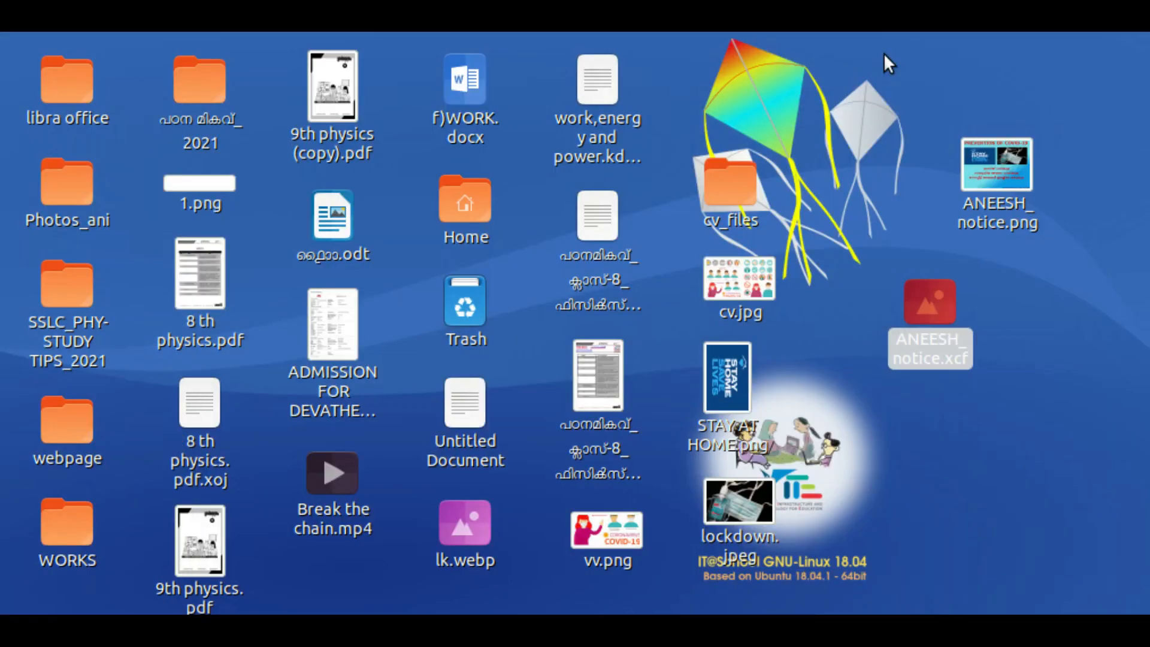
# View the exported notice PNG in the image viewer to check its background, and close the viewer
pyautogui.click(994, 171)
pyautogui.rightClick(994, 170)
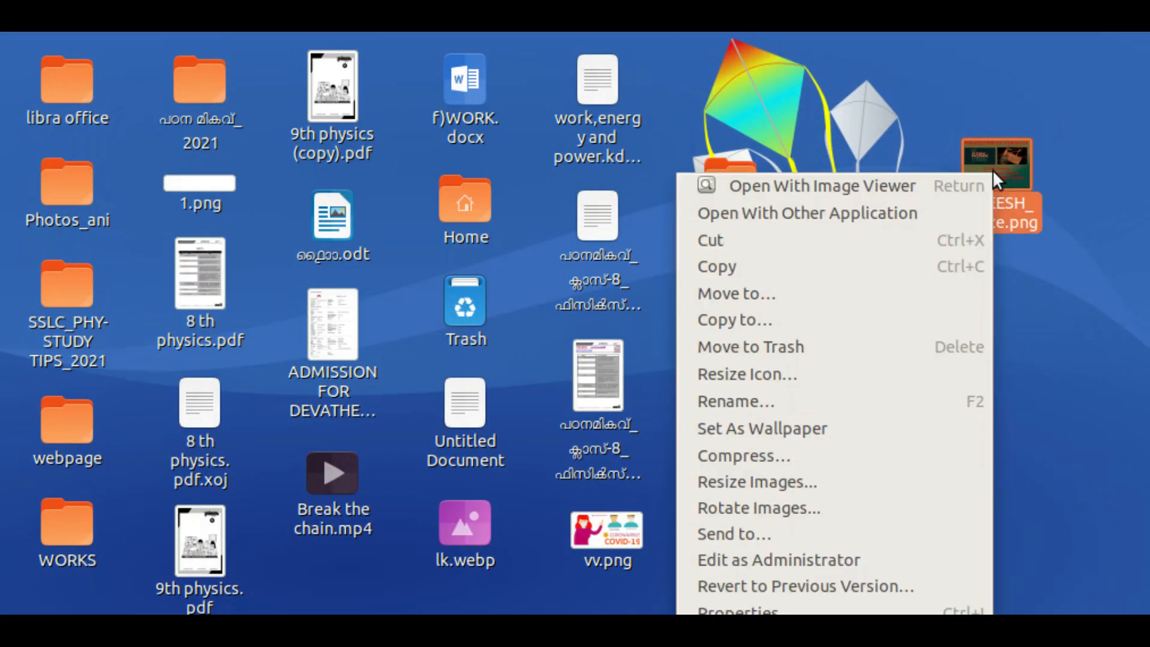
pyautogui.click(979, 180)
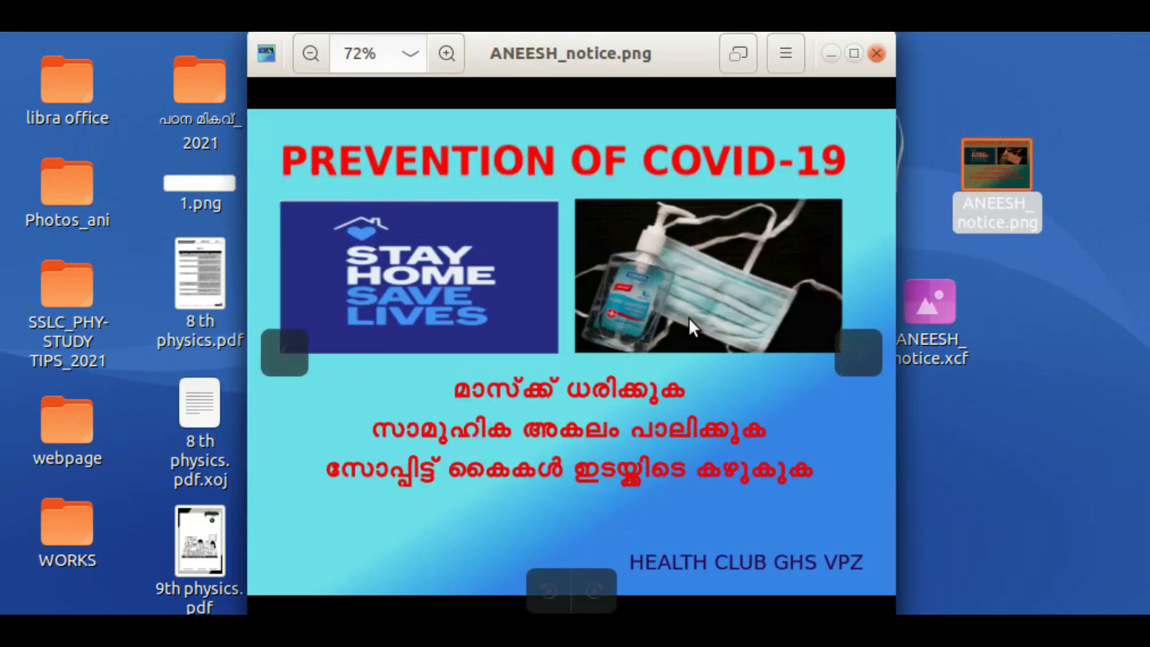
pyautogui.click(875, 48)
# Reopen the notice XCF project from the desktop in GIMP
pyautogui.click(933, 311)
pyautogui.rightClick(933, 311)
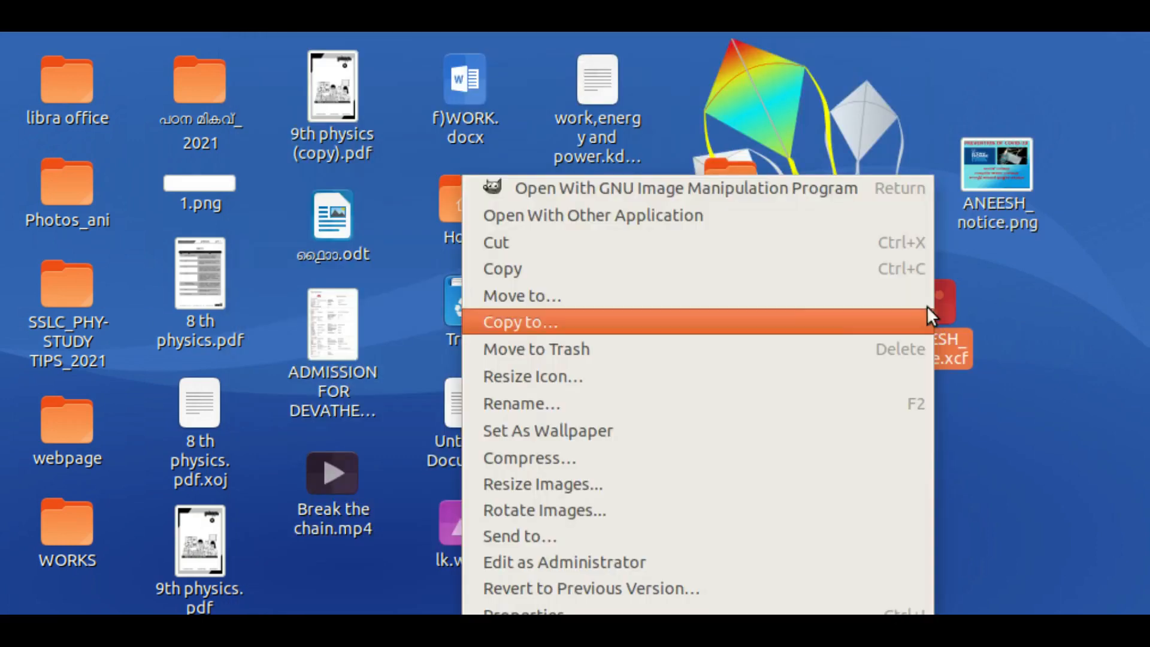
pyautogui.click(795, 187)
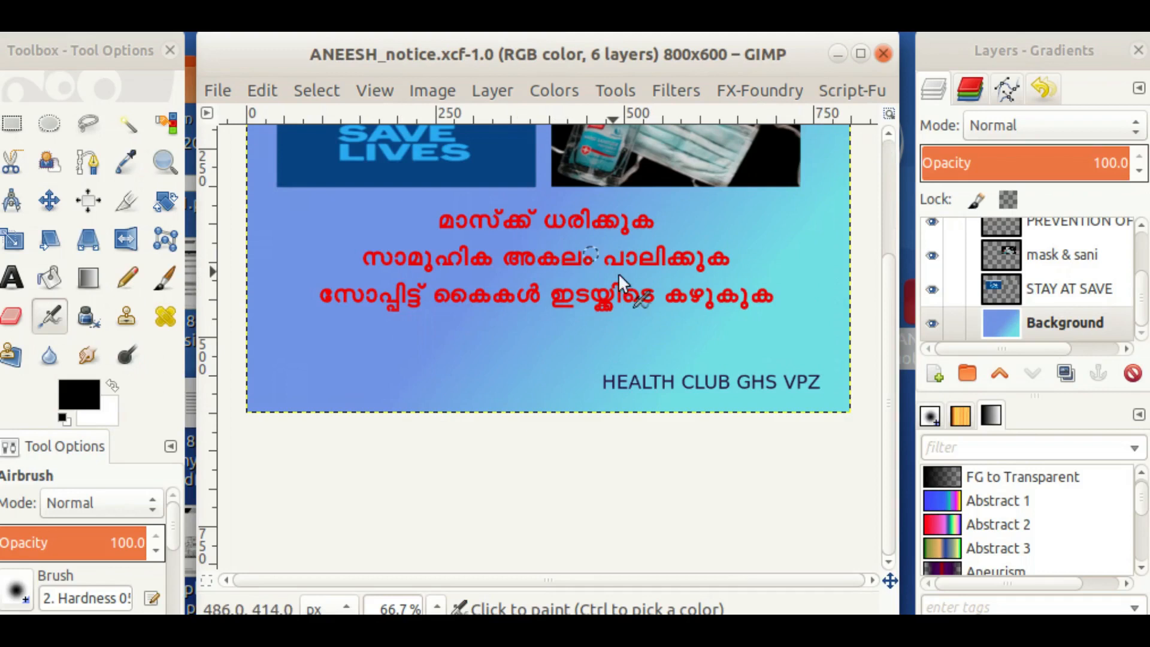
# Export the recoloured notice as a second PNG on the desktop, and place its icon directly below the first notice PNG
pyautogui.click(221, 89)
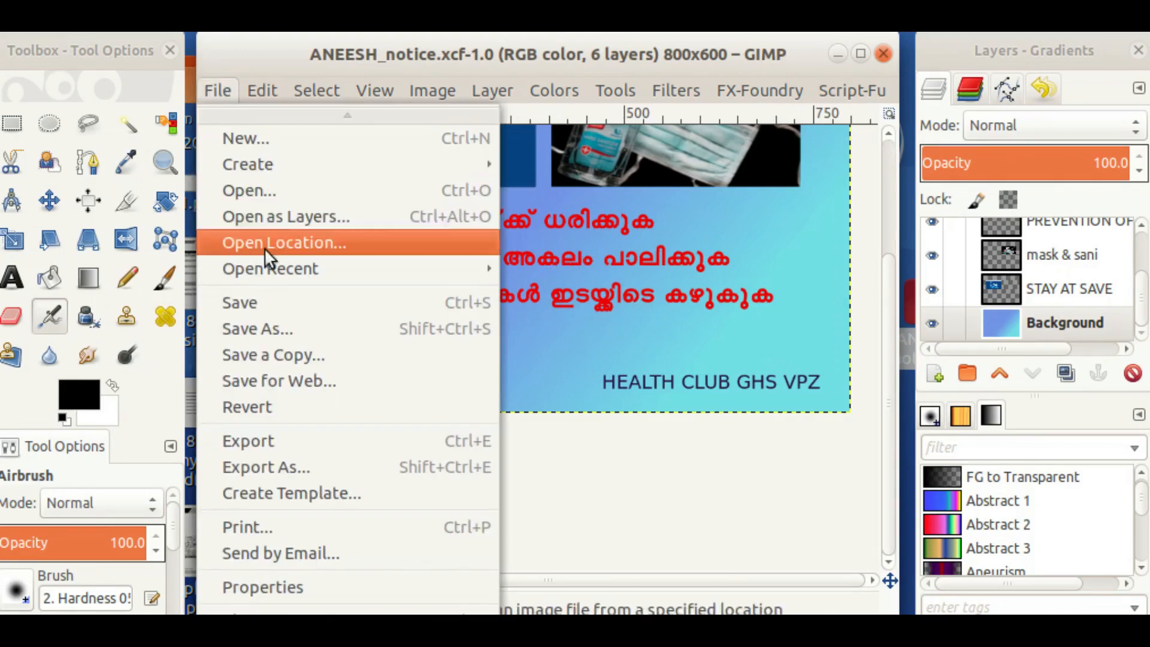
pyautogui.click(293, 447)
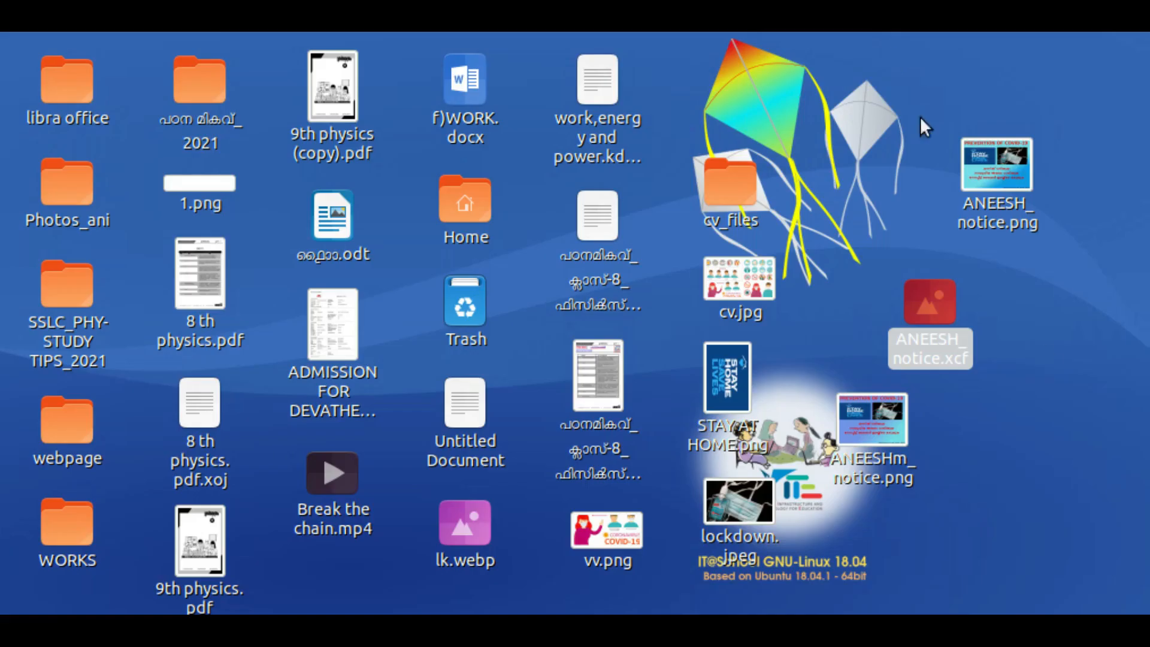
pyautogui.moveTo(847, 447); pyautogui.dragTo(1023, 270)
pyautogui.click(1045, 375)
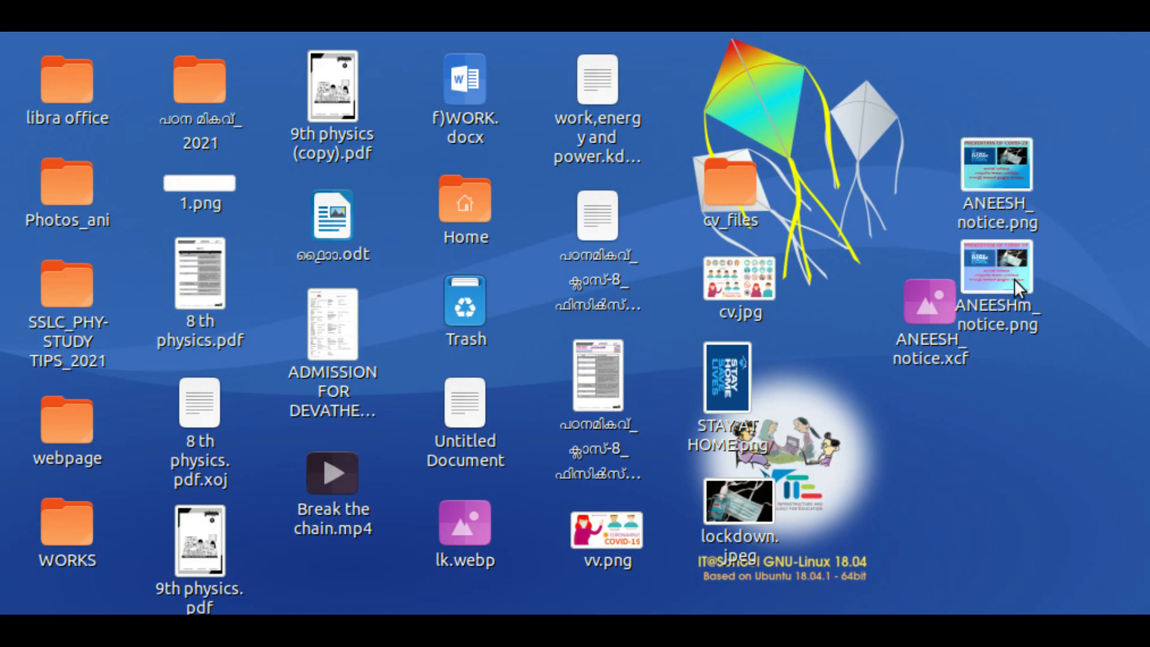
# Open the first exported notice PNG in the image viewer and move its window aside to make room for another
pyautogui.click(990, 178)
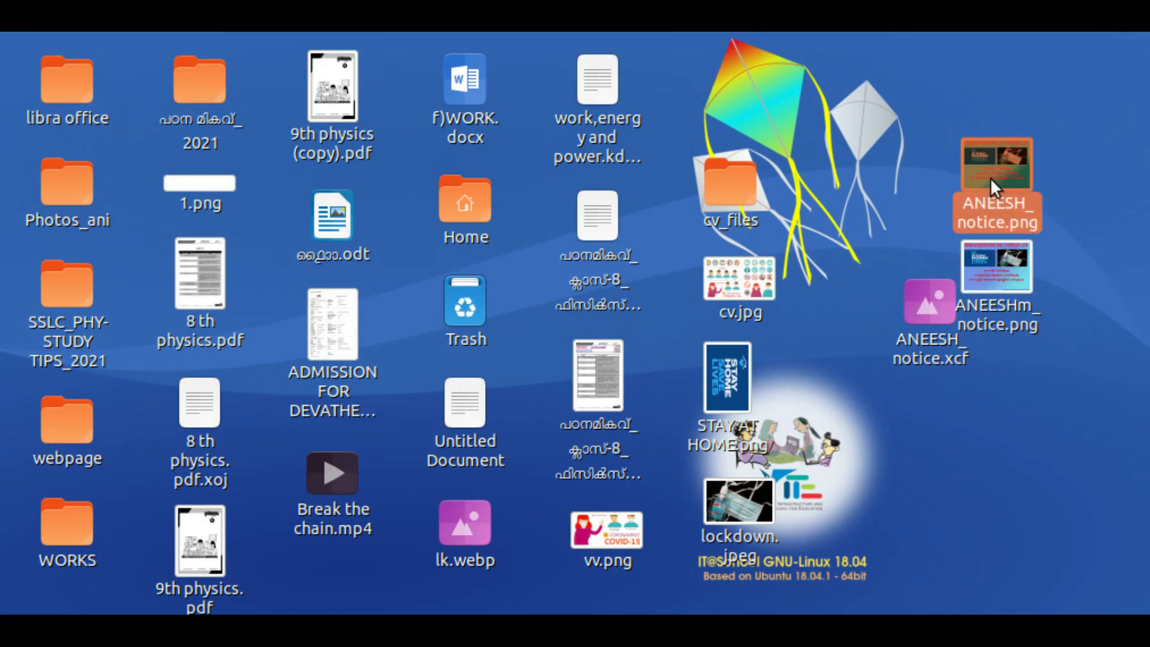
pyautogui.rightClick(990, 176)
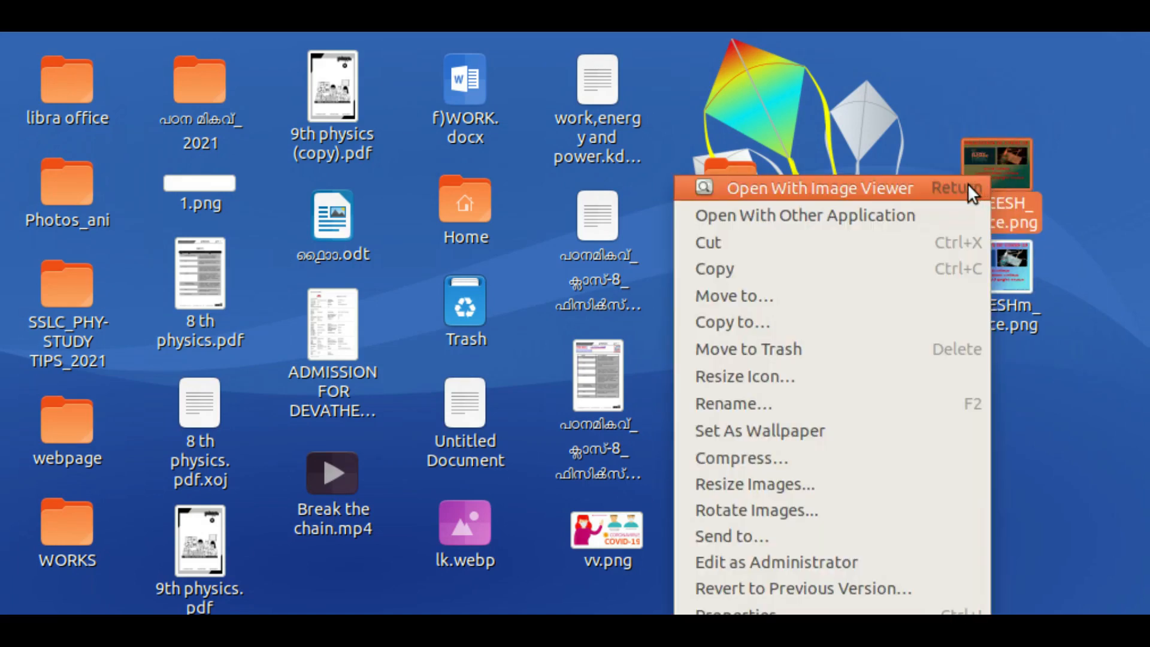
pyautogui.click(968, 182)
pyautogui.moveTo(617, 54); pyautogui.dragTo(362, 54)
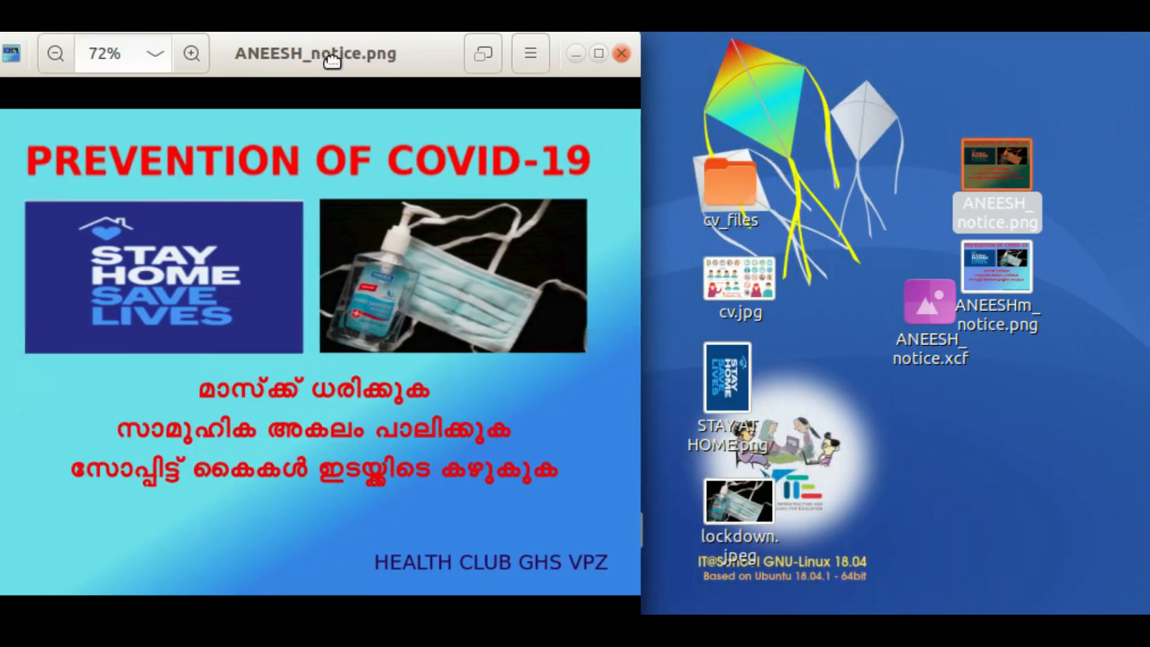
pyautogui.rightClick(432, 46)
pyautogui.click(493, 190)
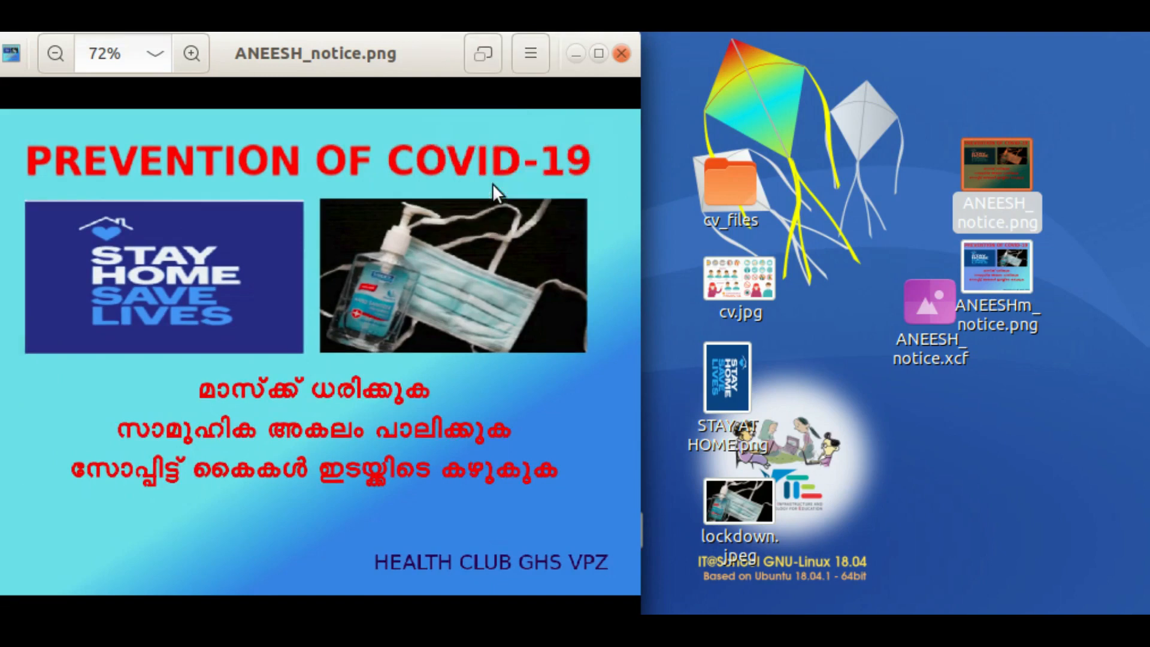
# Open the second notice PNG in the image viewer and move its window away from the first one
pyautogui.click(1047, 390)
pyautogui.click(1007, 270)
pyautogui.rightClick(1006, 267)
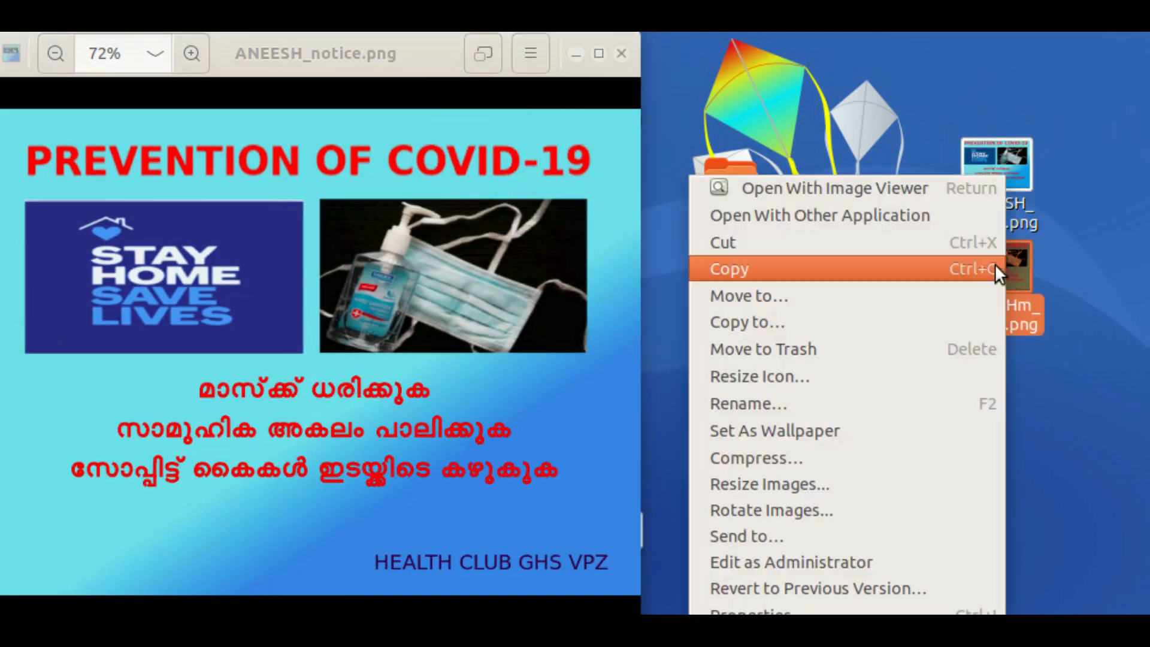
pyautogui.click(917, 189)
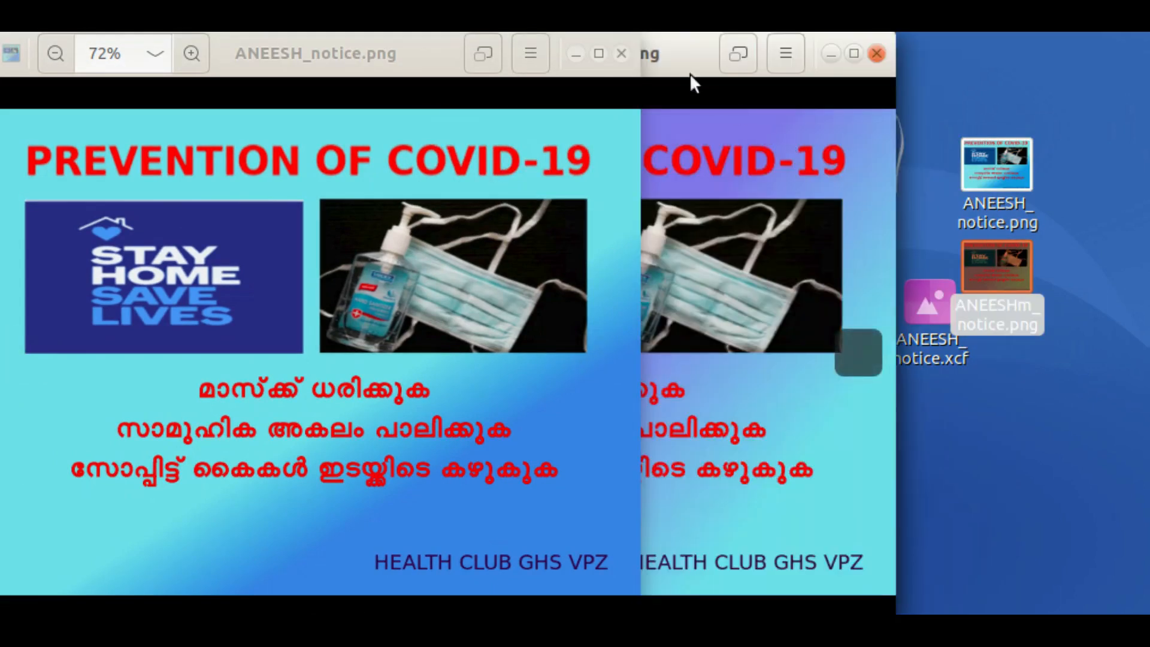
pyautogui.moveTo(671, 45); pyautogui.dragTo(952, 48)
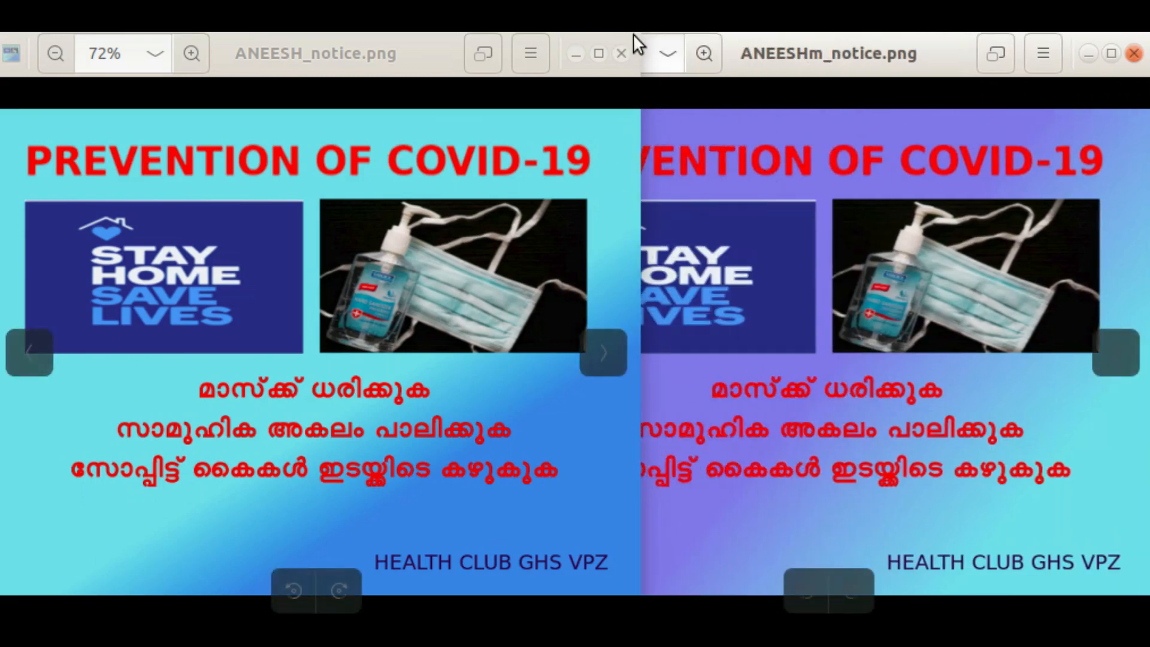
# Shrink both image viewer windows and arrange them side by side to compare the two notice backgrounds
pyautogui.moveTo(638, 36); pyautogui.dragTo(542, 75)
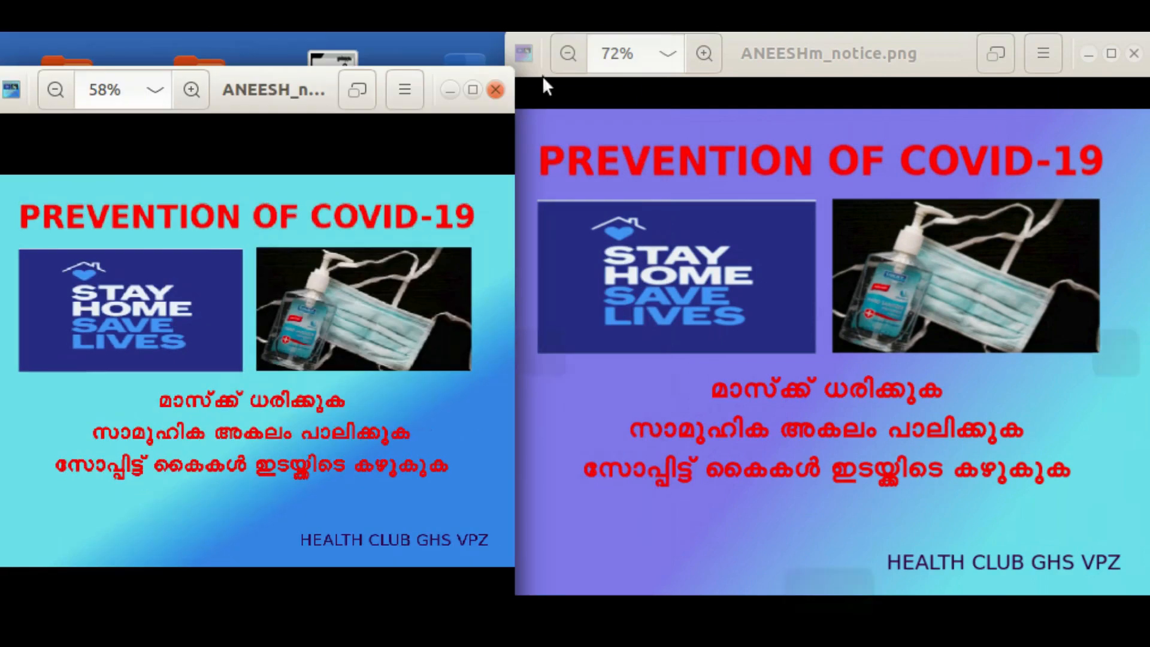
pyautogui.moveTo(1039, 66); pyautogui.dragTo(980, 69)
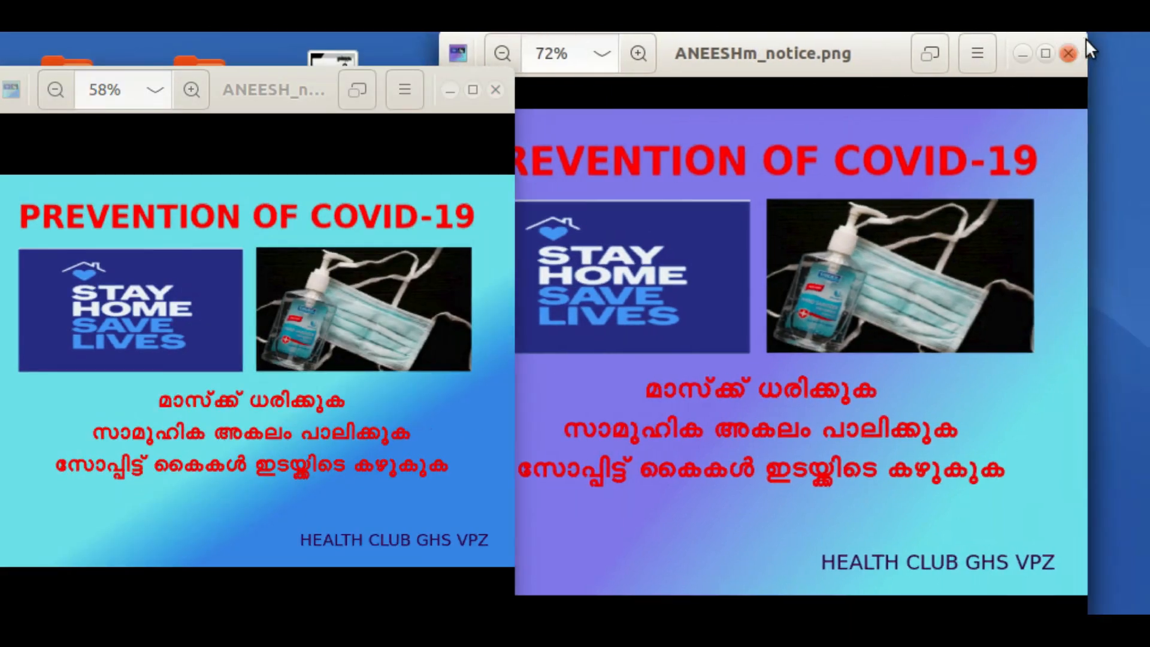
pyautogui.moveTo(1086, 33); pyautogui.dragTo(939, 75)
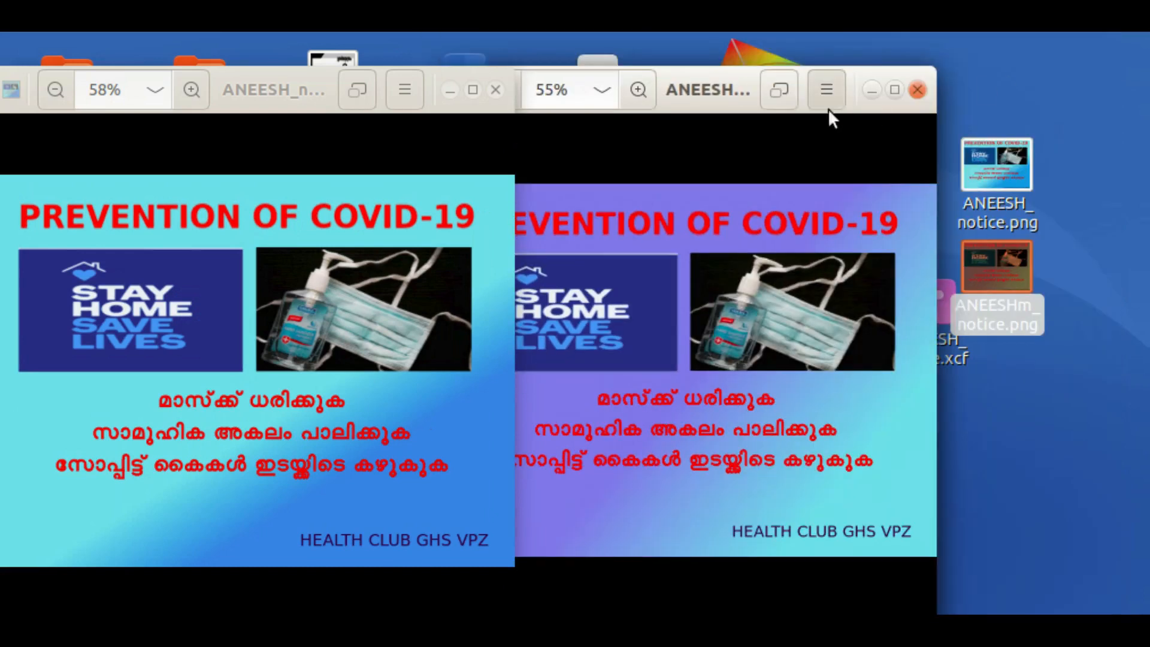
pyautogui.moveTo(719, 103); pyautogui.dragTo(810, 81)
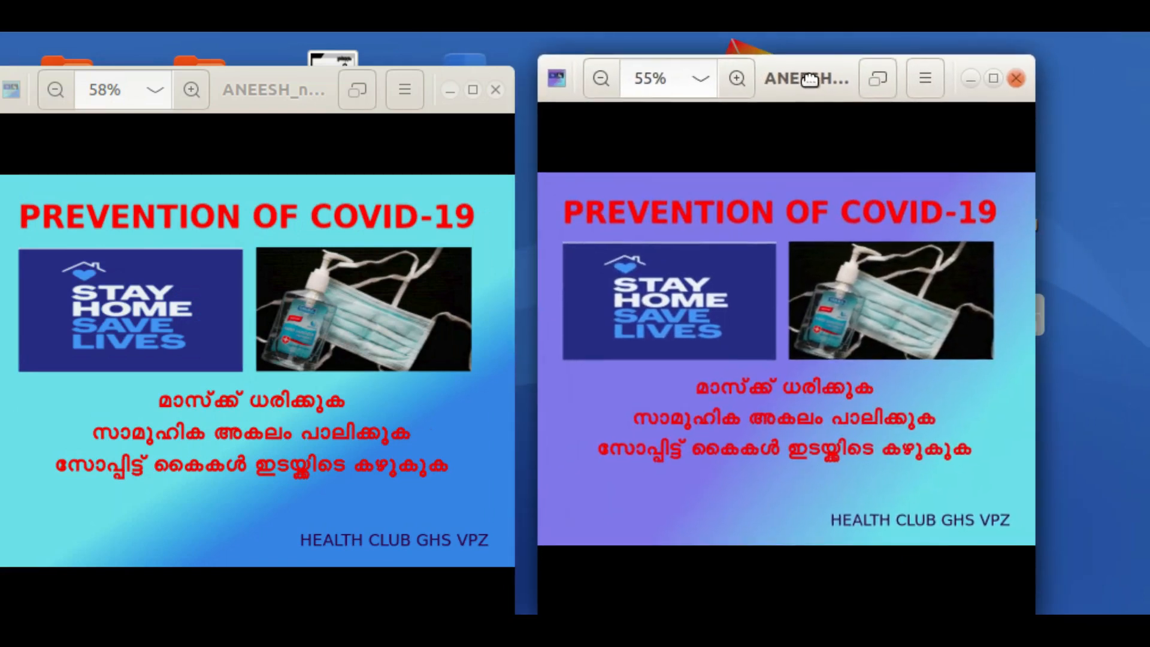
pyautogui.moveTo(260, 91); pyautogui.dragTo(275, 81)
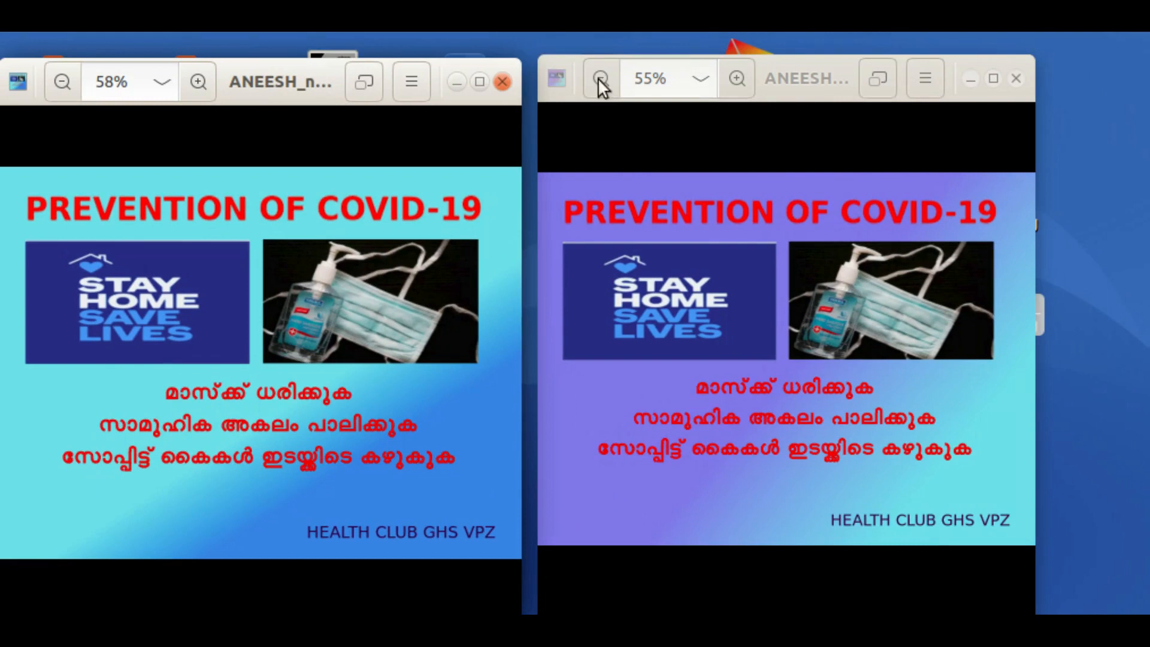
pyautogui.moveTo(806, 90); pyautogui.dragTo(891, 87)
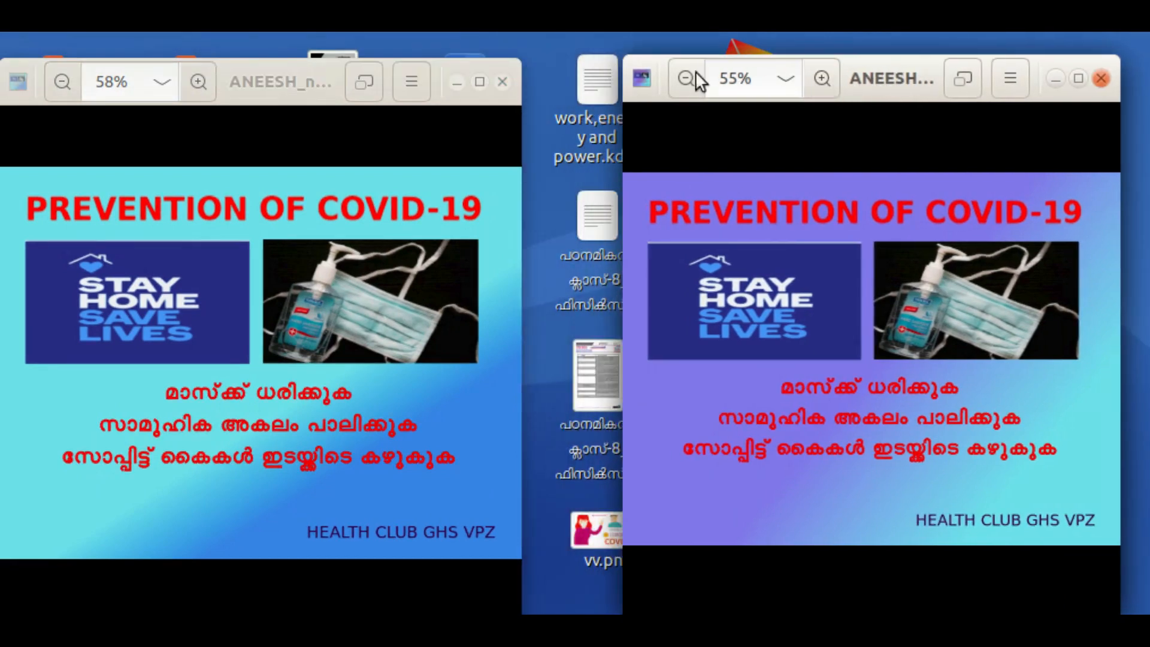
pyautogui.moveTo(289, 77); pyautogui.dragTo(352, 75)
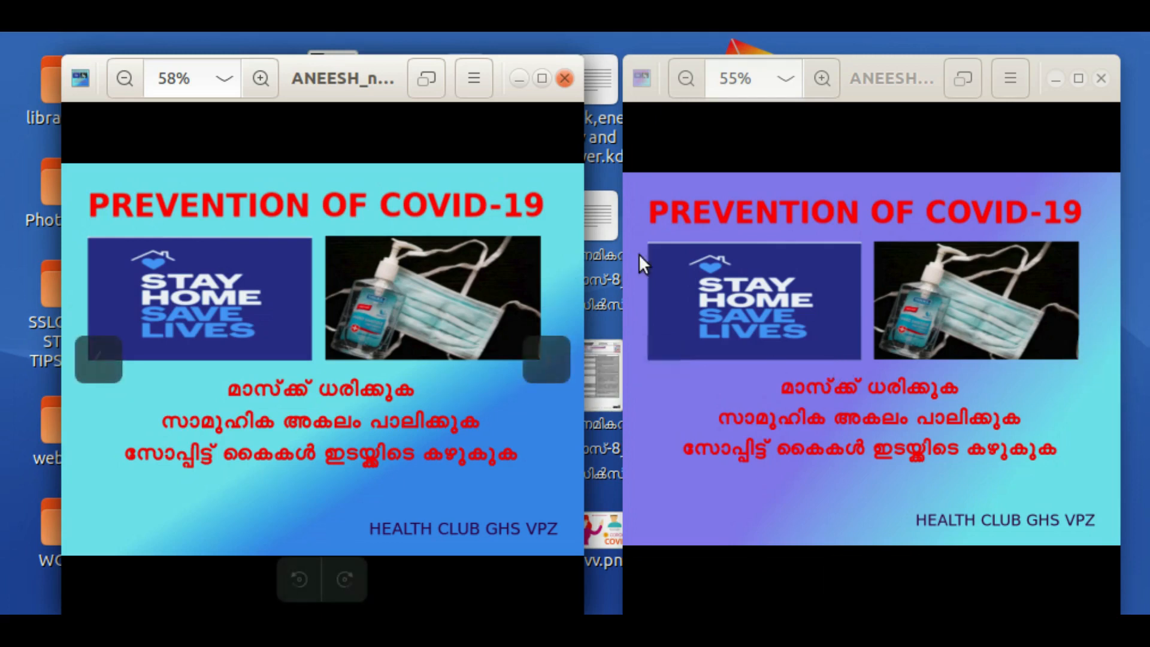
# Minimise the second notice's viewer to point out the XCF file, restore it, and close both image viewers
pyautogui.click(1054, 78)
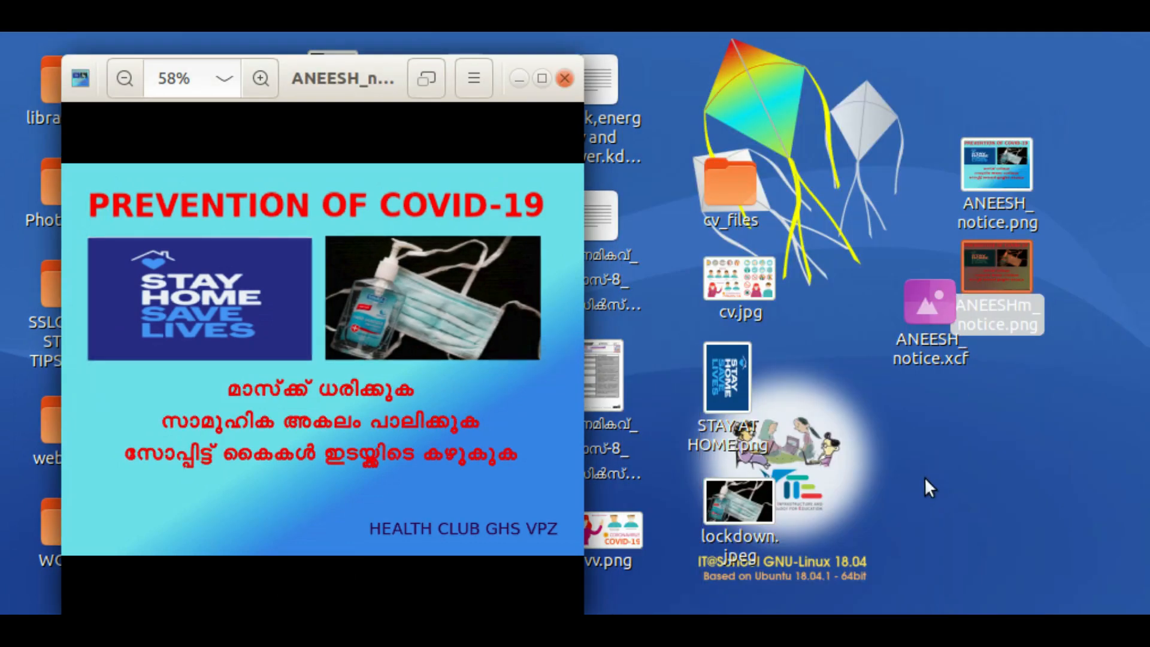
pyautogui.doubleClick(954, 354)
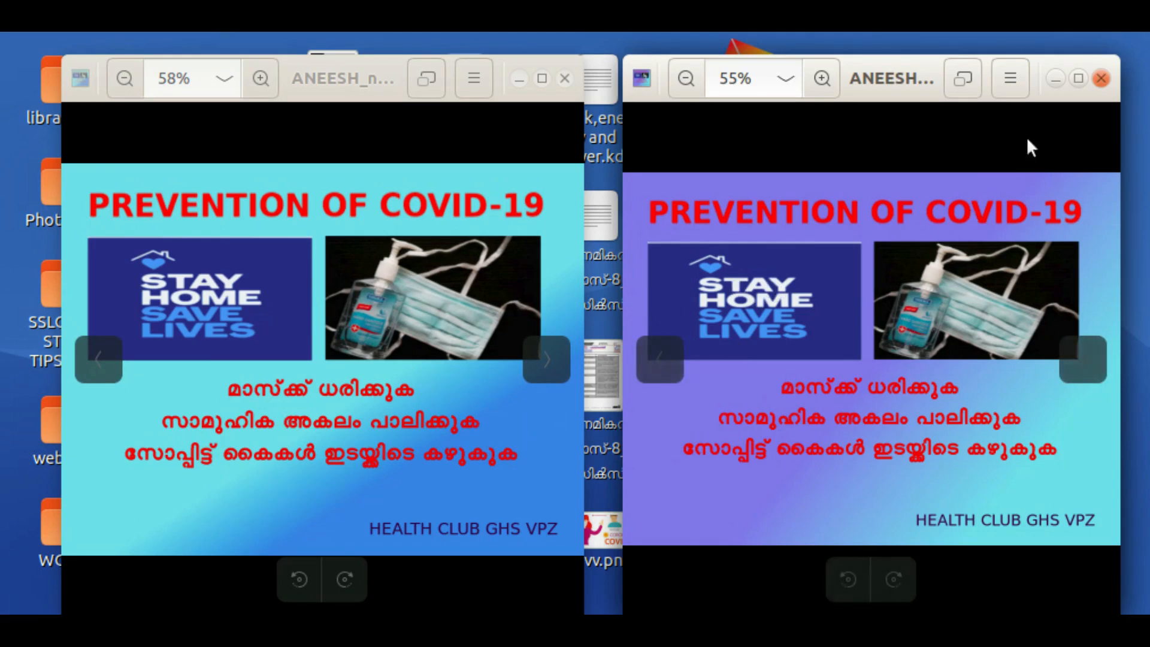
pyautogui.click(1101, 78)
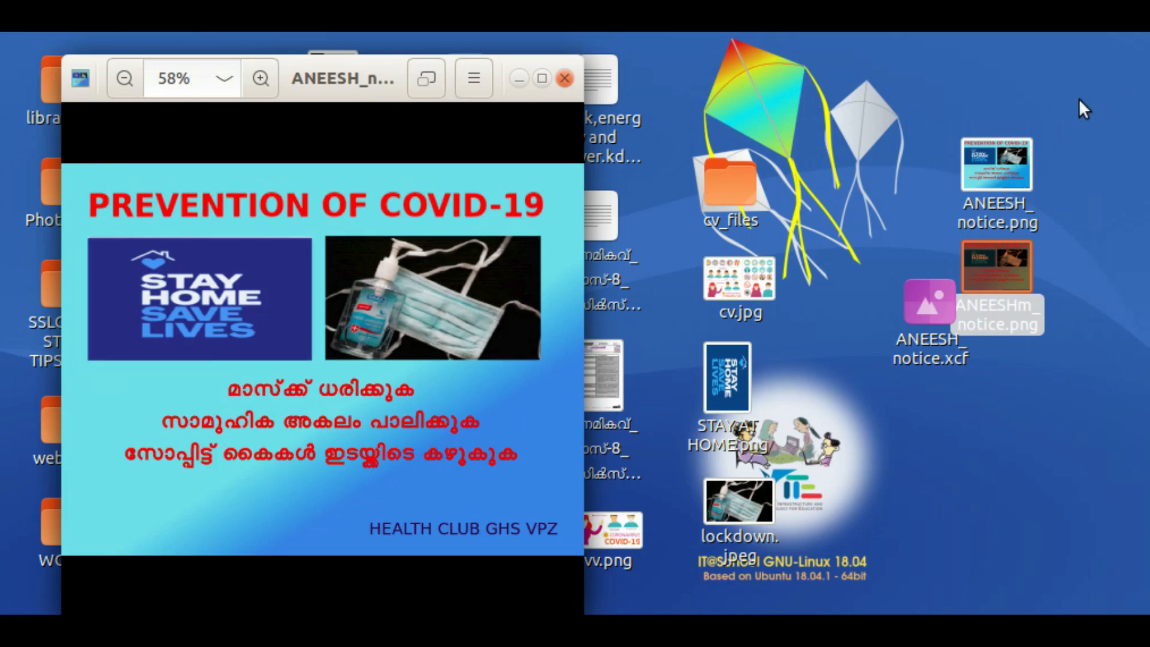
pyautogui.click(565, 78)
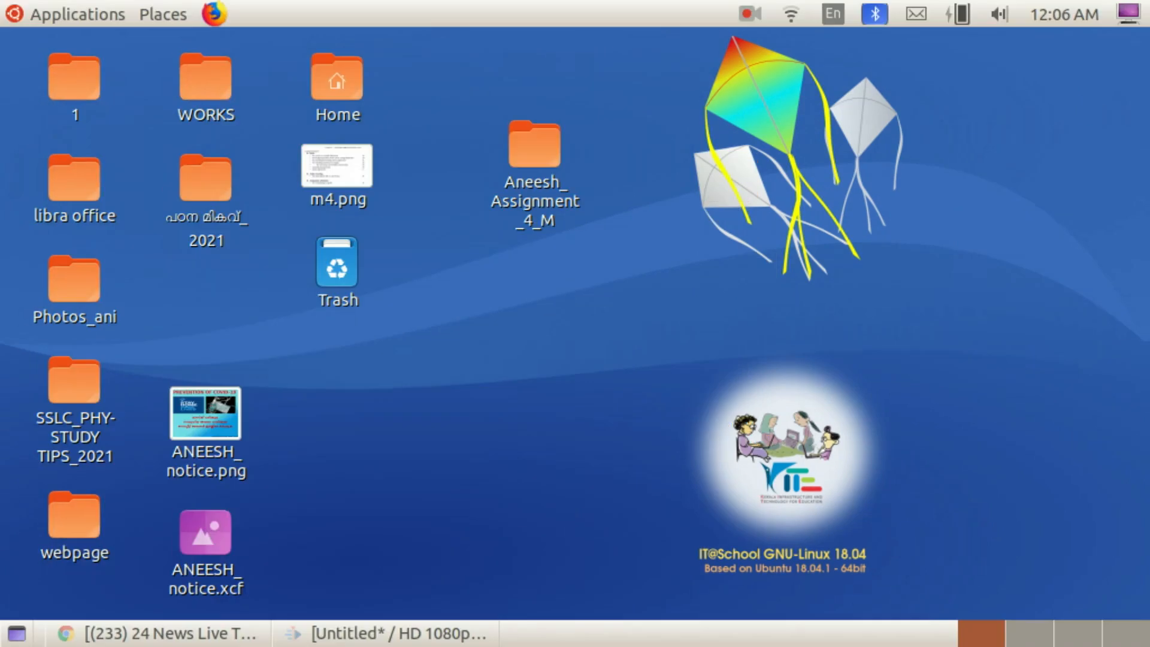
# Open the assignment folder on the desktop, view the notice PNG inside it, and close the image viewer
pyautogui.click(535, 144)
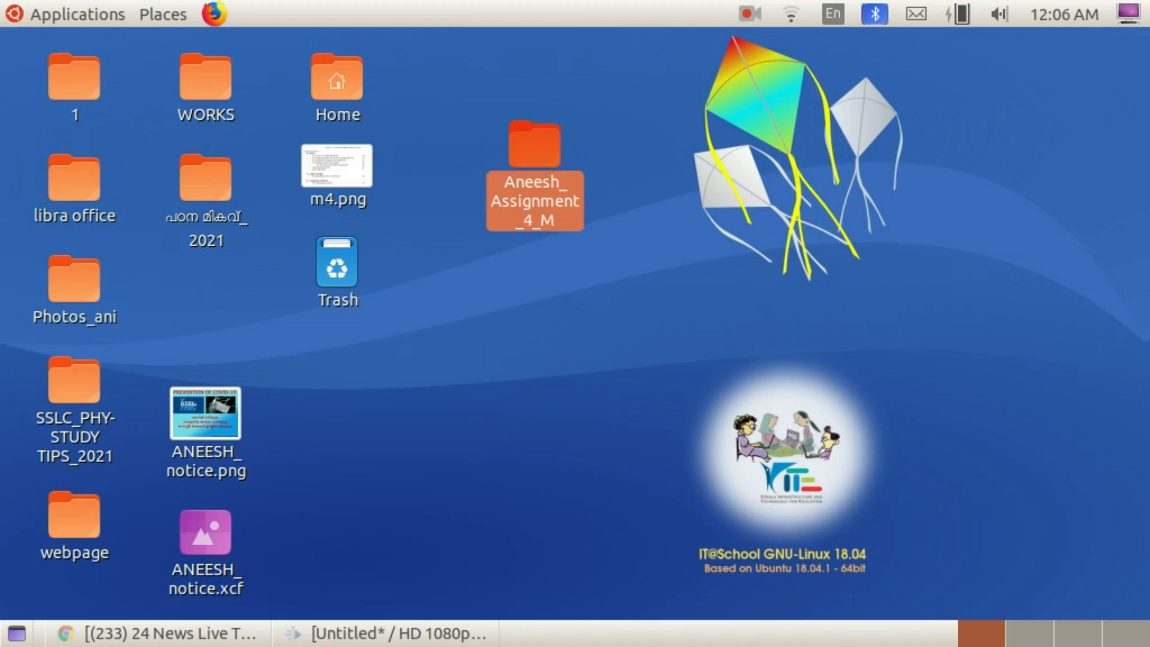
pyautogui.doubleClick(544, 146)
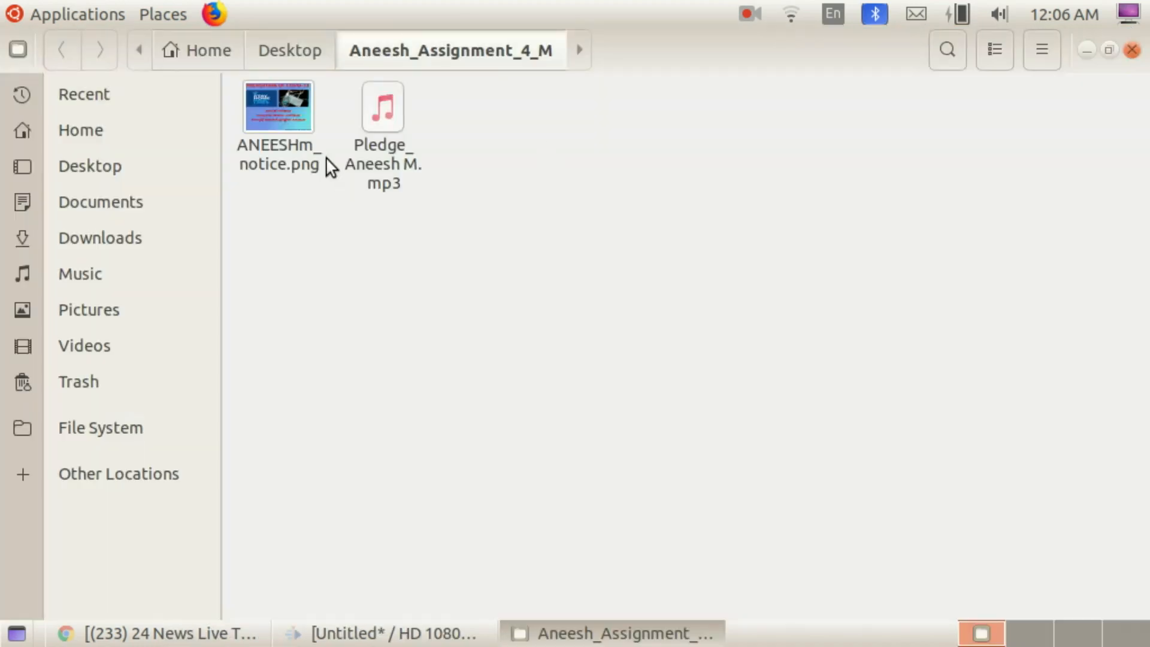
pyautogui.click(294, 119)
pyautogui.rightClick(293, 118)
pyautogui.click(322, 133)
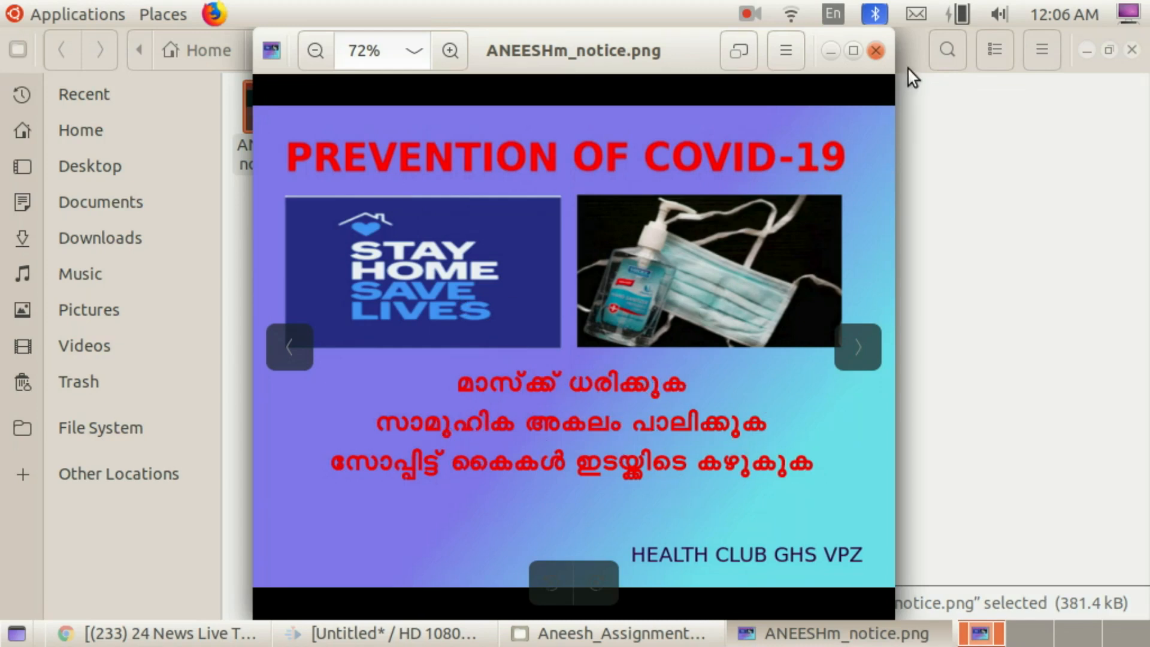
pyautogui.click(876, 51)
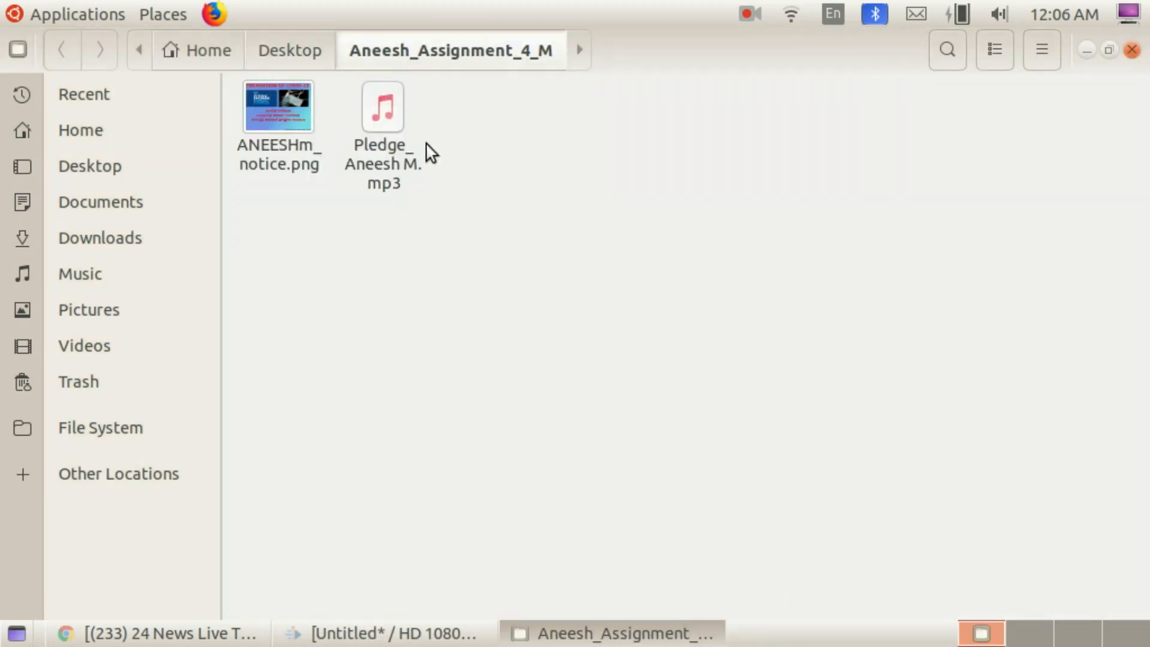
# Play the pledge MP3 from the assignment folder in Audacious, and close the player and the folder window
pyautogui.click(382, 111)
pyautogui.rightClick(382, 108)
pyautogui.click(422, 117)
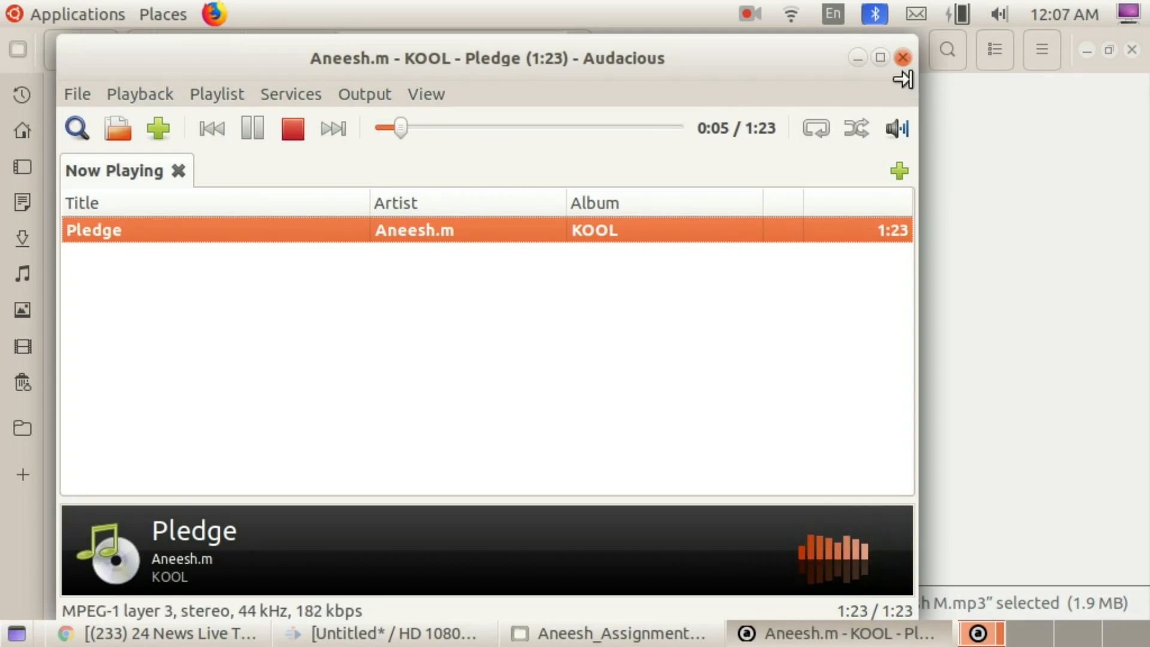
pyautogui.click(903, 56)
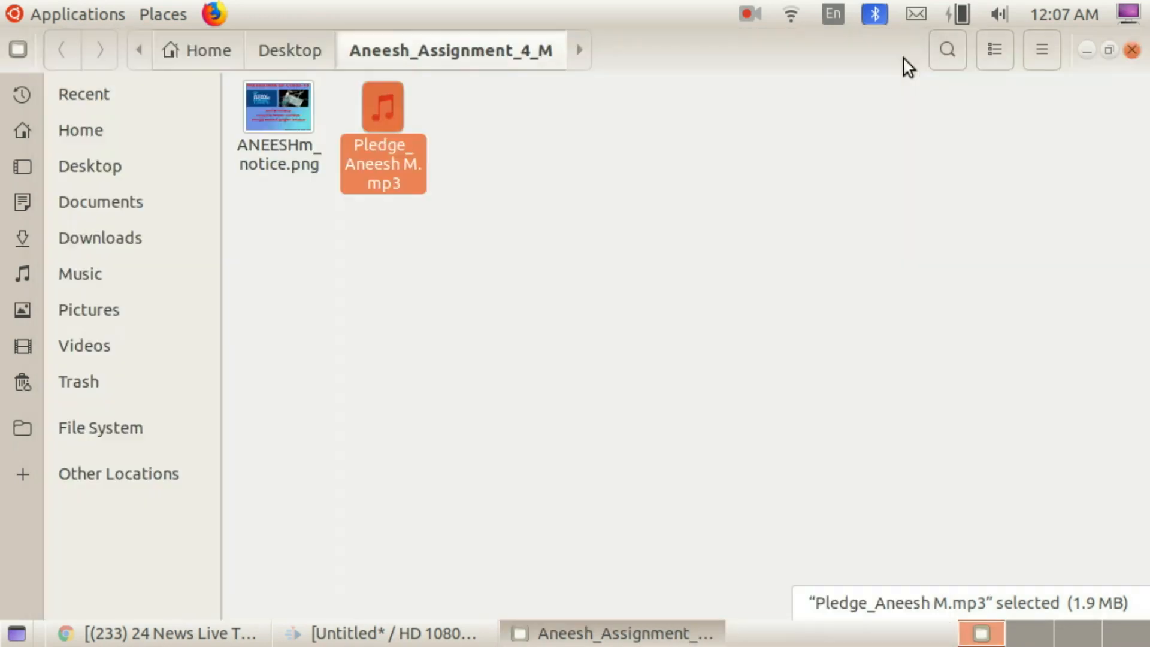
pyautogui.click(586, 246)
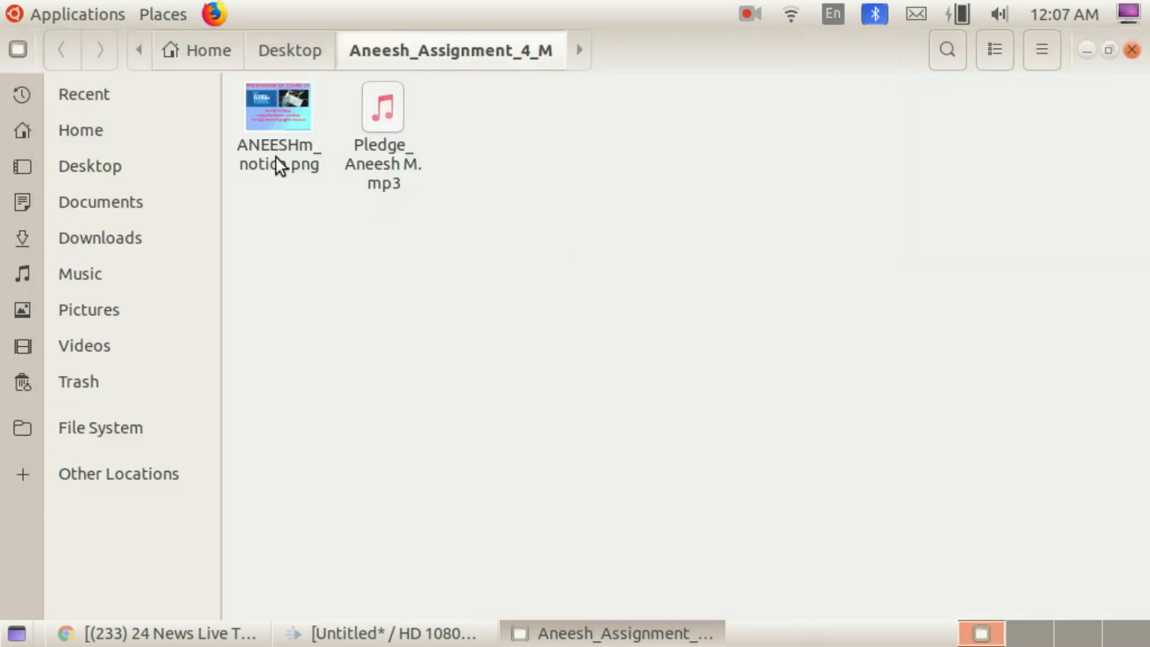
pyautogui.click(1135, 52)
pyautogui.click(575, 337)
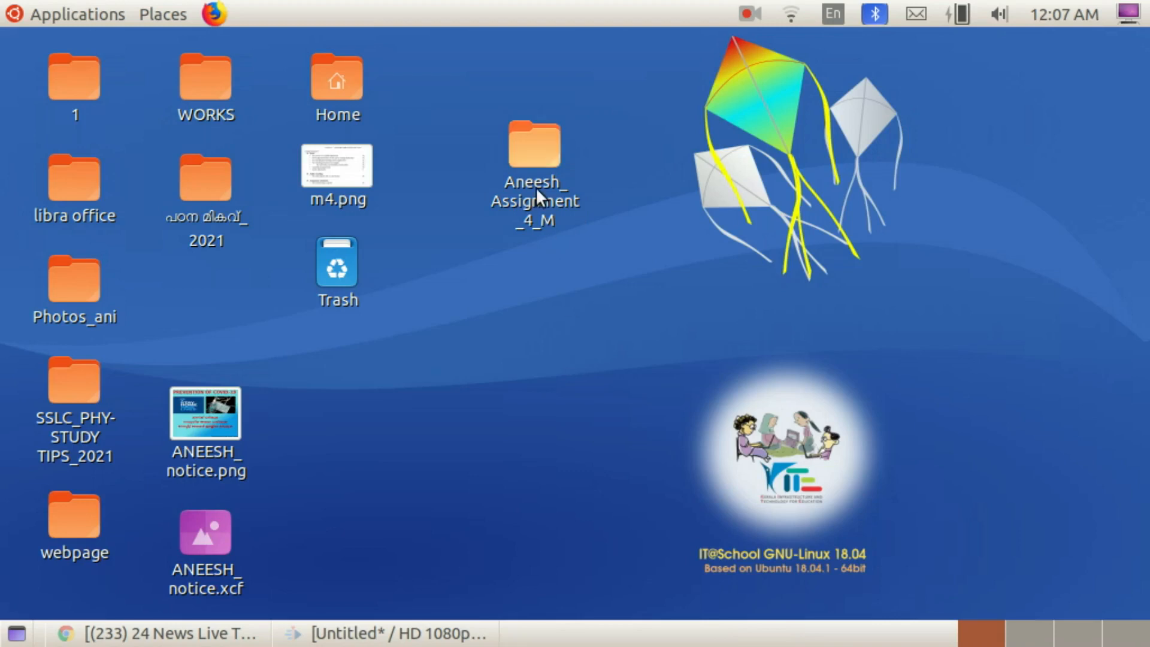
# Compress the assignment folder into a .zip archive with the same name, and place the archive below the folder on the desktop
pyautogui.click(530, 149)
pyautogui.rightClick(530, 149)
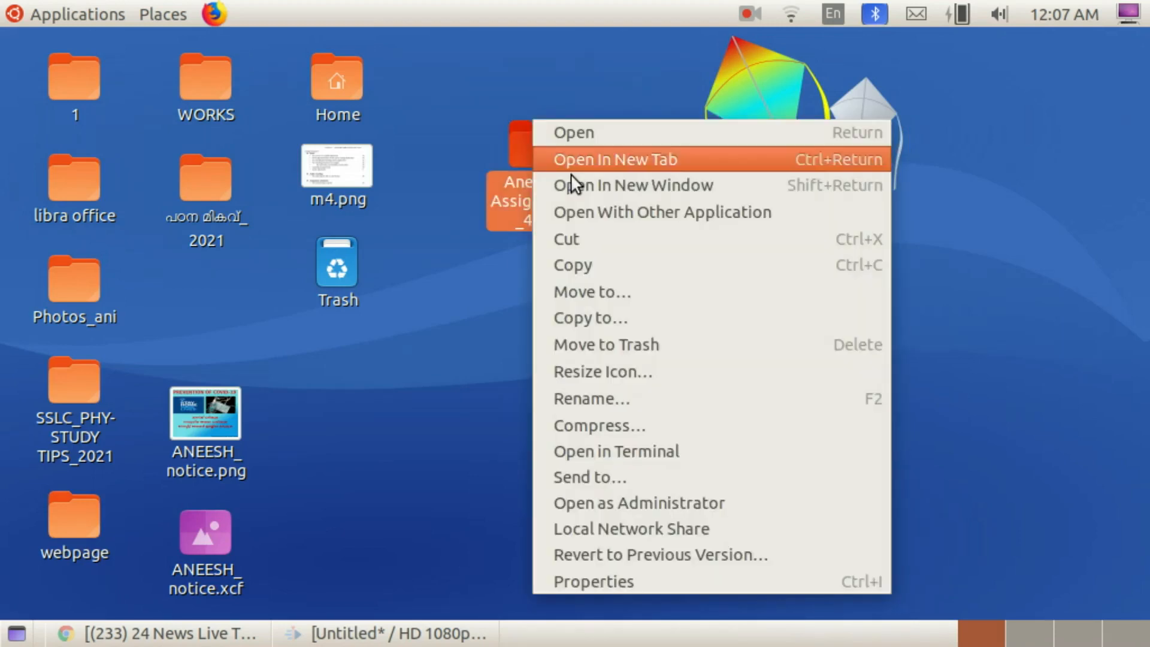
pyautogui.click(607, 422)
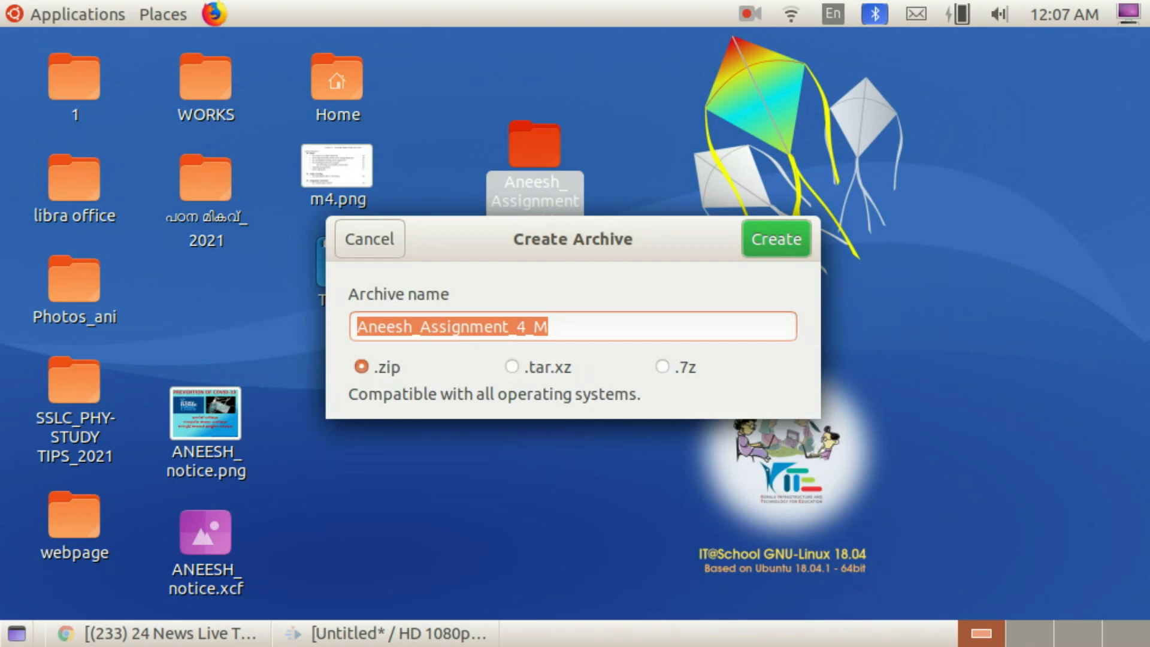
pyautogui.press('Return')
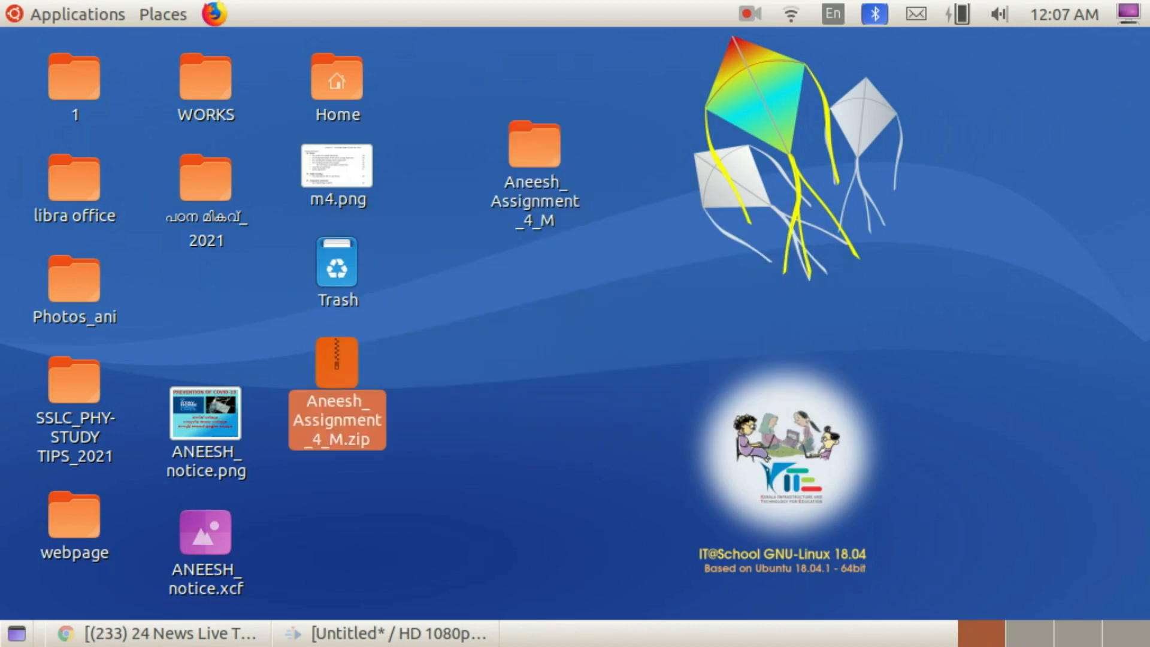
pyautogui.moveTo(337, 363); pyautogui.dragTo(535, 295)
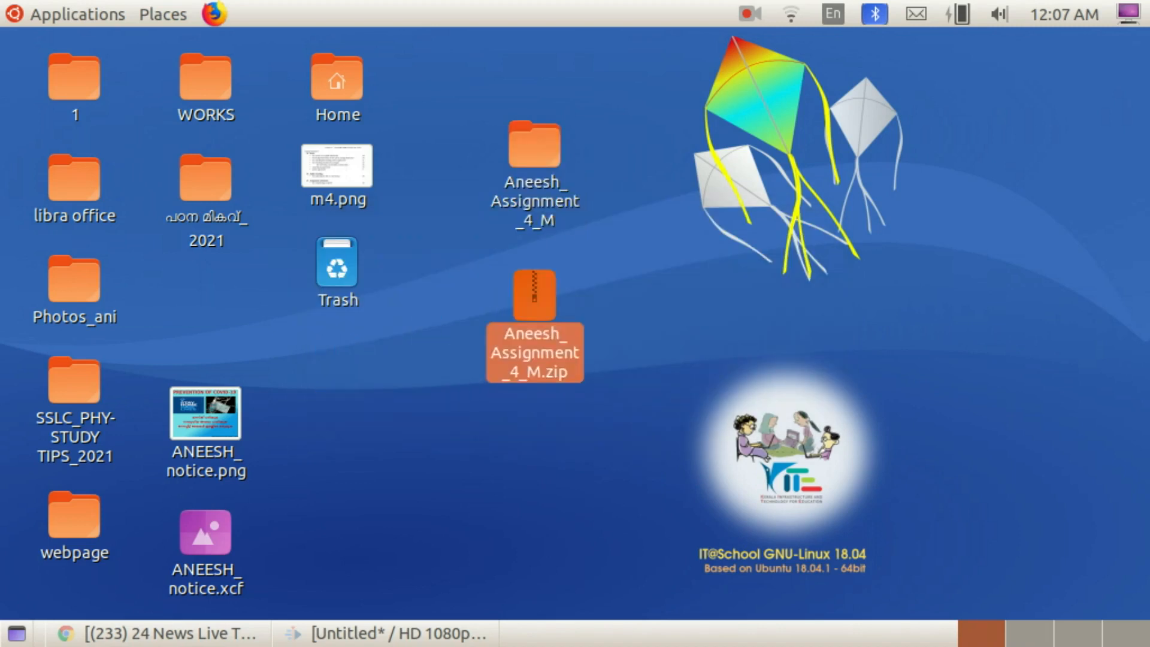
# Open the assignment zip archive to check its contents, close it, and shift its icon on the desktop
pyautogui.click(527, 296)
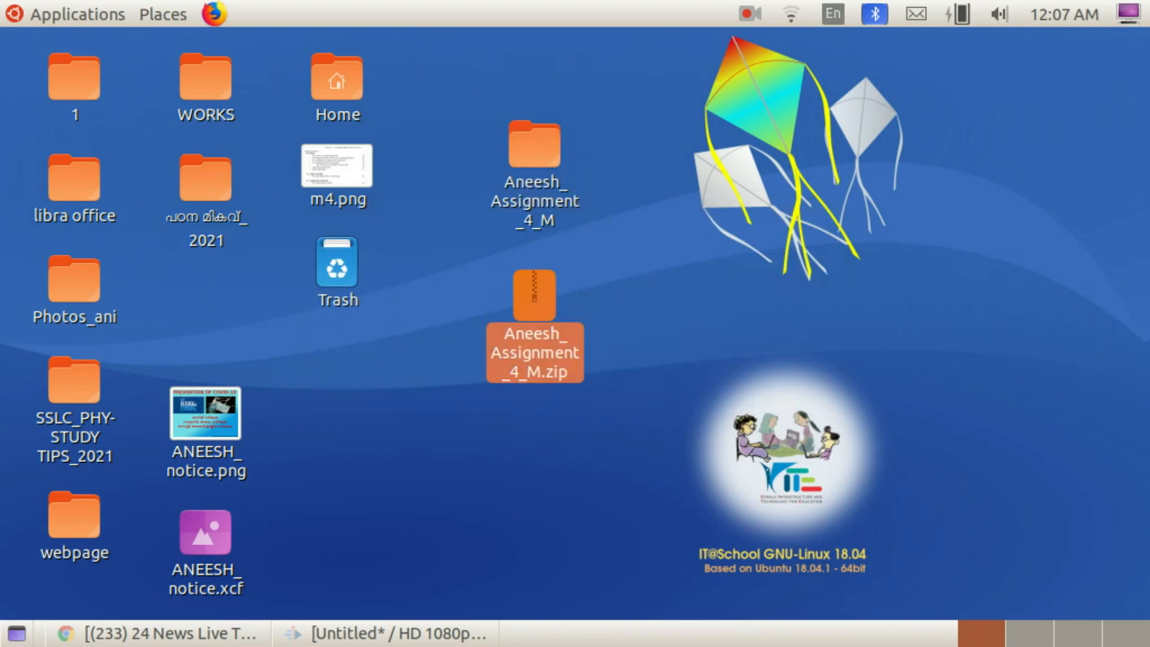
pyautogui.rightClick(520, 296)
pyautogui.click(580, 213)
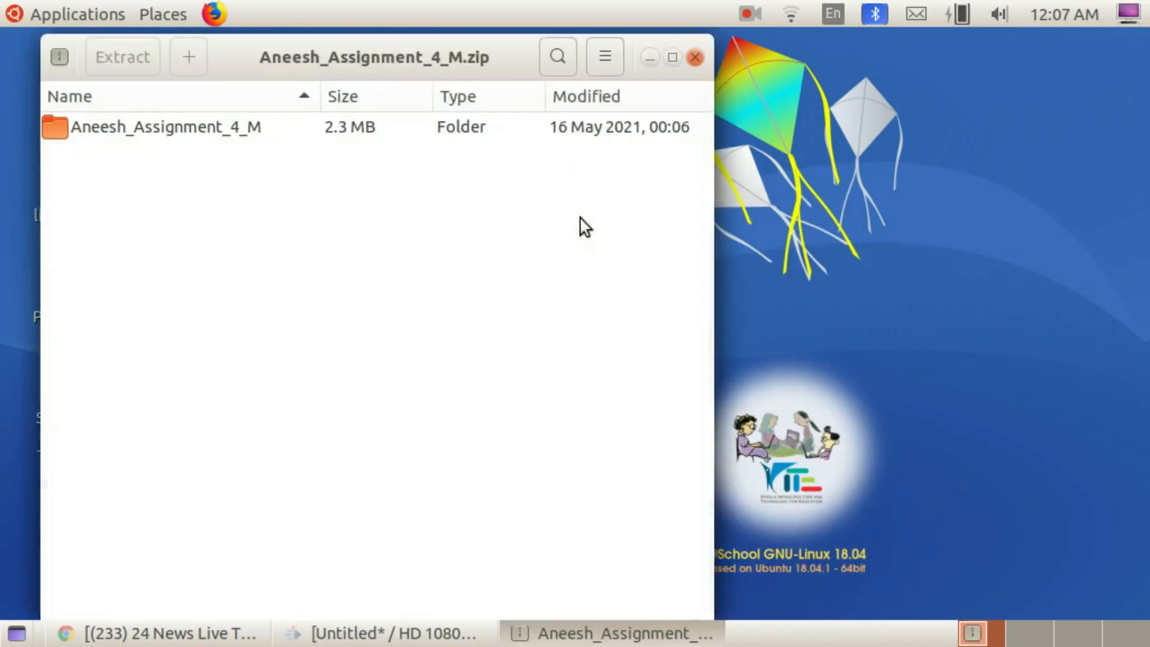
pyautogui.click(695, 56)
pyautogui.moveTo(533, 307); pyautogui.dragTo(600, 290)
pyautogui.click(795, 340)
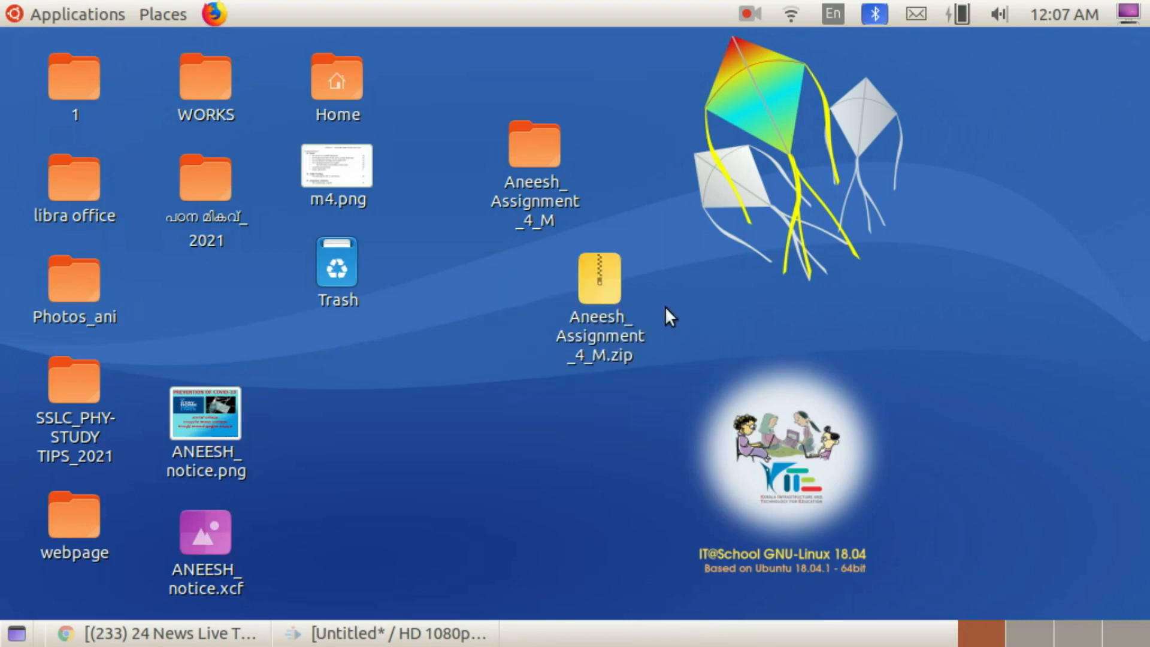